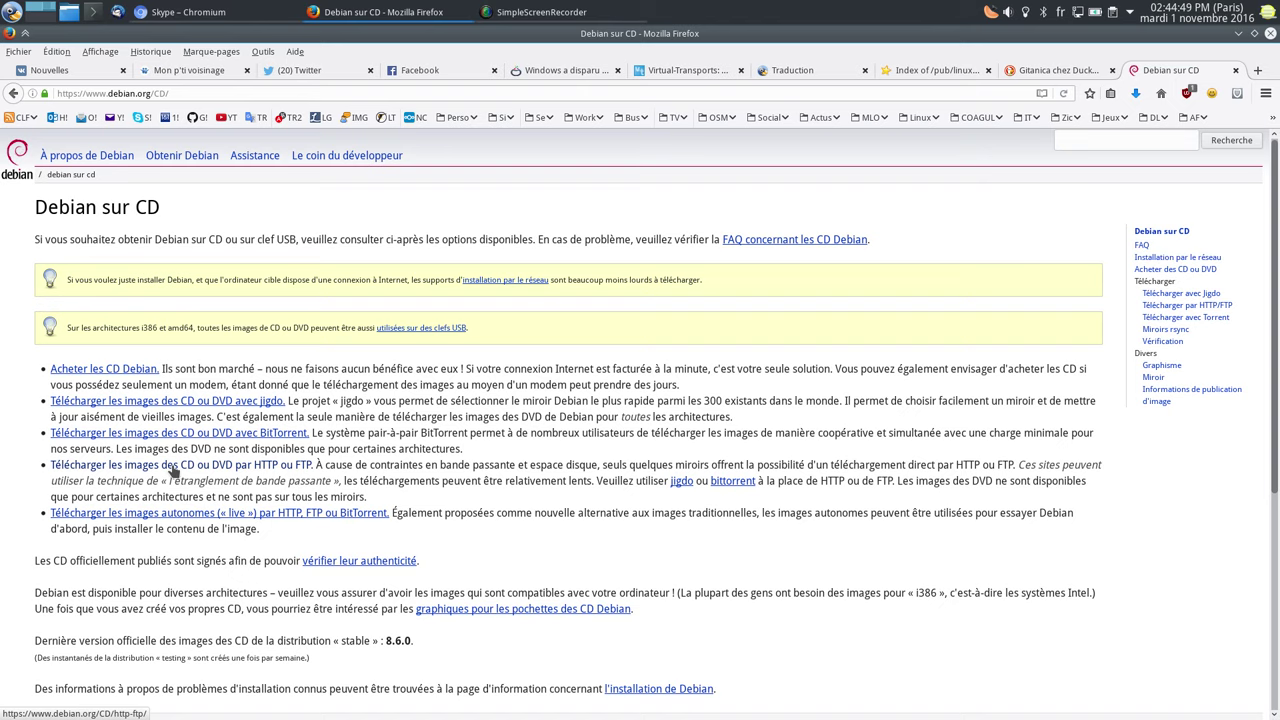
Step: Browse from Debian's HTTP/FTP downloads to the weekly testing builds and open the iso-cd directory for amd64
{"action": "left_click", "coordinate": [172, 467]}
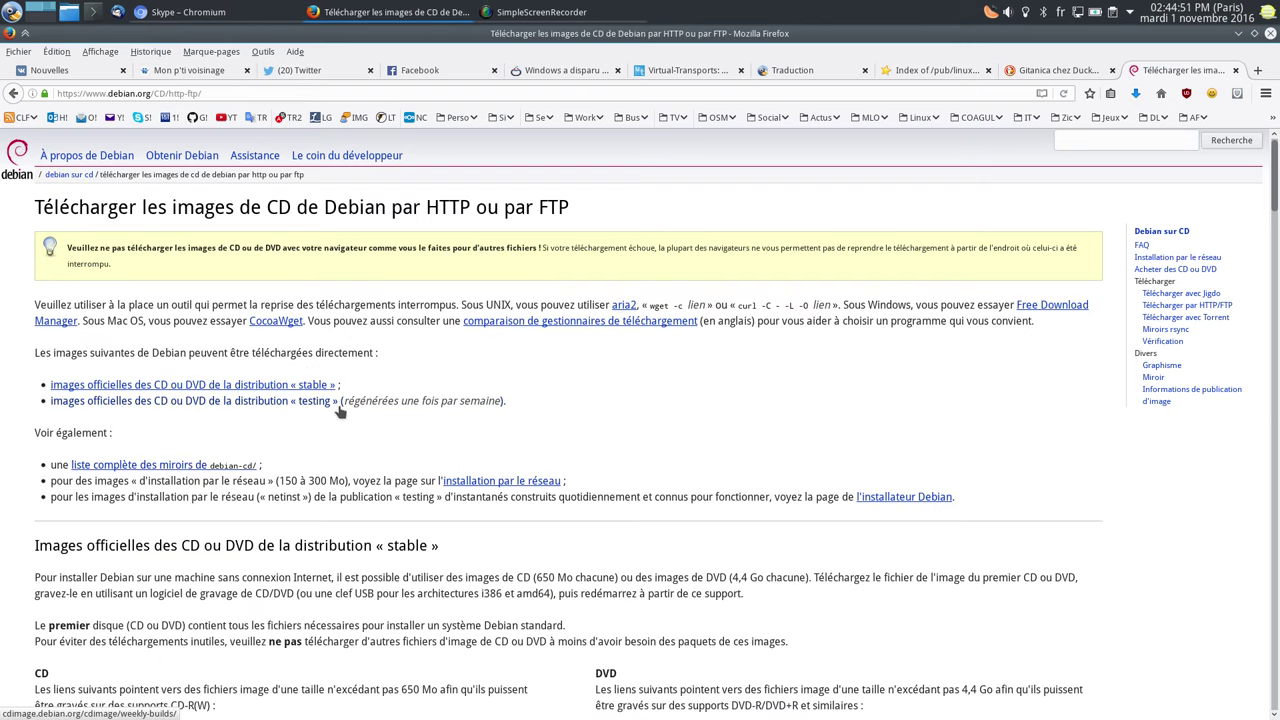
{"action": "left_click", "coordinate": [249, 402]}
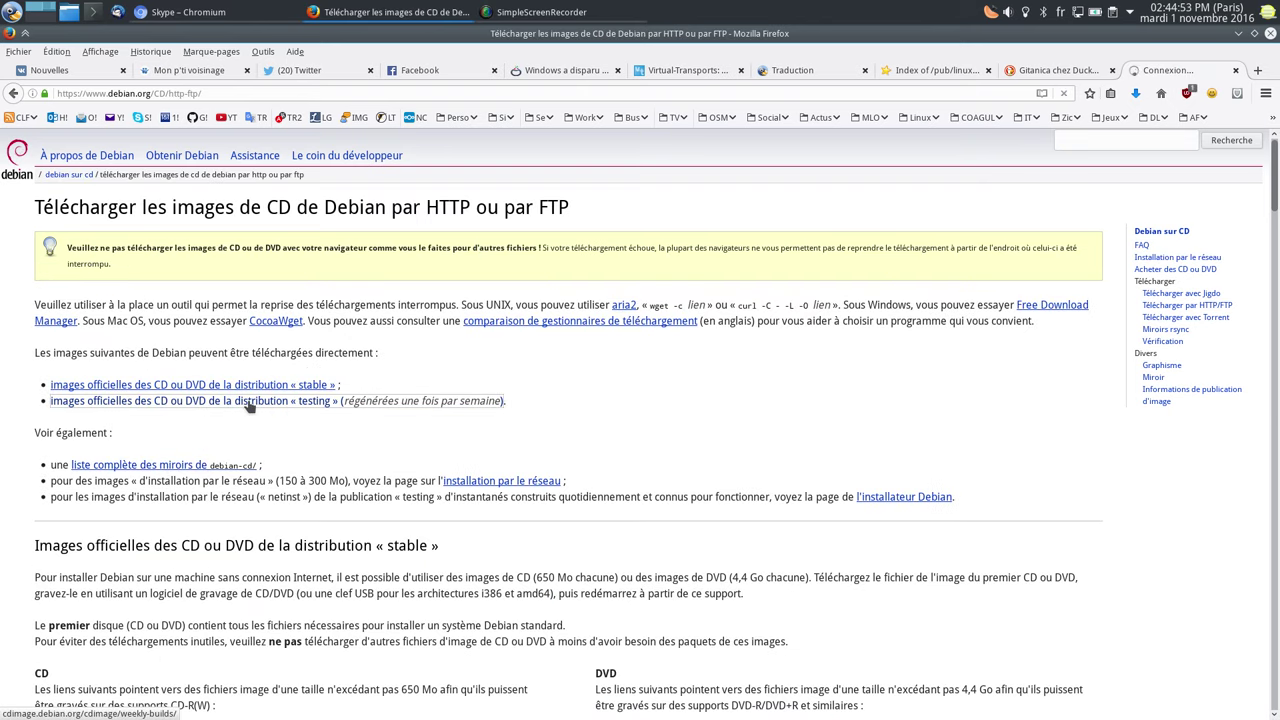
{"action": "scroll", "coordinate": [249, 402], "scroll_direction": "down", "scroll_amount": 5}
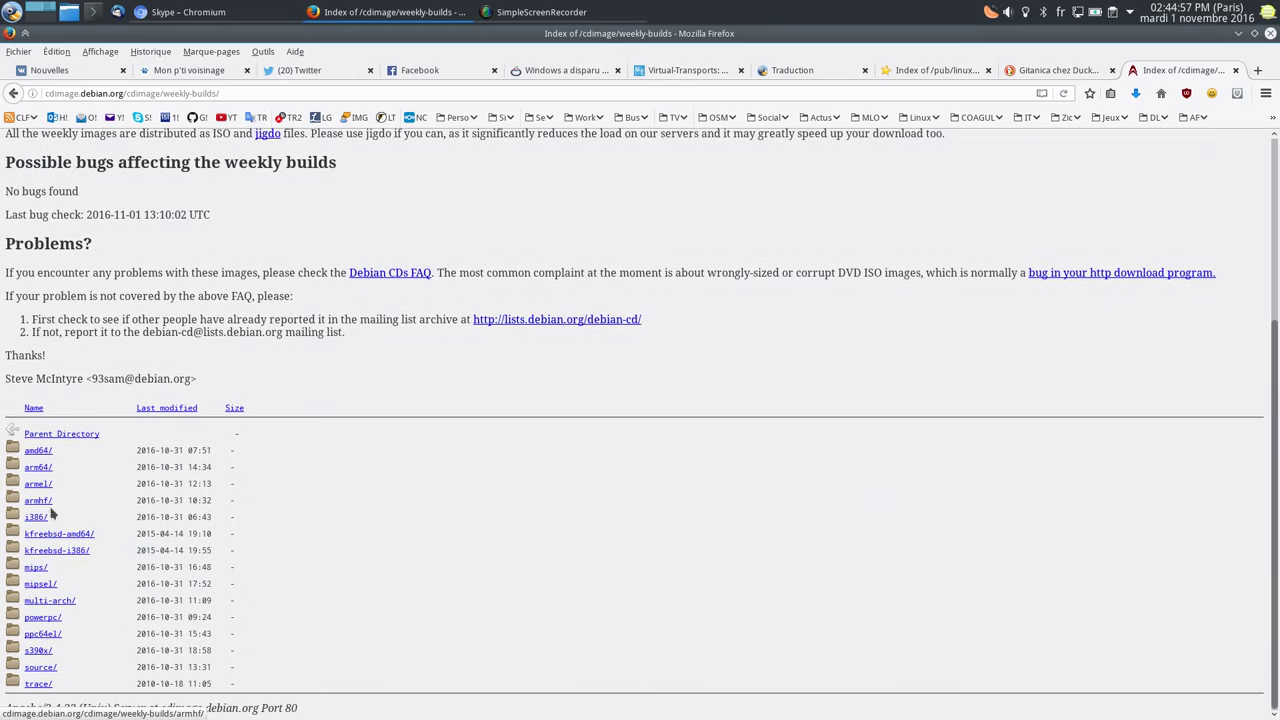
{"action": "left_click", "coordinate": [37, 451]}
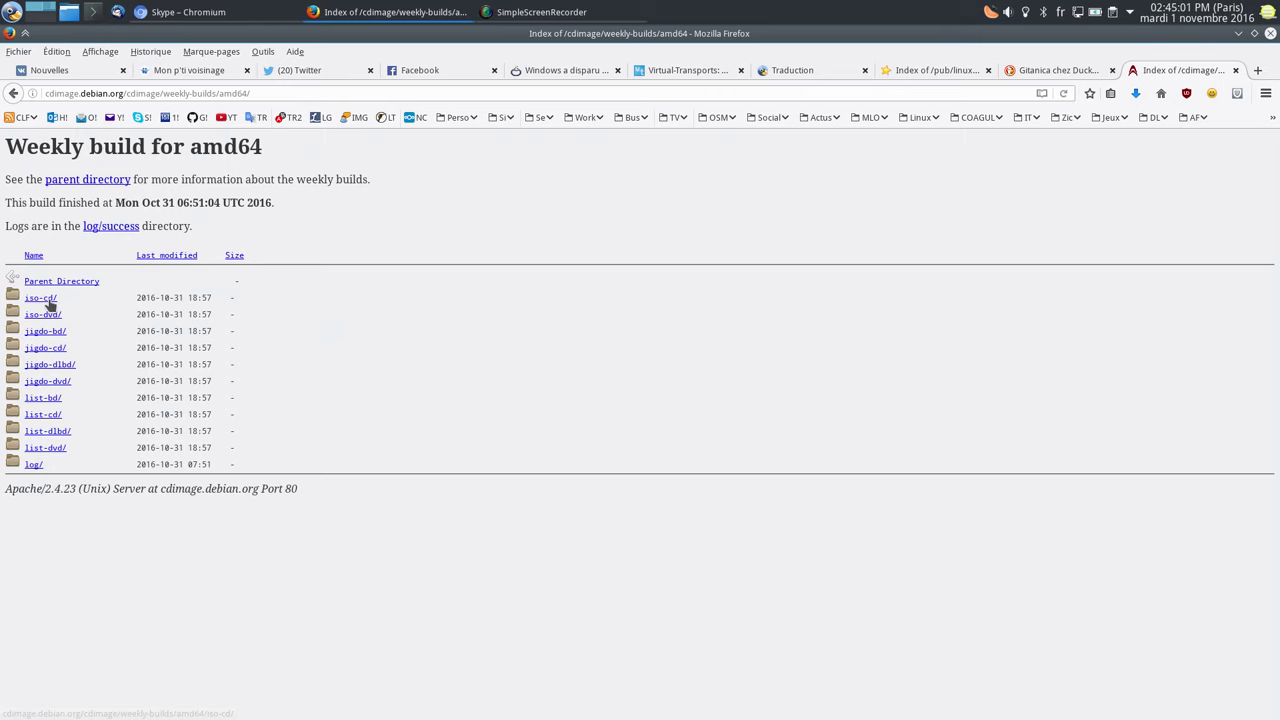
{"action": "left_click", "coordinate": [45, 299]}
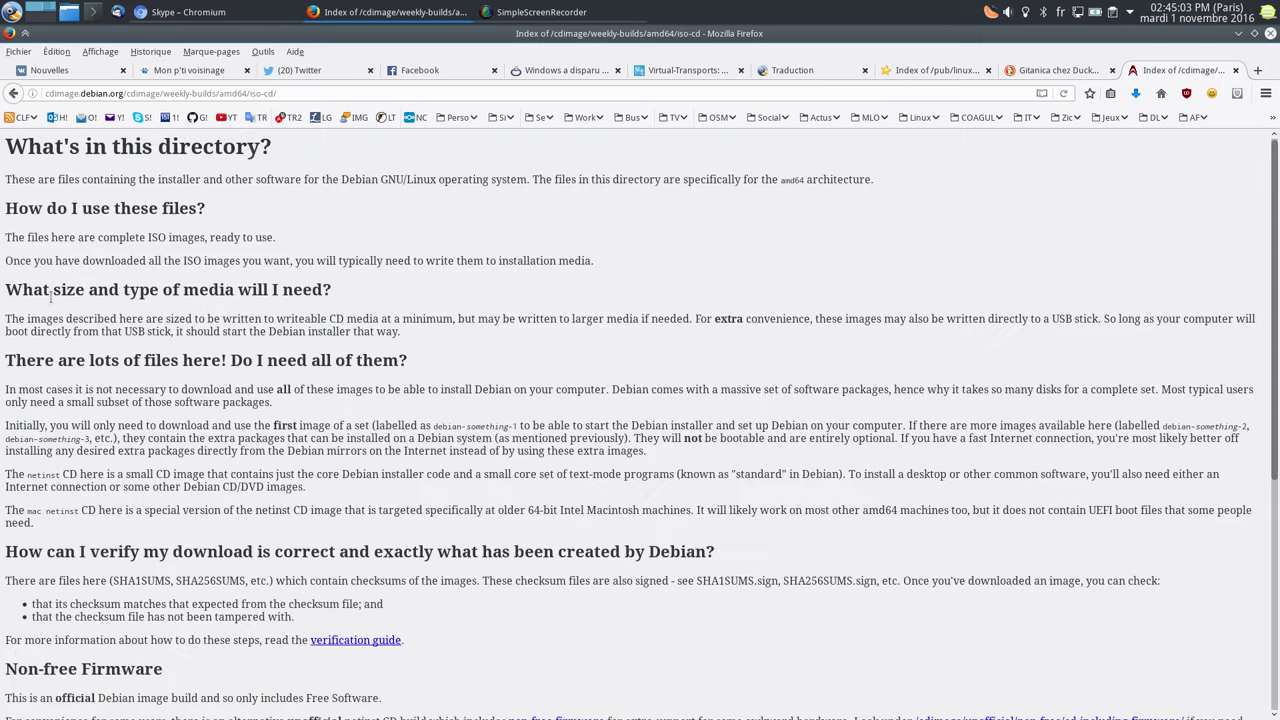
{"action": "scroll", "coordinate": [50, 297], "scroll_direction": "down", "scroll_amount": 6}
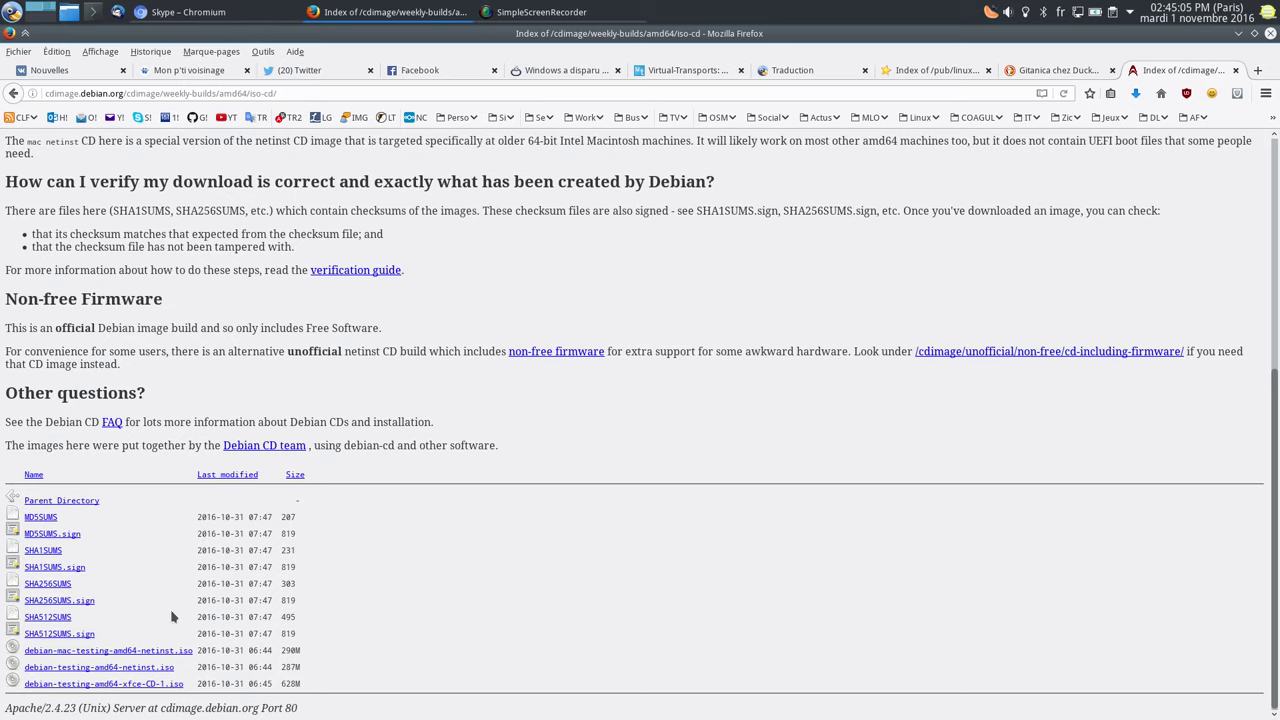
Step: Download debian-testing-amd64-netinst.iso and save it in the /media/DATA/OS/Debian folder
{"action": "left_click", "coordinate": [105, 668]}
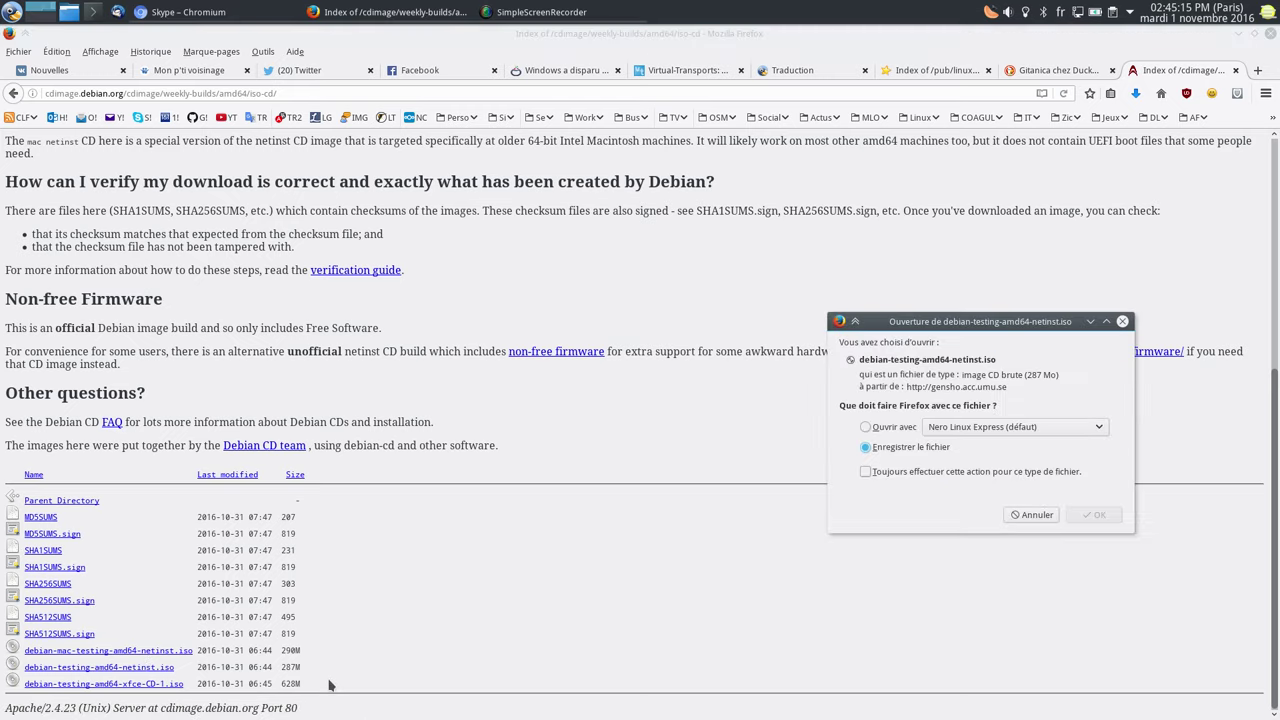
{"action": "left_click", "coordinate": [1097, 514]}
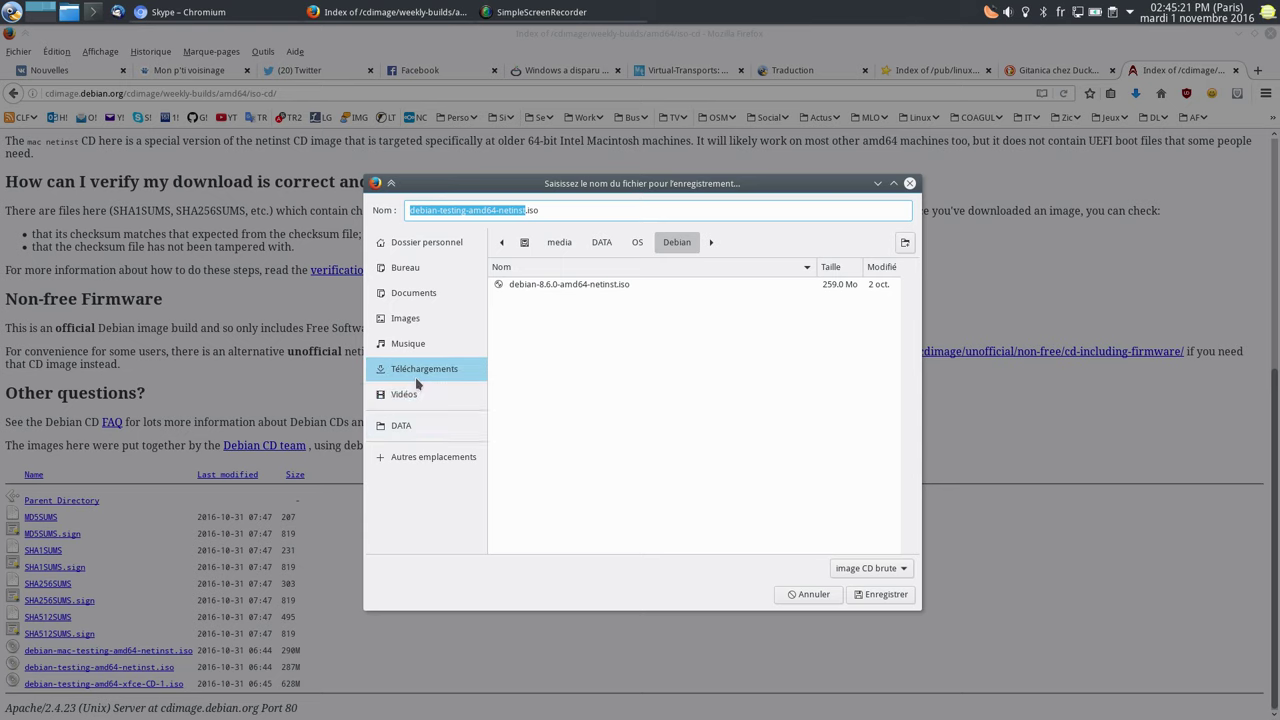
{"action": "left_click", "coordinate": [894, 596]}
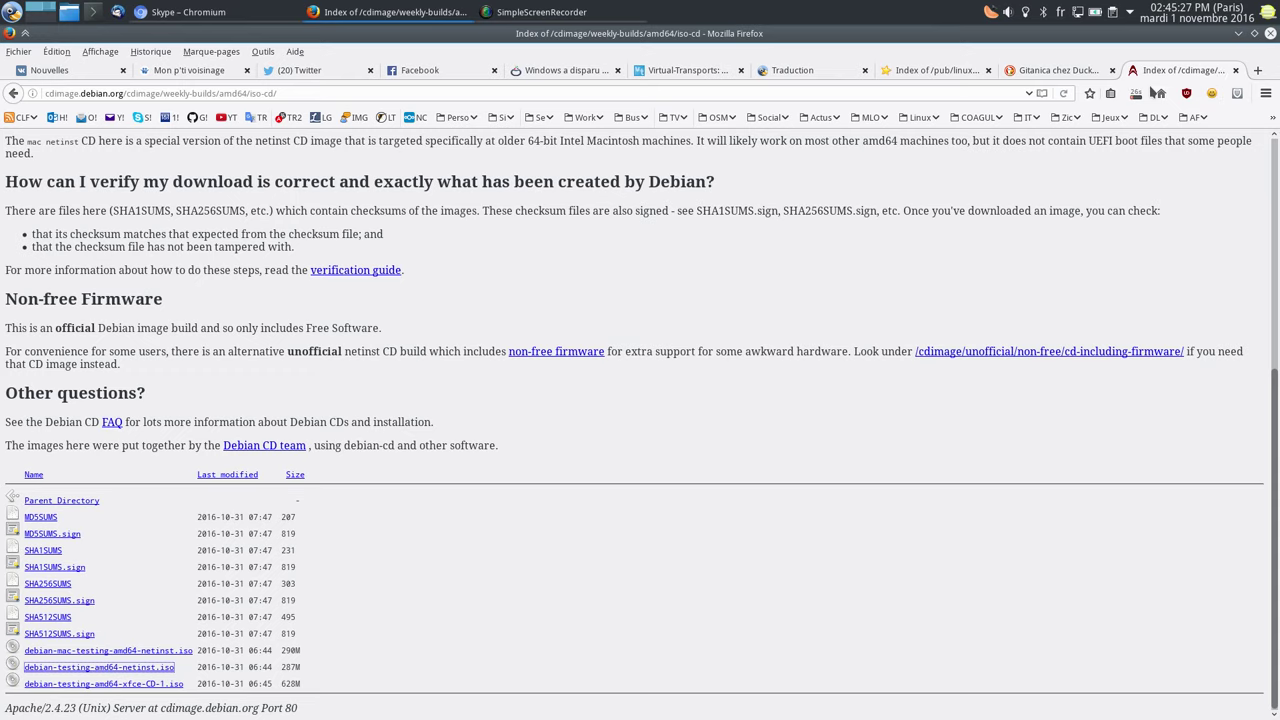
Step: Minimize the browser, open the VirtualBox manager and move its window nearer the middle of the desktop
{"action": "left_click", "coordinate": [1238, 33]}
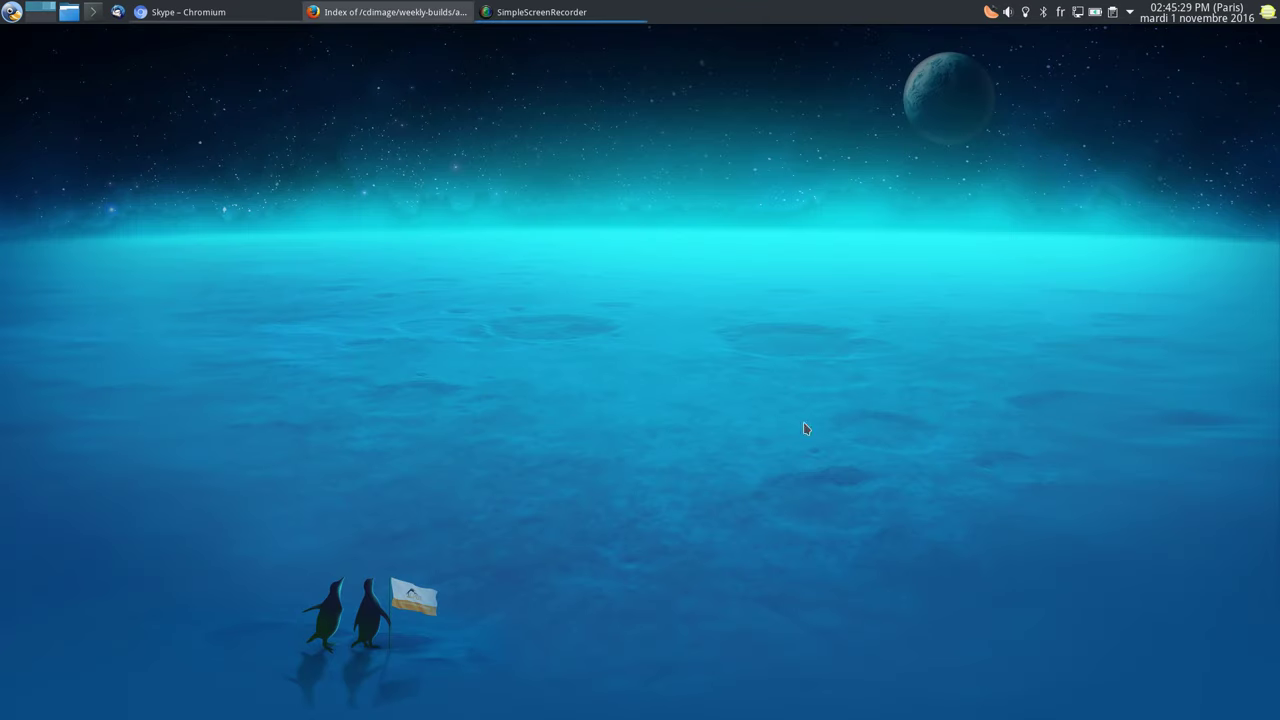
{"action": "left_click", "coordinate": [690, 706]}
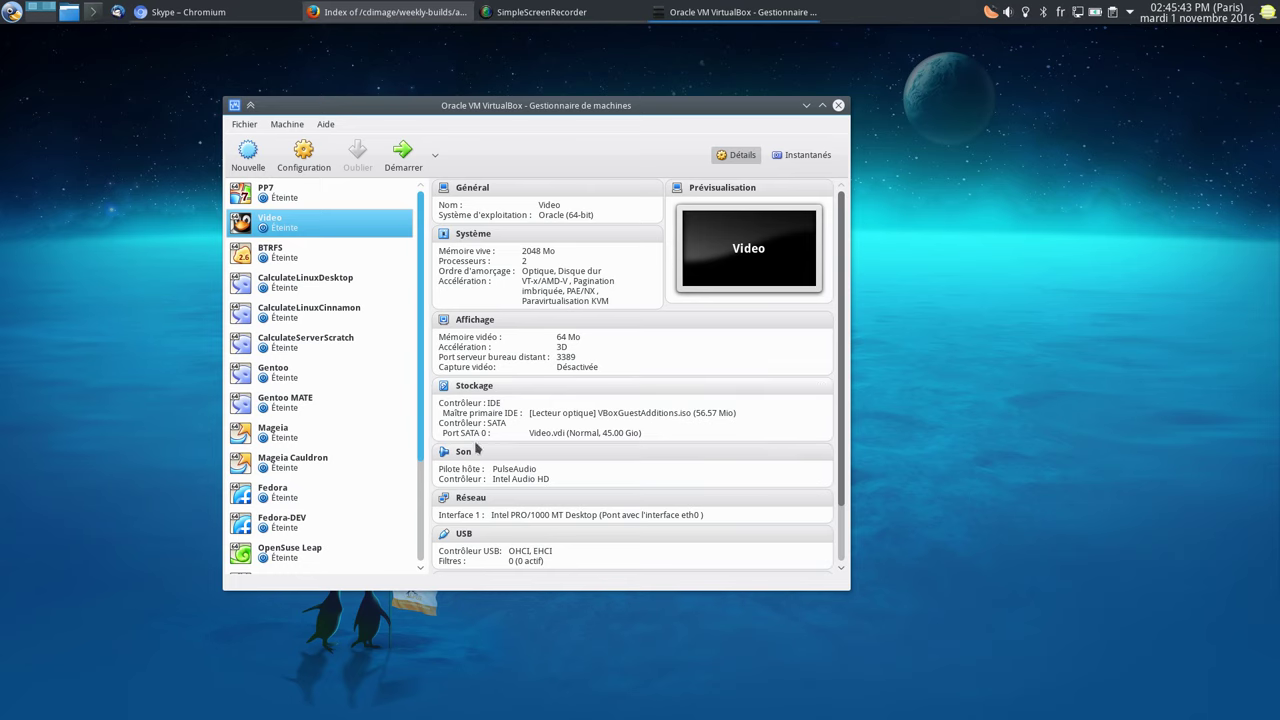
{"action": "left_click_drag", "start_coordinate": [490, 100], "coordinate": [621, 87]}
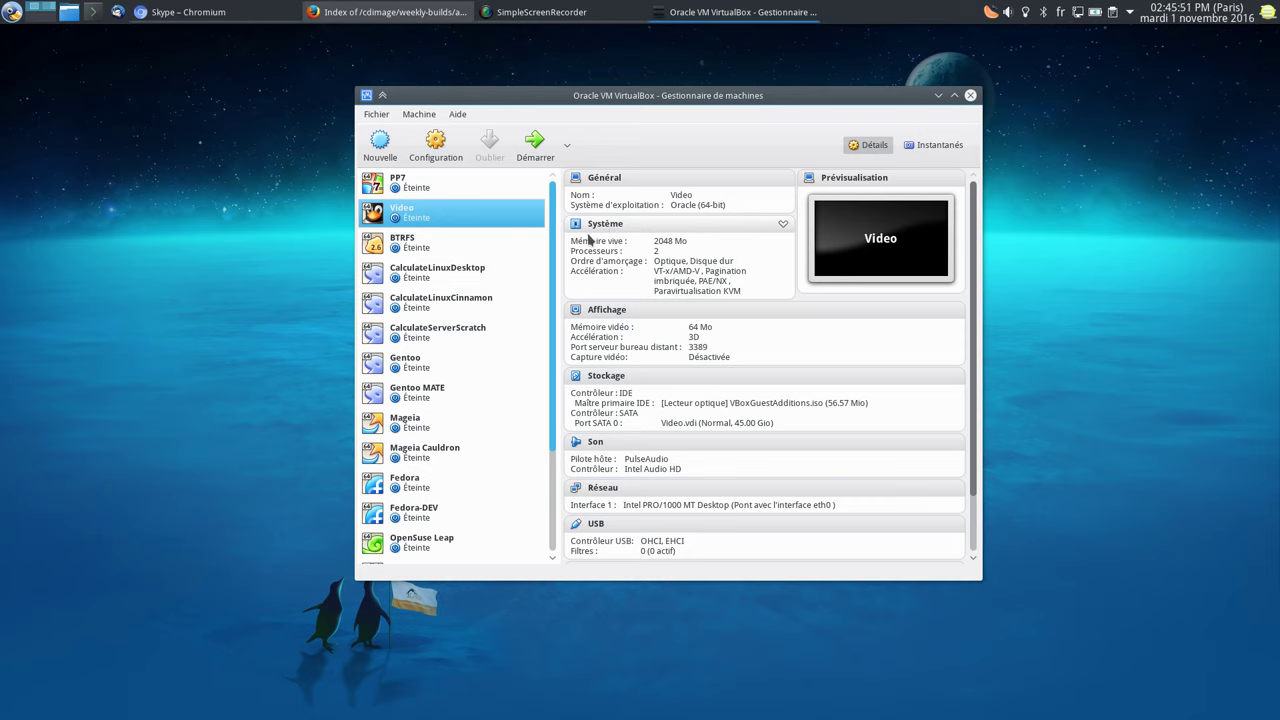
Step: Examine the audio controller choices in the Video machine's sound settings and close the settings without changes
{"action": "left_click", "coordinate": [596, 446]}
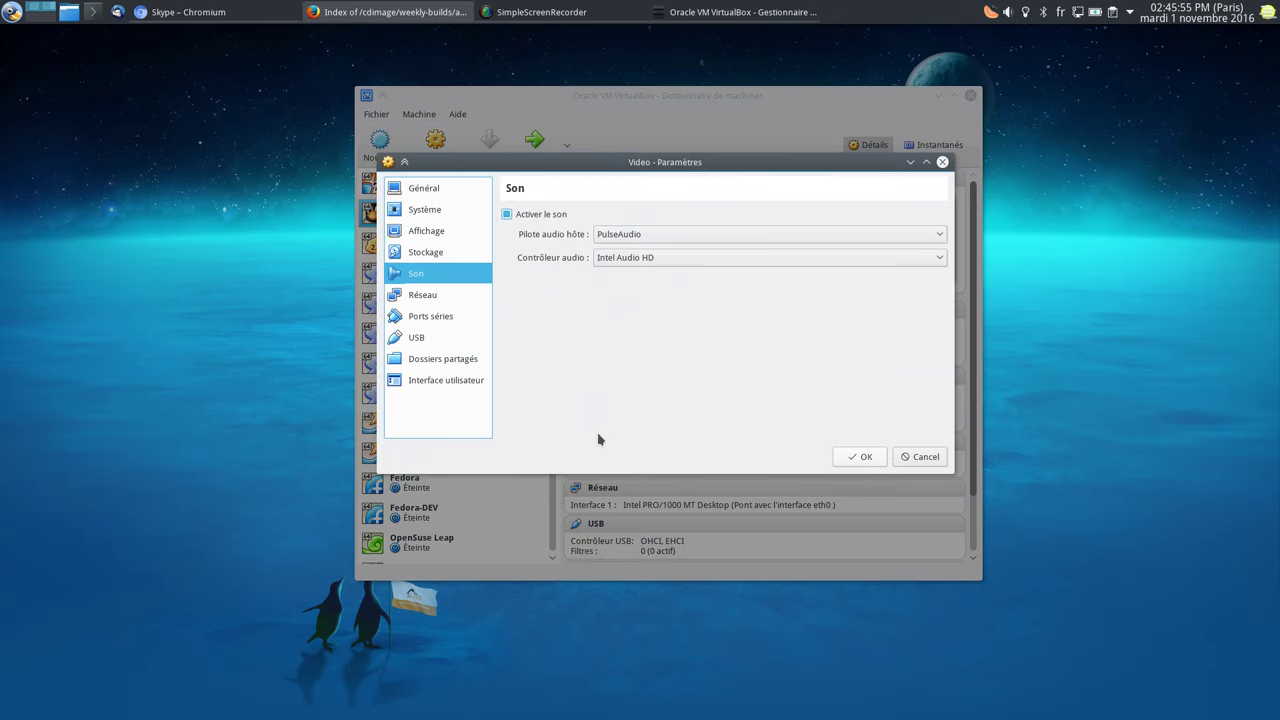
{"action": "left_click", "coordinate": [676, 259]}
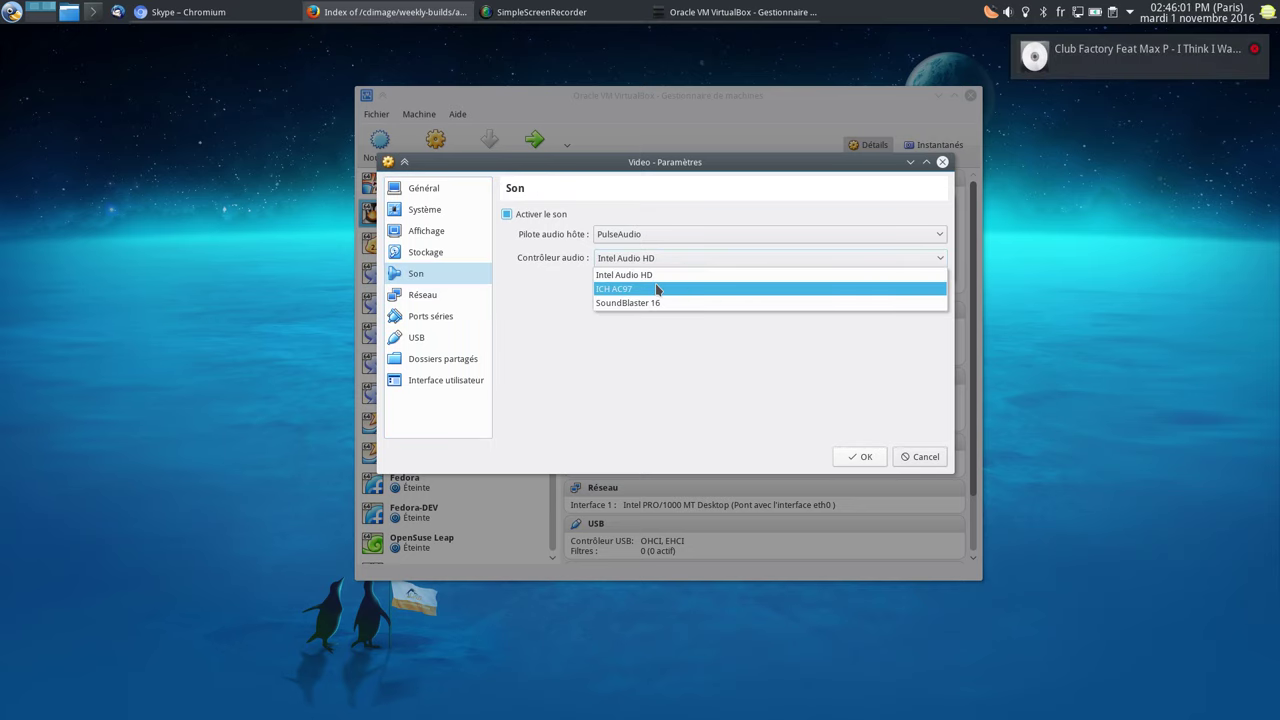
{"action": "left_click", "coordinate": [579, 279]}
{"action": "left_click", "coordinate": [942, 161]}
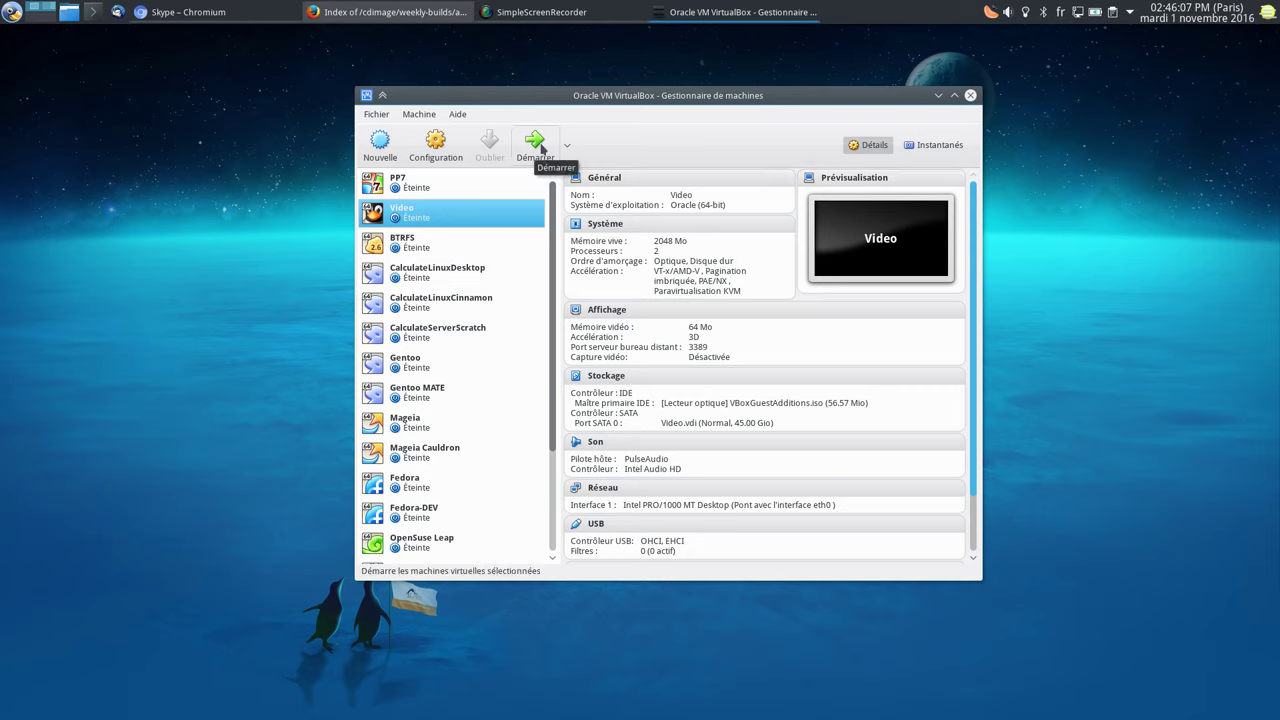
Step: Mount debian-testing-amd64-netinst.iso from /media/DATA/OS/Debian in the Video machine's optical drive and save the storage settings
{"action": "left_click", "coordinate": [600, 374]}
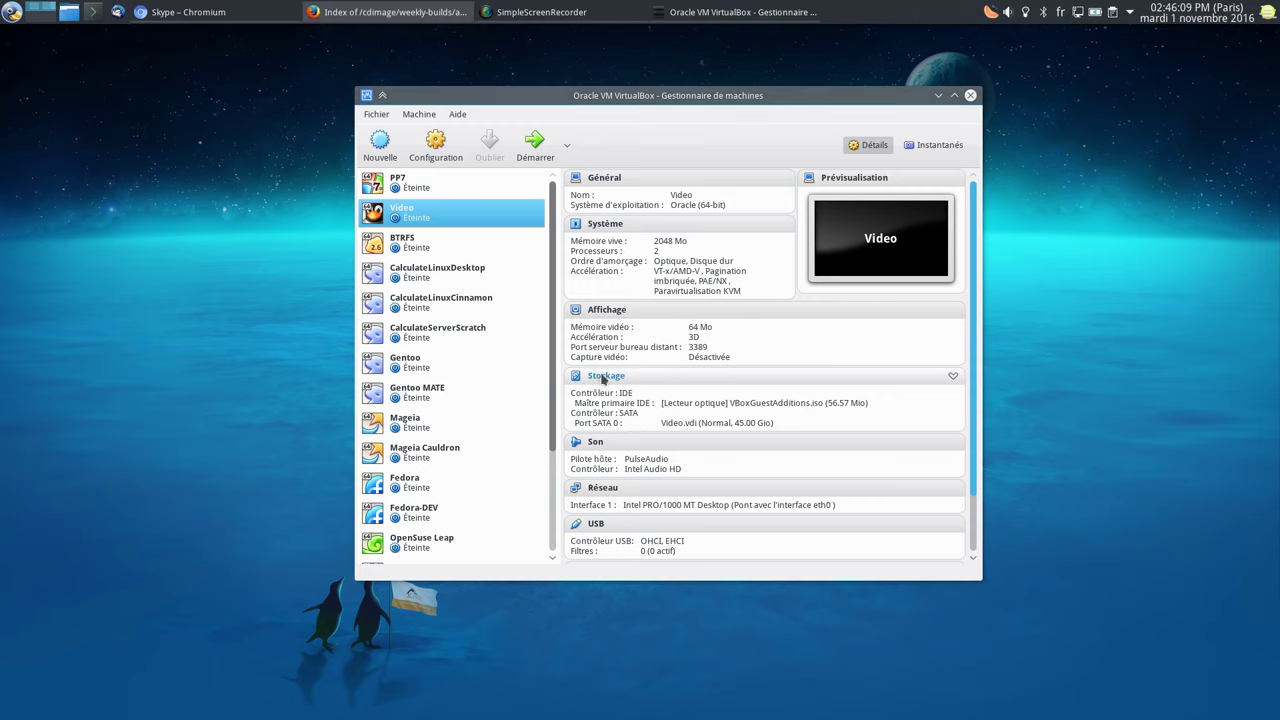
{"action": "left_click", "coordinate": [572, 280]}
{"action": "left_click", "coordinate": [598, 247]}
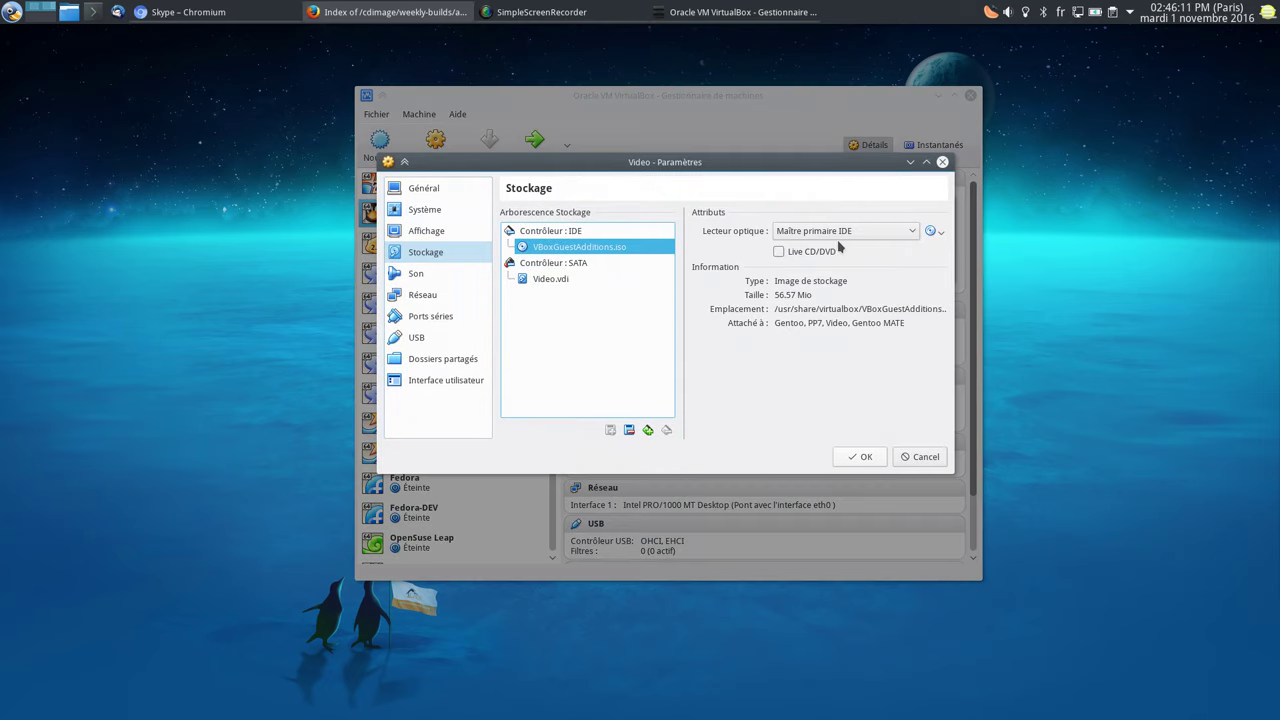
{"action": "left_click", "coordinate": [938, 232]}
{"action": "left_click", "coordinate": [1023, 248]}
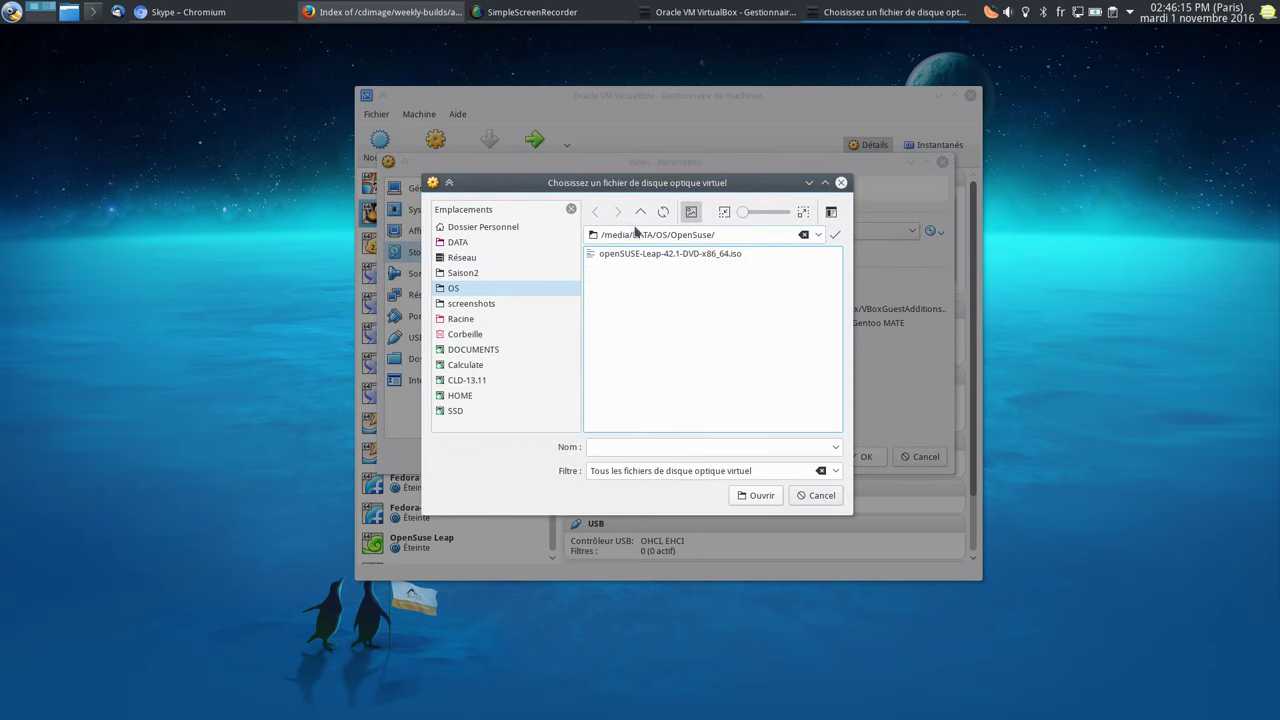
{"action": "left_click", "coordinate": [640, 212]}
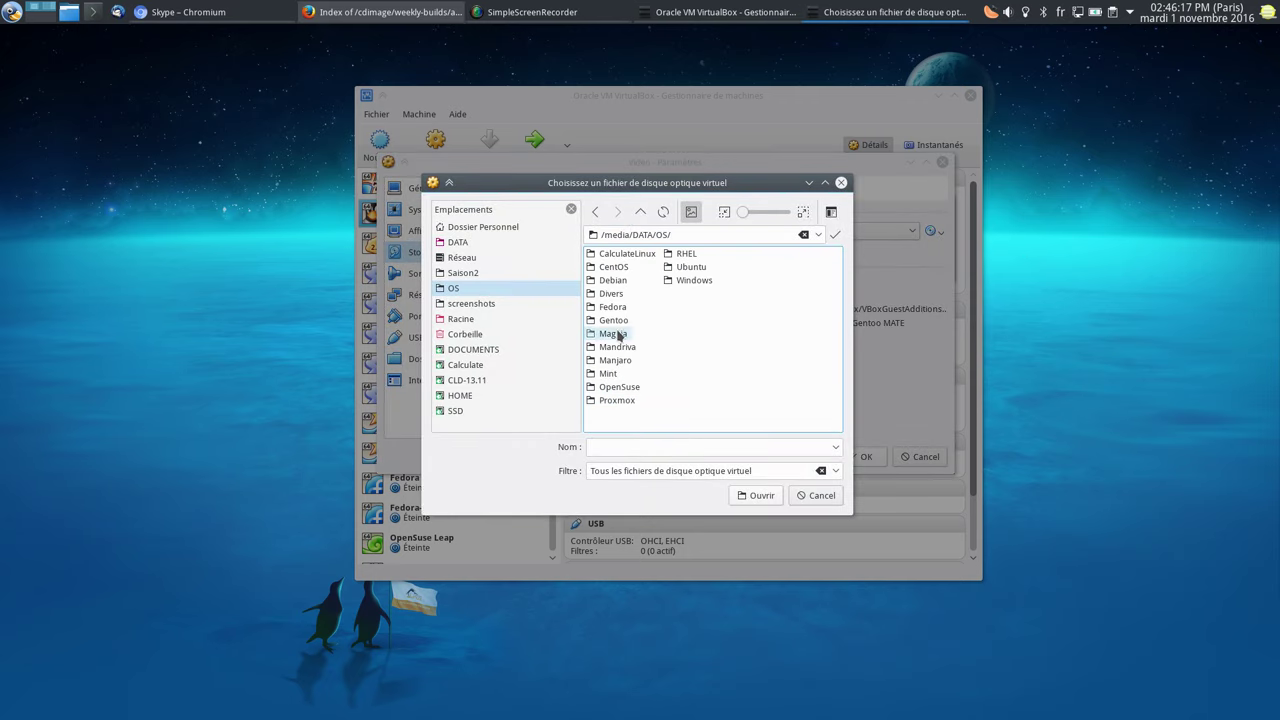
{"action": "left_click", "coordinate": [618, 278]}
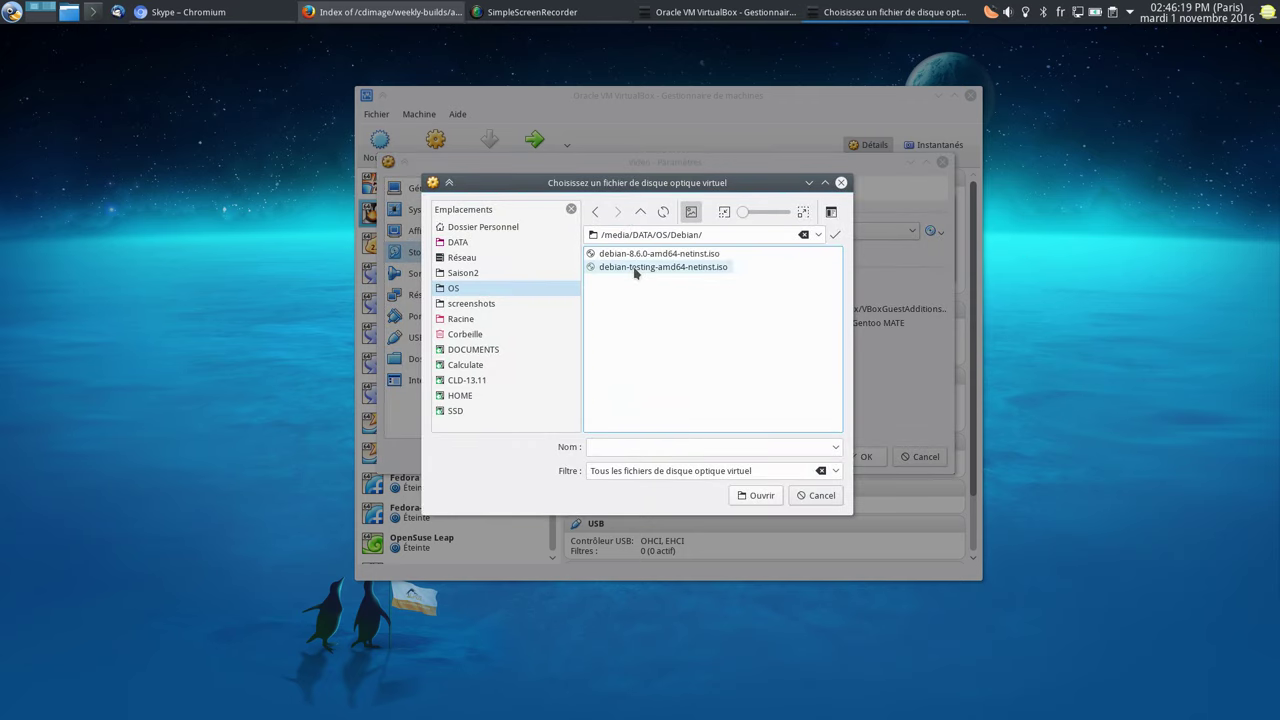
{"action": "double_click", "coordinate": [634, 267]}
{"action": "left_click", "coordinate": [850, 456]}
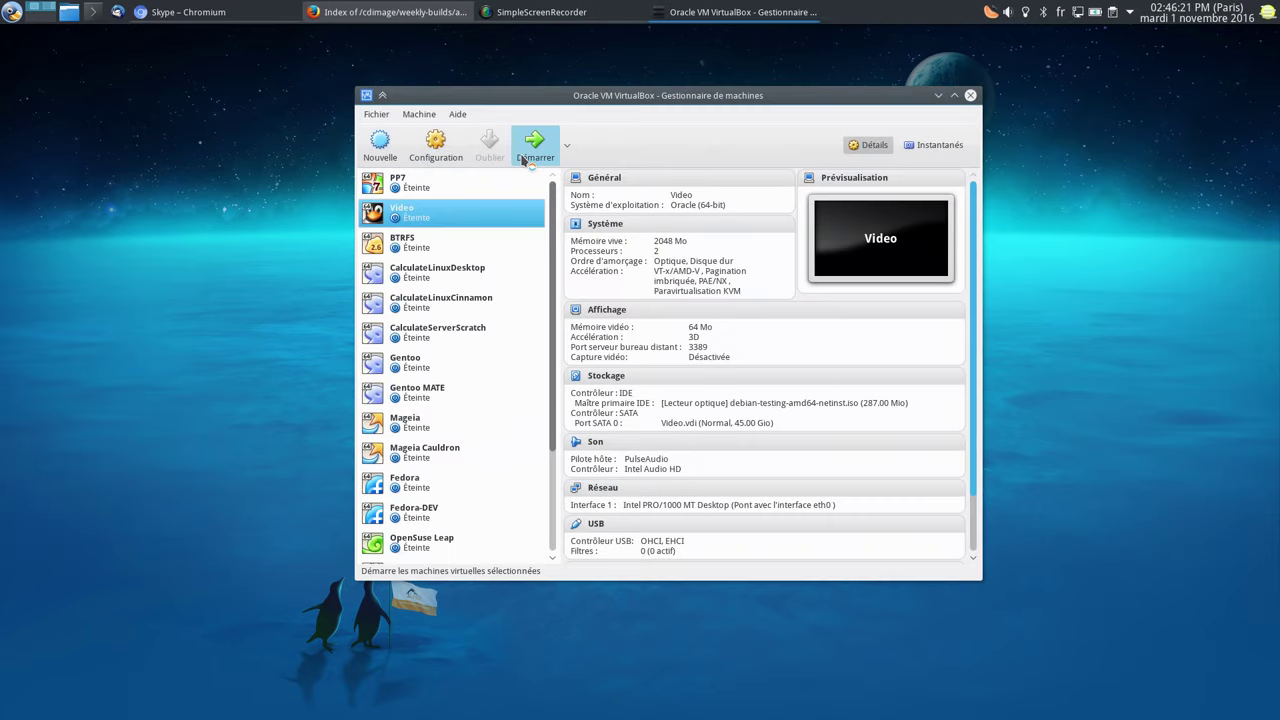
Step: Start the Video virtual machine and boot the Debian installer with Graphical install
{"action": "left_click", "coordinate": [522, 158]}
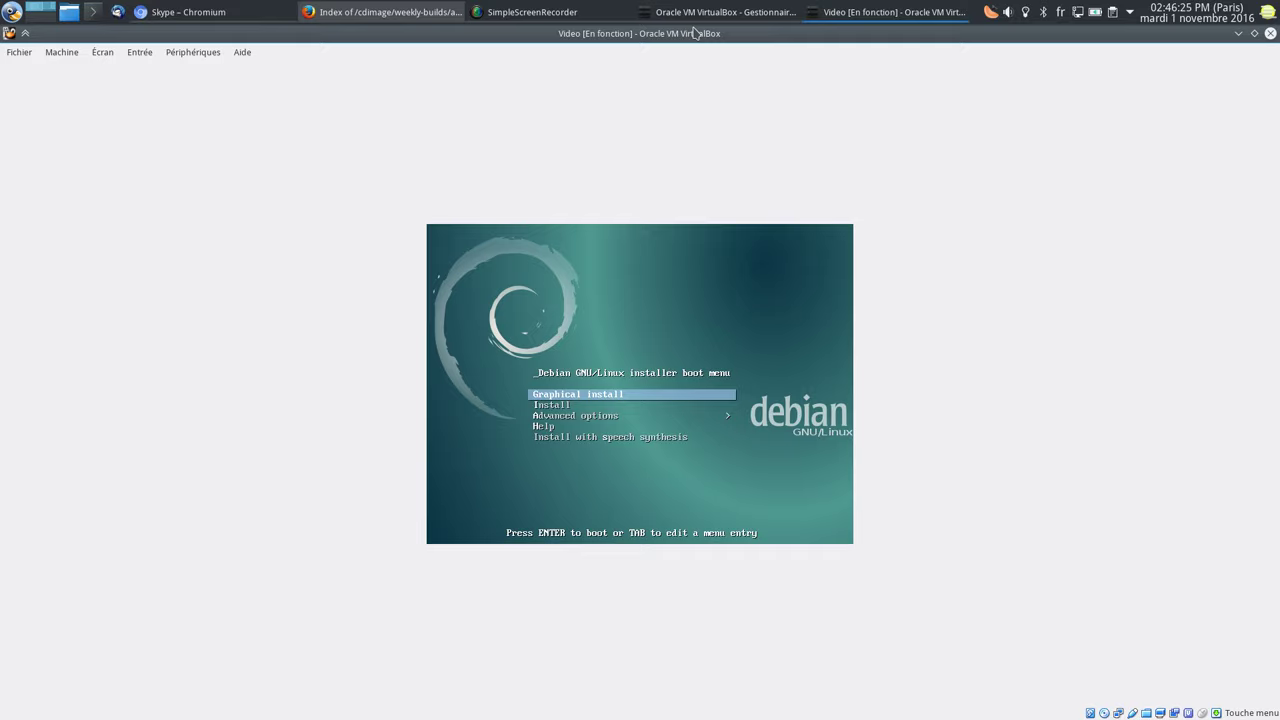
{"action": "key", "text": "Down"}
{"action": "key", "text": "Up"}
{"action": "key", "text": "Return"}
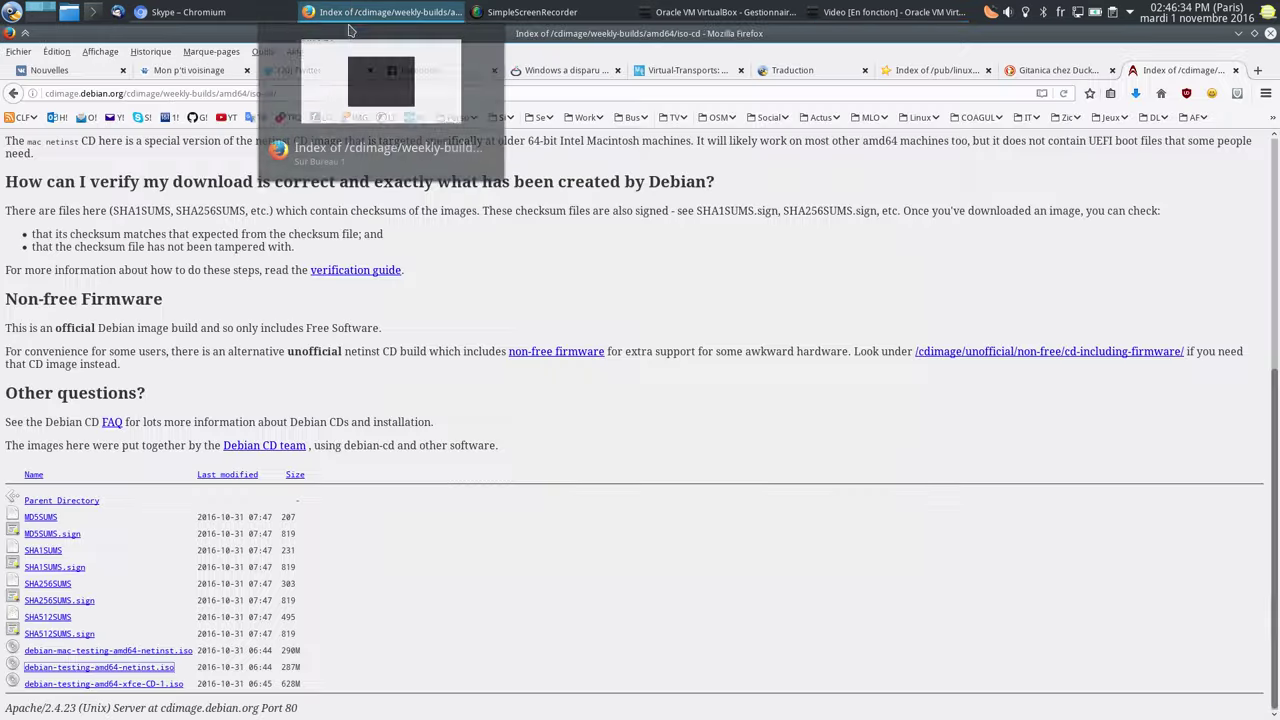
Step: Switch to Firefox, read the comments on the YouTube video "Calculate Linux en Guest Virtualbox : Partages et Presse papier !", and return to the virtual machine
{"action": "left_click", "coordinate": [380, 12]}
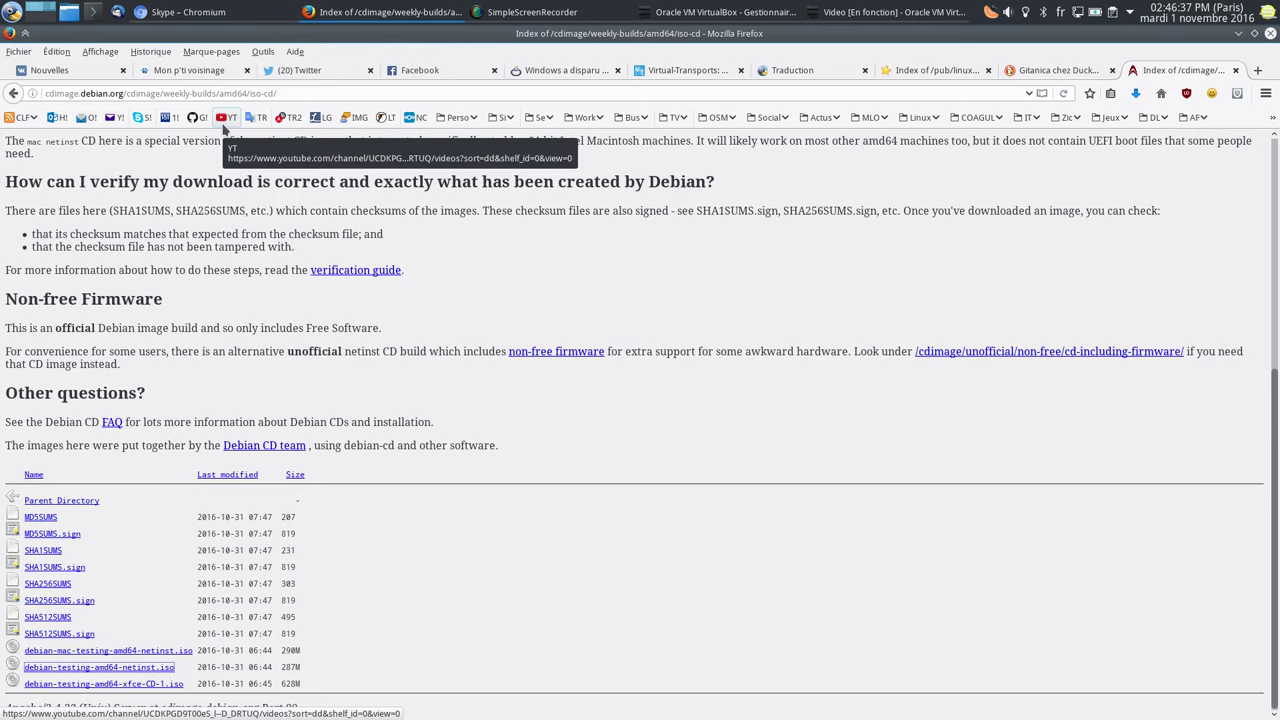
{"action": "left_click", "coordinate": [224, 124]}
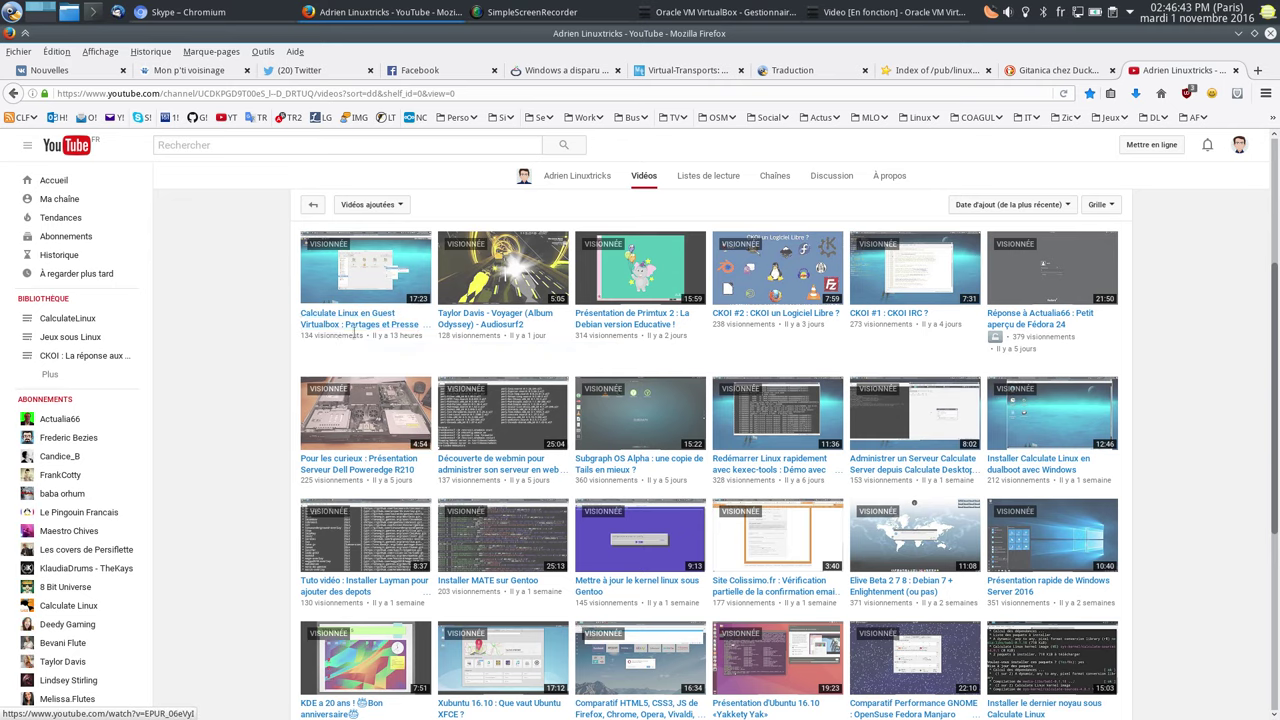
{"action": "left_click", "coordinate": [345, 333]}
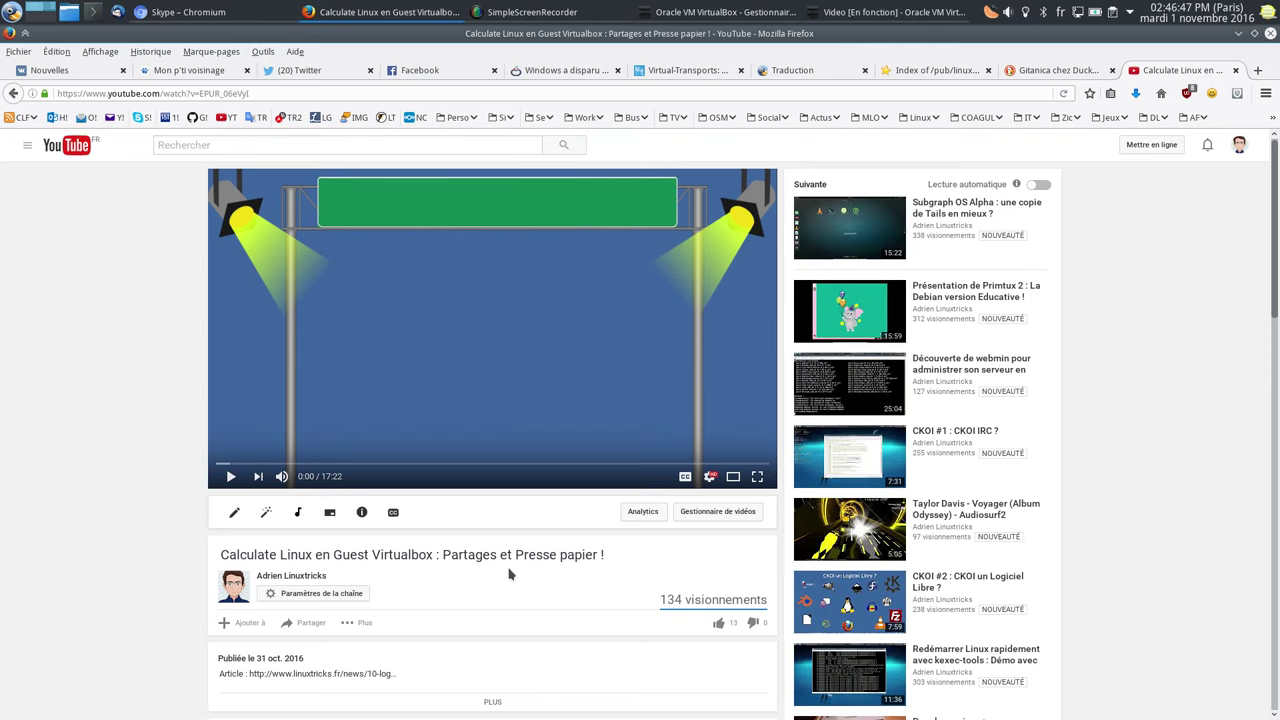
{"action": "scroll", "coordinate": [451, 523], "scroll_direction": "down", "scroll_amount": 5}
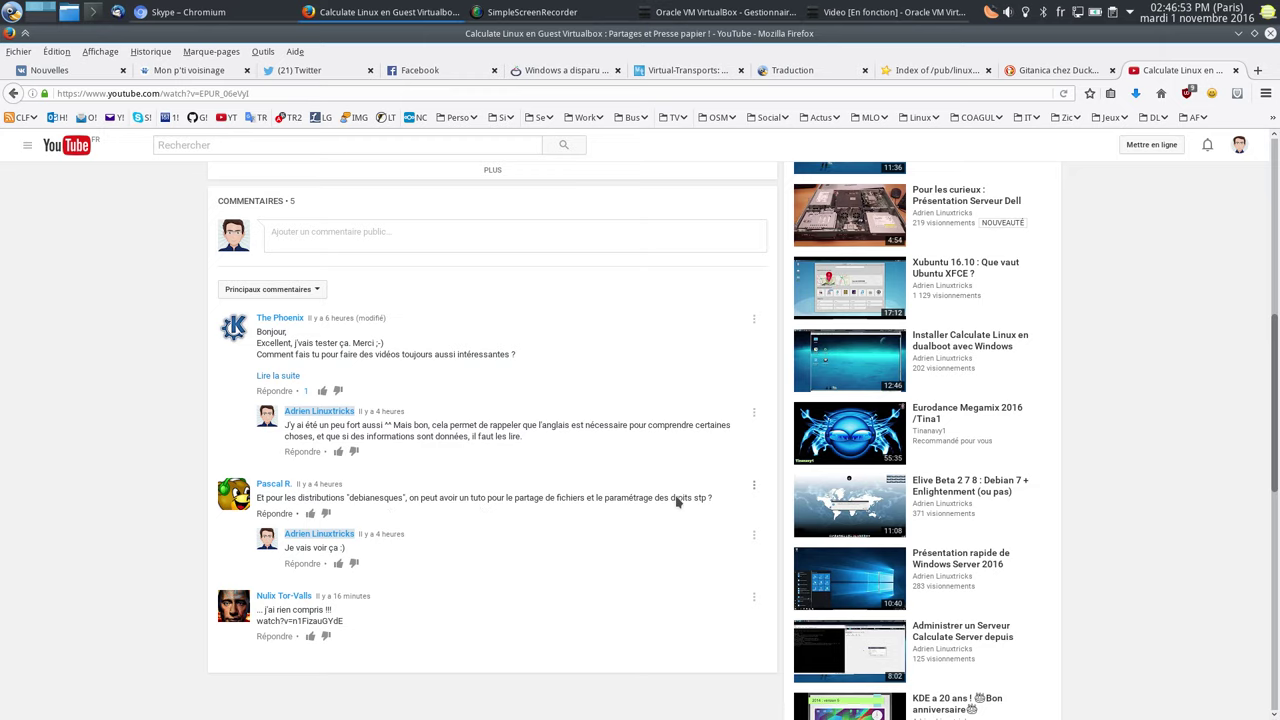
{"action": "left_click", "coordinate": [1238, 35]}
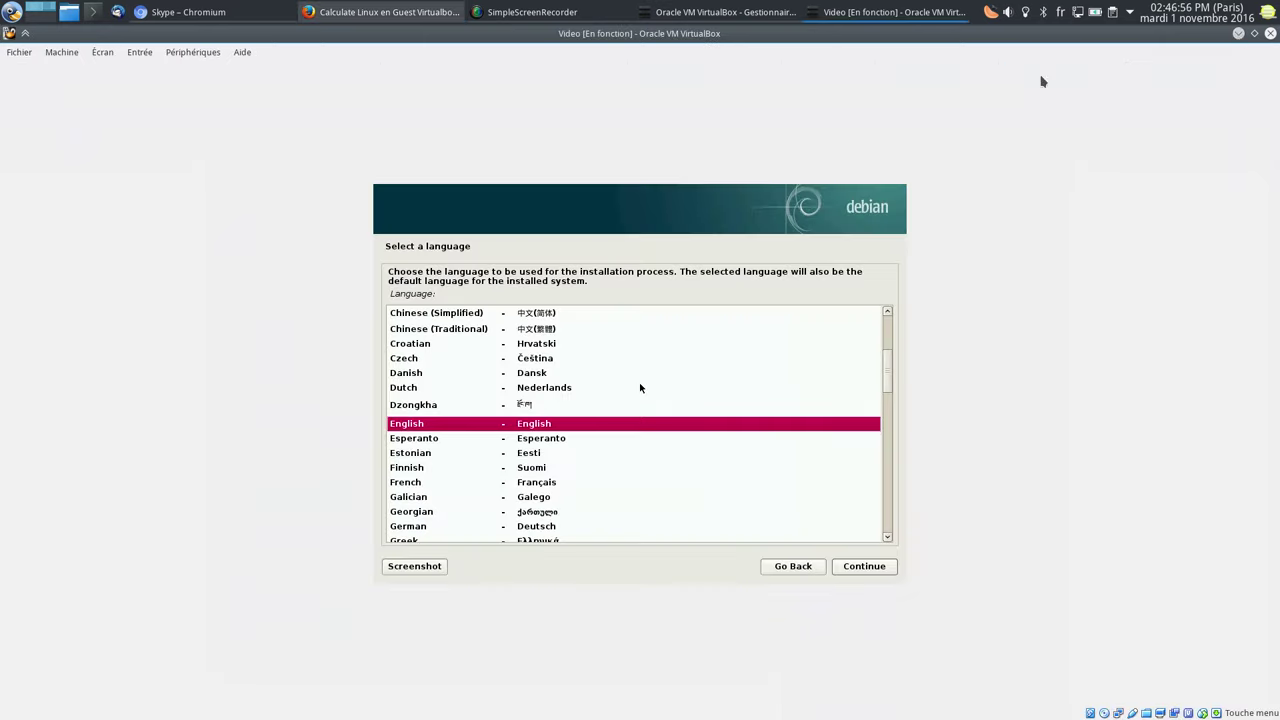
Step: Choose French as the installation language and France as the country, and proceed to the network configuration
{"action": "left_click", "coordinate": [534, 484]}
{"action": "left_click", "coordinate": [863, 566]}
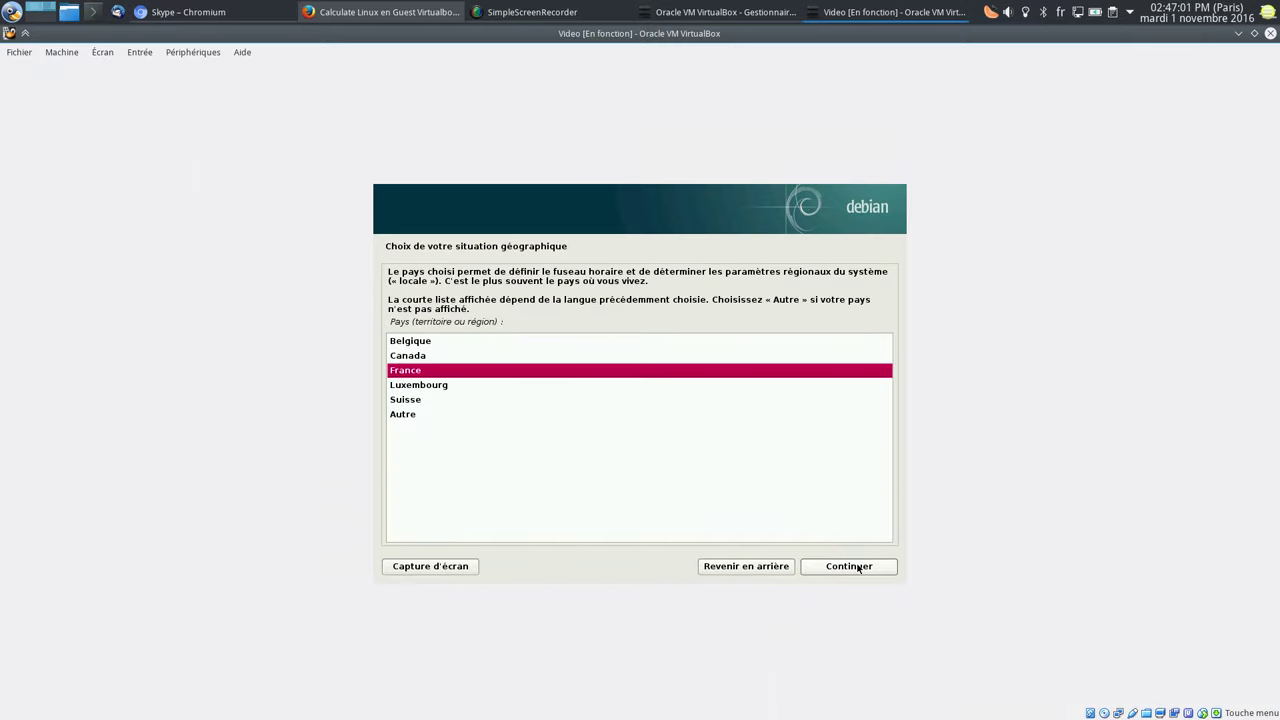
{"action": "left_click", "coordinate": [855, 567]}
{"action": "left_click", "coordinate": [858, 567]}
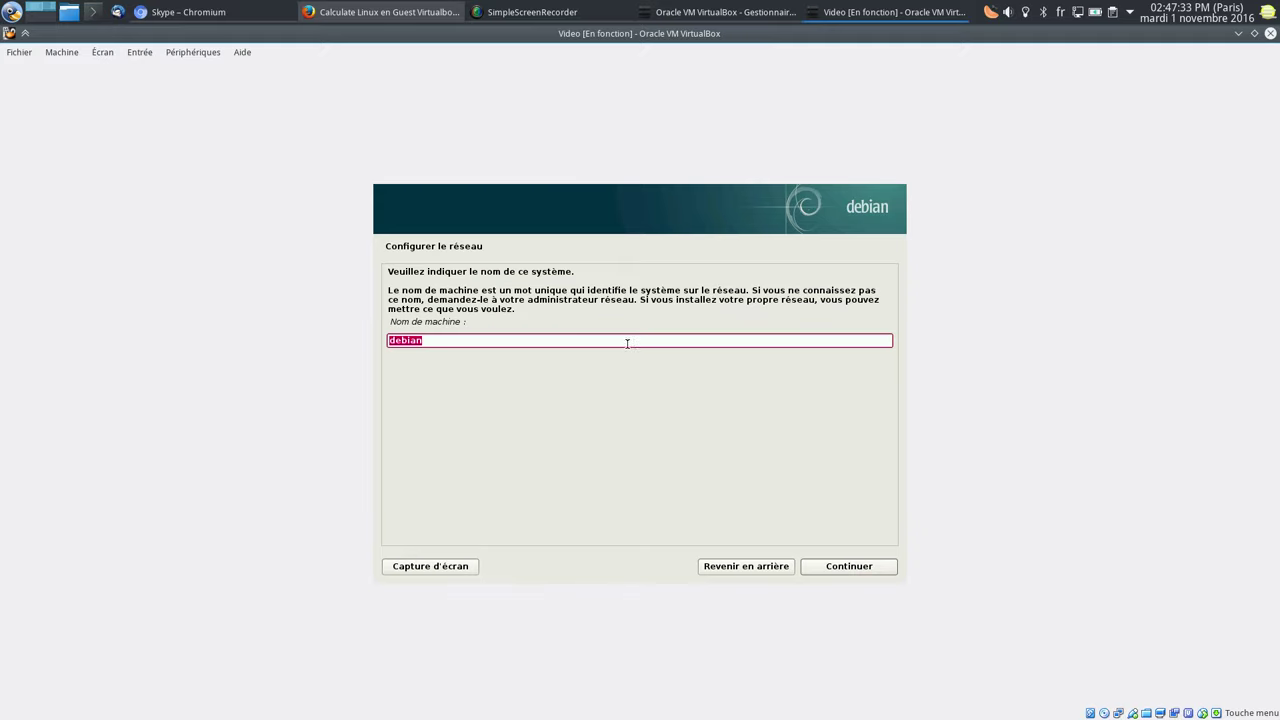
Step: Keep debian as the machine name and leave the network domain empty
{"action": "left_click", "coordinate": [630, 342]}
{"action": "left_click", "coordinate": [823, 566]}
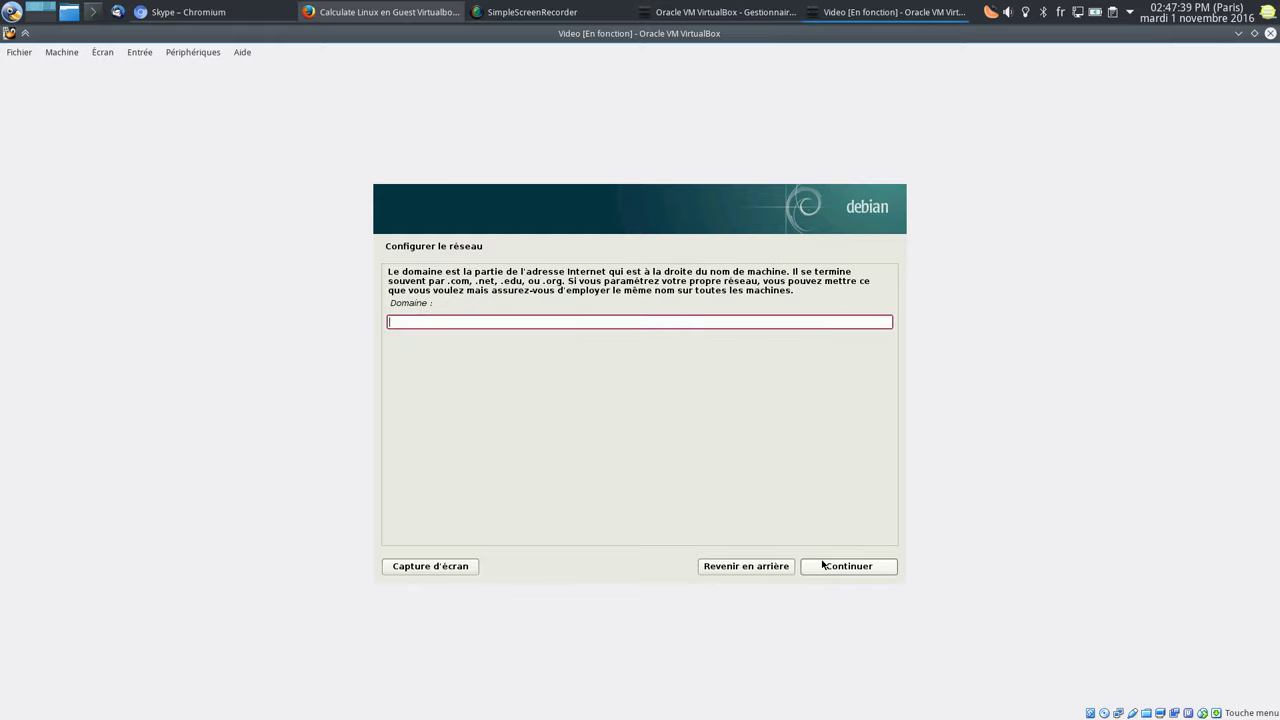
{"action": "left_click", "coordinate": [823, 566]}
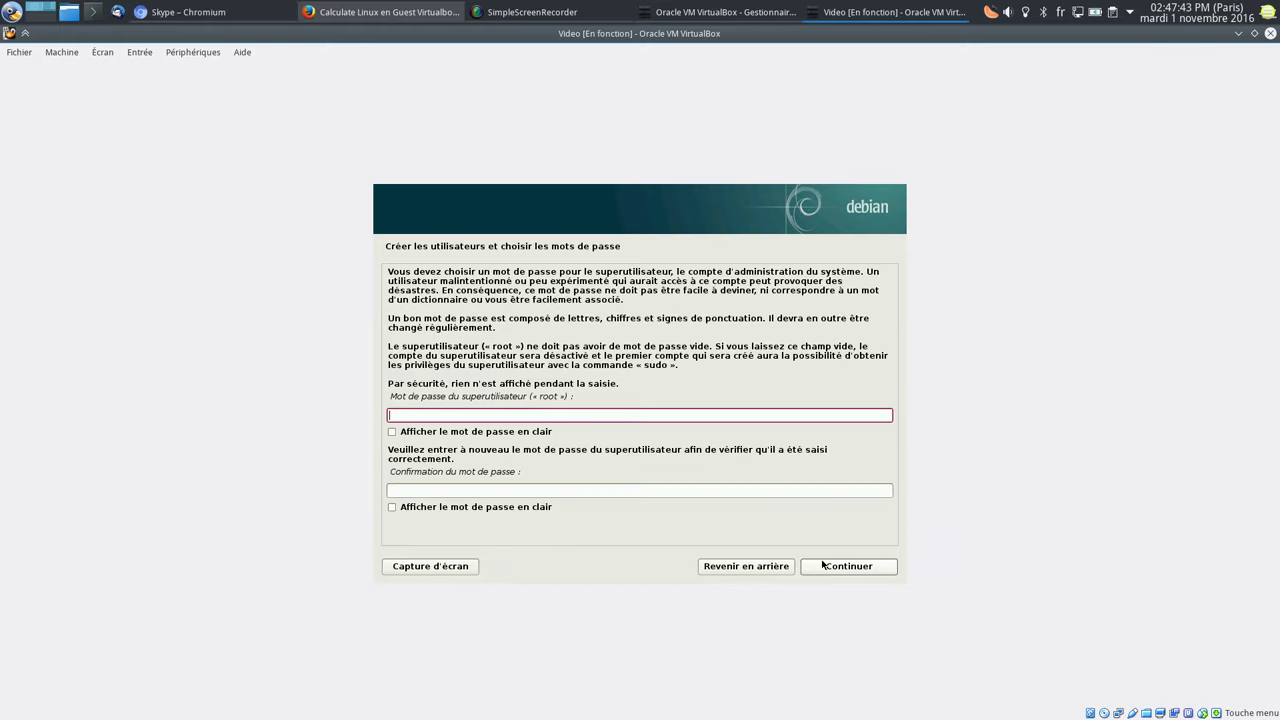
Step: Enter and confirm the root password, and proceed to creating the user account
{"action": "type", "text": "••••"}
{"action": "key", "text": "Tab"}
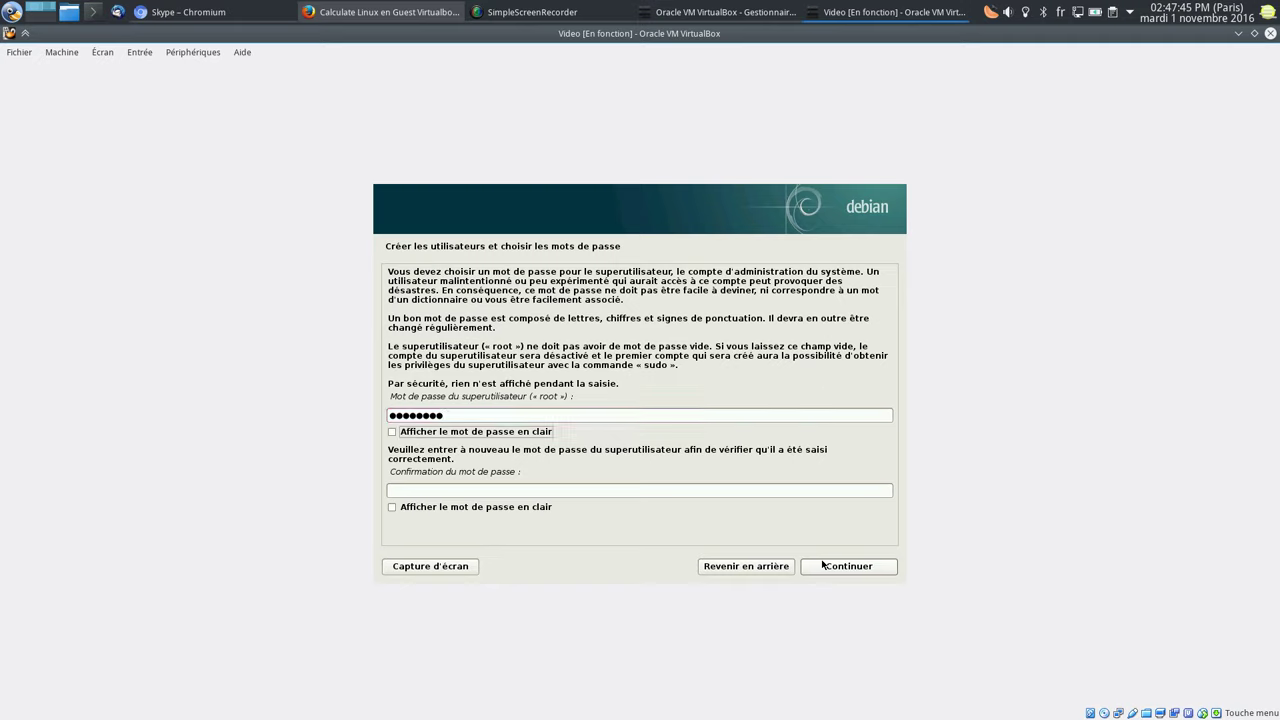
{"action": "left_click", "coordinate": [468, 491]}
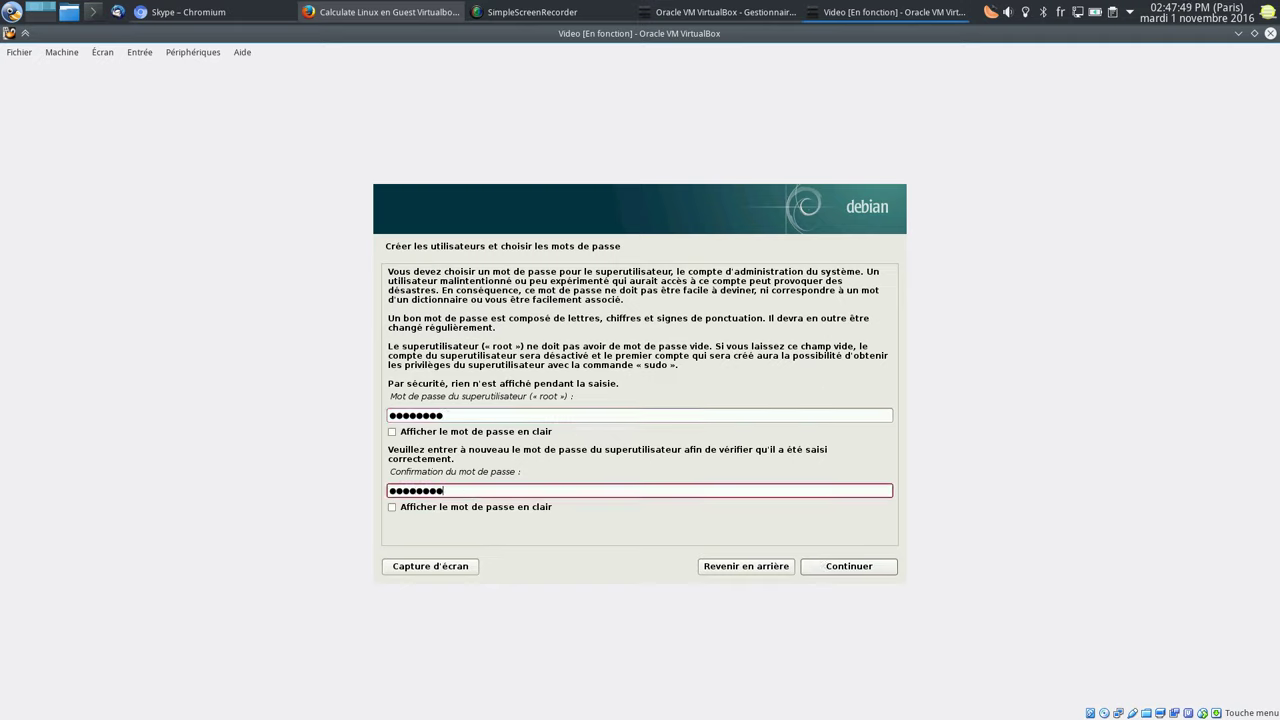
{"action": "left_click", "coordinate": [814, 569]}
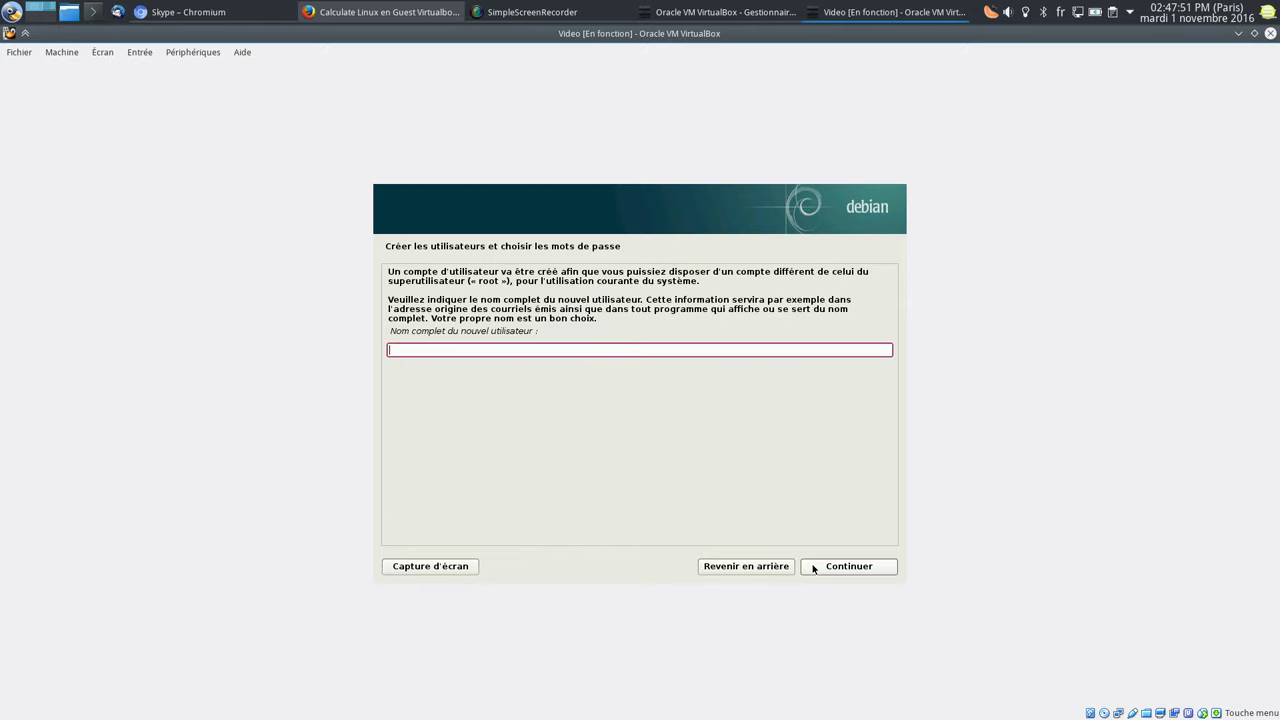
Step: Enter the new user's full name and accept the suggested login name
{"action": "type", "text": "Adrien G"}
{"action": "key", "text": "Return"}
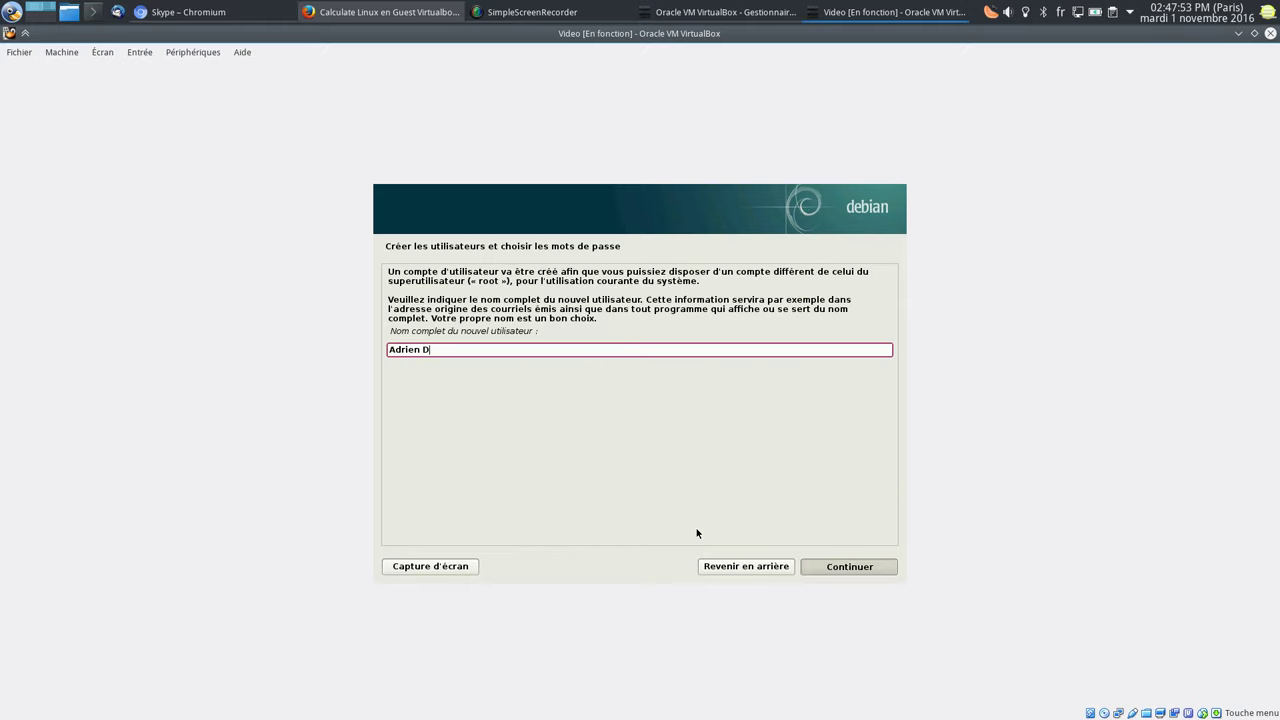
{"action": "key", "text": "Return"}
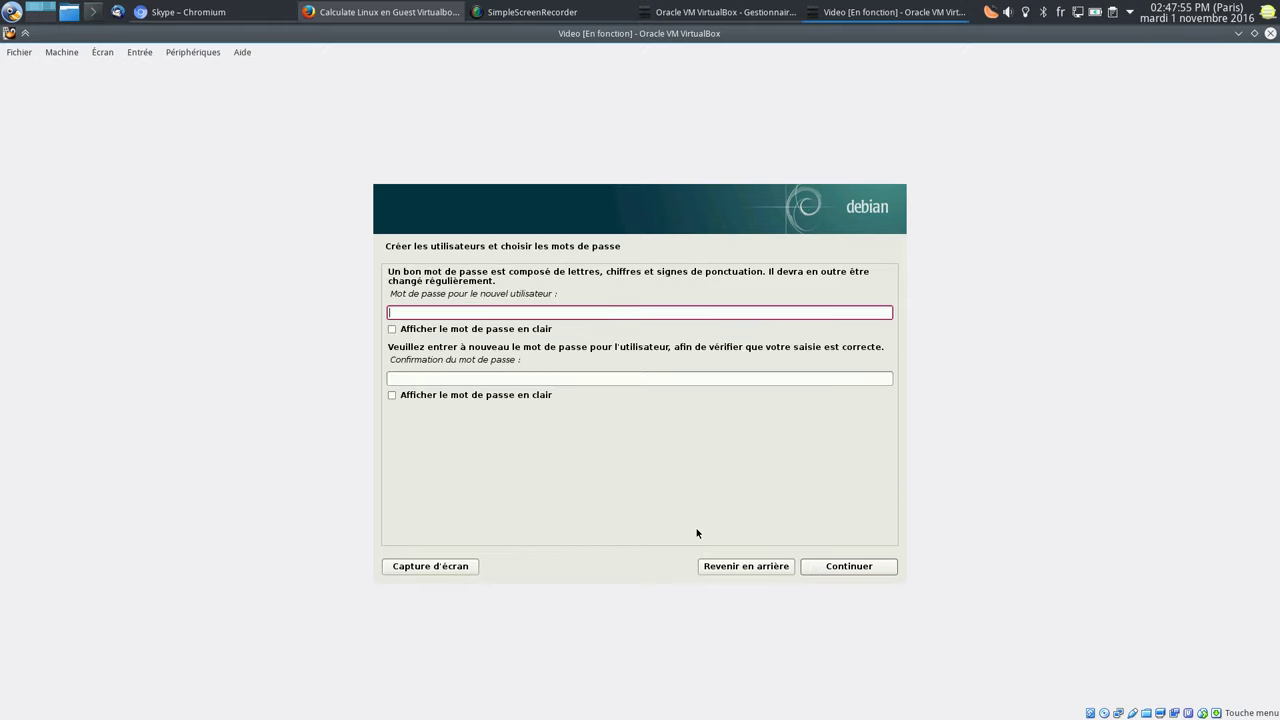
Step: Enter and confirm the new user's password, and proceed to disk partitioning
{"action": "type", "text": "●●●●●●●●"}
{"action": "key", "text": "Tab"}
{"action": "key", "text": "Tab"}
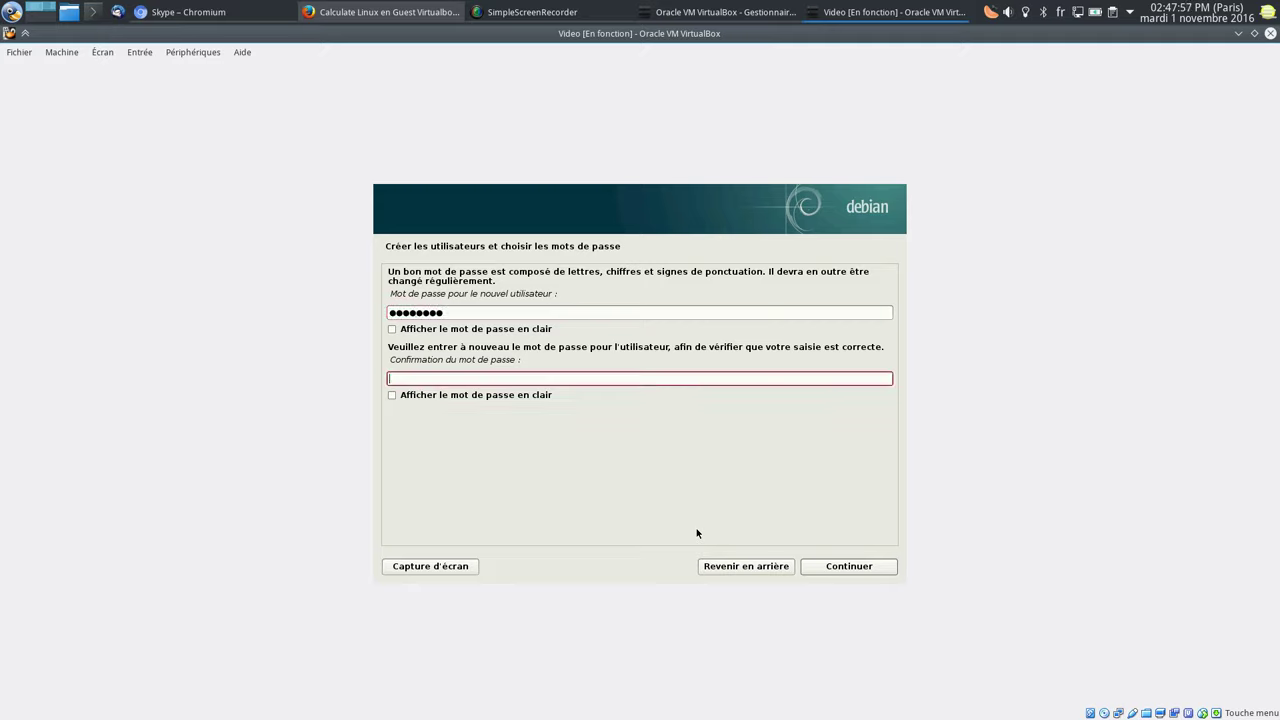
{"action": "type", "text": "●●●●●"}
{"action": "left_click", "coordinate": [828, 571]}
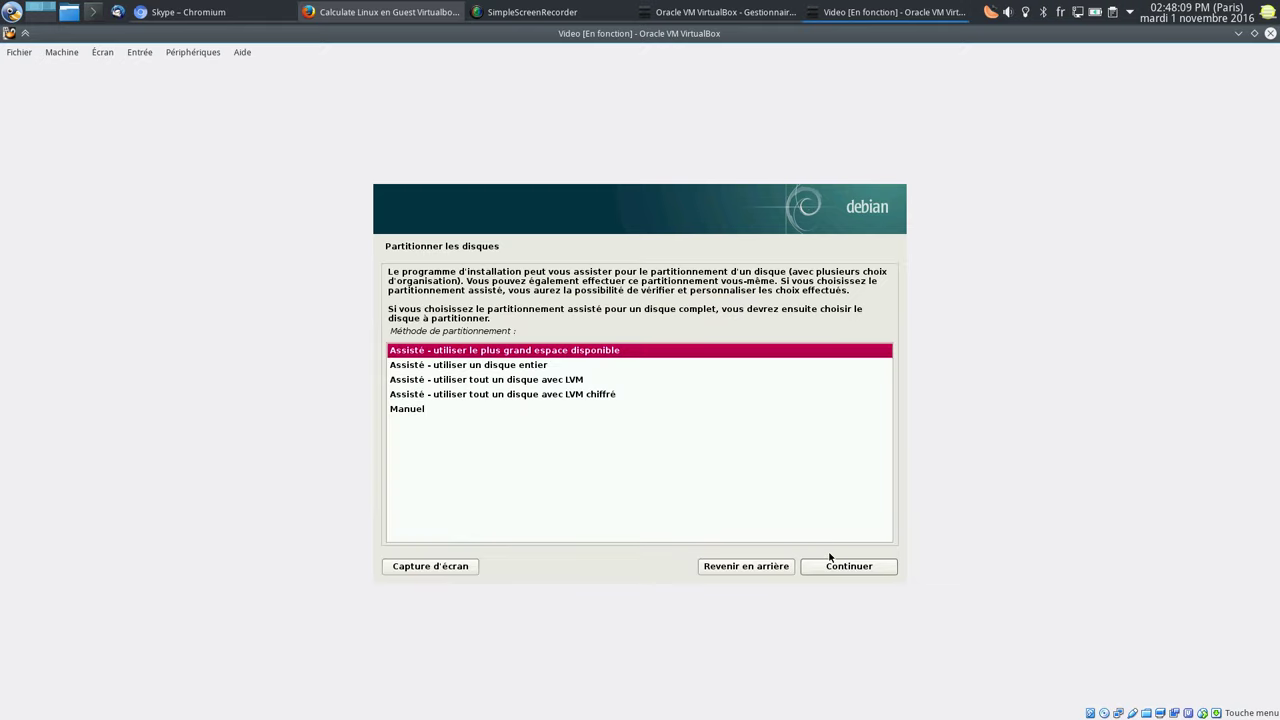
Step: Choose guided partitioning of the entire VBOX HARDDISK with a separate /home partition
{"action": "left_click", "coordinate": [506, 368]}
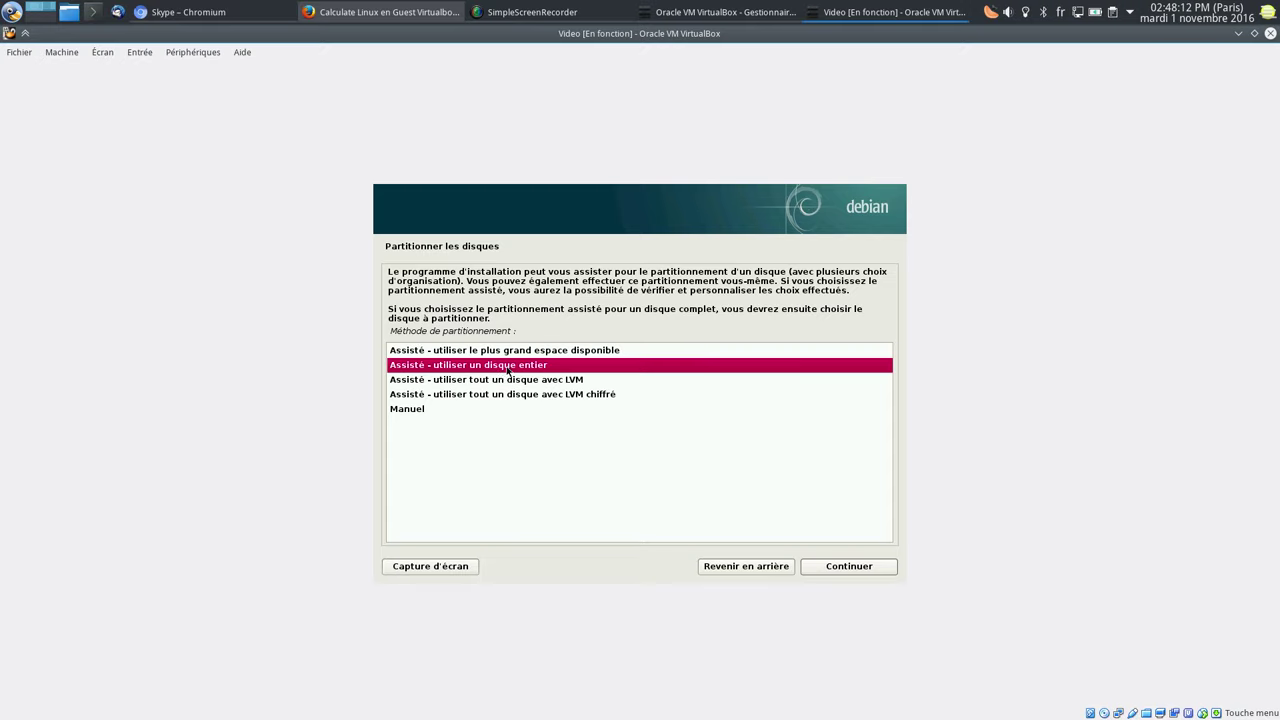
{"action": "left_click", "coordinate": [828, 569]}
{"action": "left_click", "coordinate": [830, 567]}
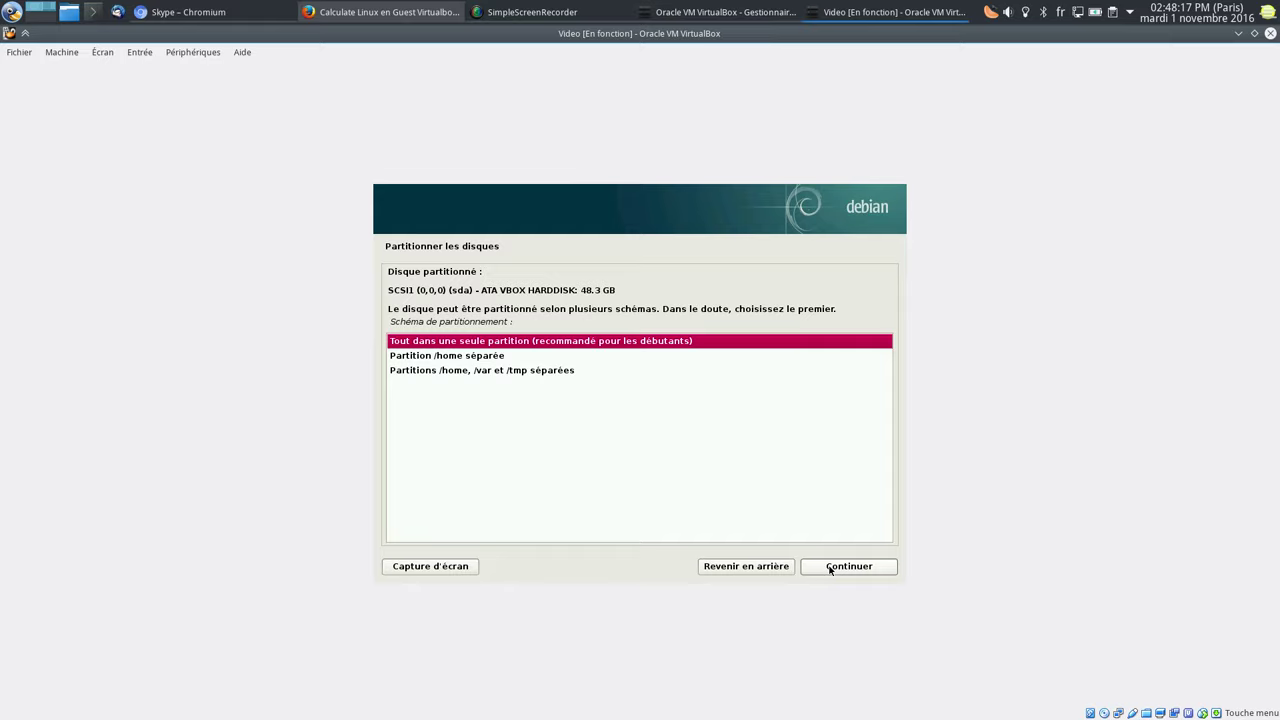
{"action": "left_click", "coordinate": [474, 358]}
{"action": "left_click", "coordinate": [817, 569]}
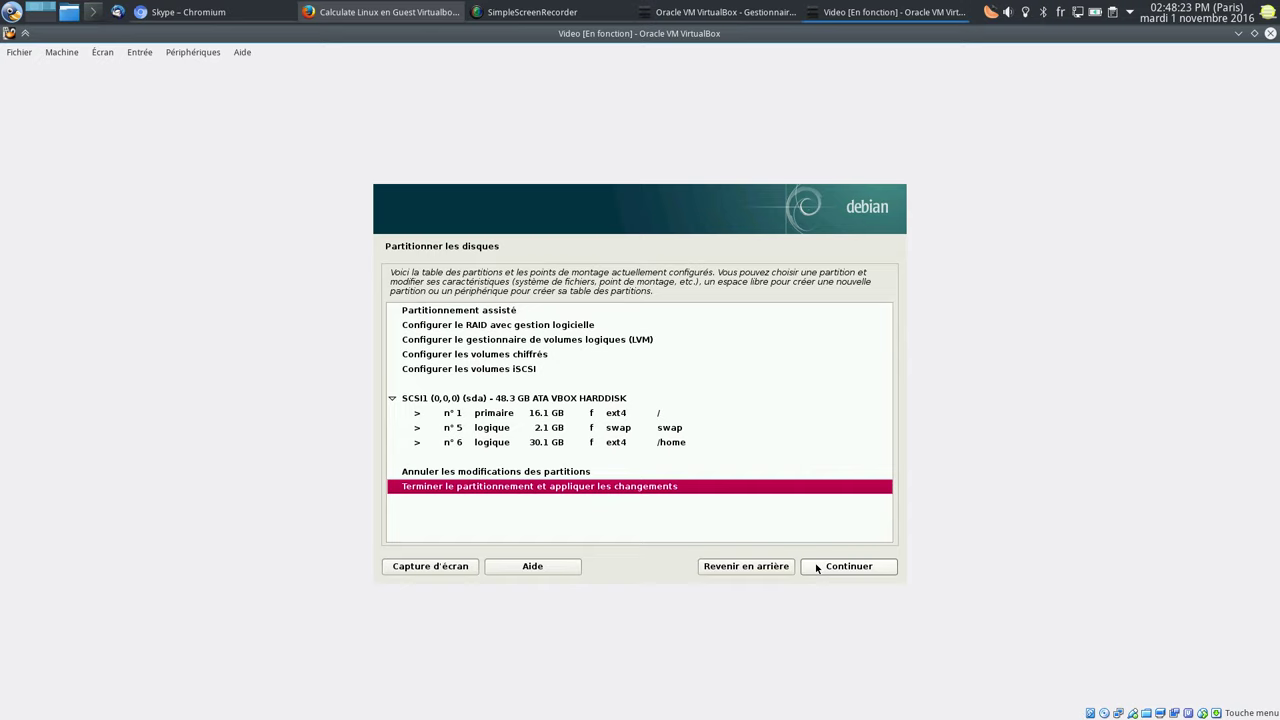
Step: Finish the partitioning and agree to write the changes to the disk
{"action": "left_click", "coordinate": [817, 568]}
{"action": "left_click", "coordinate": [840, 569]}
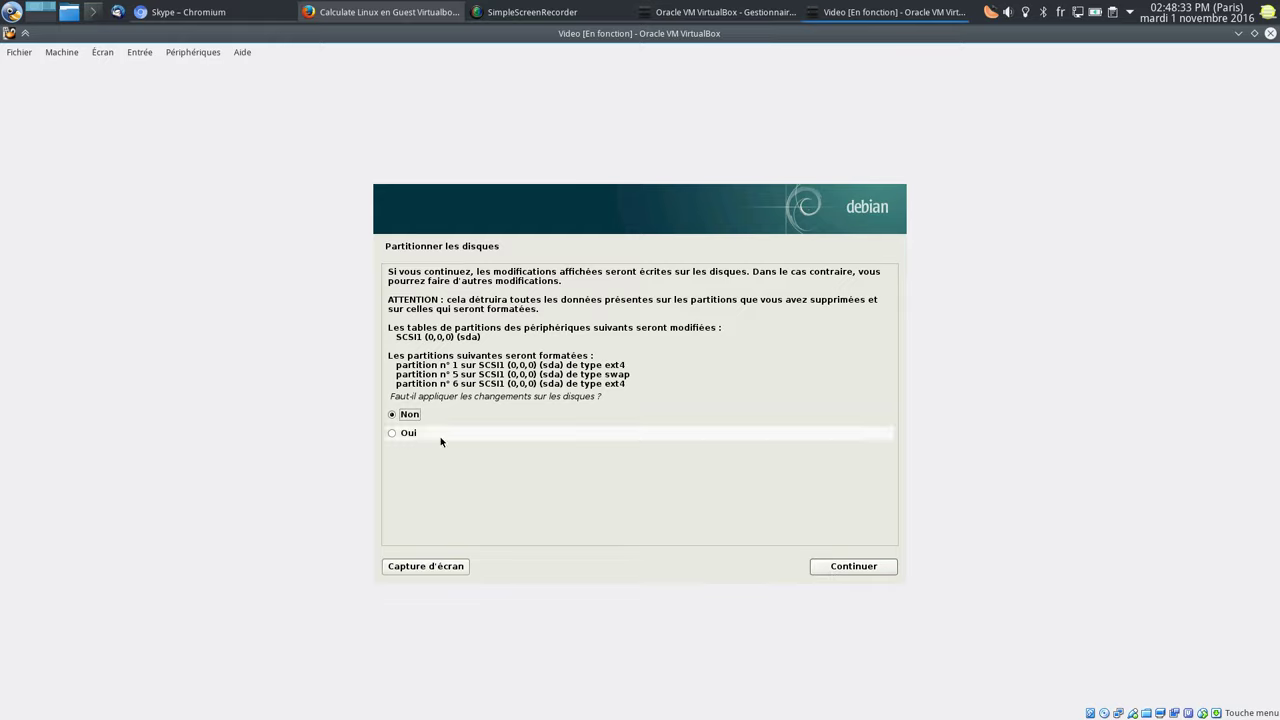
{"action": "left_click", "coordinate": [408, 432]}
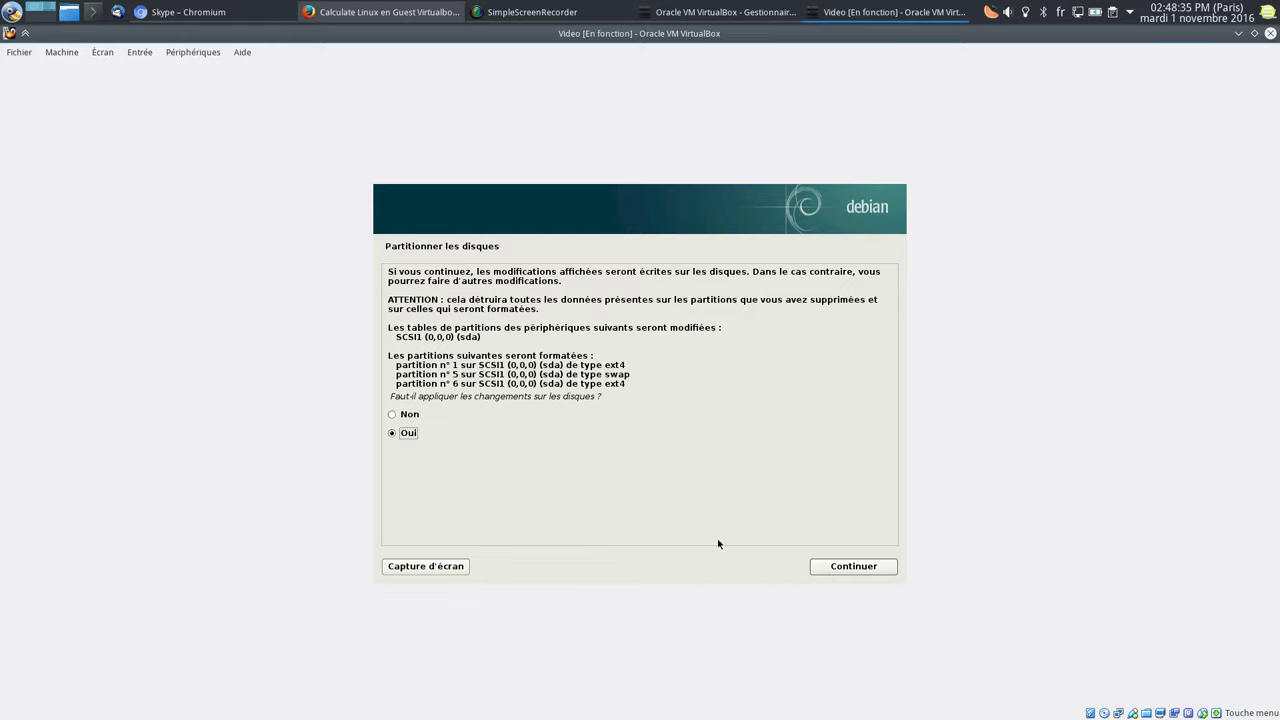
{"action": "left_click", "coordinate": [851, 567]}
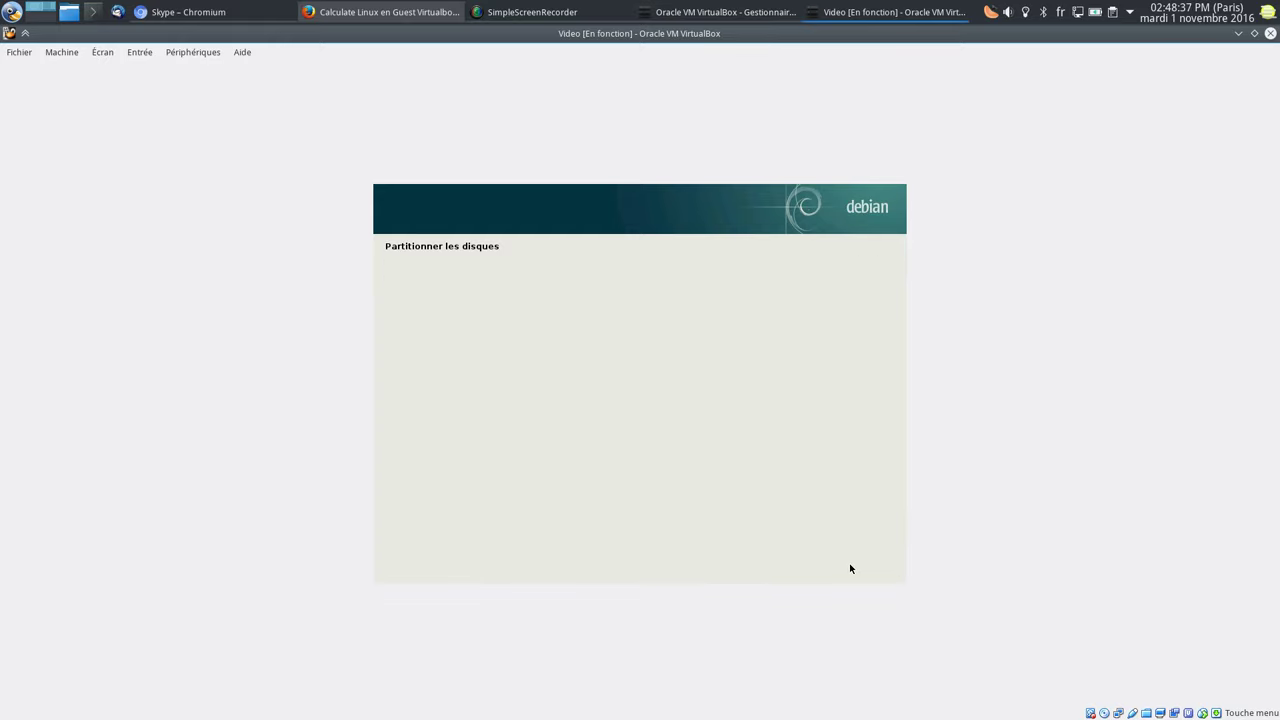
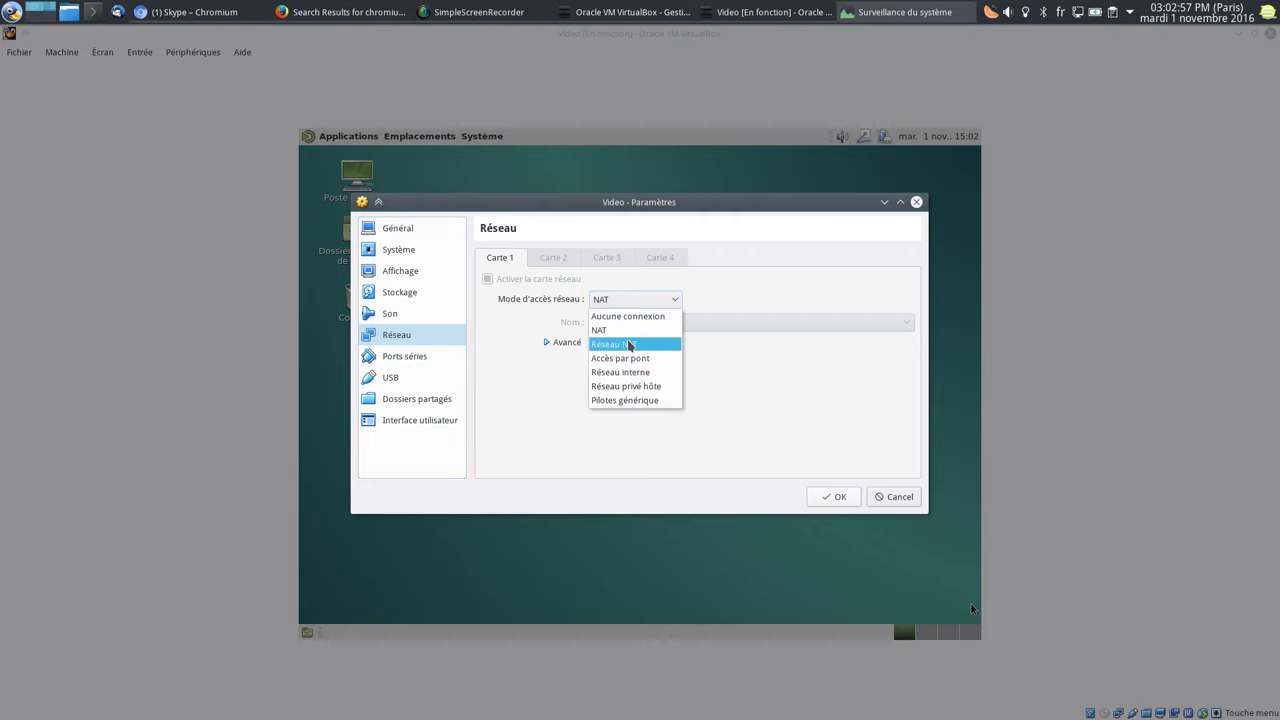
Step: Set the virtual machine's network adapter 1 to bridged access (Accès par pont) and apply the settings
{"action": "left_click", "coordinate": [630, 357]}
{"action": "left_click", "coordinate": [838, 497]}
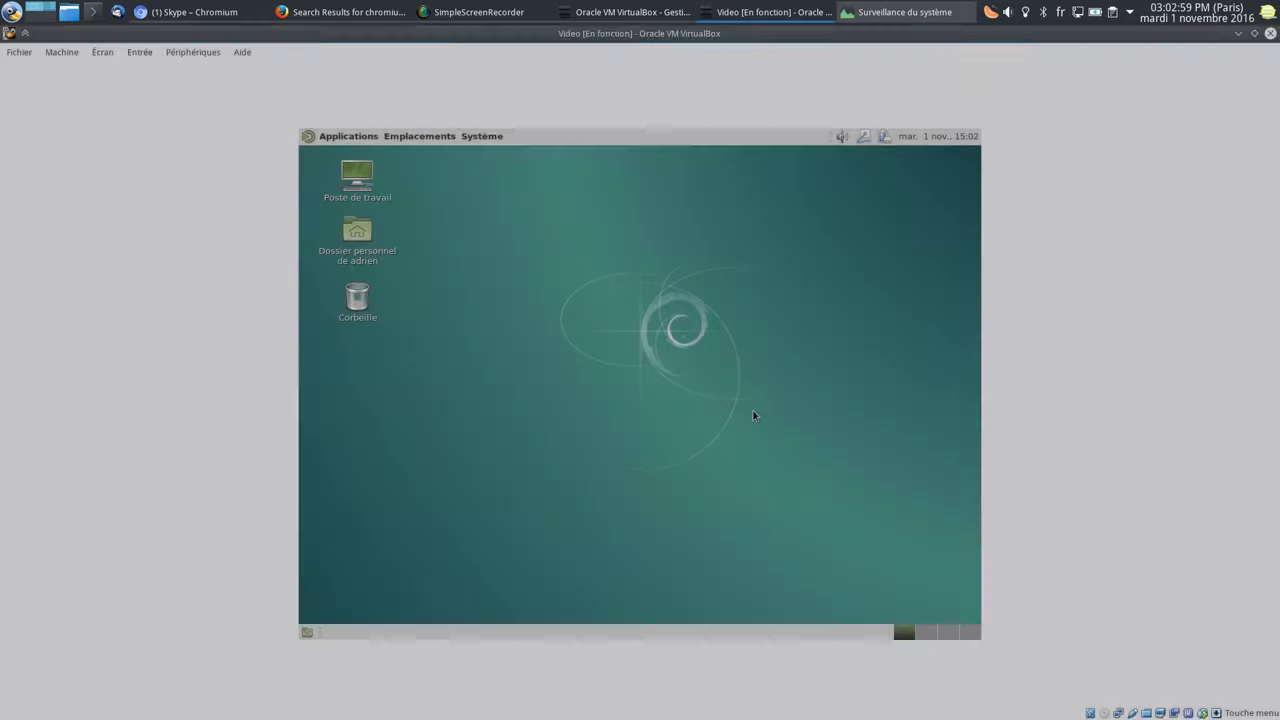
Step: Browse the MATE desktop menus, open the MATE system monitor to view the system information, and close it
{"action": "left_click", "coordinate": [482, 136]}
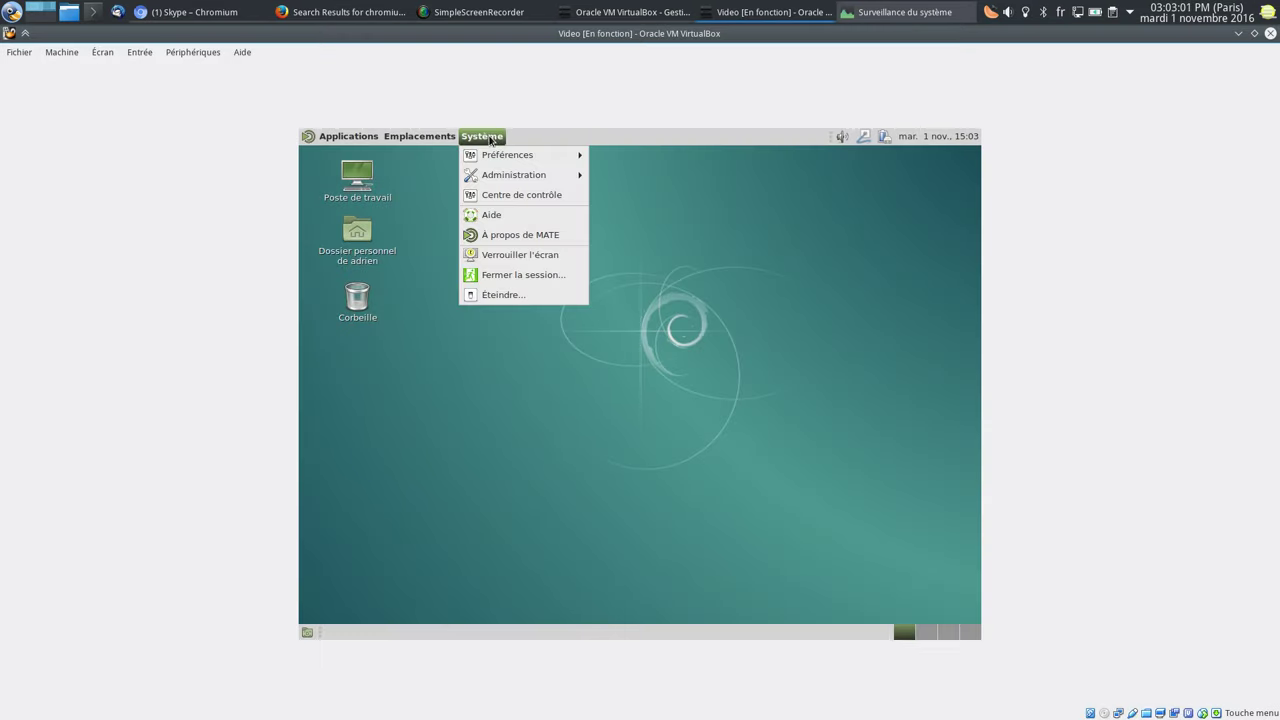
{"action": "mouse_move", "coordinate": [348, 136]}
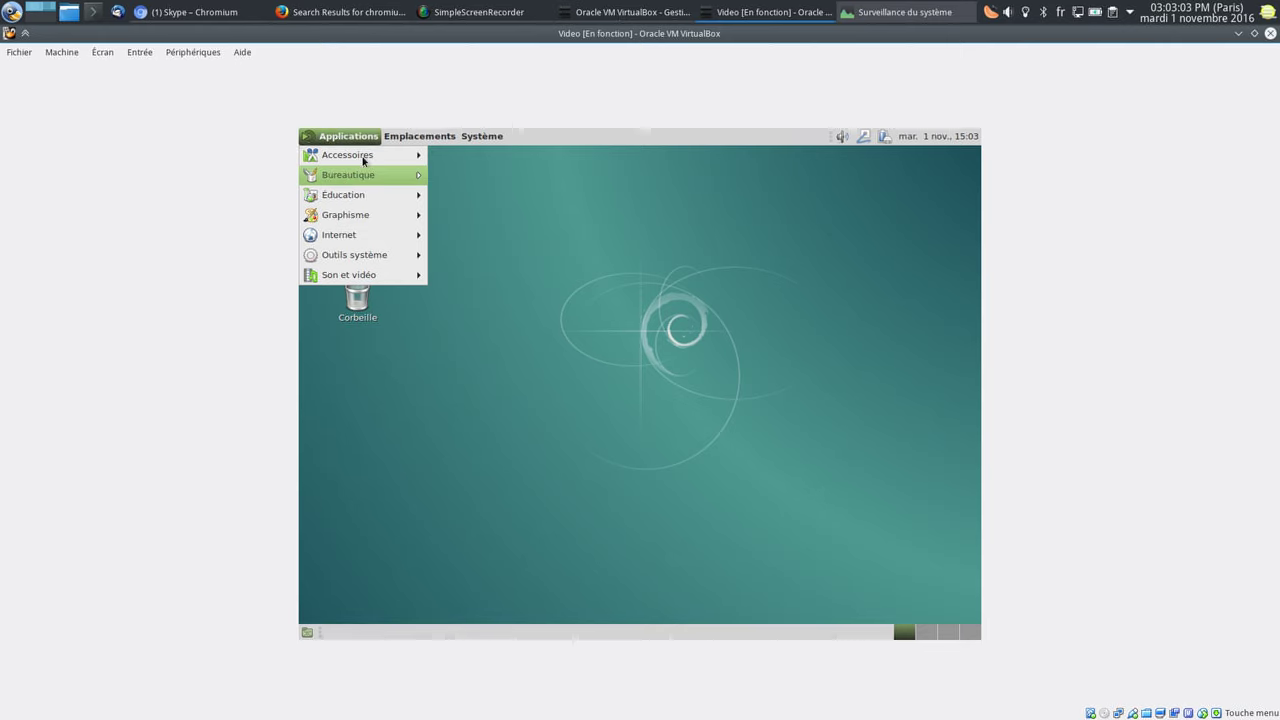
{"action": "mouse_move", "coordinate": [419, 139]}
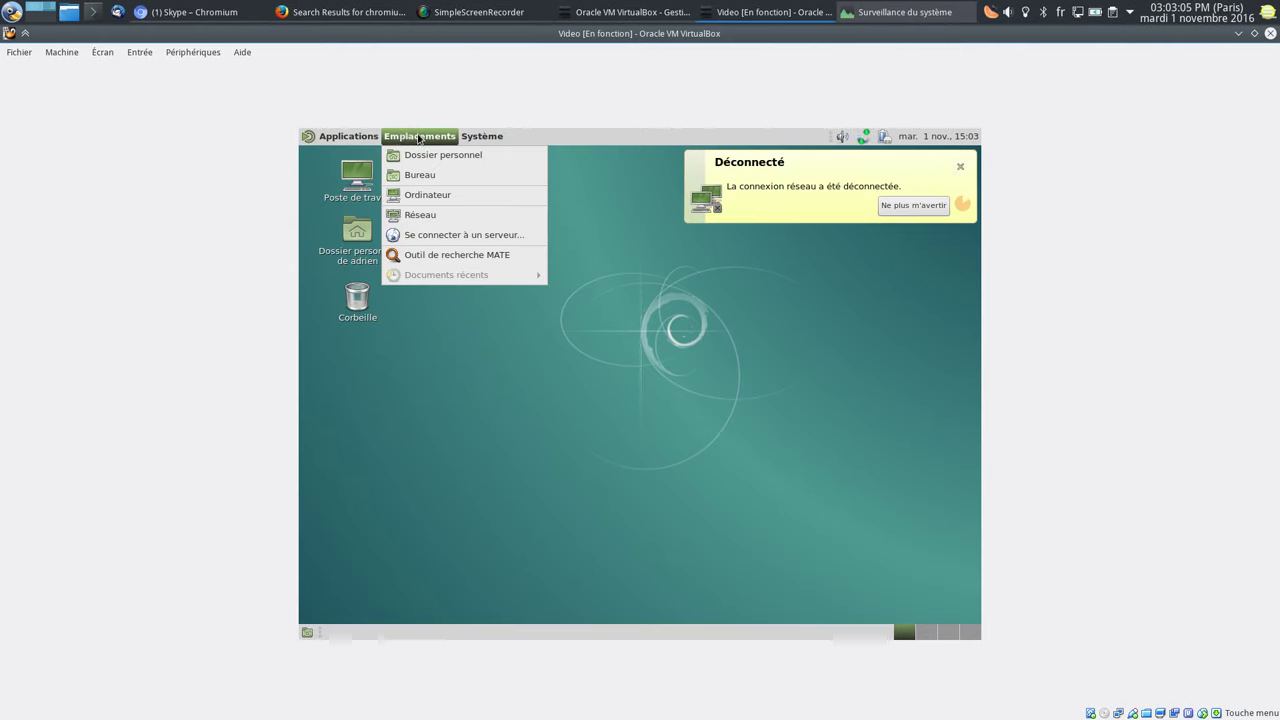
{"action": "mouse_move", "coordinate": [493, 139]}
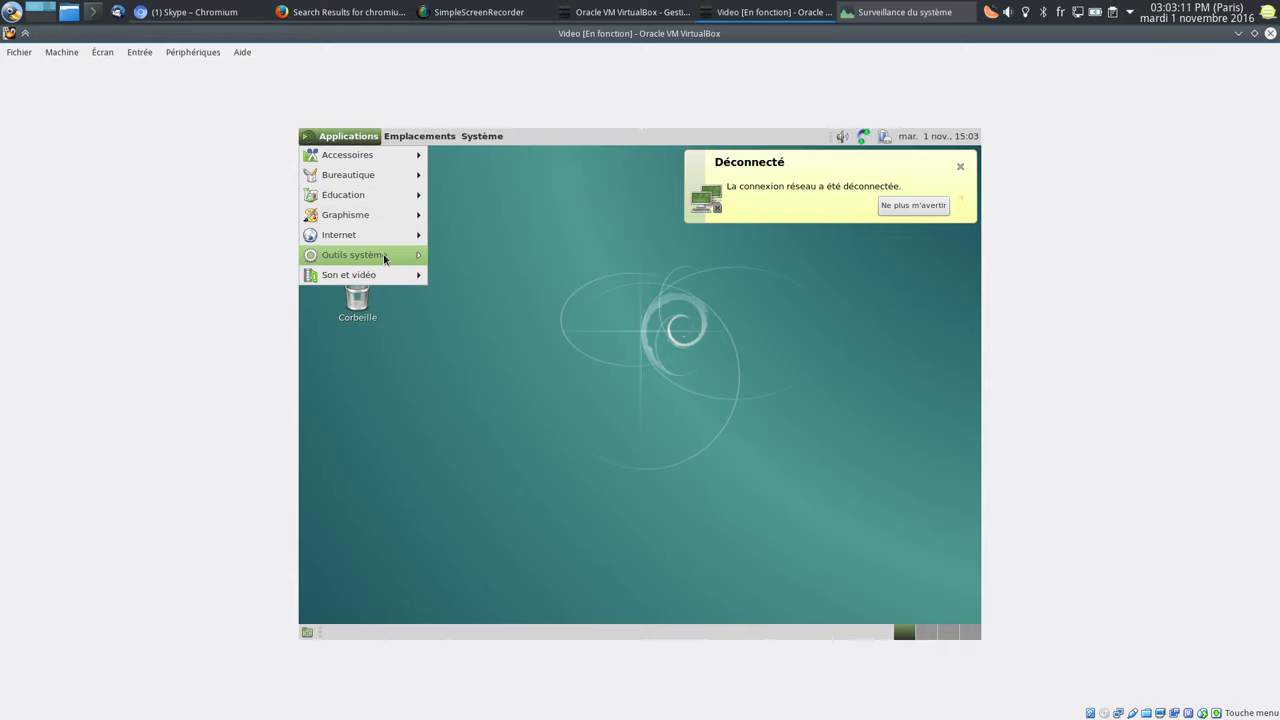
{"action": "mouse_move", "coordinate": [400, 255]}
{"action": "left_click", "coordinate": [451, 299]}
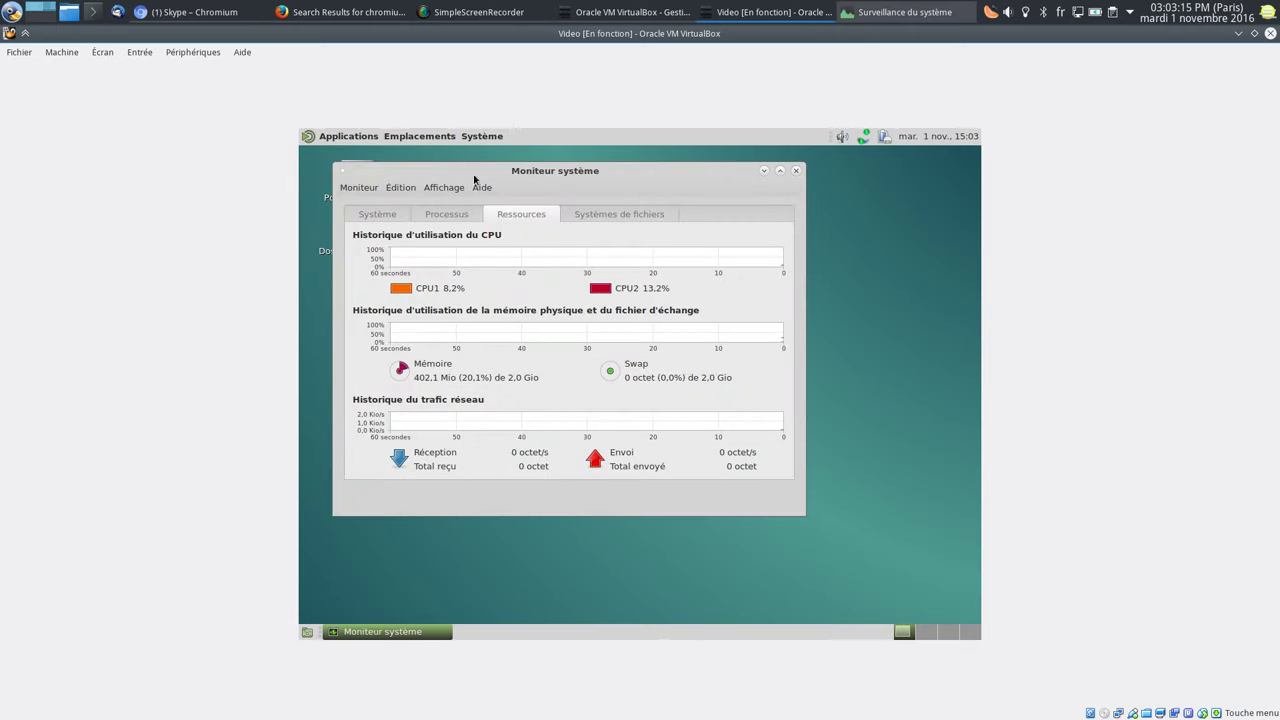
{"action": "left_click_drag", "start_coordinate": [474, 178], "coordinate": [561, 219]}
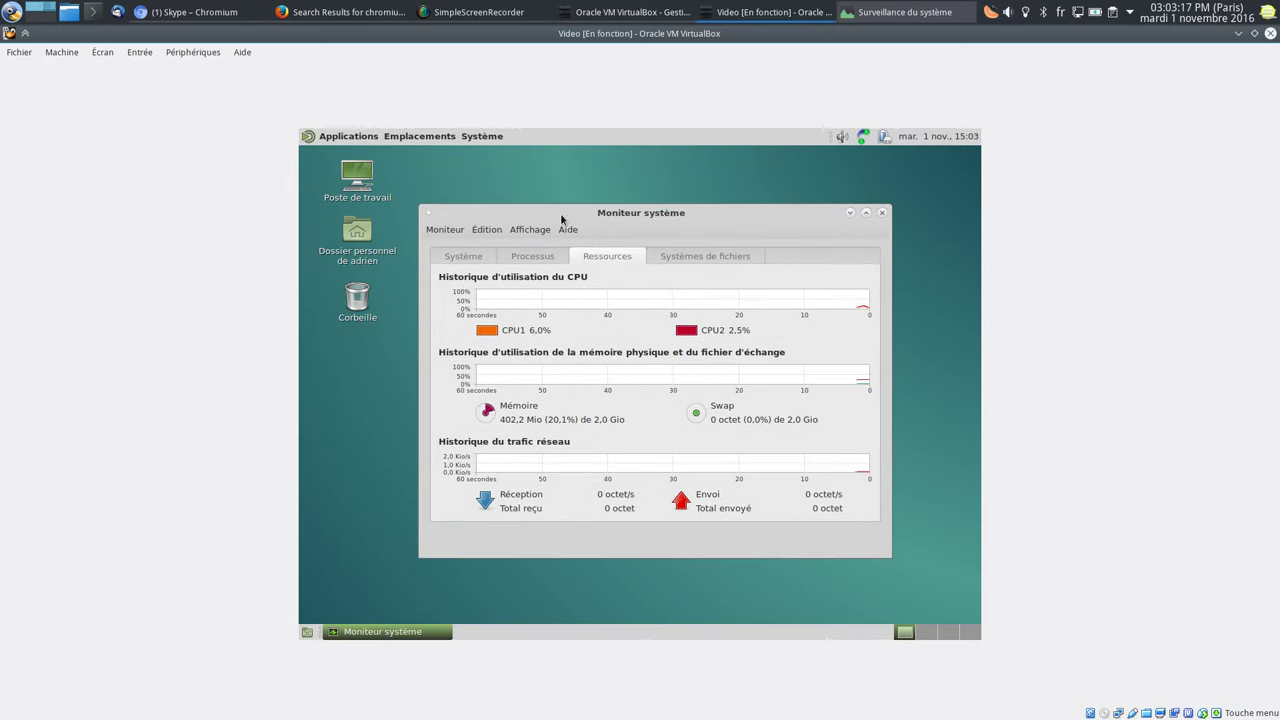
{"action": "left_click", "coordinate": [465, 257]}
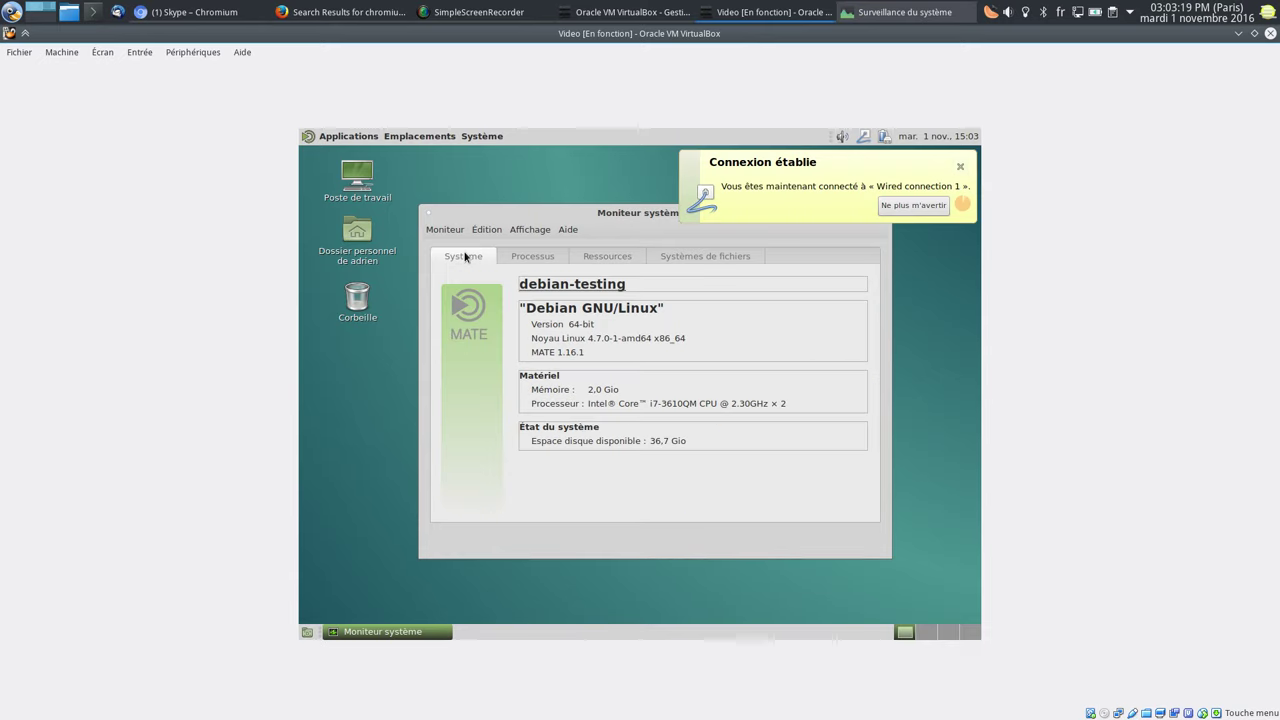
{"action": "left_click", "coordinate": [935, 210]}
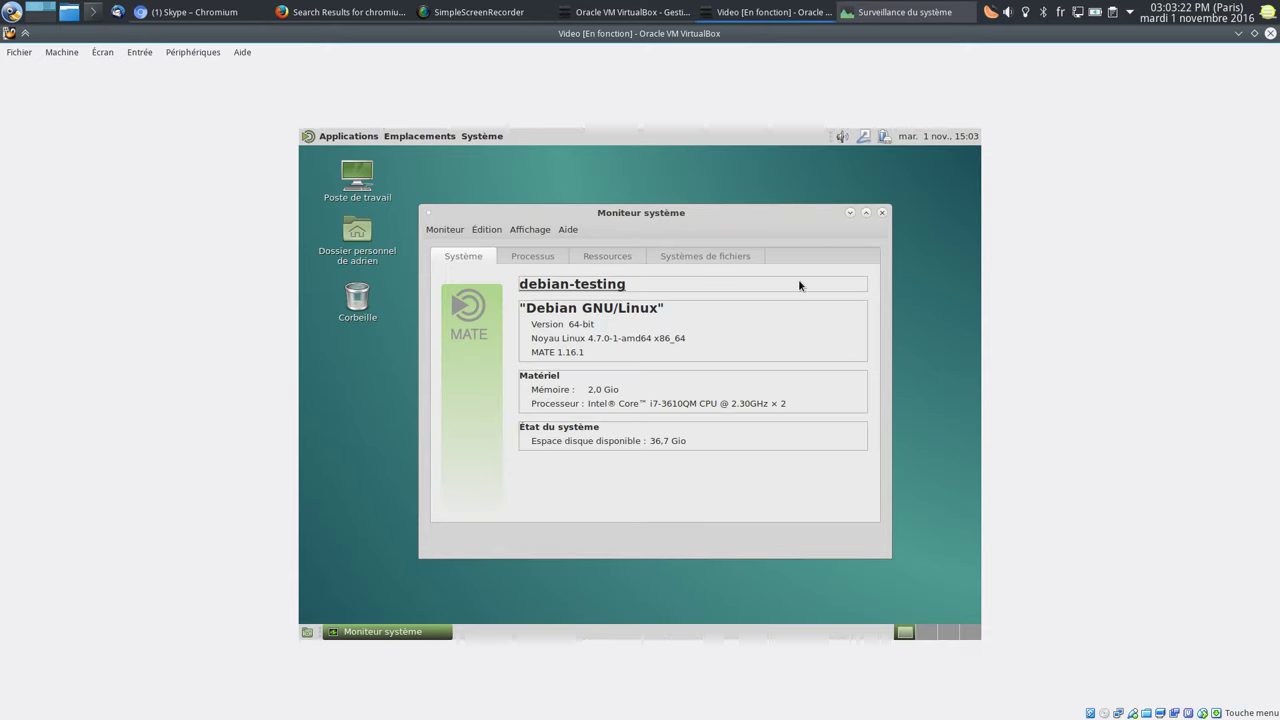
{"action": "left_click", "coordinate": [882, 213]}
Step: Look through the installed accessories and office applications and launch LibreOffice Impress
{"action": "left_click", "coordinate": [362, 140]}
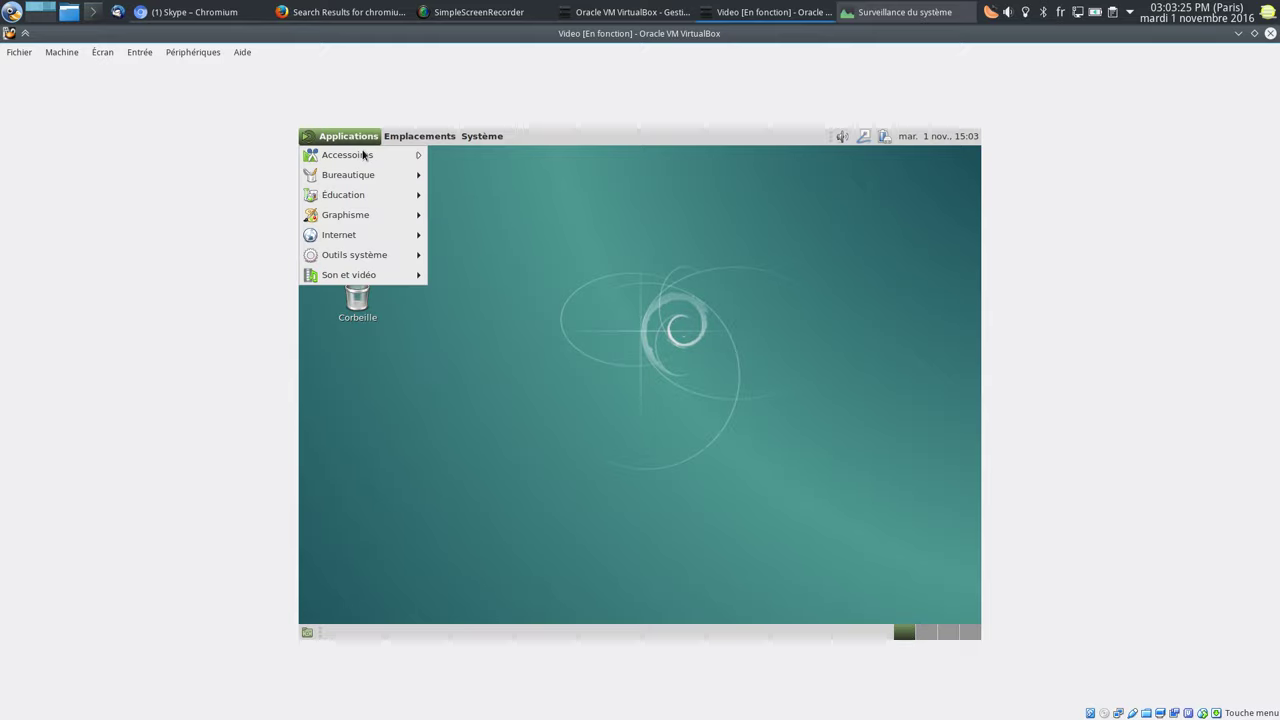
{"action": "mouse_move", "coordinate": [343, 275]}
{"action": "mouse_move", "coordinate": [350, 155]}
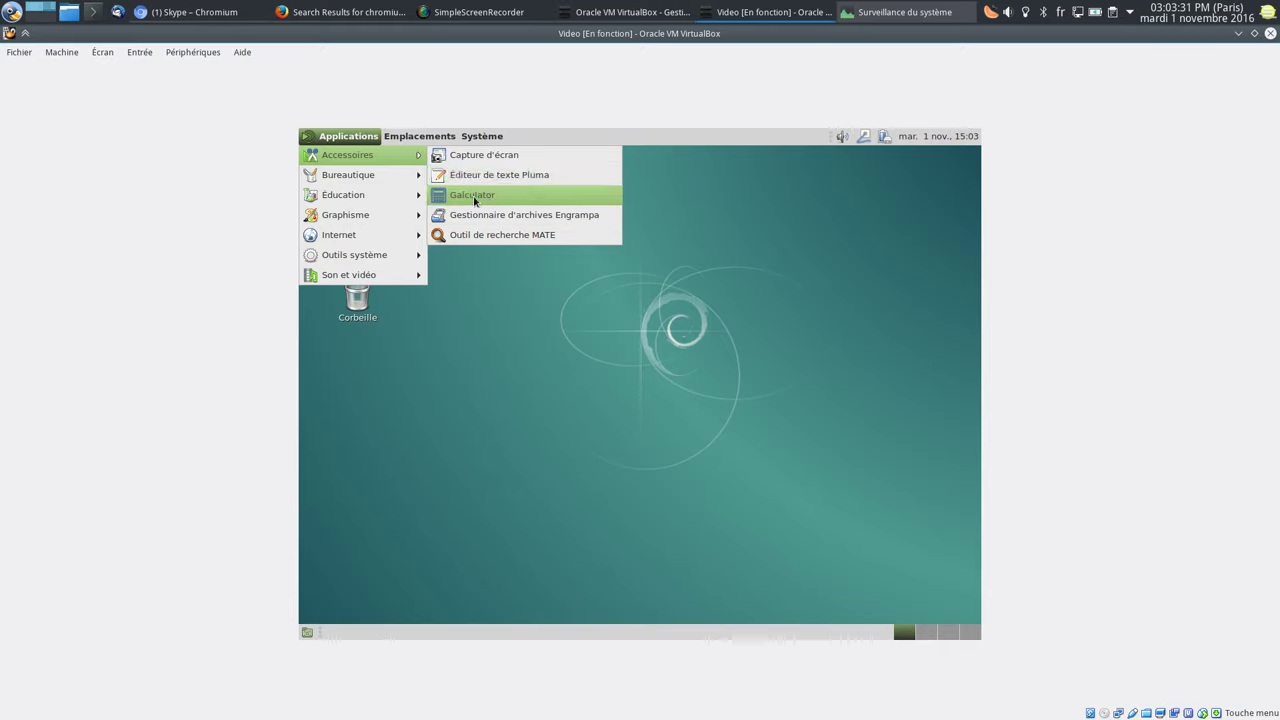
{"action": "mouse_move", "coordinate": [381, 174]}
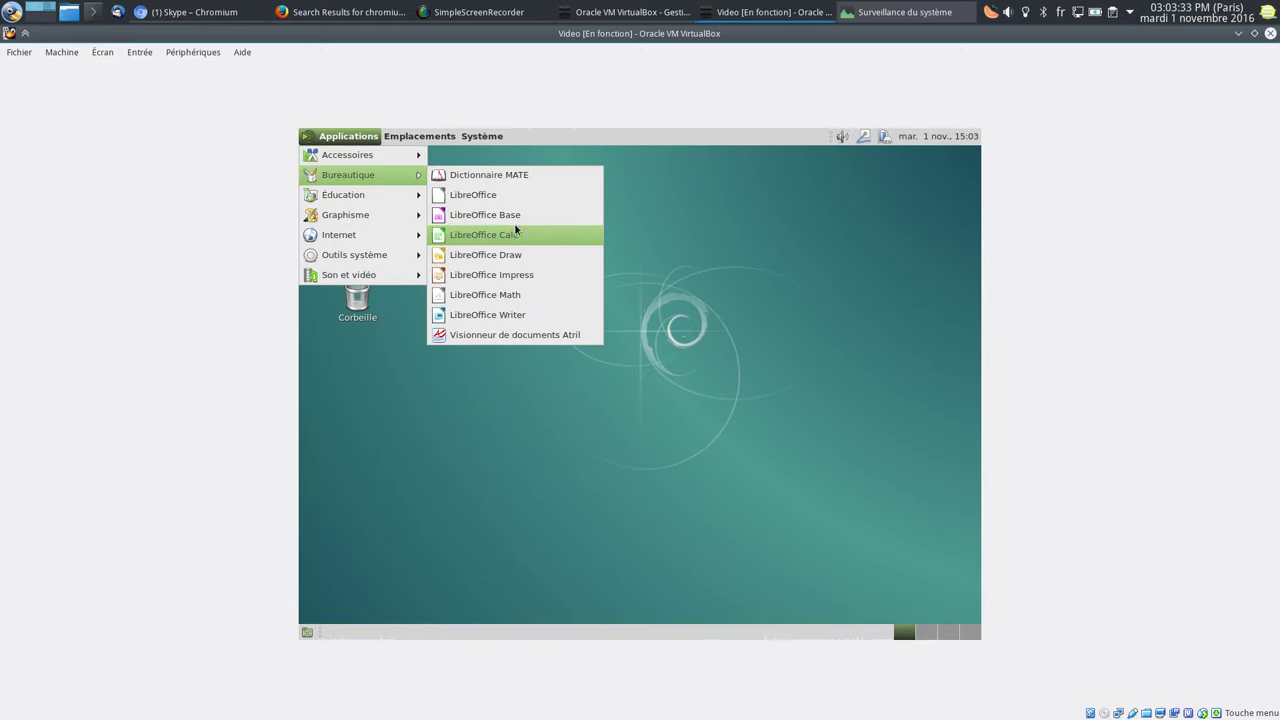
{"action": "left_click", "coordinate": [506, 274]}
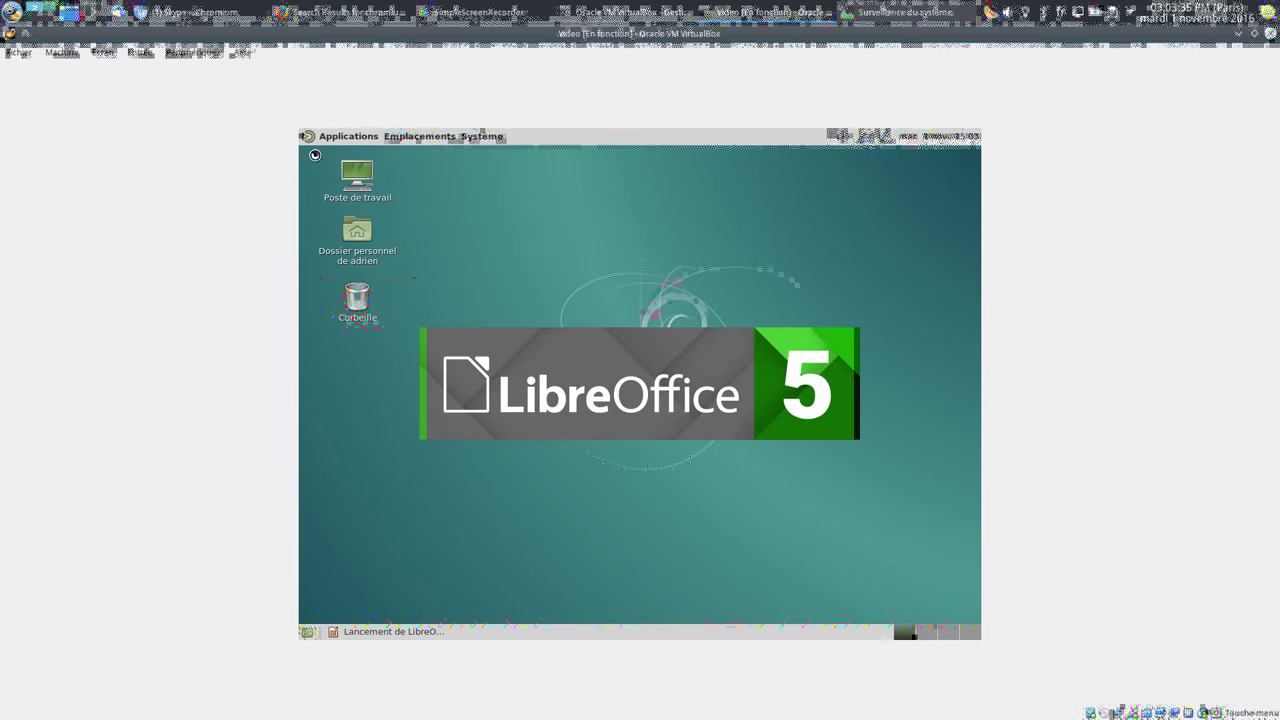
Step: Launch the GIMP image editor and the Firefox ESR browser
{"action": "left_click", "coordinate": [345, 136]}
{"action": "mouse_move", "coordinate": [358, 206]}
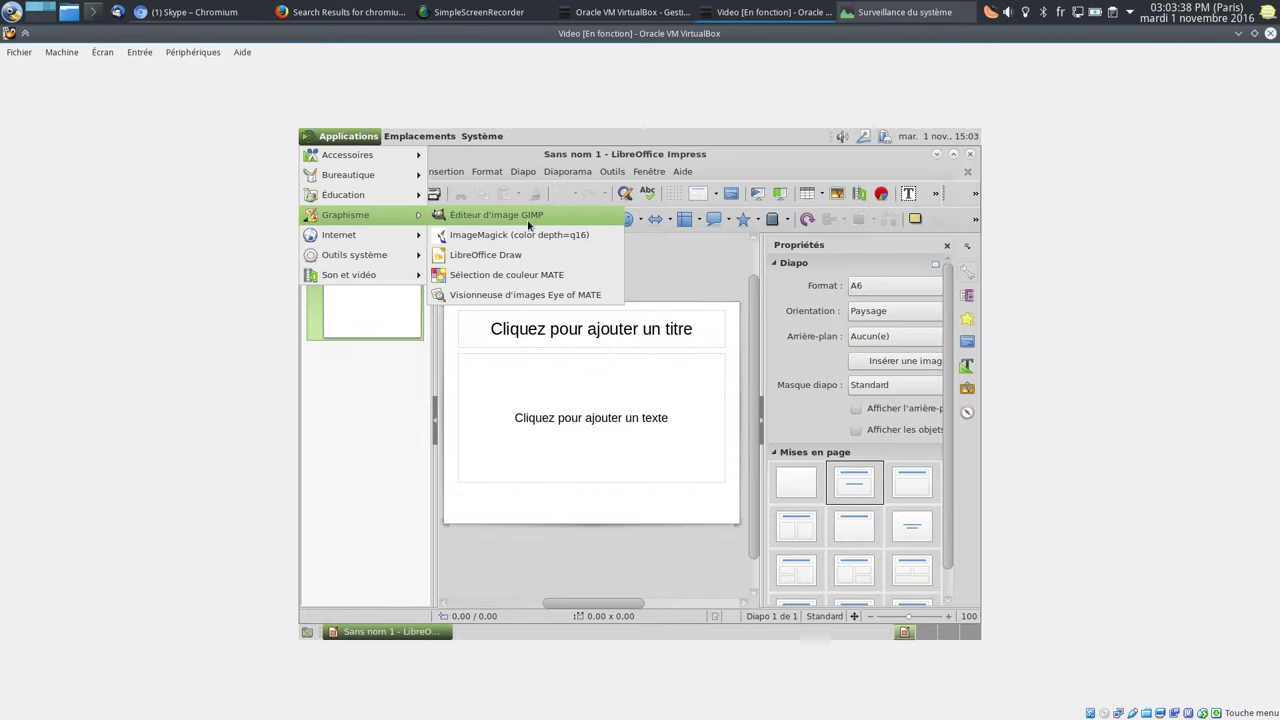
{"action": "left_click", "coordinate": [343, 136]}
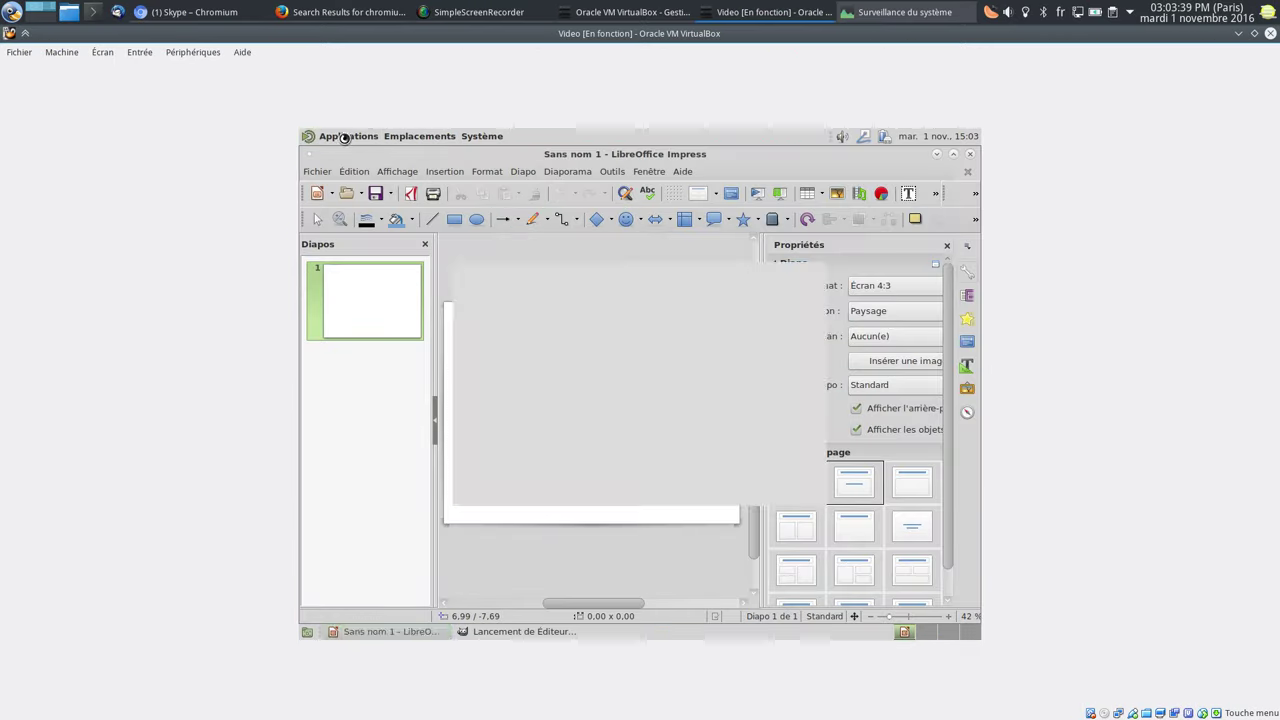
{"action": "left_click", "coordinate": [343, 136]}
{"action": "mouse_move", "coordinate": [380, 214]}
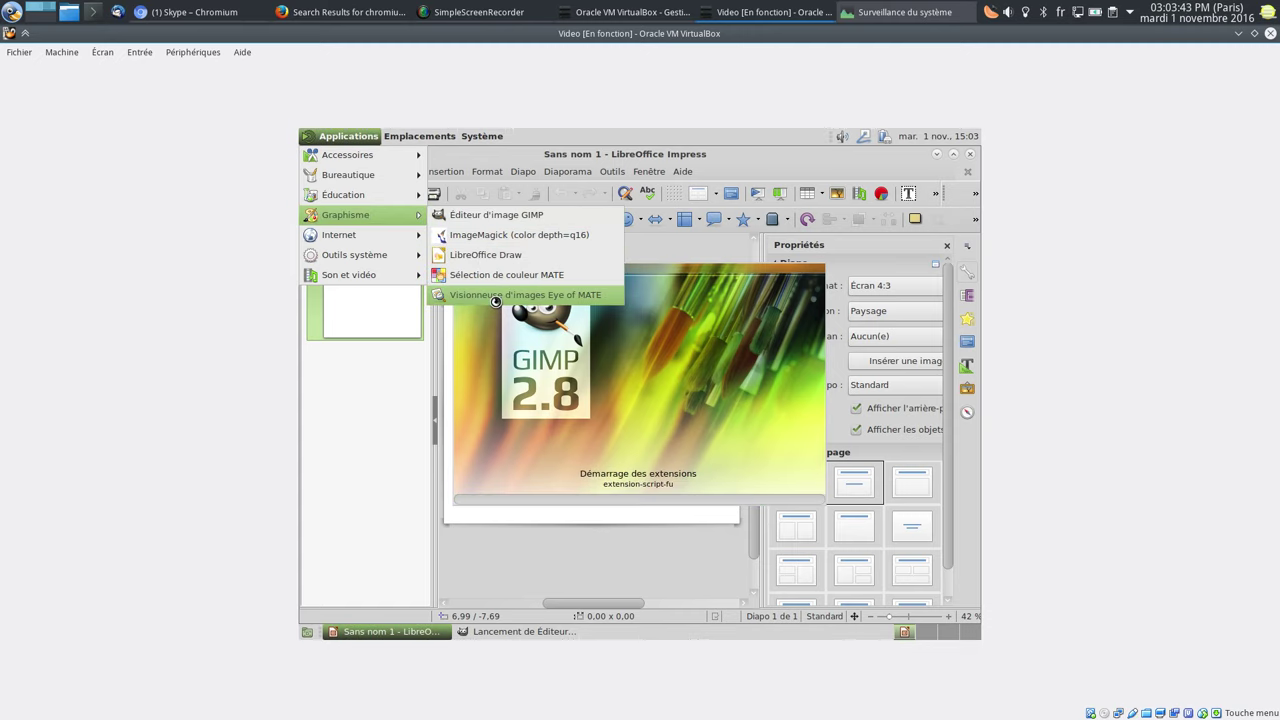
{"action": "mouse_move", "coordinate": [400, 234]}
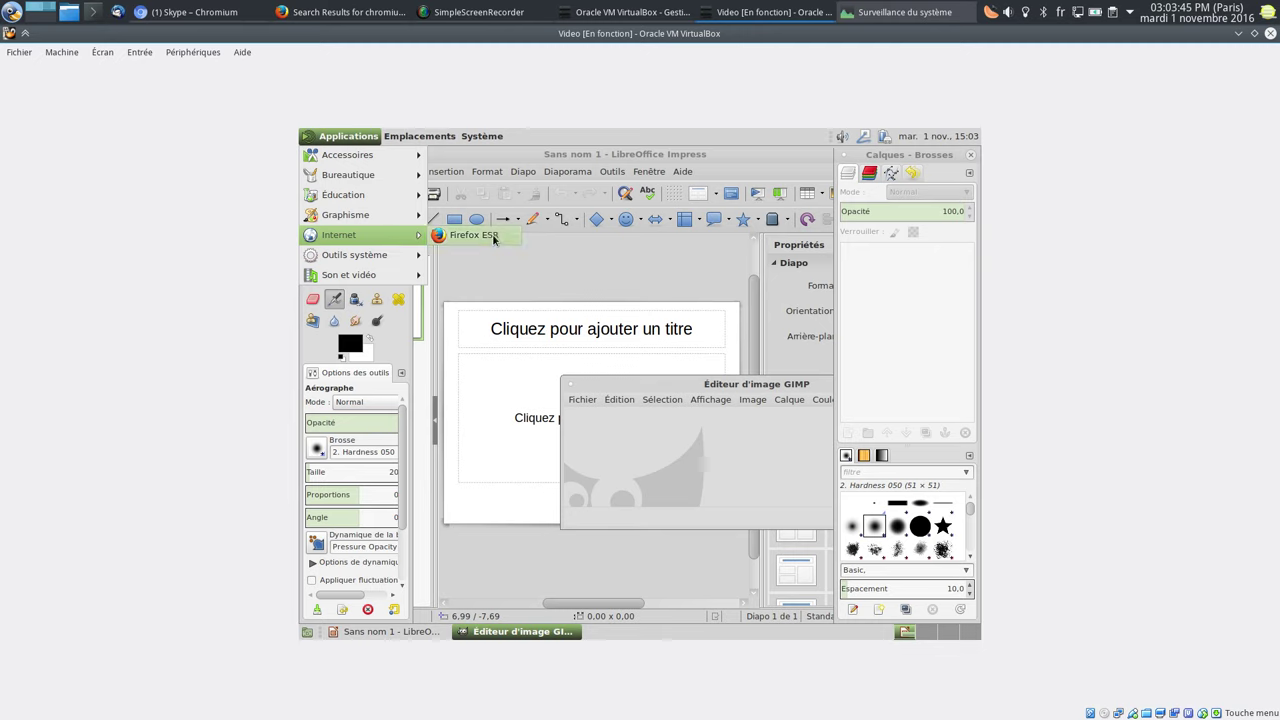
{"action": "left_click", "coordinate": [493, 238]}
Step: Open the Caja file manager, view its About information, and close that dialog
{"action": "left_click", "coordinate": [343, 136]}
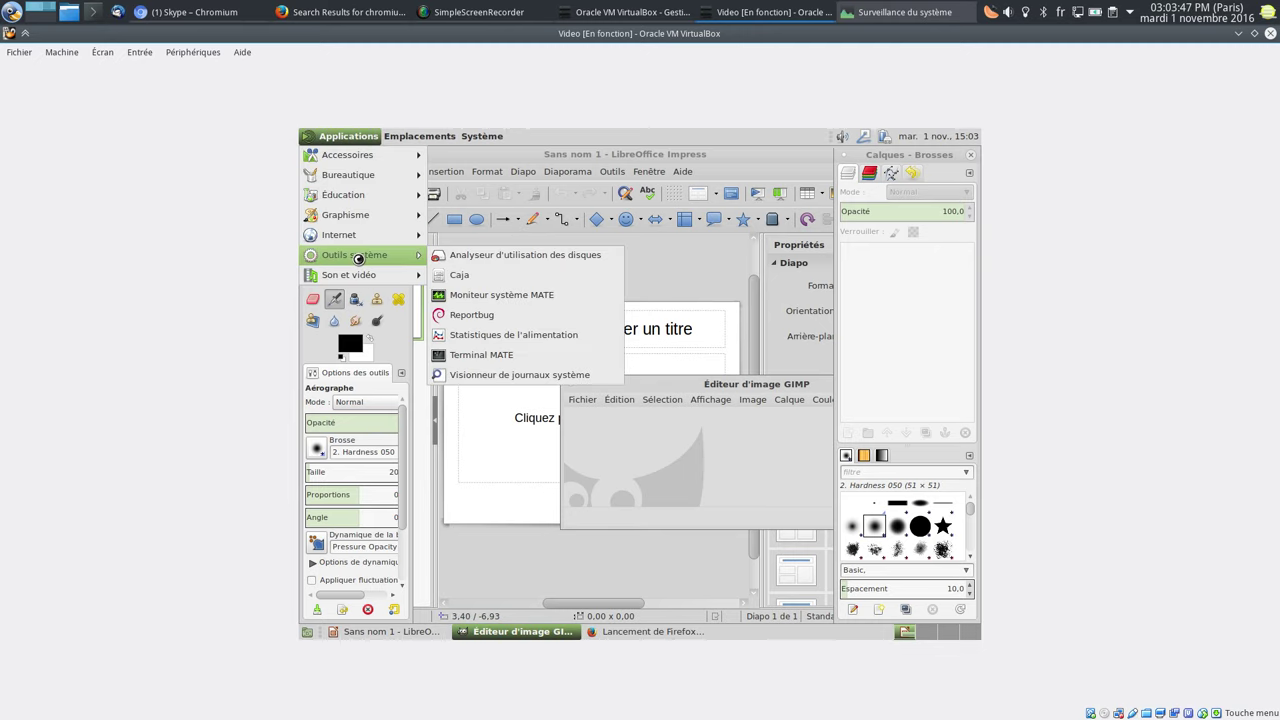
{"action": "left_click", "coordinate": [459, 274]}
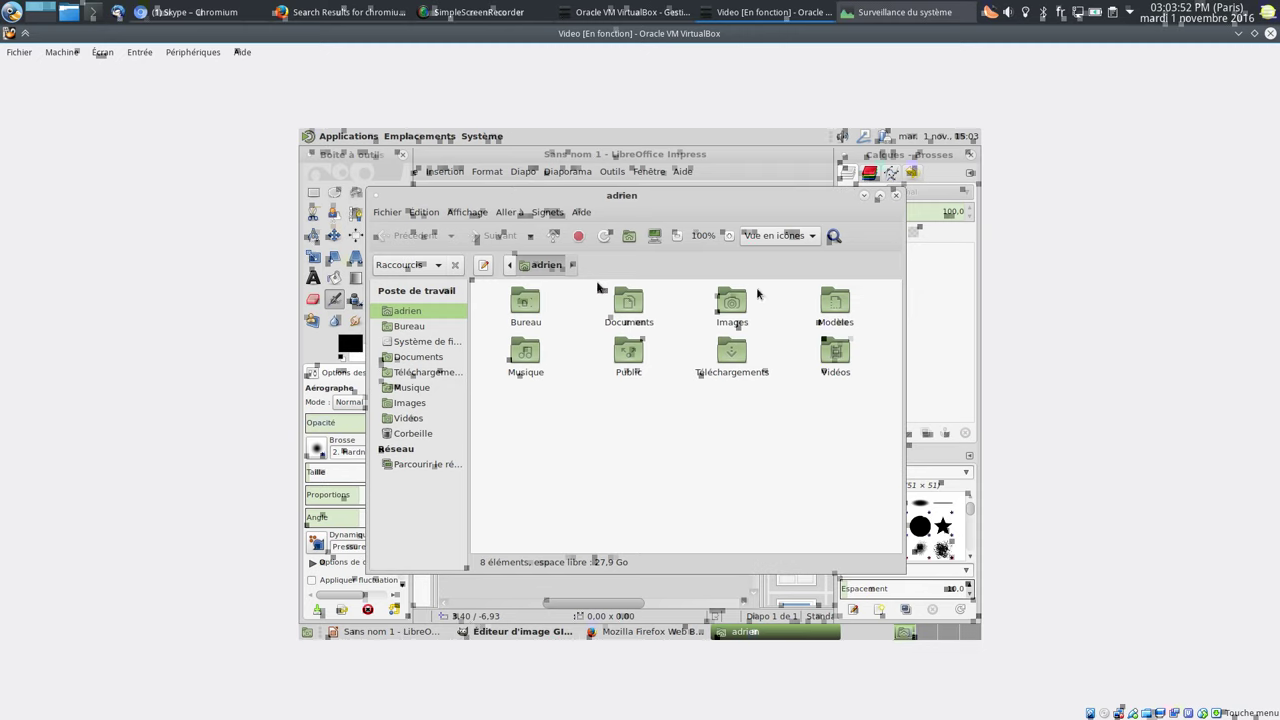
{"action": "left_click", "coordinate": [581, 212]}
{"action": "left_click", "coordinate": [592, 256]}
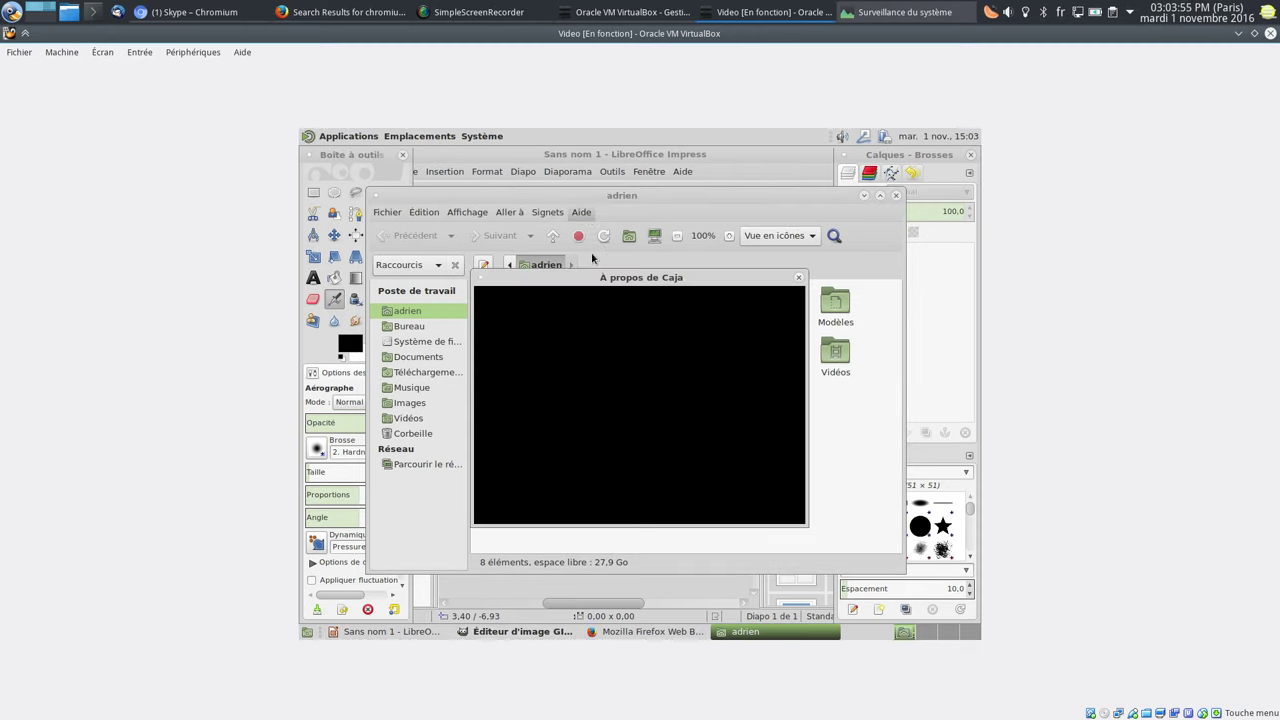
{"action": "left_click", "coordinate": [764, 499]}
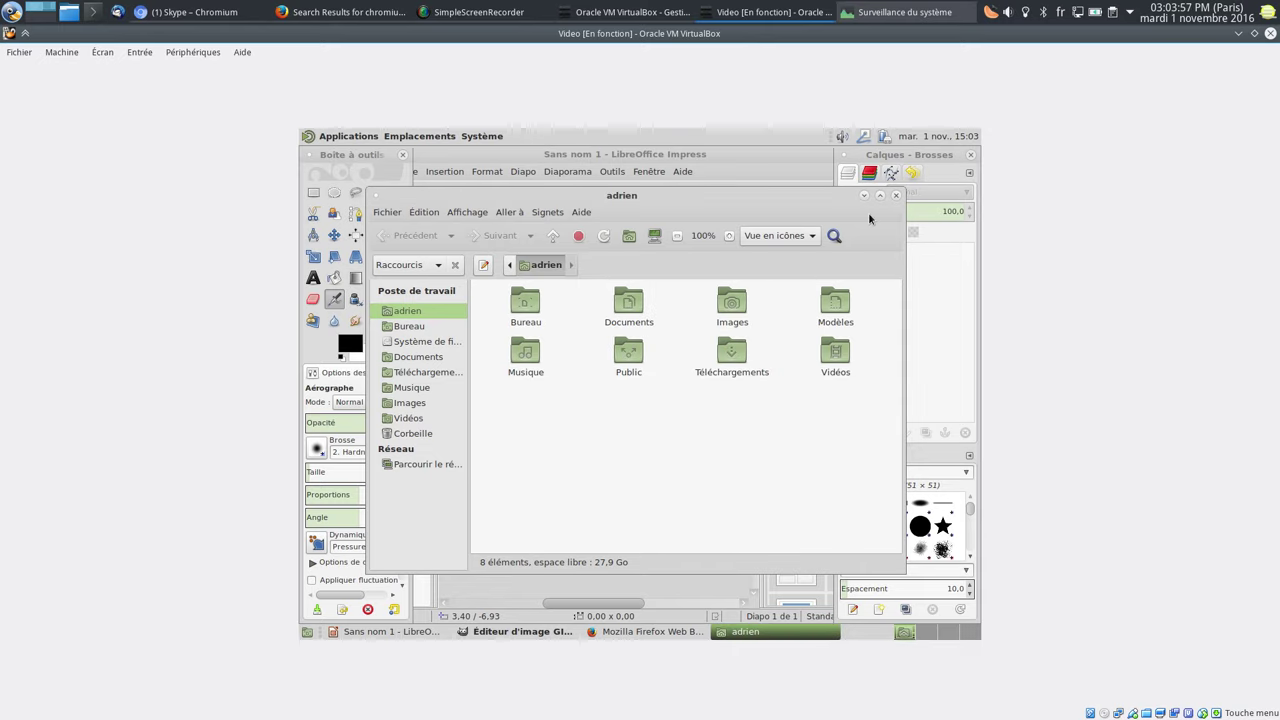
Step: Browse the network in Caja and open the storage share on BRCM-LVG
{"action": "left_click", "coordinate": [440, 464]}
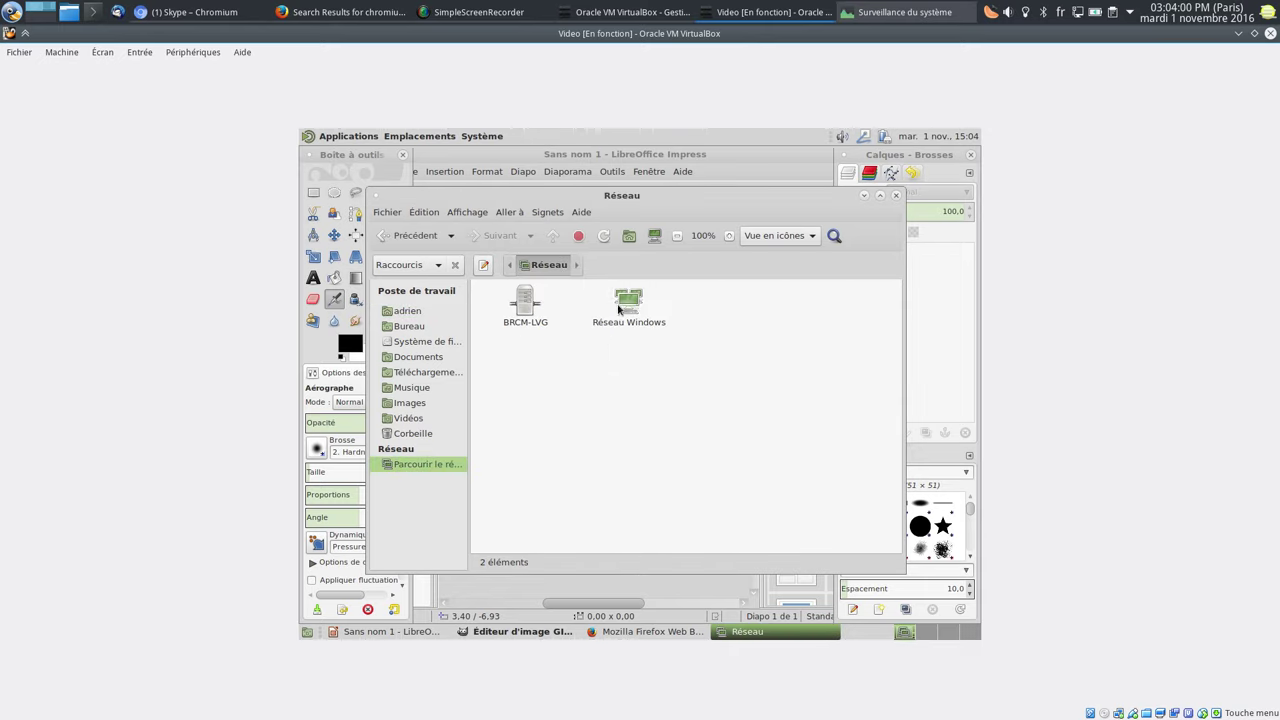
{"action": "left_click", "coordinate": [525, 316]}
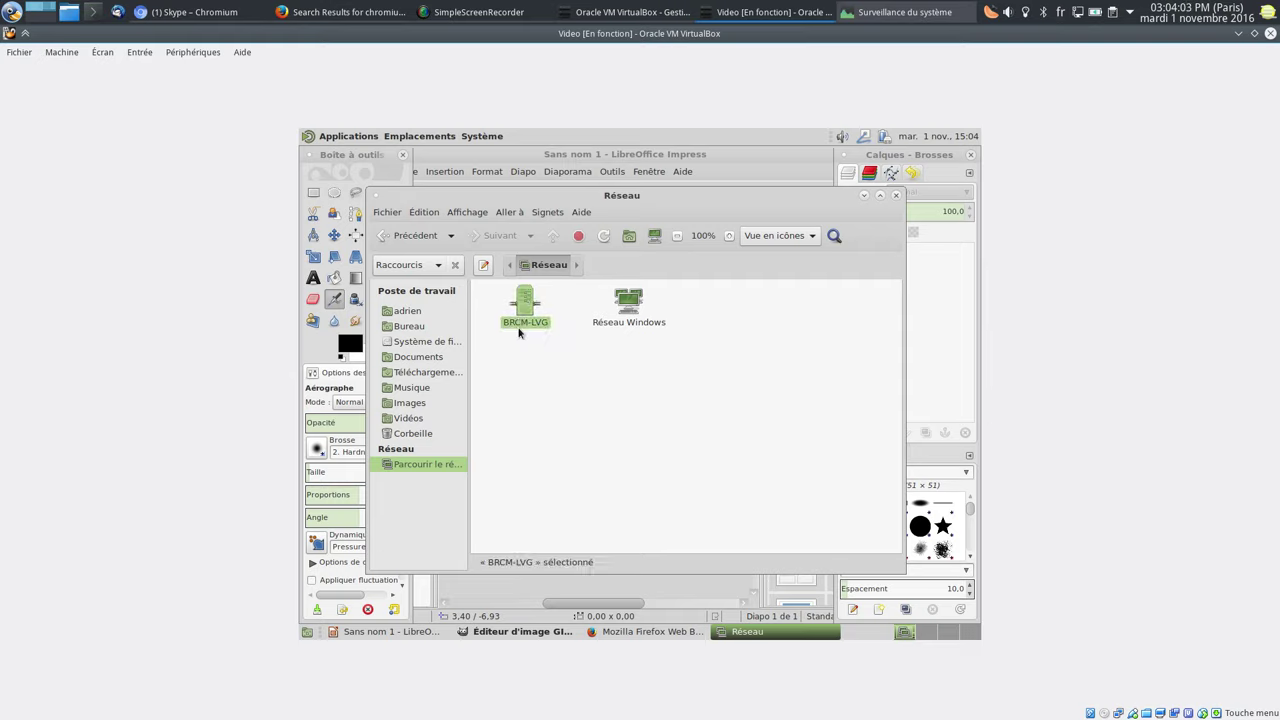
{"action": "double_click", "coordinate": [528, 298]}
{"action": "double_click", "coordinate": [526, 300]}
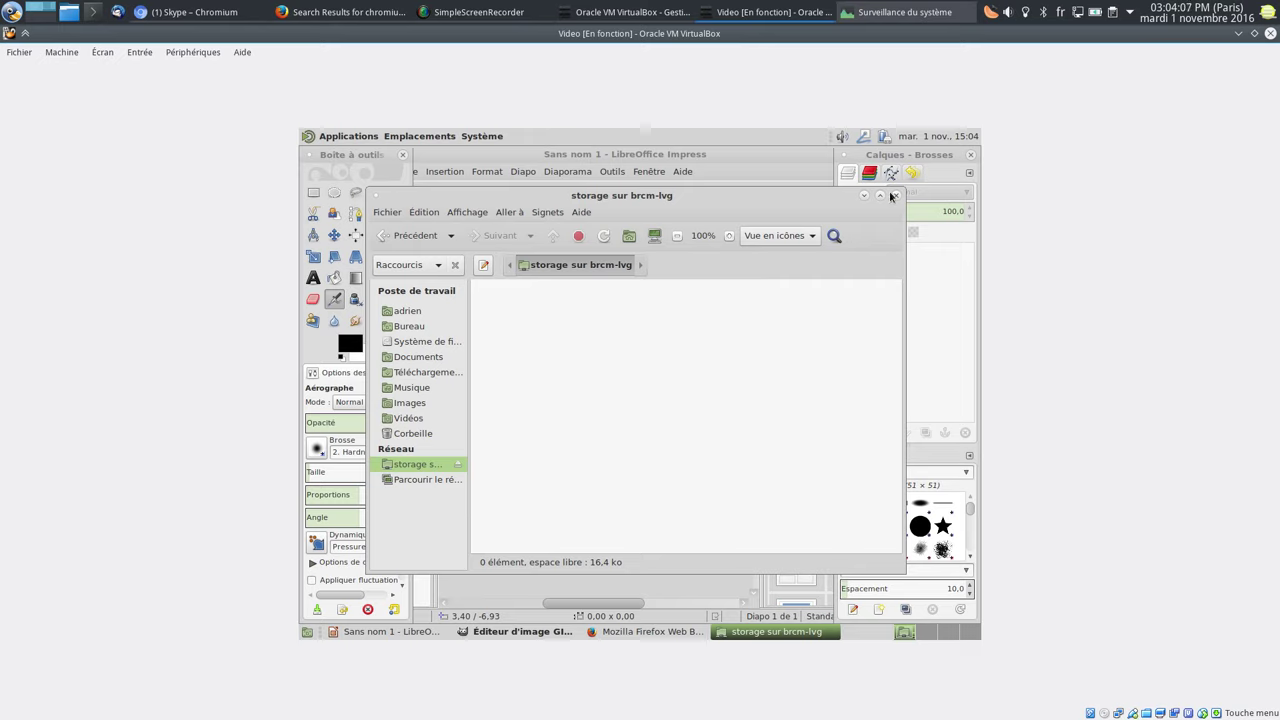
Step: Create a blank document named test.txt in the storage share and open it in the text editor
{"action": "right_click", "coordinate": [594, 347]}
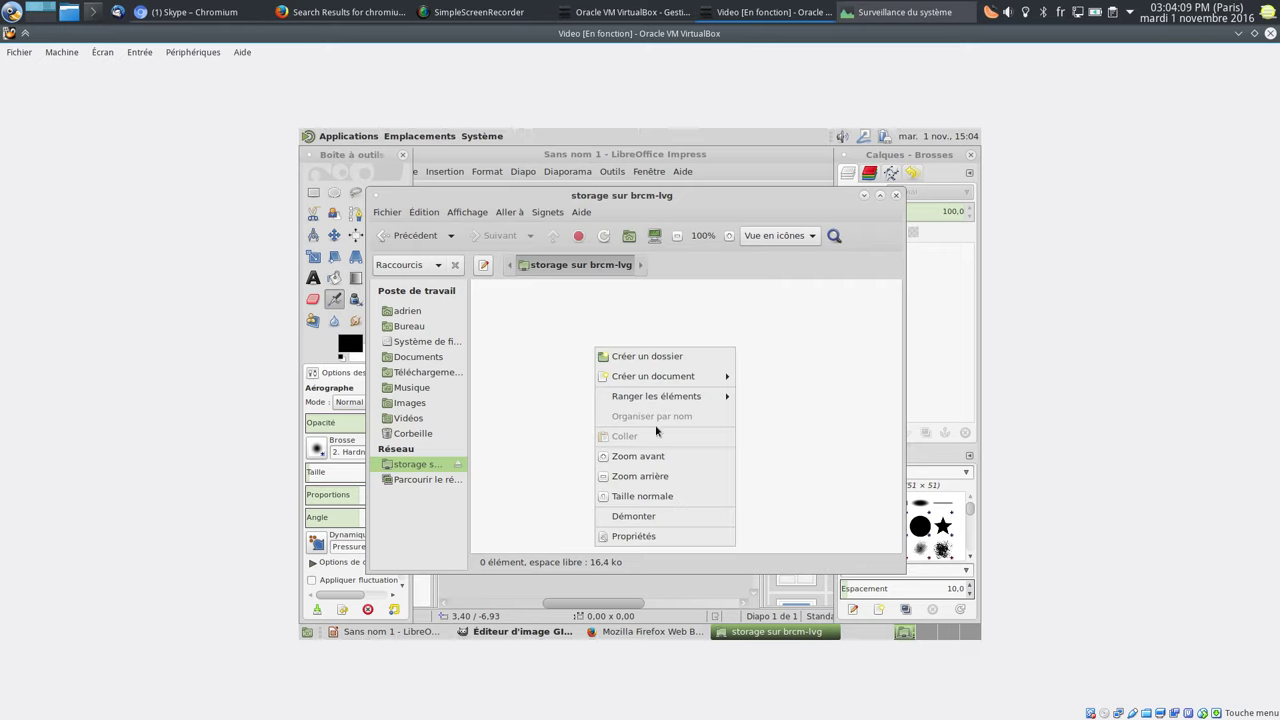
{"action": "mouse_move", "coordinate": [690, 376]}
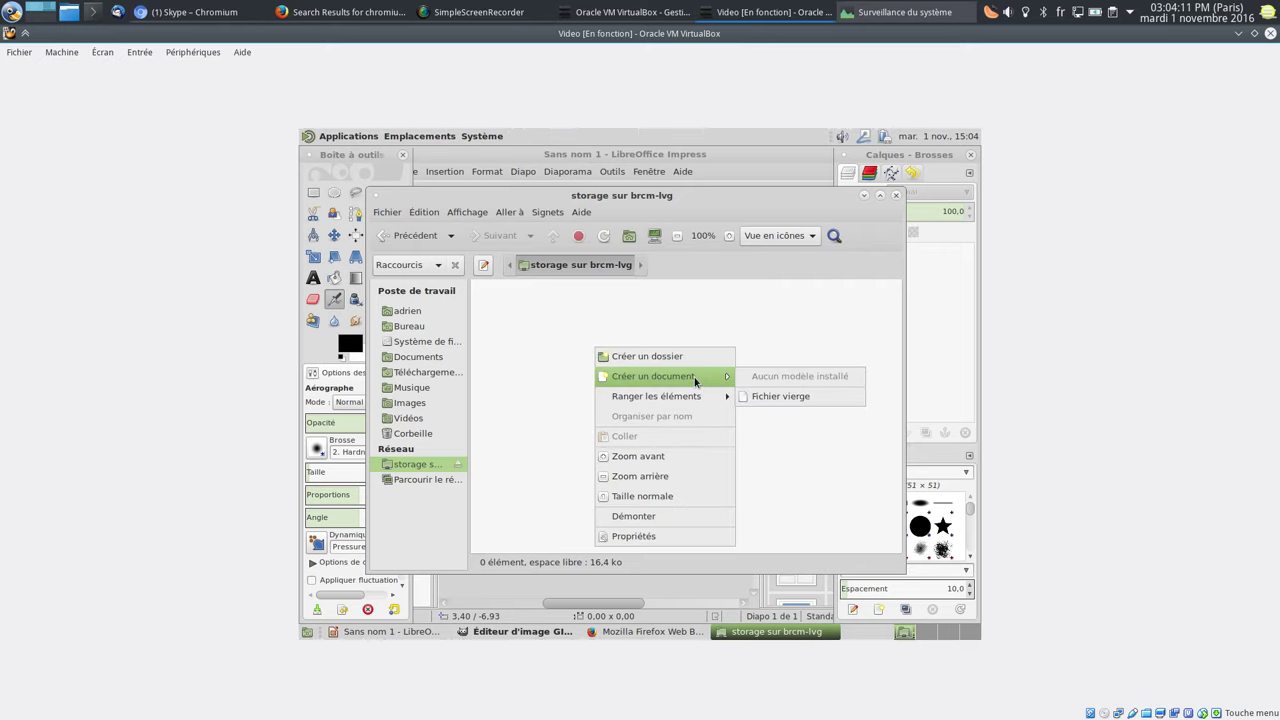
{"action": "left_click", "coordinate": [779, 397]}
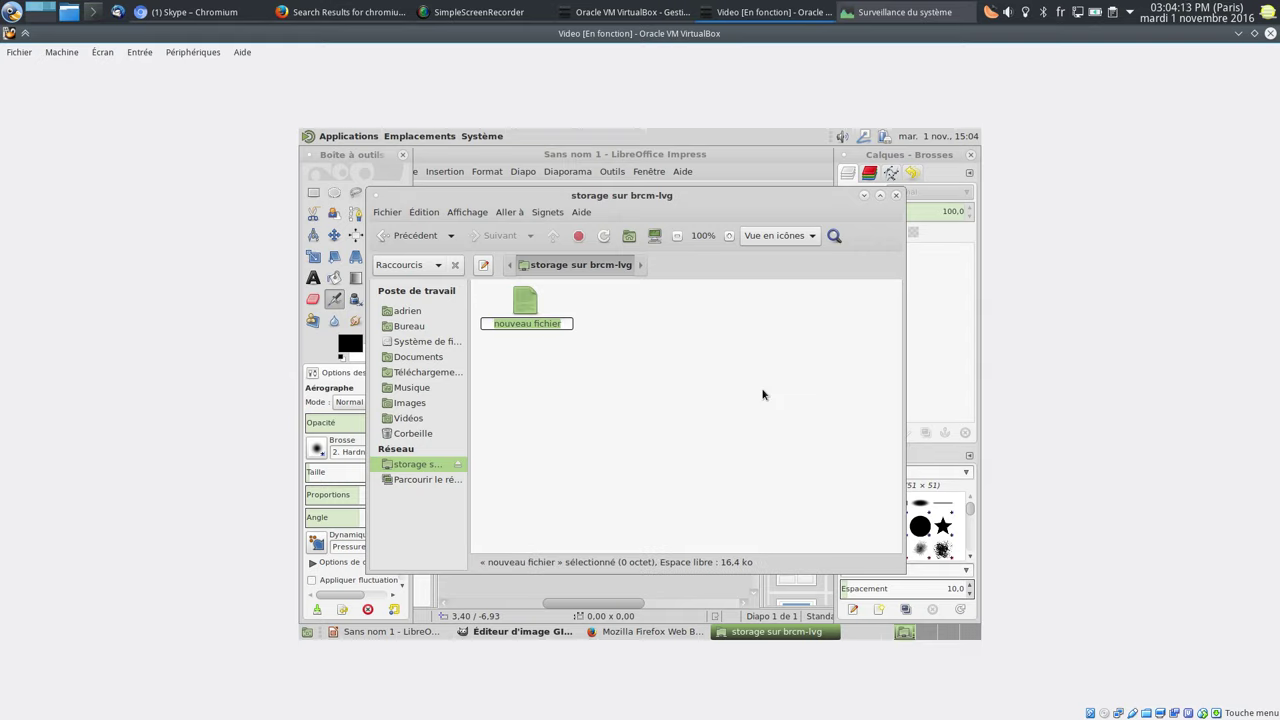
{"action": "type", "text": "test.txt"}
{"action": "key", "text": "Return"}
{"action": "key", "text": "Return"}
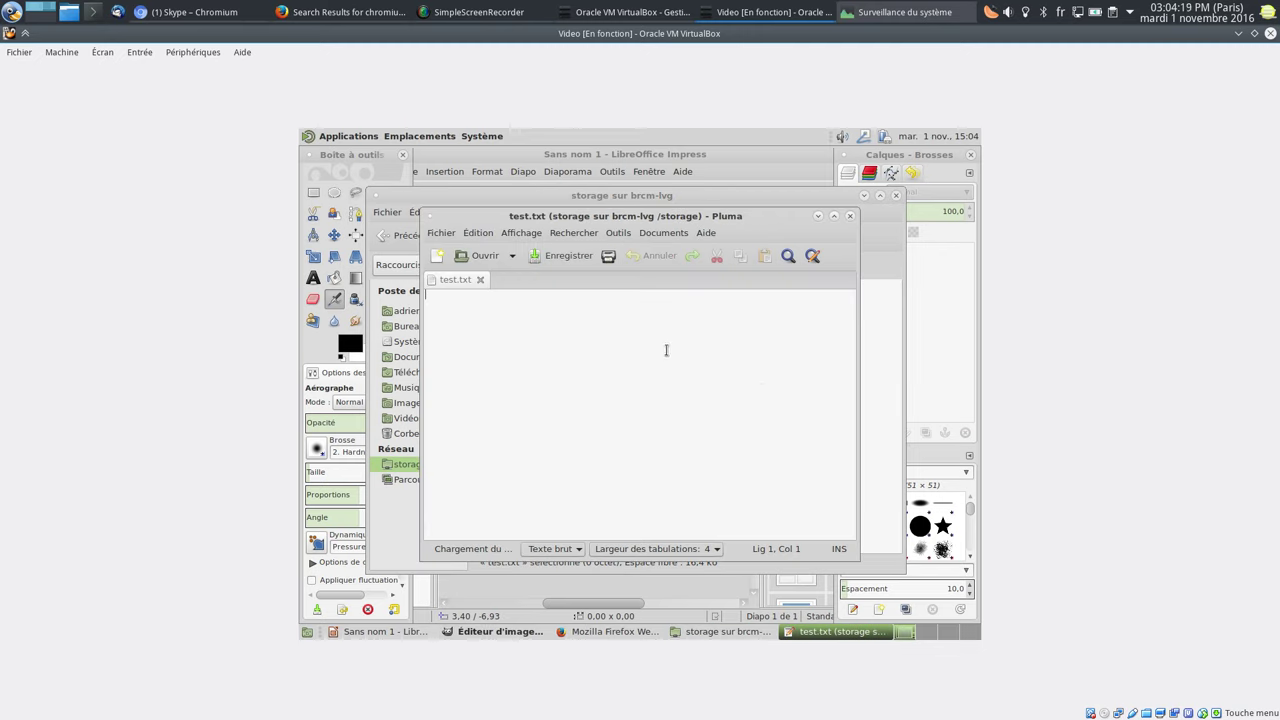
Step: Write "coucou" in test.txt, save it, and close the text editor and the file manager
{"action": "type", "text": "coucou"}
{"action": "left_click", "coordinate": [556, 256]}
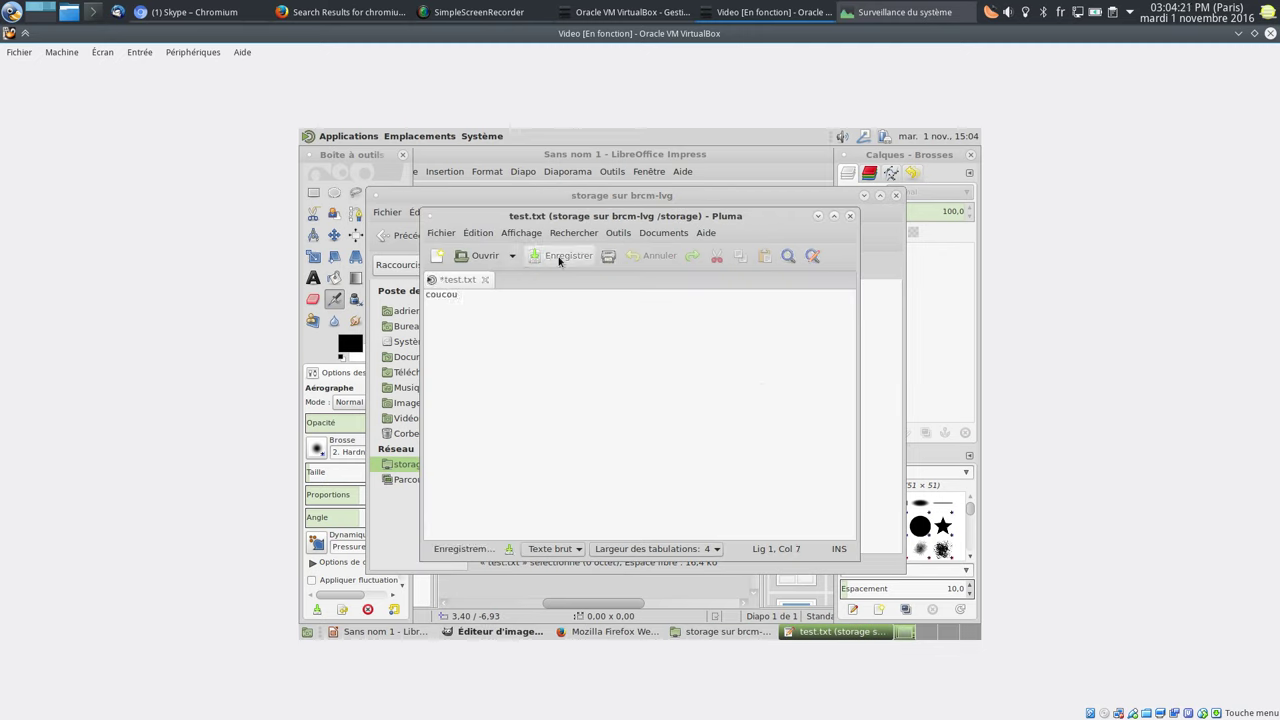
{"action": "left_click", "coordinate": [850, 216]}
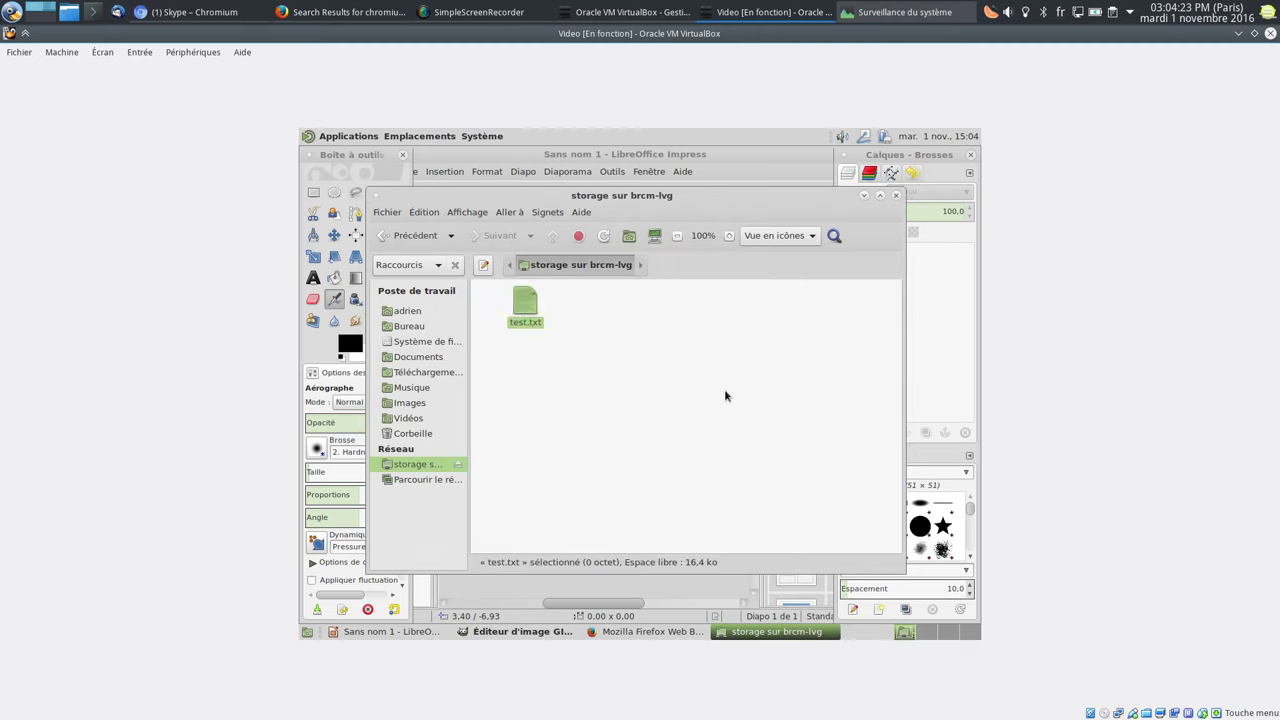
{"action": "left_click", "coordinate": [896, 195]}
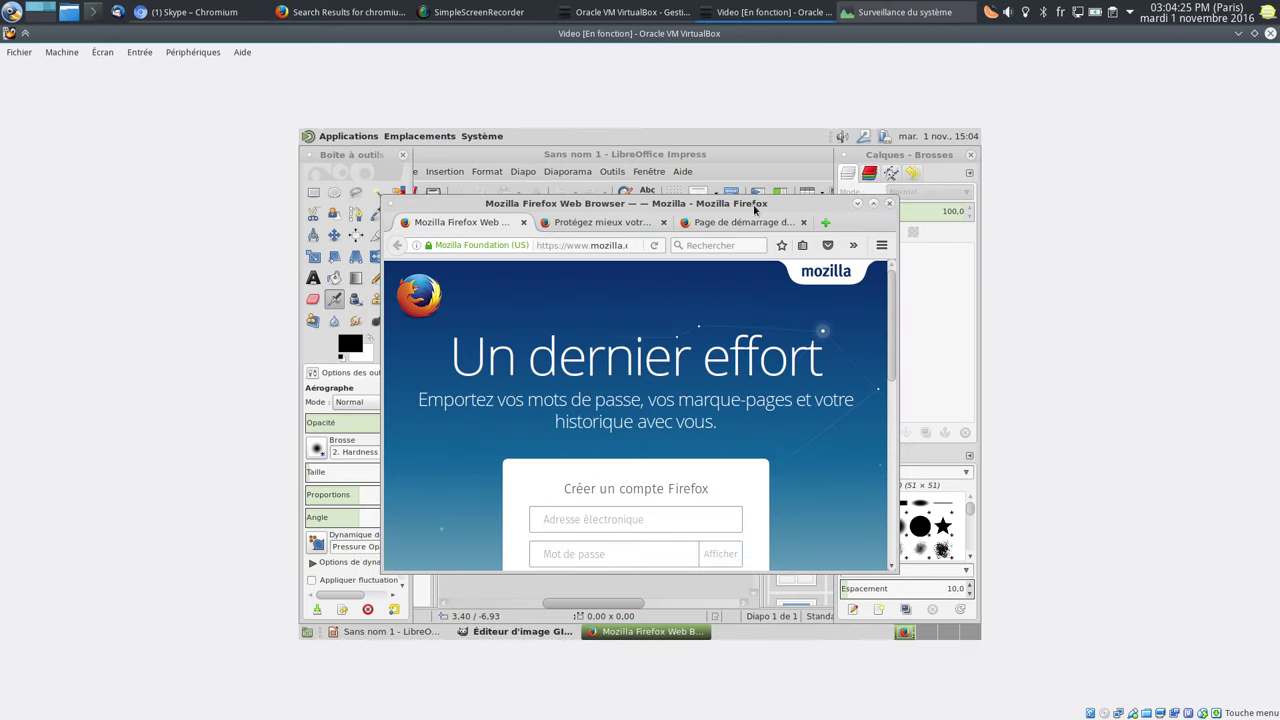
Step: Maximize the Firefox window, view its About information, and close that dialog
{"action": "left_click", "coordinate": [873, 203]}
{"action": "left_click", "coordinate": [969, 196]}
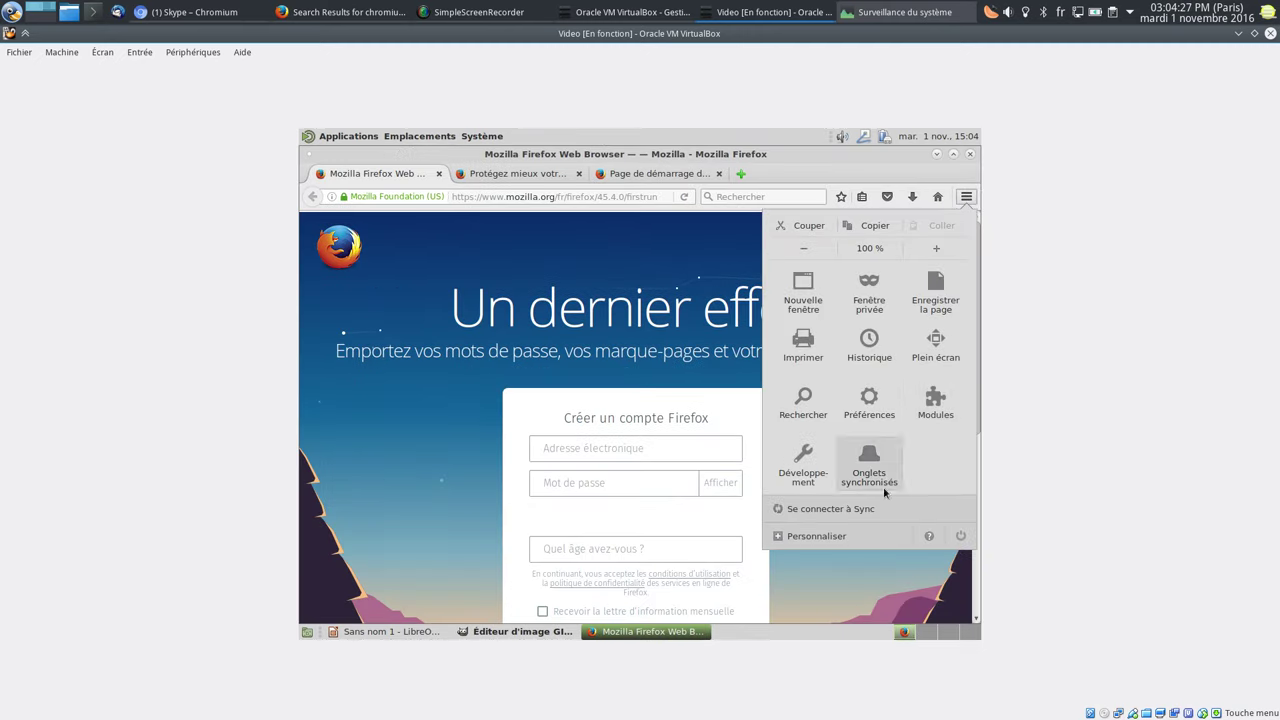
{"action": "left_click", "coordinate": [921, 533]}
{"action": "left_click", "coordinate": [870, 373]}
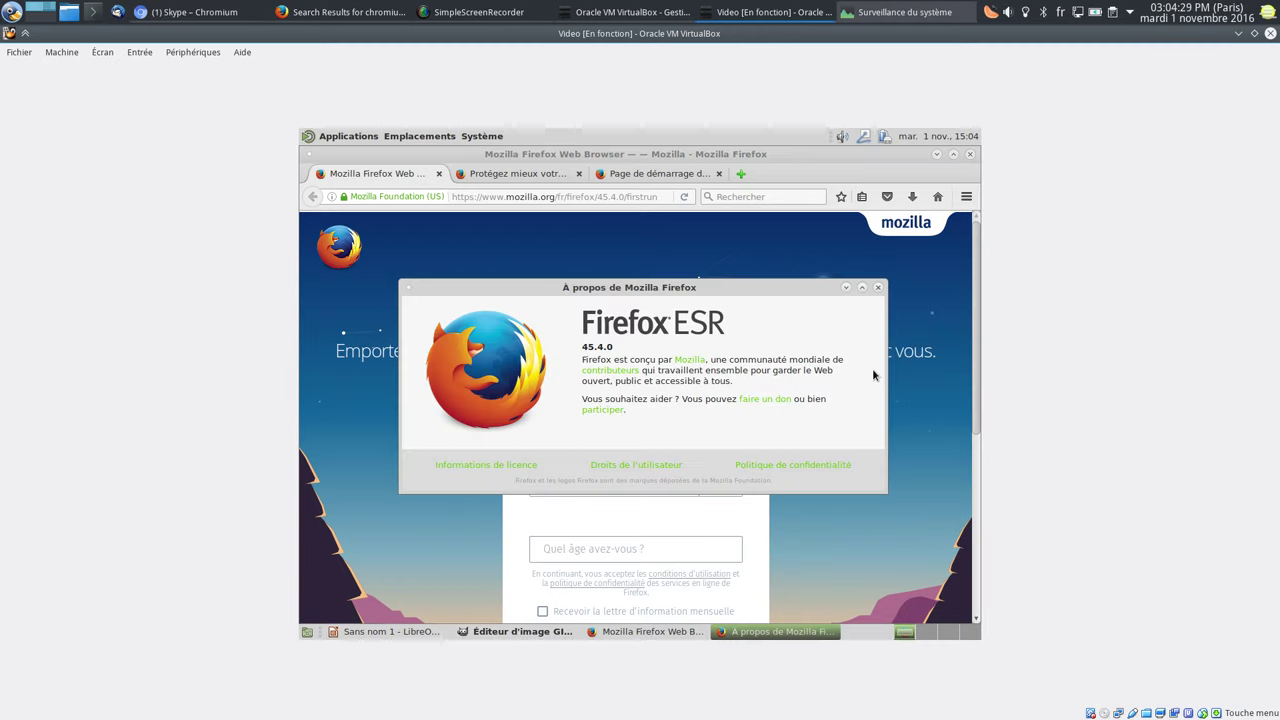
{"action": "left_click", "coordinate": [878, 288]}
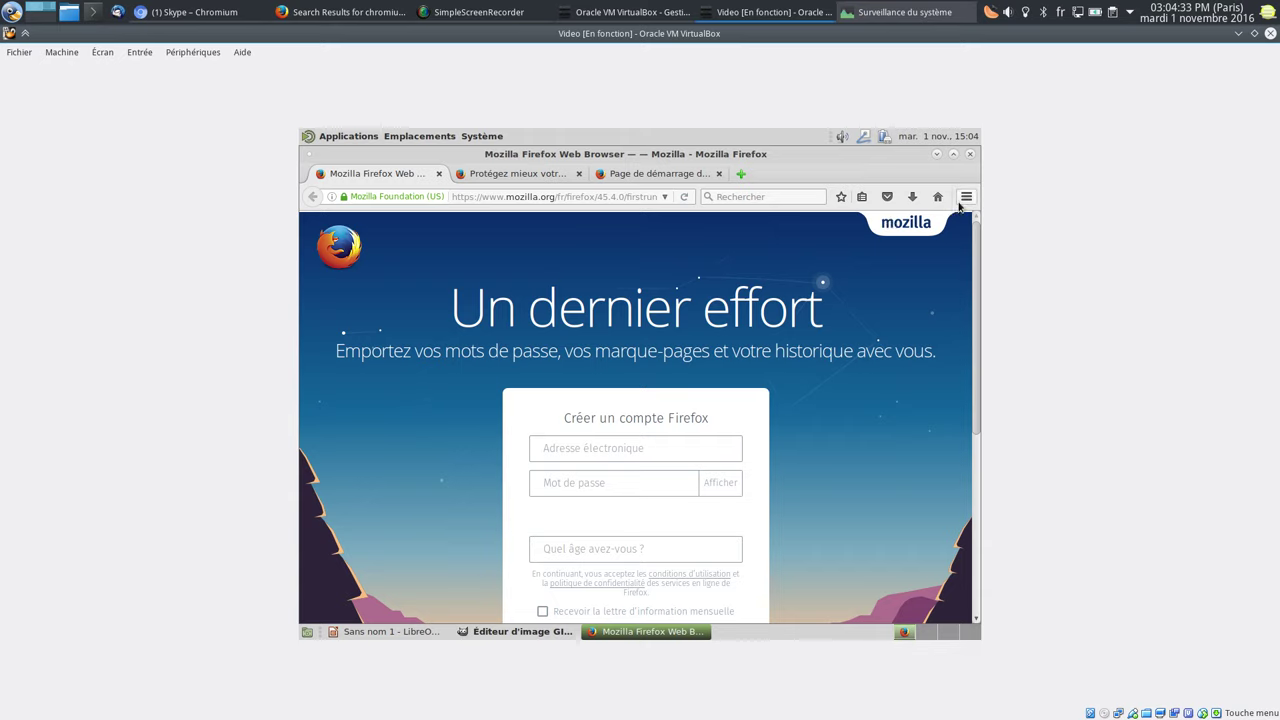
Step: Open the Firefox add-ons manager and look through the catalogue of featured modules and themes
{"action": "left_click", "coordinate": [964, 198]}
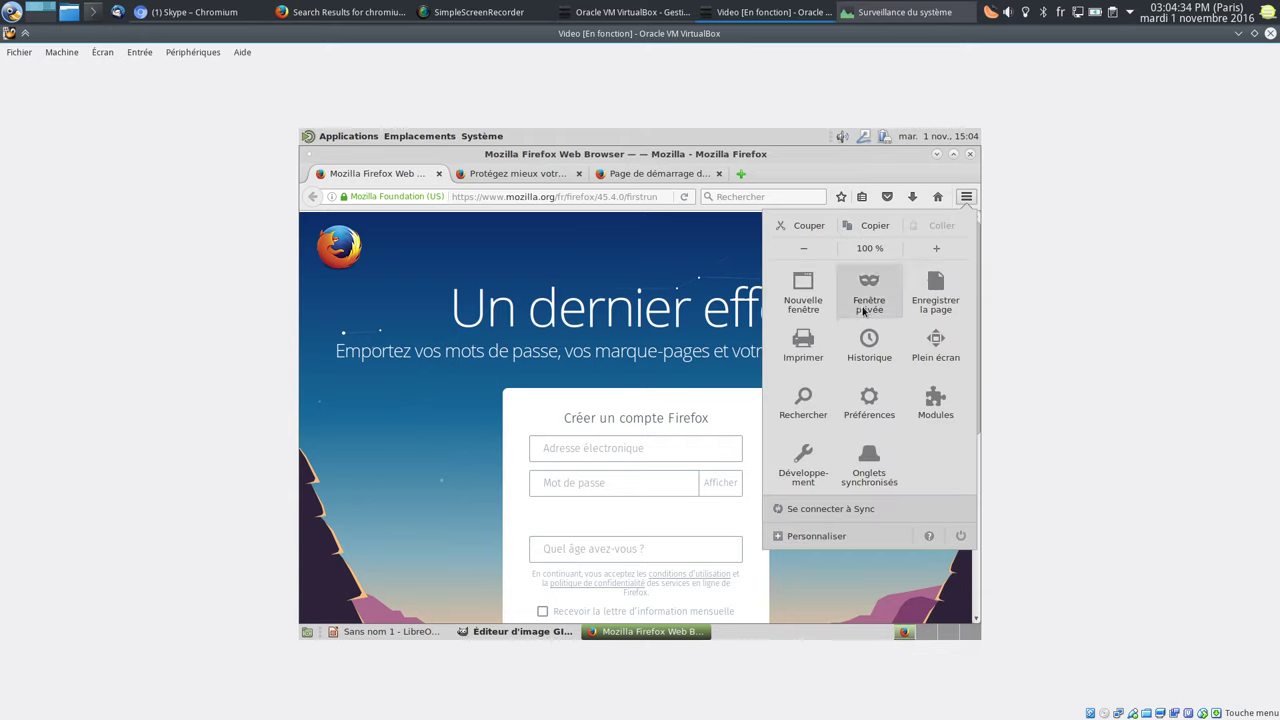
{"action": "left_click", "coordinate": [916, 412]}
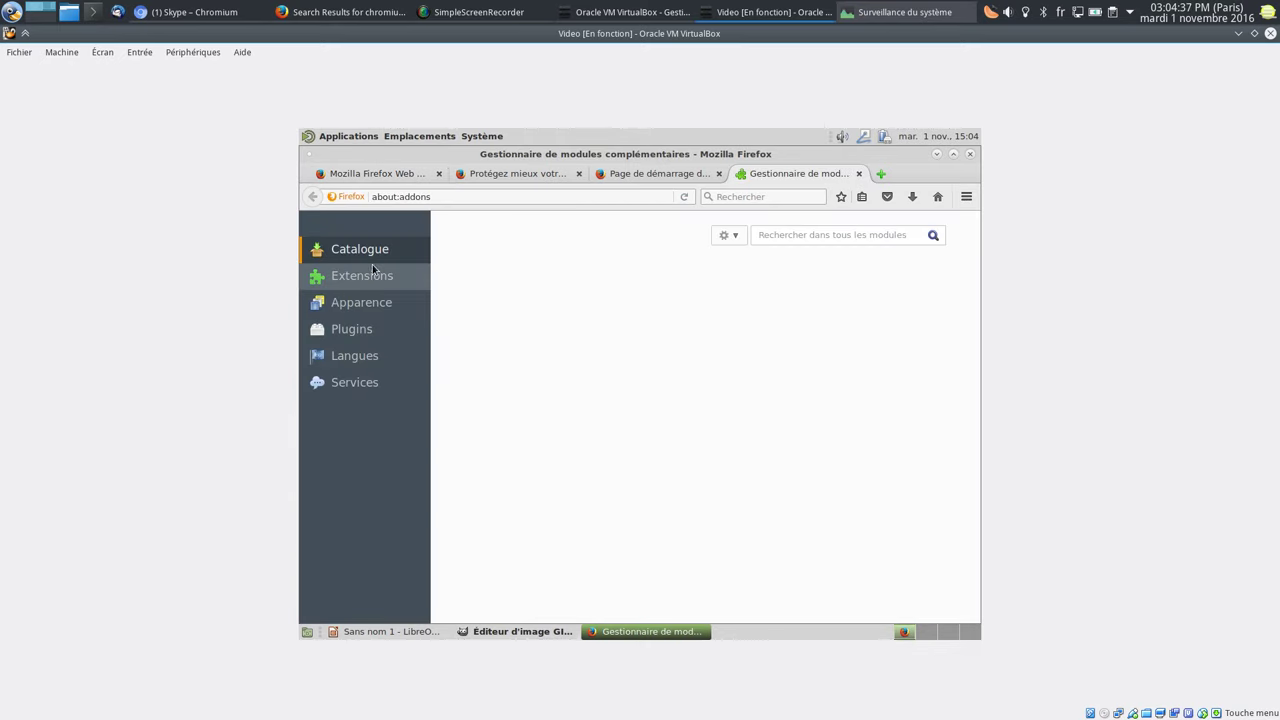
{"action": "scroll", "coordinate": [913, 474], "scroll_direction": "down", "scroll_amount": 5}
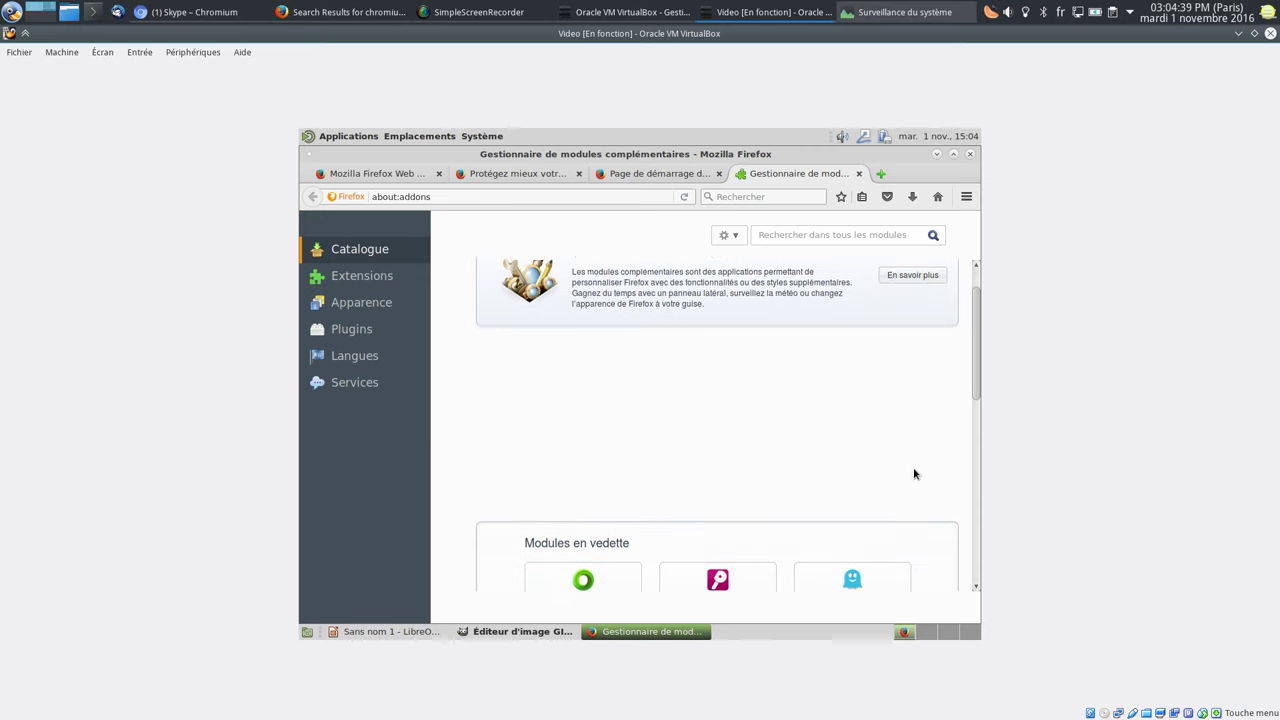
{"action": "scroll", "coordinate": [913, 474], "scroll_direction": "down", "scroll_amount": 5}
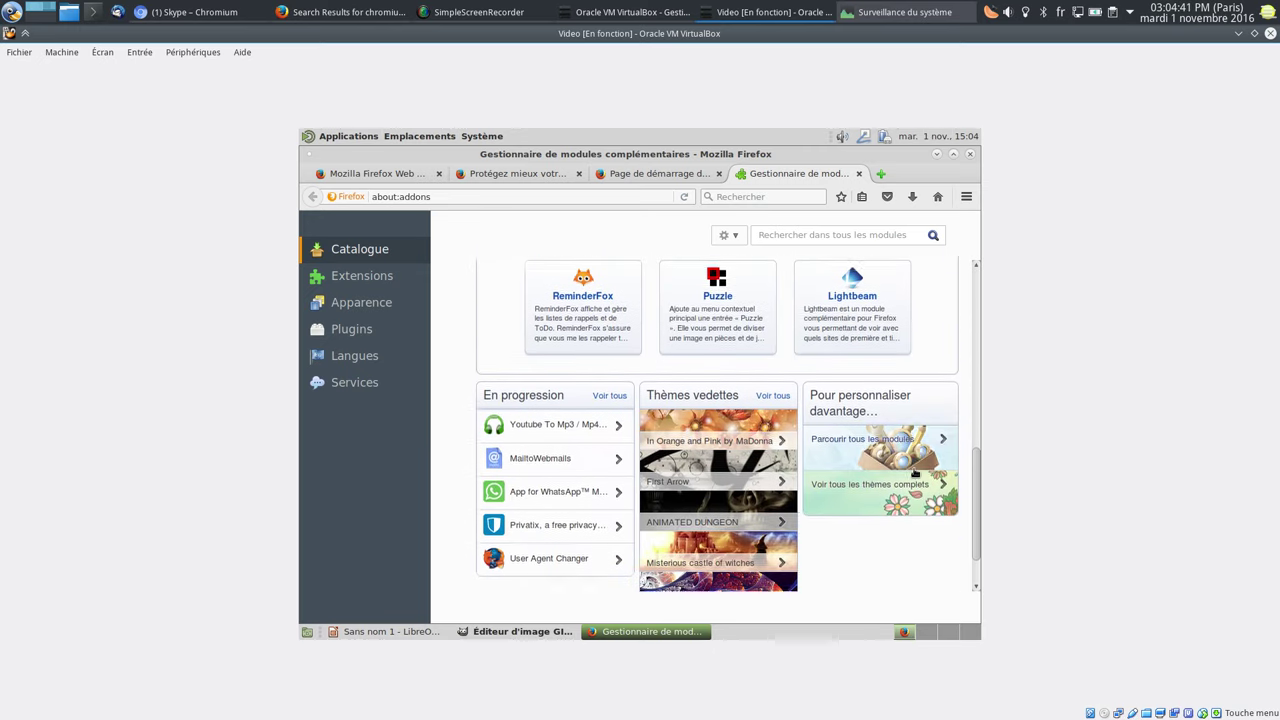
{"action": "scroll", "coordinate": [911, 469], "scroll_direction": "up", "scroll_amount": 10}
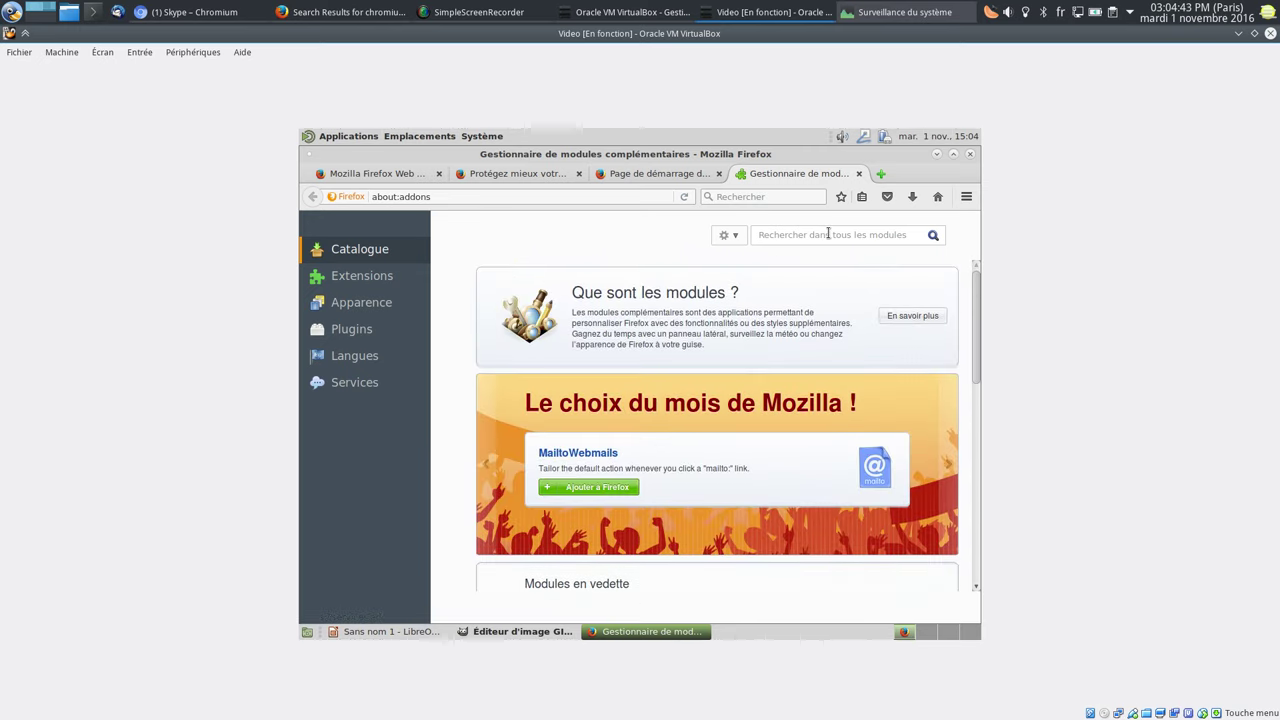
Step: Search the add-ons for "ublock origin", install uBlock Origin, and close Firefox with all its tabs
{"action": "type", "text": "ck origin"}
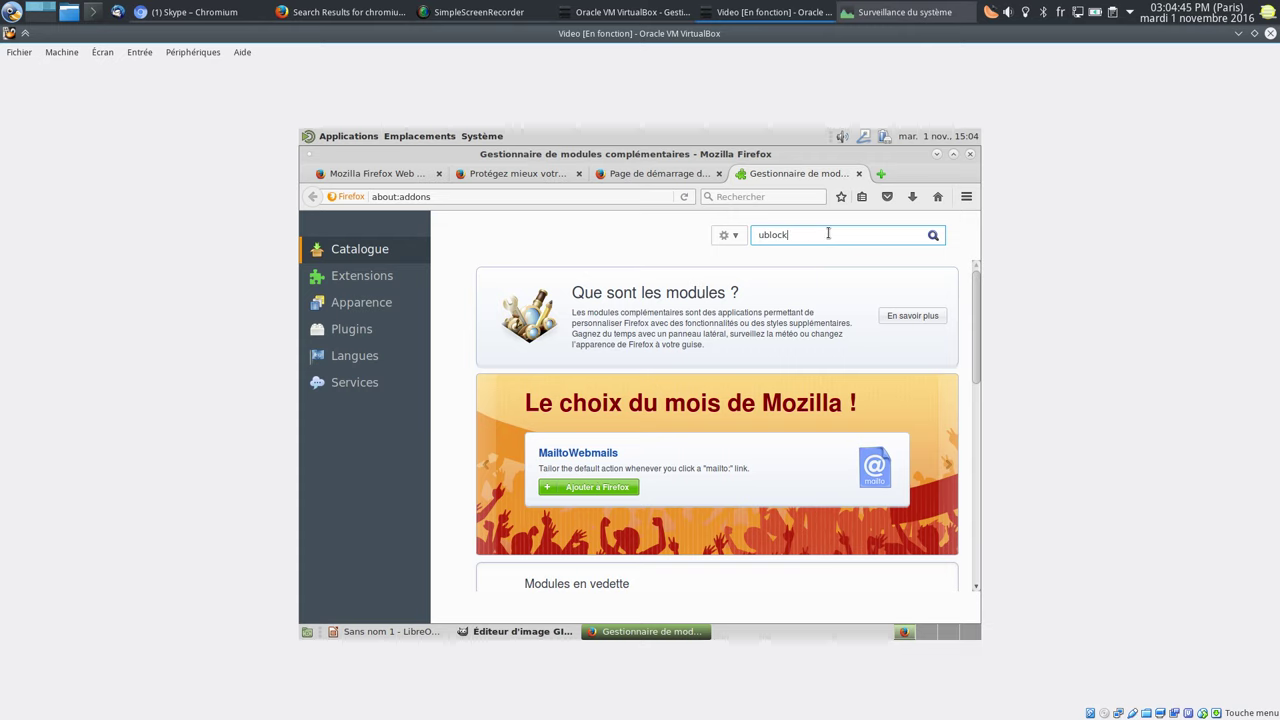
{"action": "key", "text": "Return"}
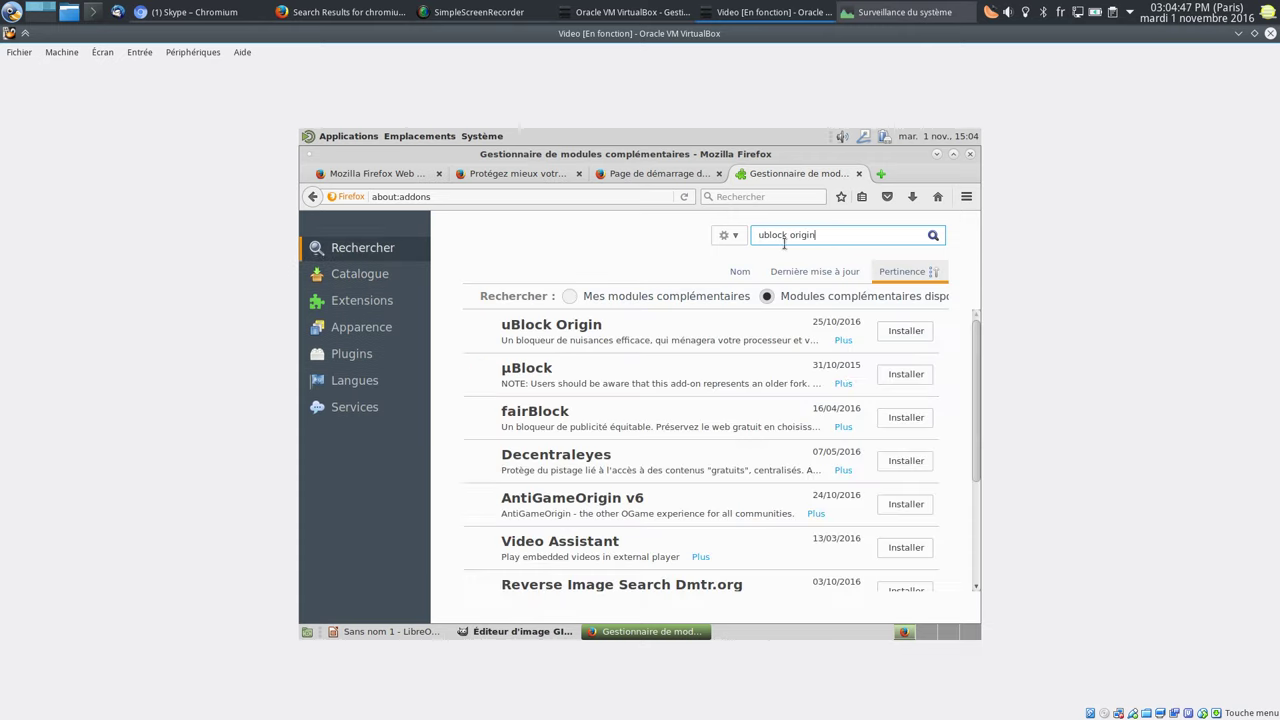
{"action": "left_click", "coordinate": [903, 333]}
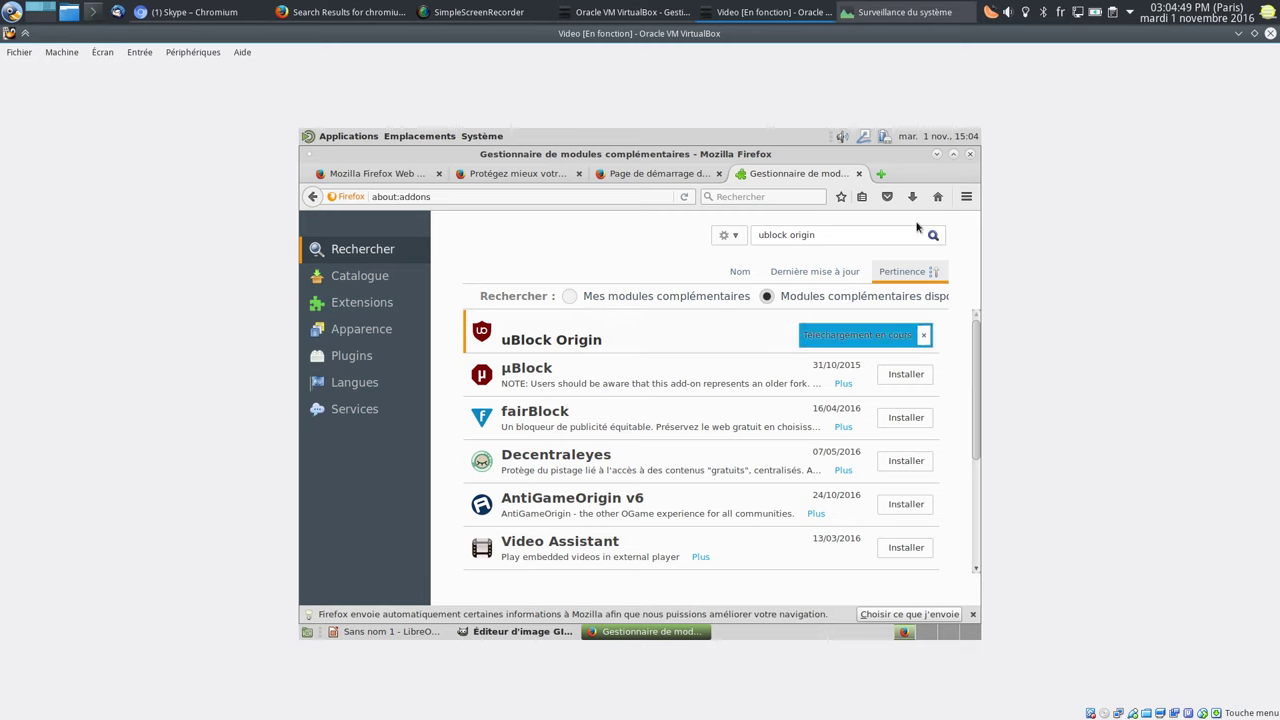
{"action": "left_click", "coordinate": [968, 155]}
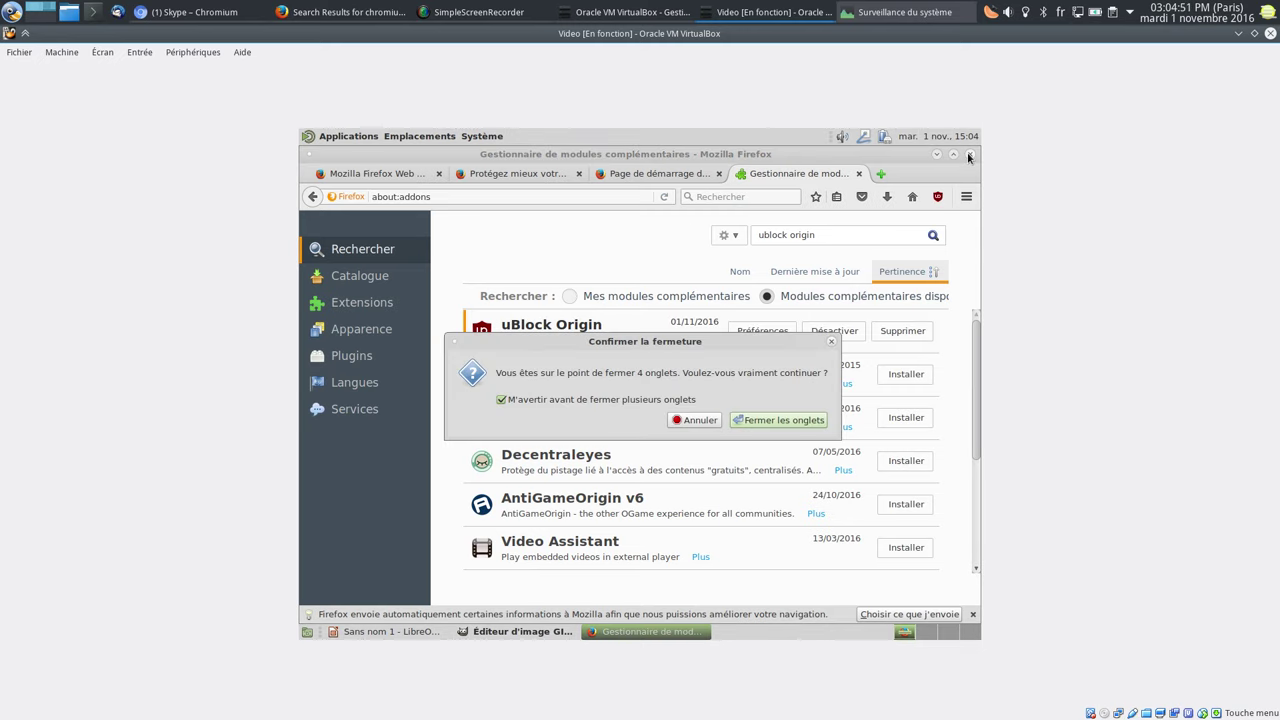
{"action": "left_click", "coordinate": [767, 421]}
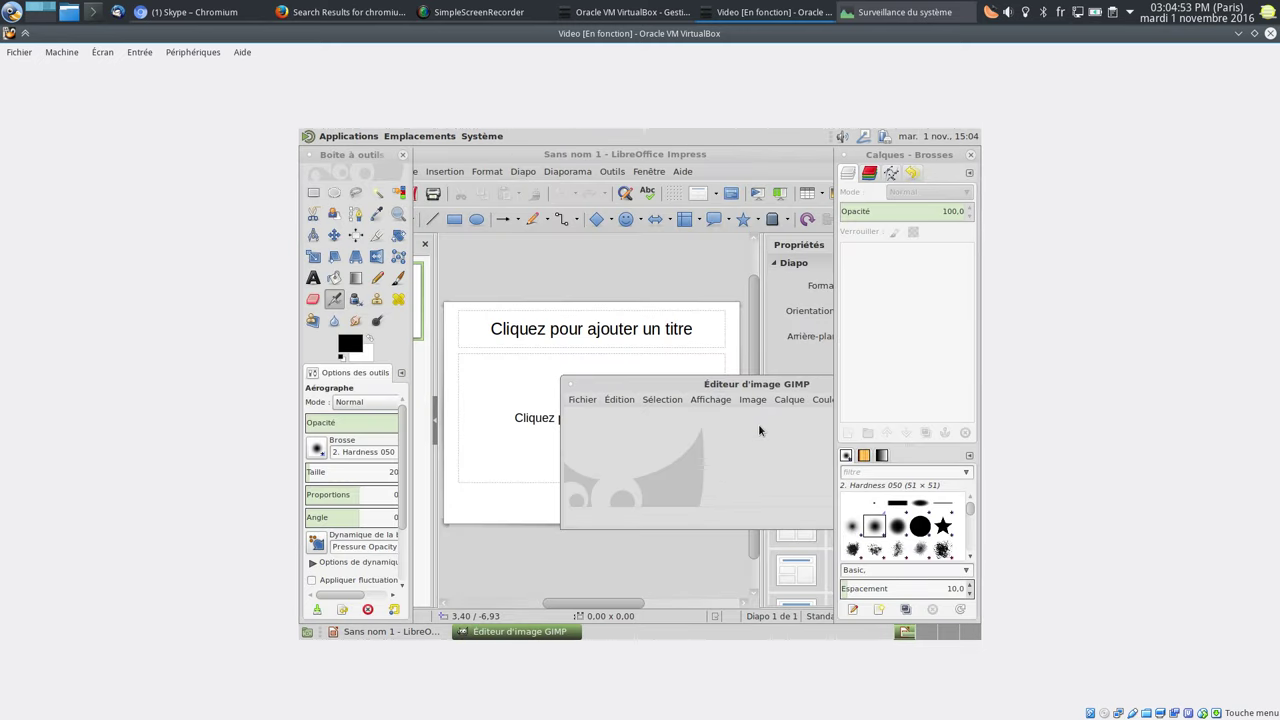
Step: Move the GIMP main window clear and switch GIMP to single-window mode
{"action": "left_click_drag", "start_coordinate": [741, 388], "coordinate": [621, 249]}
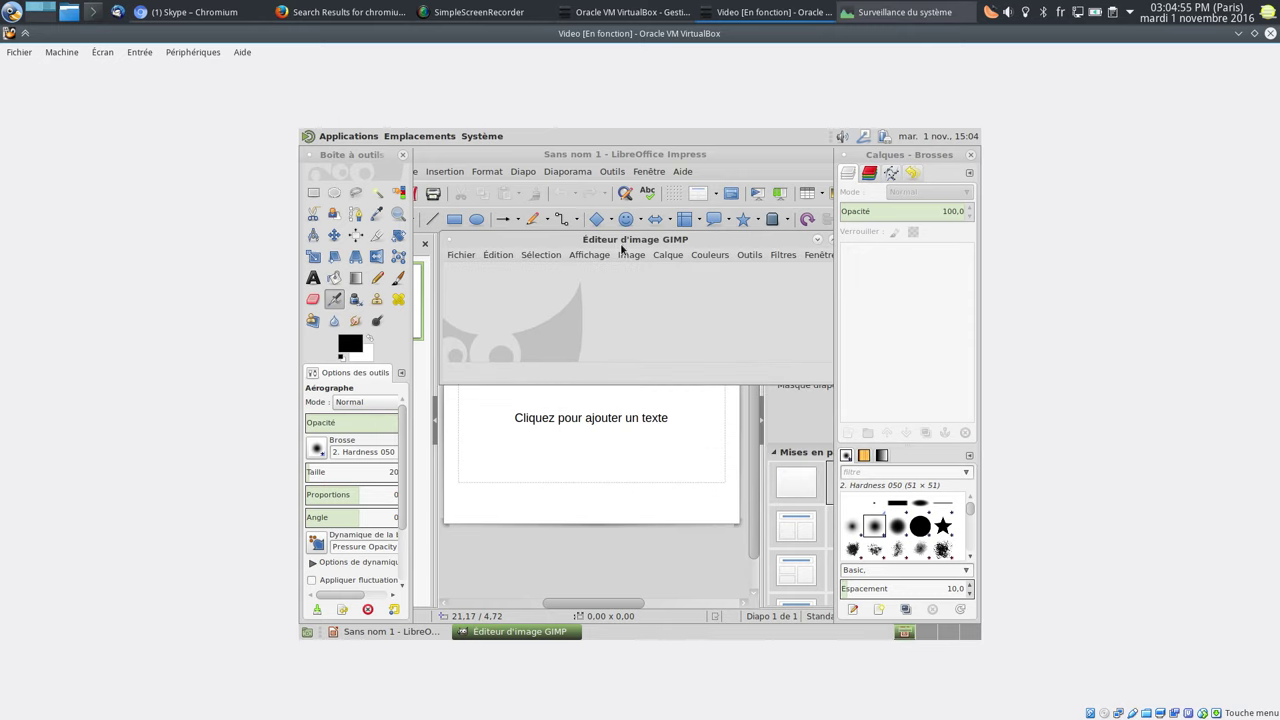
{"action": "left_click", "coordinate": [818, 255]}
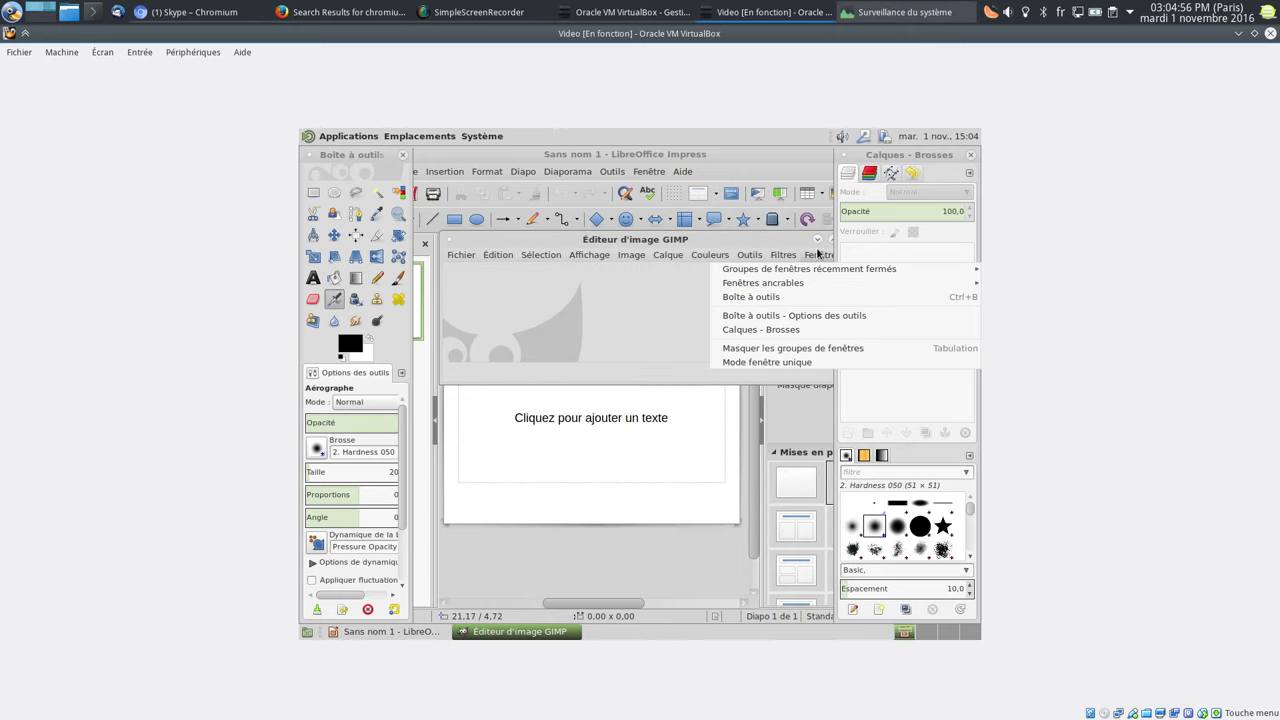
{"action": "left_click", "coordinate": [795, 360]}
Step: View the About information of GIMP, then quit the image editor
{"action": "left_click", "coordinate": [716, 170]}
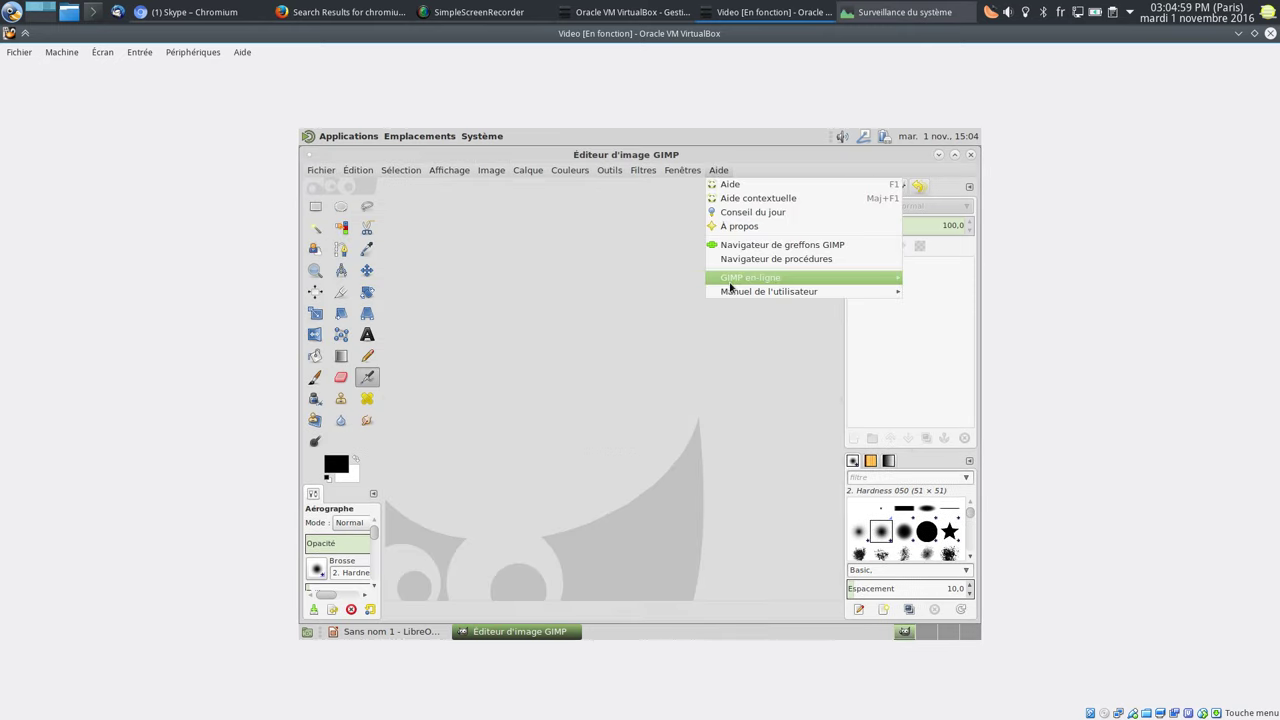
{"action": "left_click", "coordinate": [740, 227]}
{"action": "left_click", "coordinate": [740, 499]}
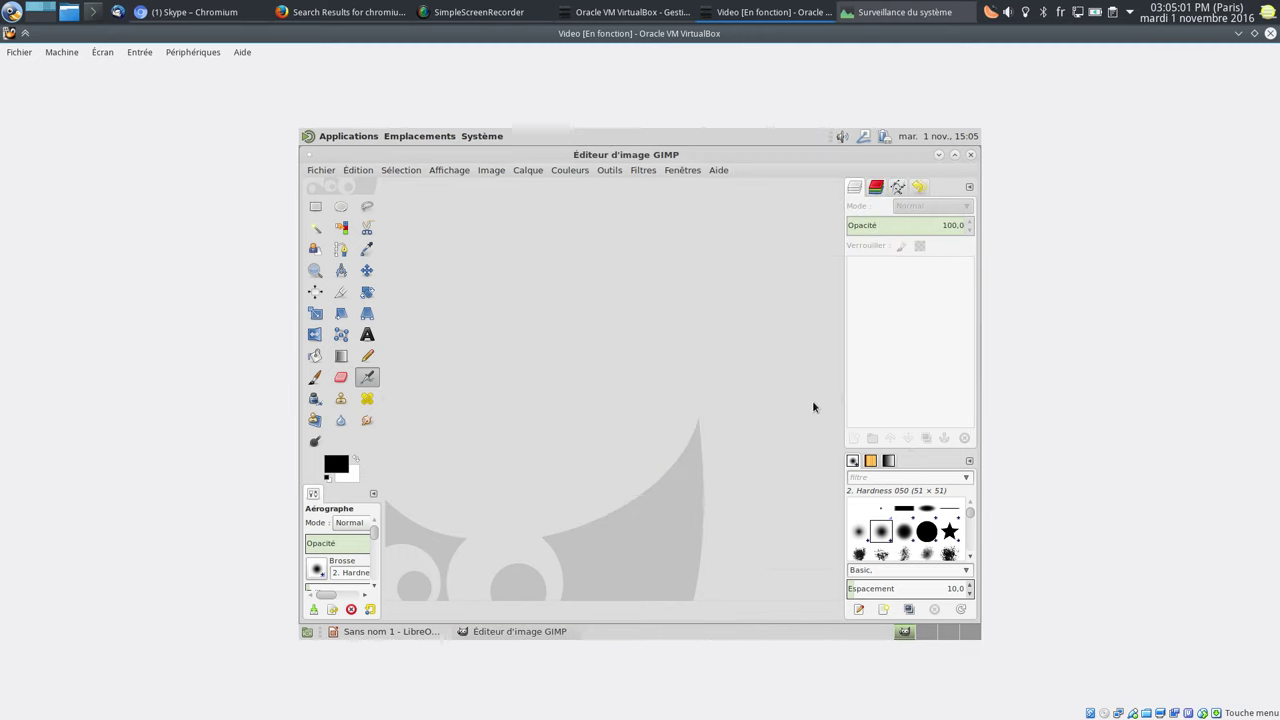
{"action": "key", "text": "ctrl+q"}
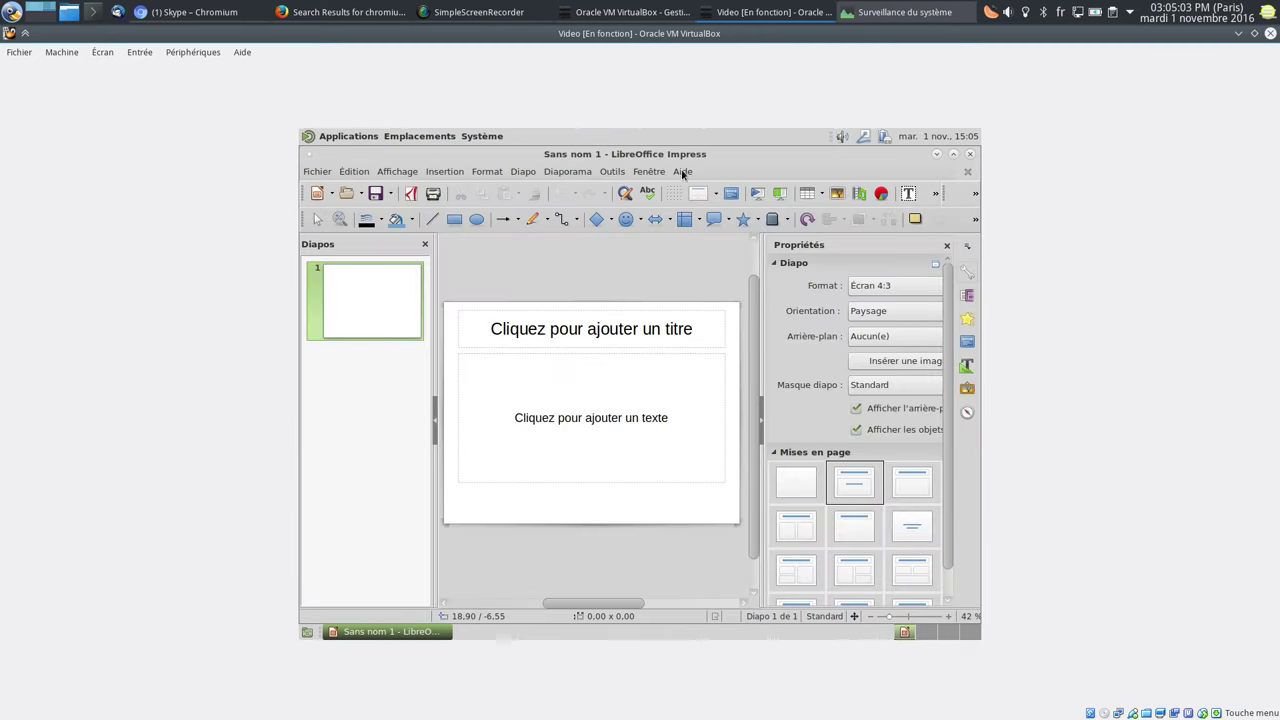
Step: View the About information of LibreOffice, close the dialog, and close Impress
{"action": "left_click", "coordinate": [683, 172]}
{"action": "left_click", "coordinate": [704, 270]}
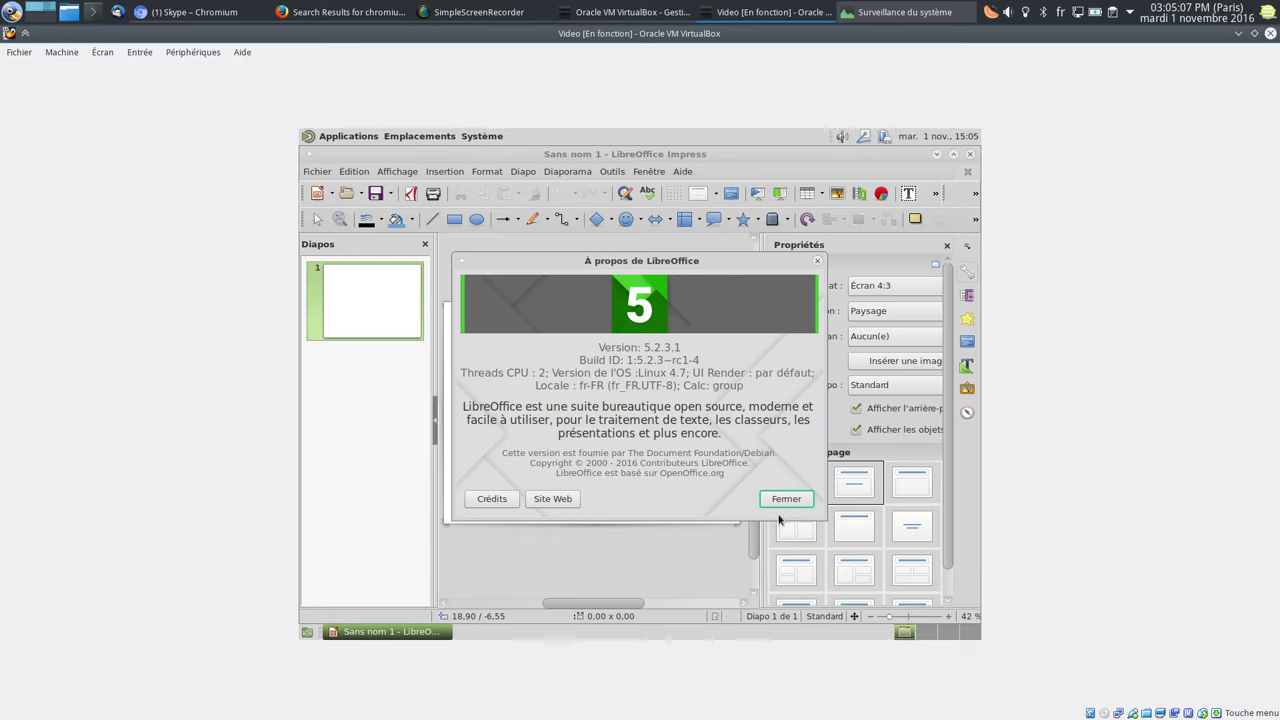
{"action": "left_click", "coordinate": [786, 499]}
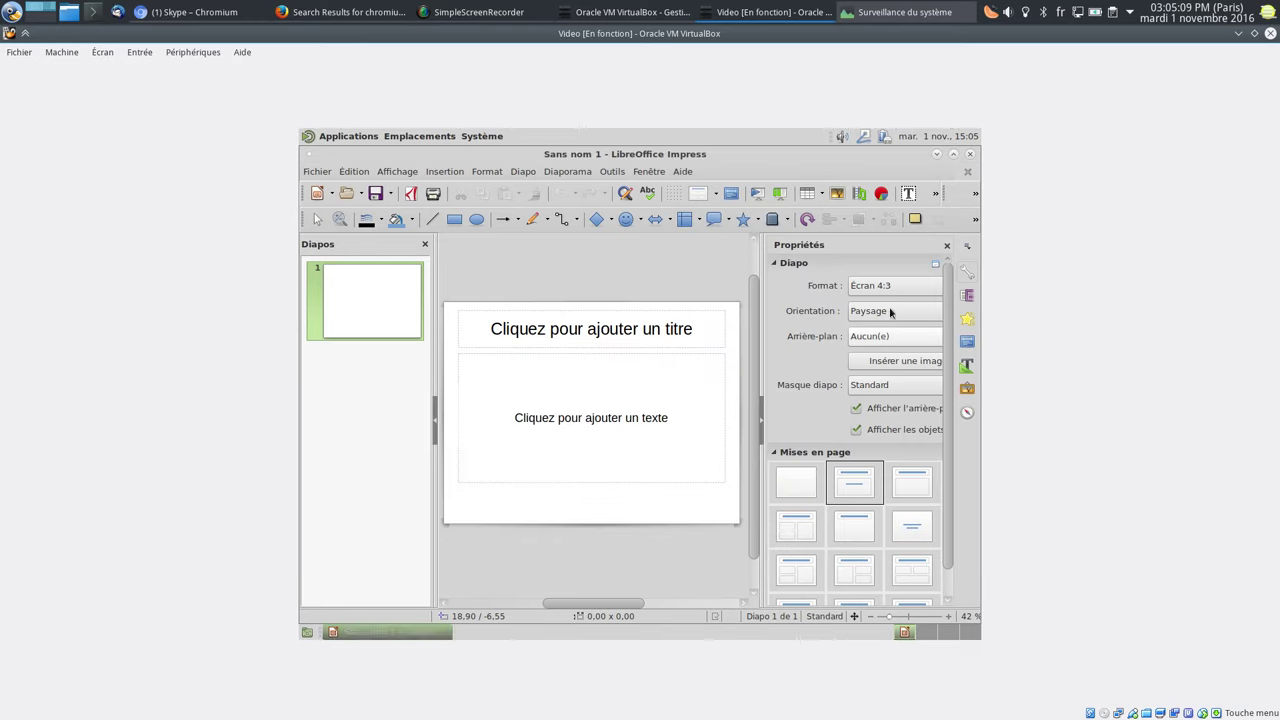
{"action": "left_click", "coordinate": [968, 160]}
Step: Launch the Synaptic package manager, authenticate with the root password, and dismiss the quick introduction
{"action": "left_click", "coordinate": [419, 136]}
{"action": "mouse_move", "coordinate": [481, 136]}
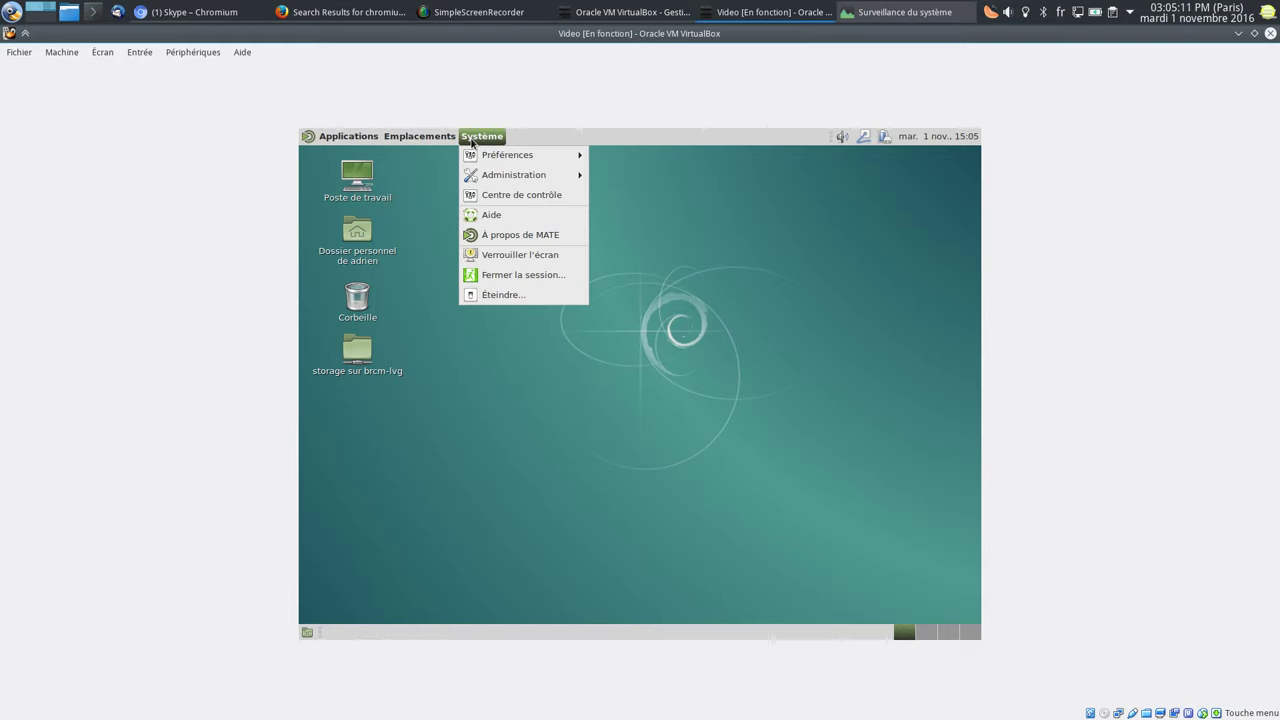
{"action": "mouse_move", "coordinate": [478, 180]}
{"action": "left_click", "coordinate": [628, 176]}
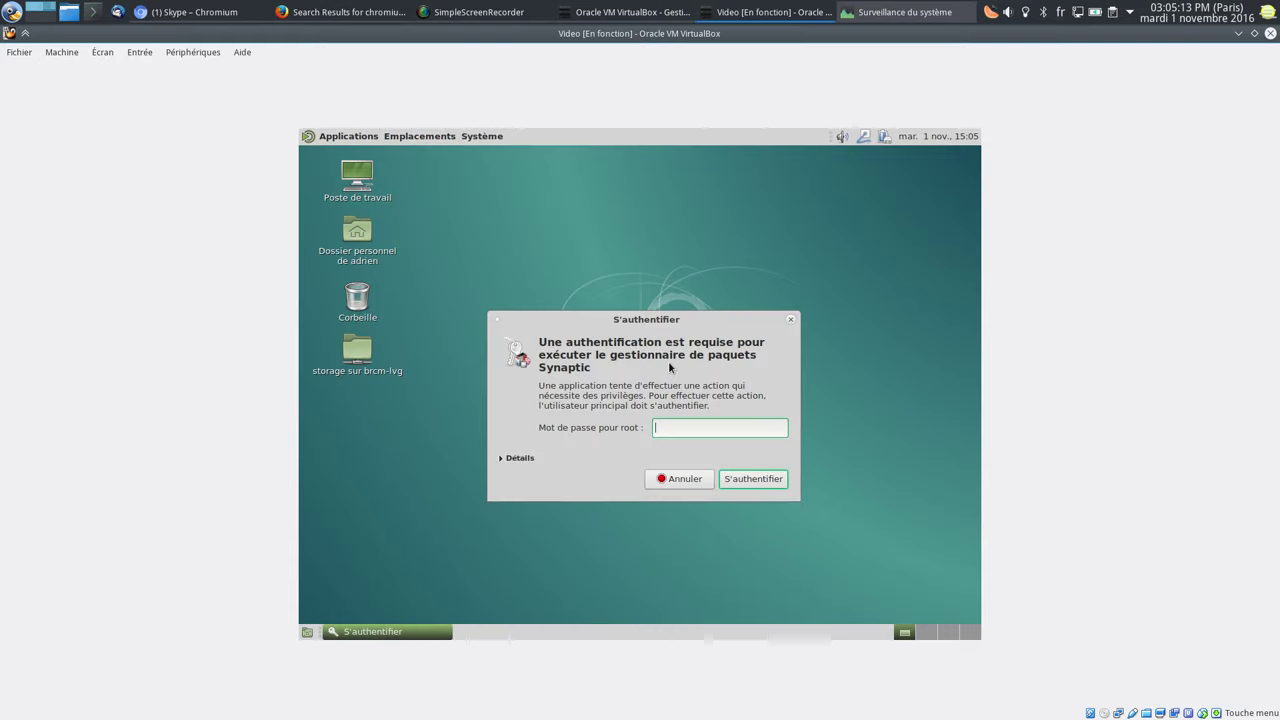
{"action": "type", "text": "********"}
{"action": "key", "text": "Return"}
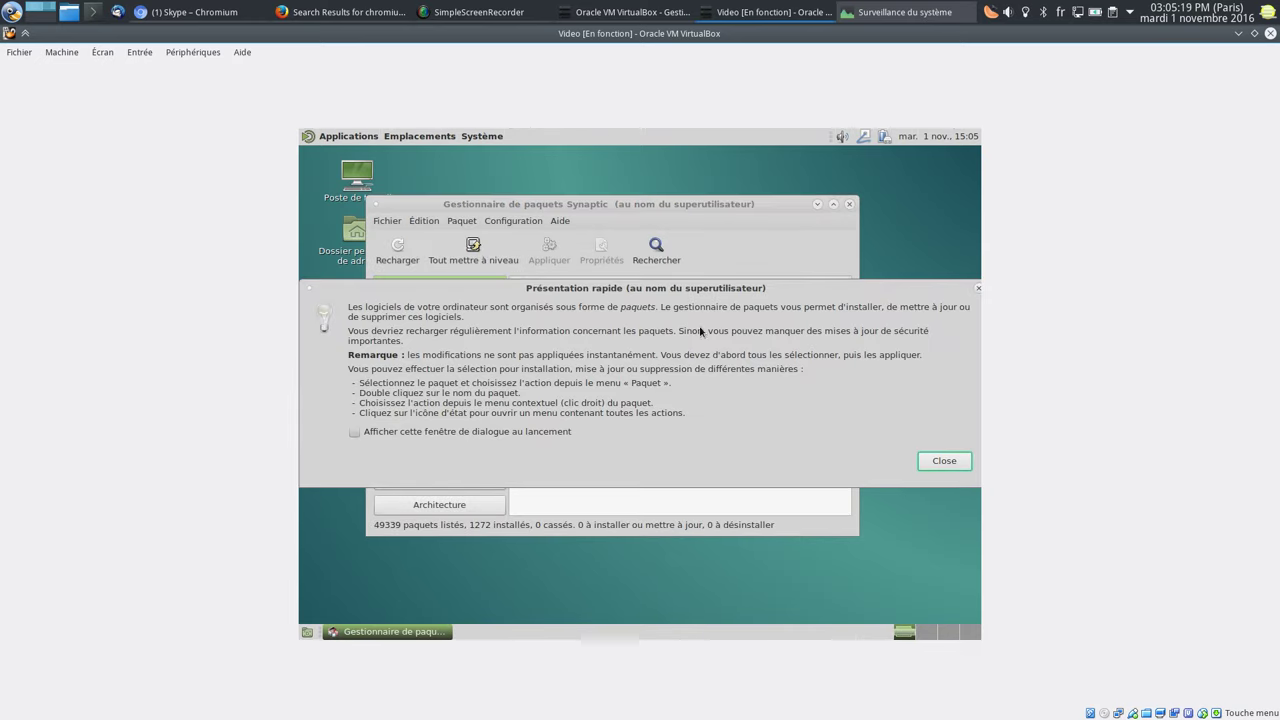
{"action": "left_click", "coordinate": [918, 462]}
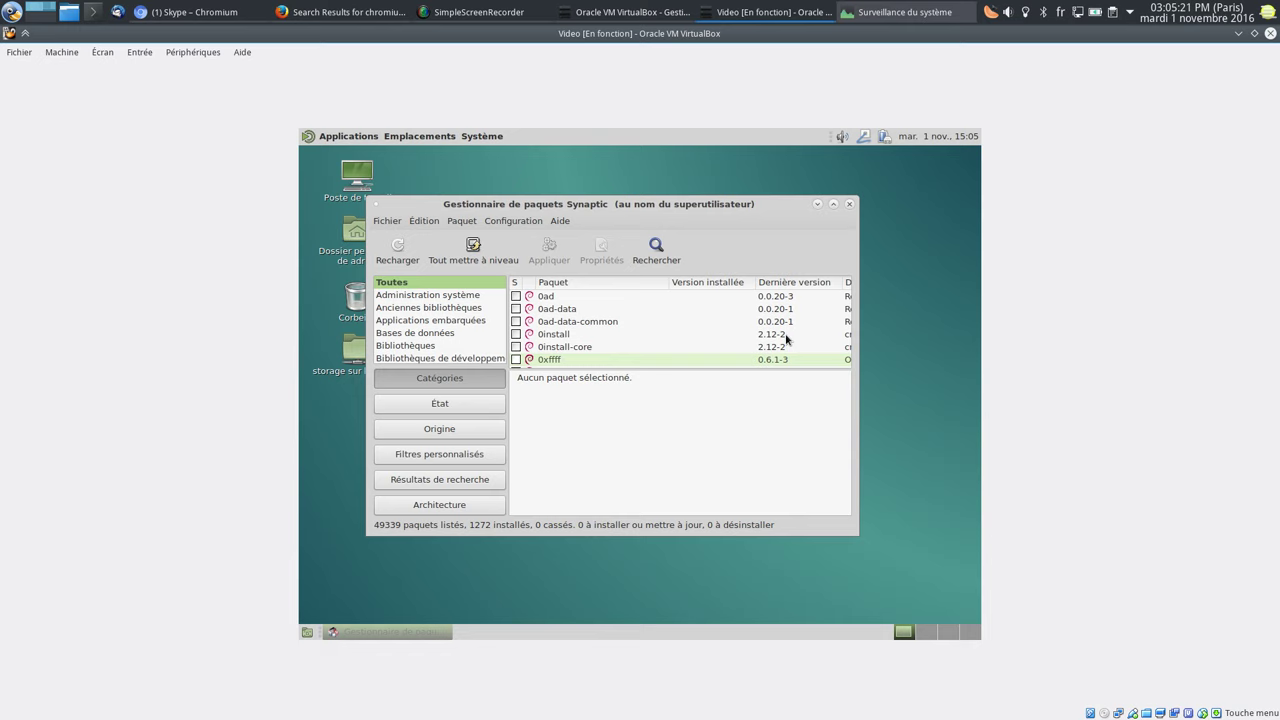
Step: Maximize the Synaptic window, then reload the package information and mark all available upgrades
{"action": "left_click", "coordinate": [833, 204]}
{"action": "left_click", "coordinate": [343, 204]}
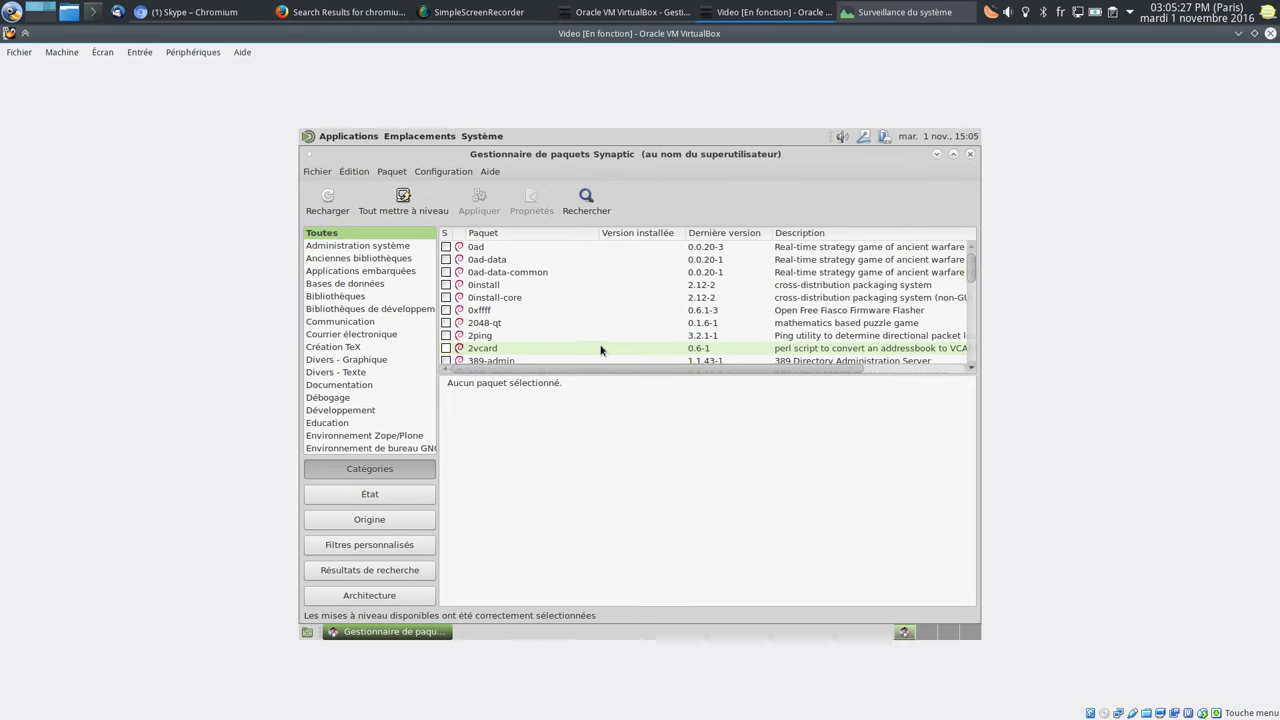
{"action": "left_click", "coordinate": [403, 210]}
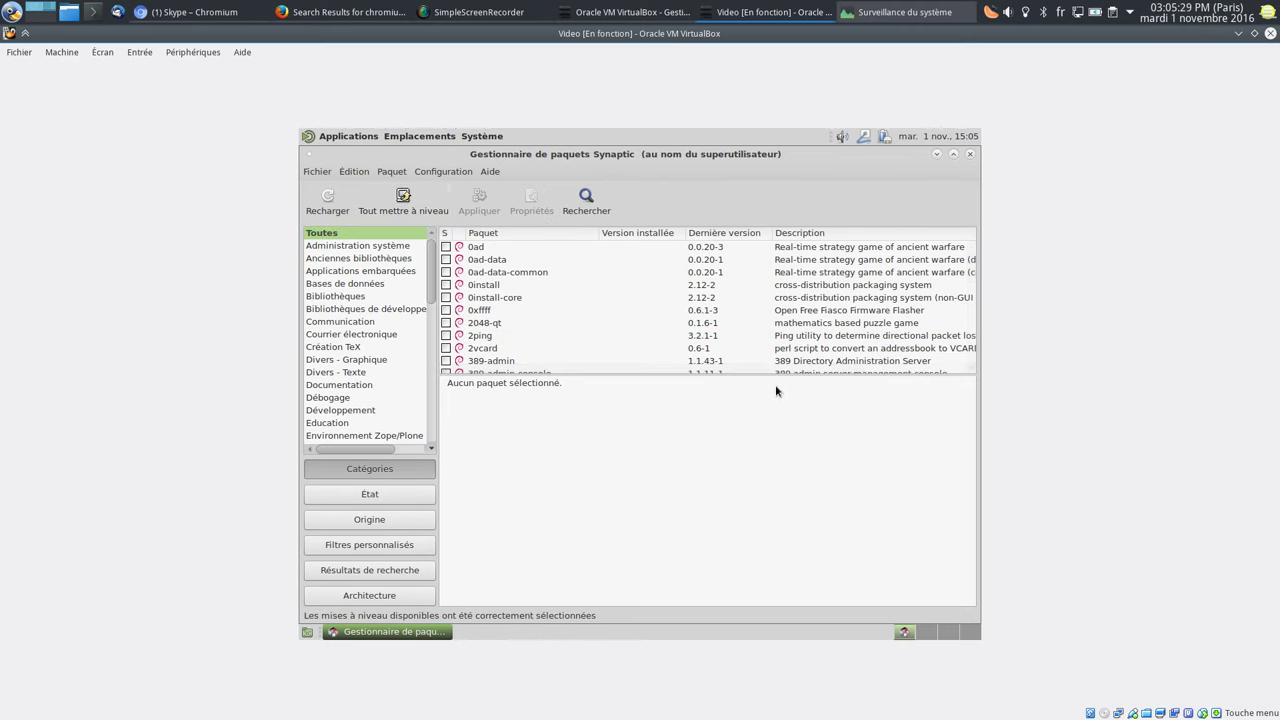
Step: Search the packages by description and name for "thunder"
{"action": "left_click", "coordinate": [606, 203]}
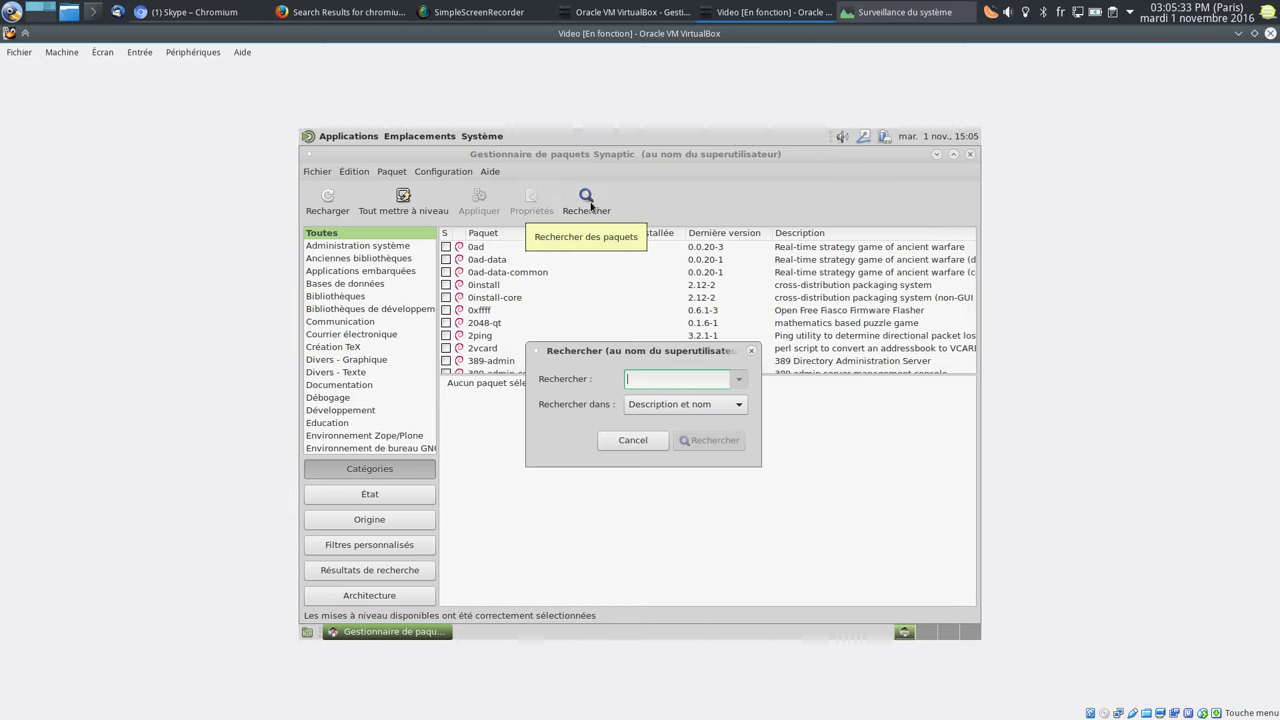
{"action": "type", "text": "thunder"}
{"action": "key", "text": "Return"}
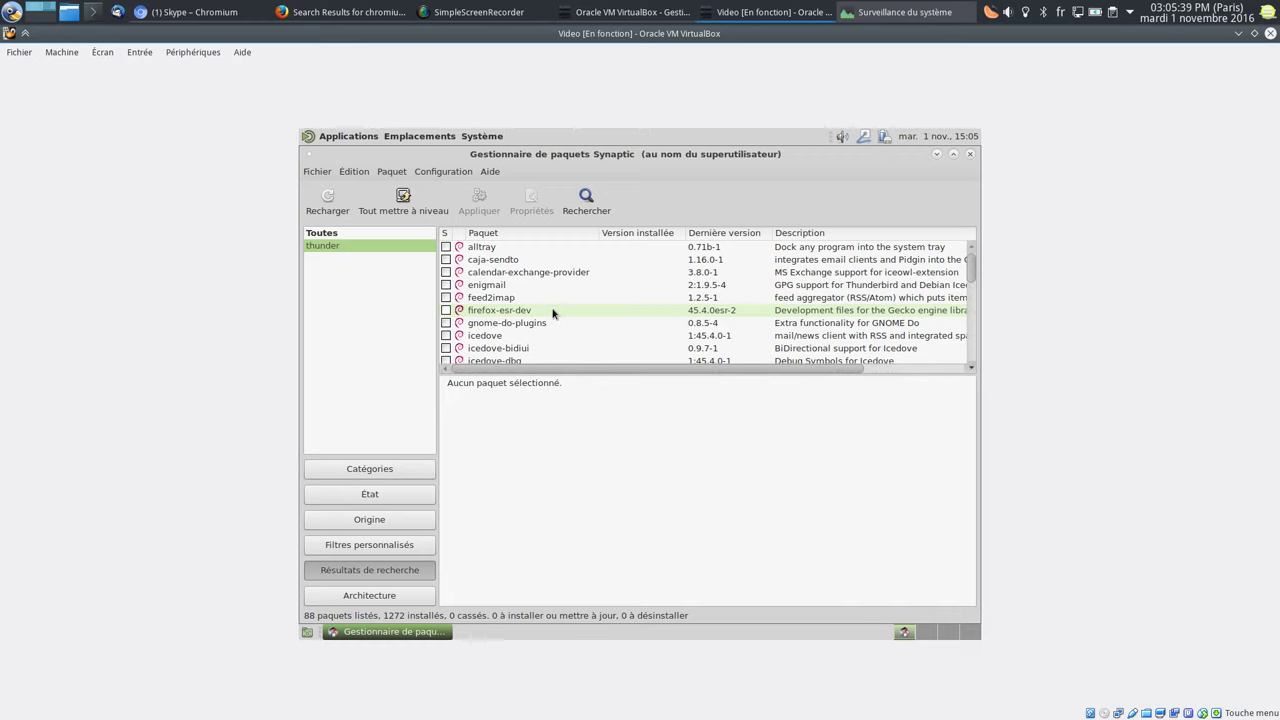
Step: Mark the icedove-l10n-fr package for installation and accept adding its required packages icedove and iceowl-extension
{"action": "scroll", "coordinate": [550, 313], "scroll_direction": "down", "scroll_amount": 1}
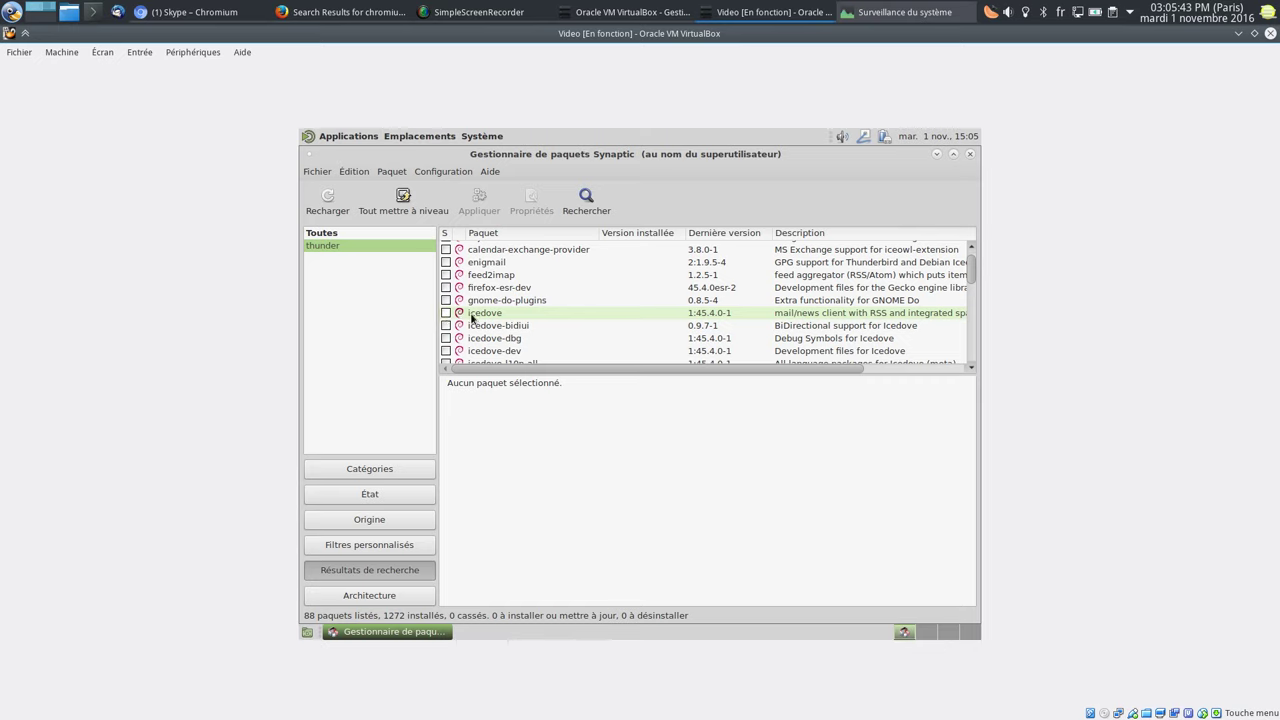
{"action": "scroll", "coordinate": [472, 318], "scroll_direction": "down", "scroll_amount": 4}
{"action": "scroll", "coordinate": [511, 326], "scroll_direction": "down", "scroll_amount": 3}
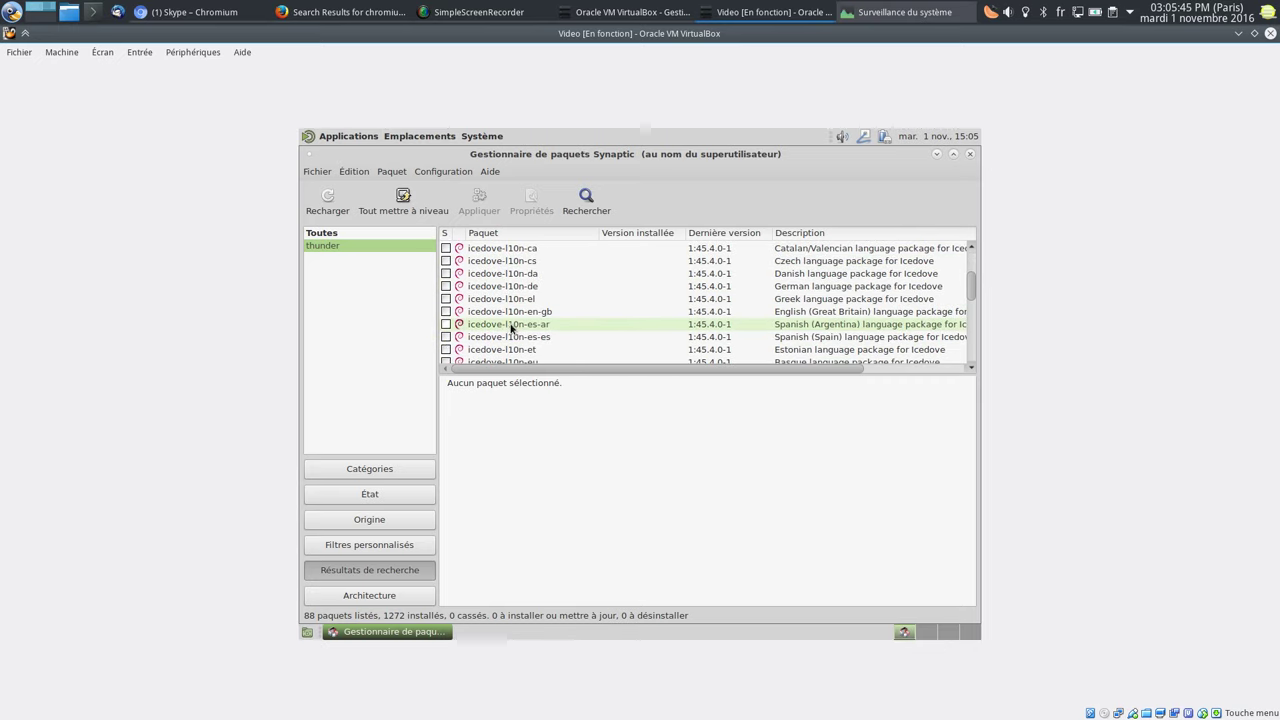
{"action": "scroll", "coordinate": [497, 346], "scroll_direction": "down", "scroll_amount": 2}
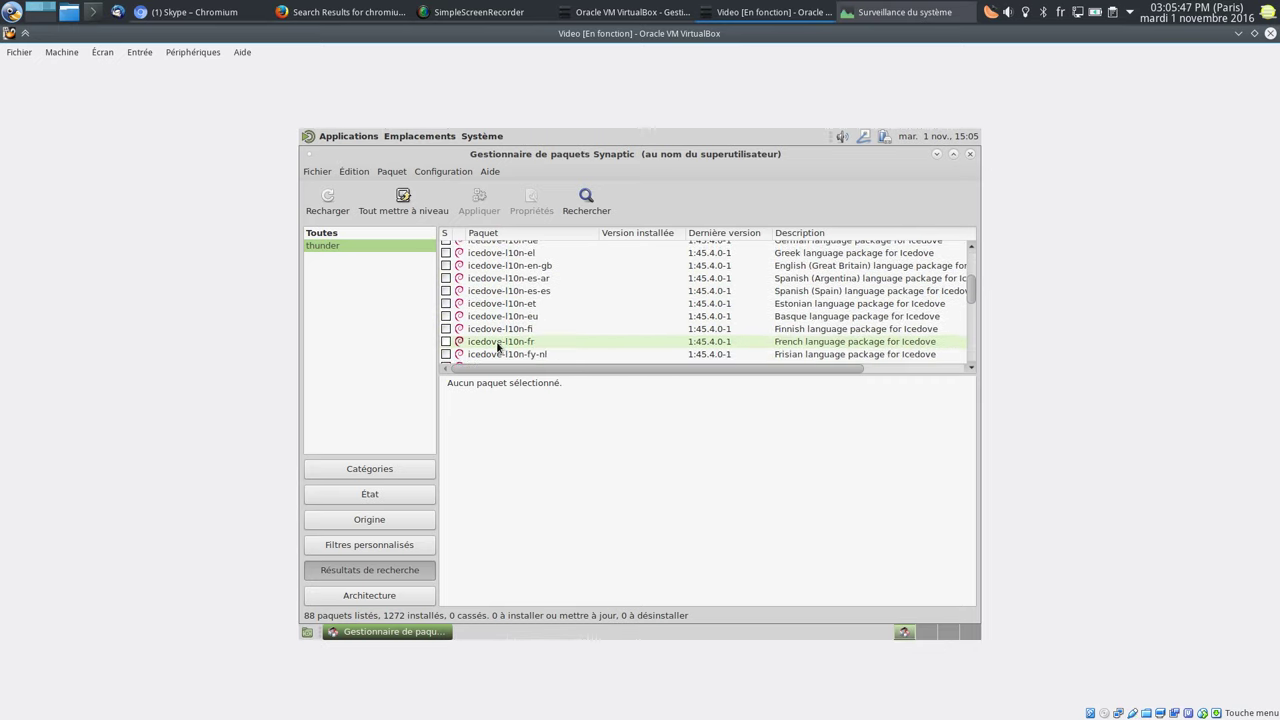
{"action": "right_click", "coordinate": [497, 346]}
{"action": "left_click", "coordinate": [540, 374]}
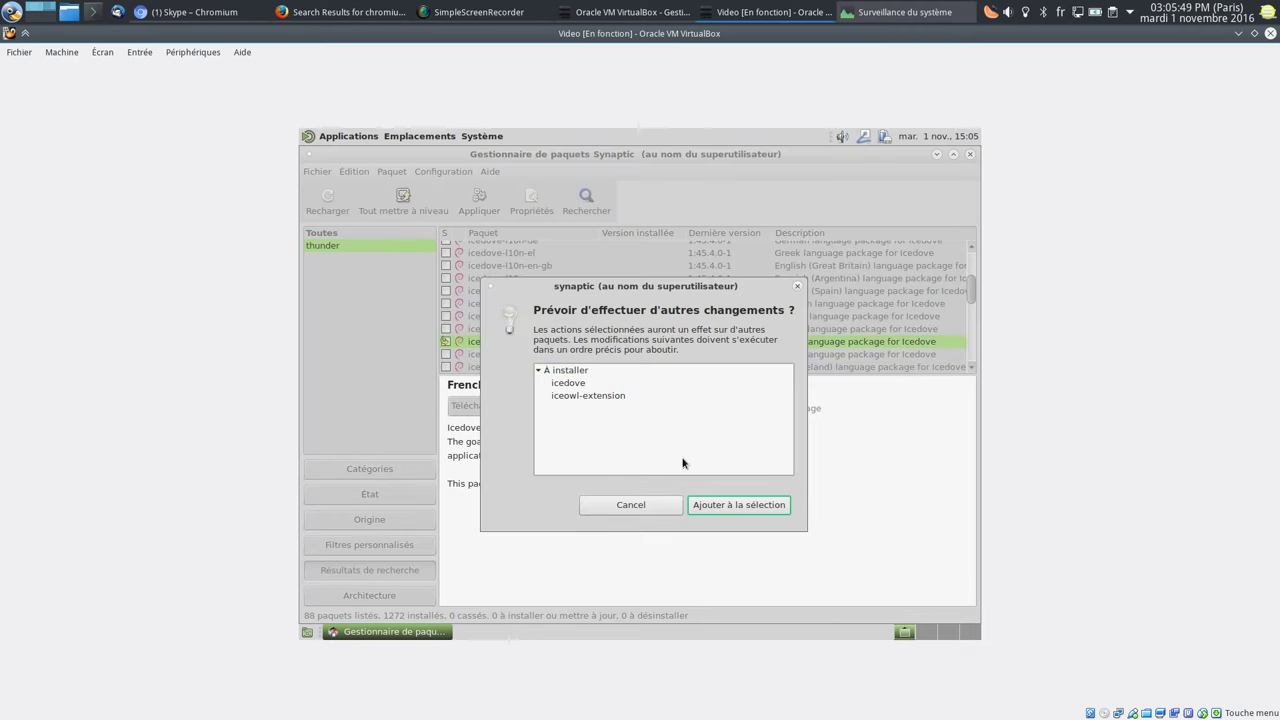
{"action": "left_click", "coordinate": [737, 505]}
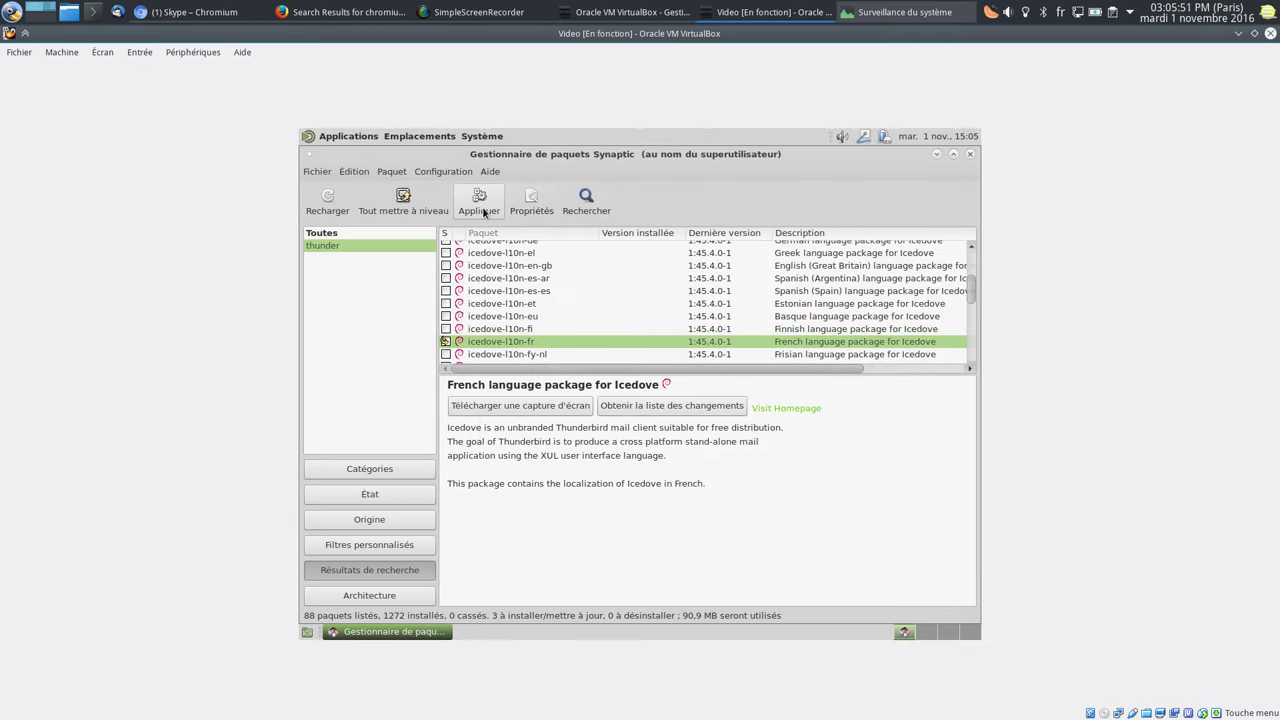
Step: Apply the marked package changes and close the installation window once they are applied
{"action": "left_click", "coordinate": [479, 200]}
{"action": "left_click", "coordinate": [862, 520]}
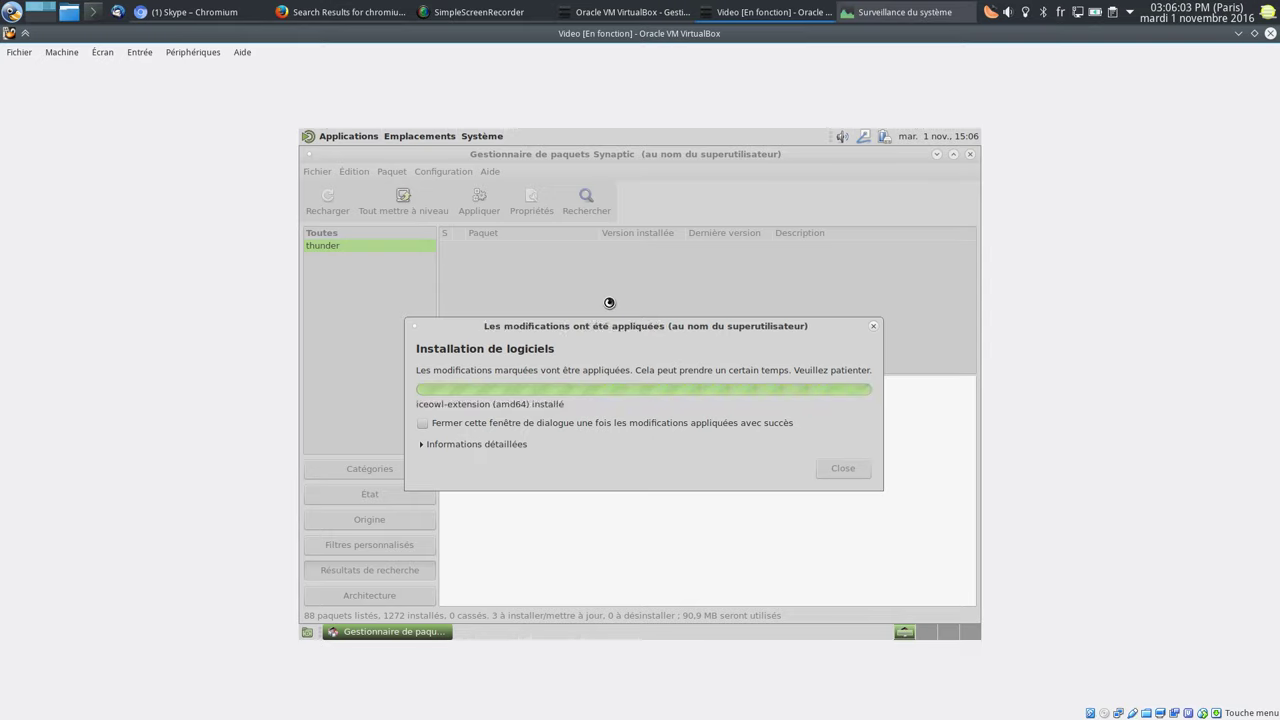
{"action": "left_click", "coordinate": [843, 442]}
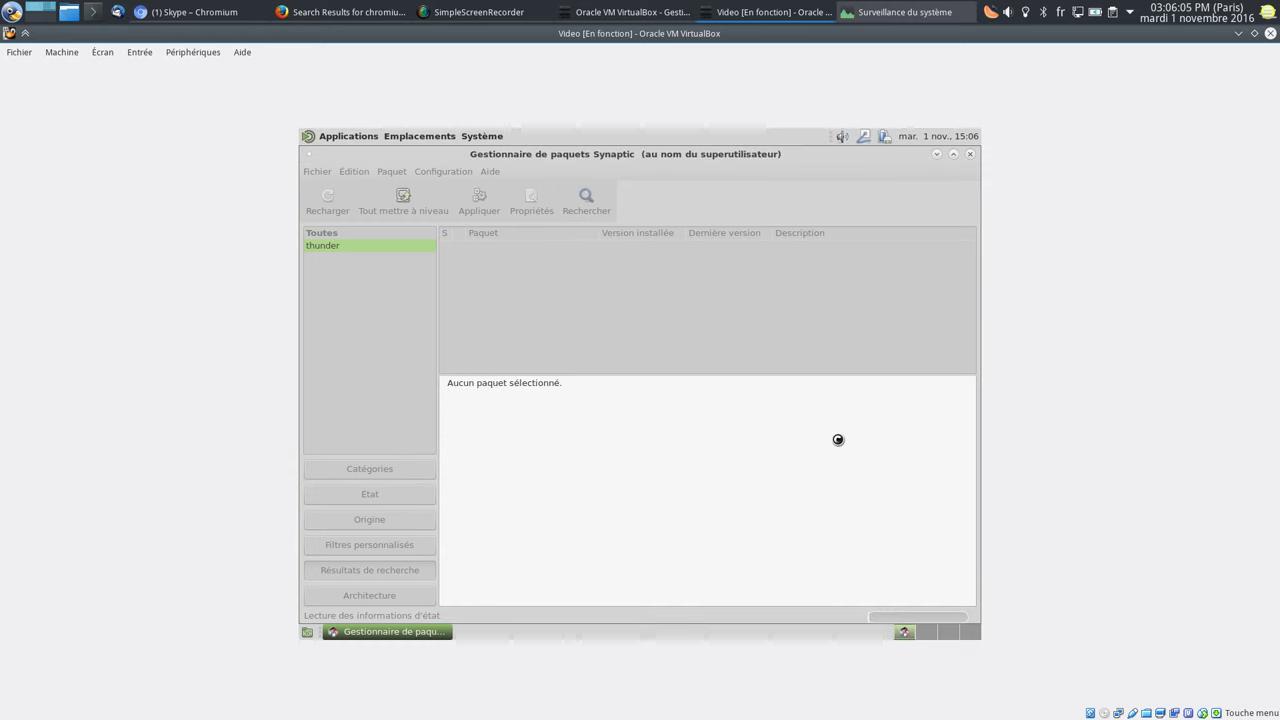
Step: Repeat the package search for "thunder" by description and name, and minimize the Synaptic window
{"action": "left_click", "coordinate": [586, 200]}
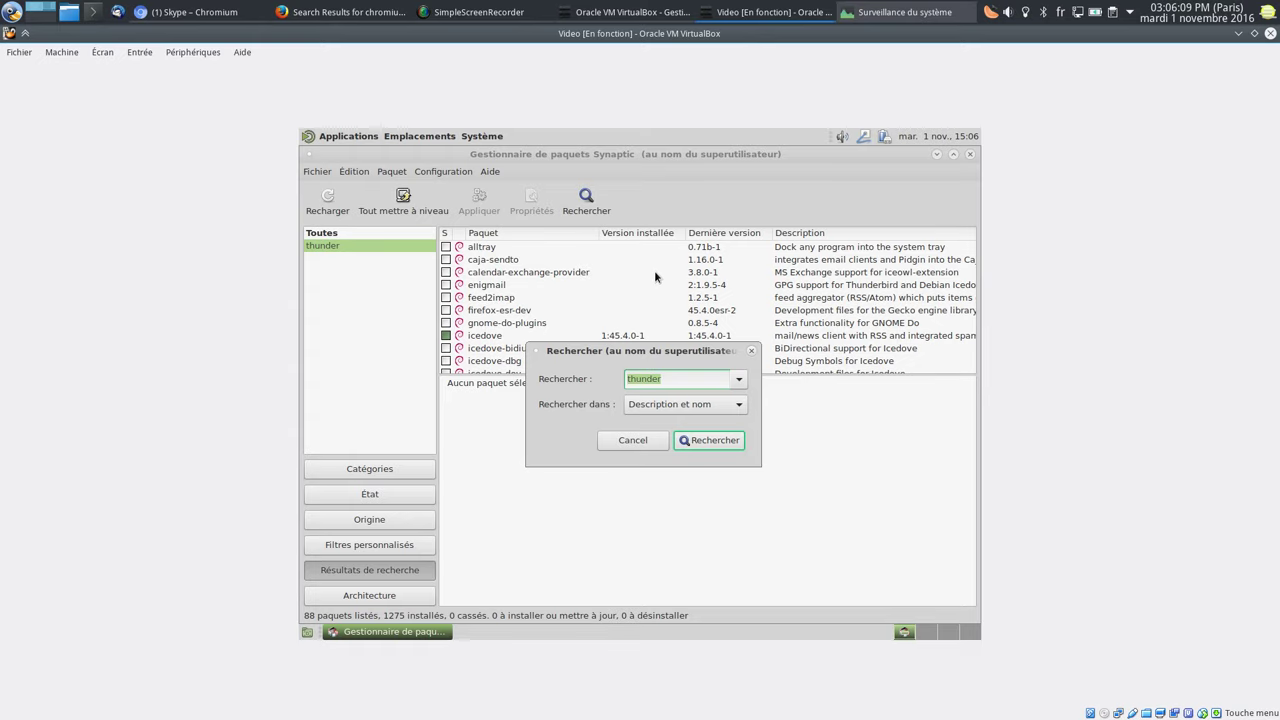
{"action": "key", "text": "Return"}
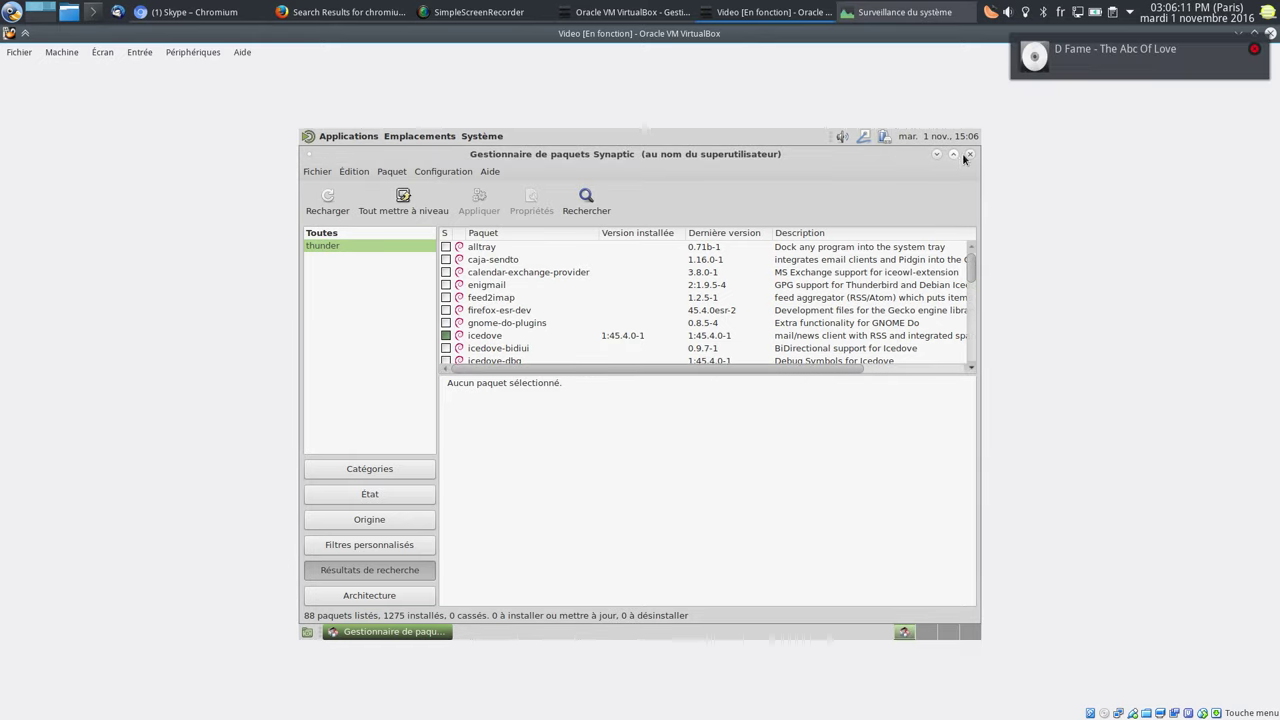
{"action": "left_click", "coordinate": [937, 154]}
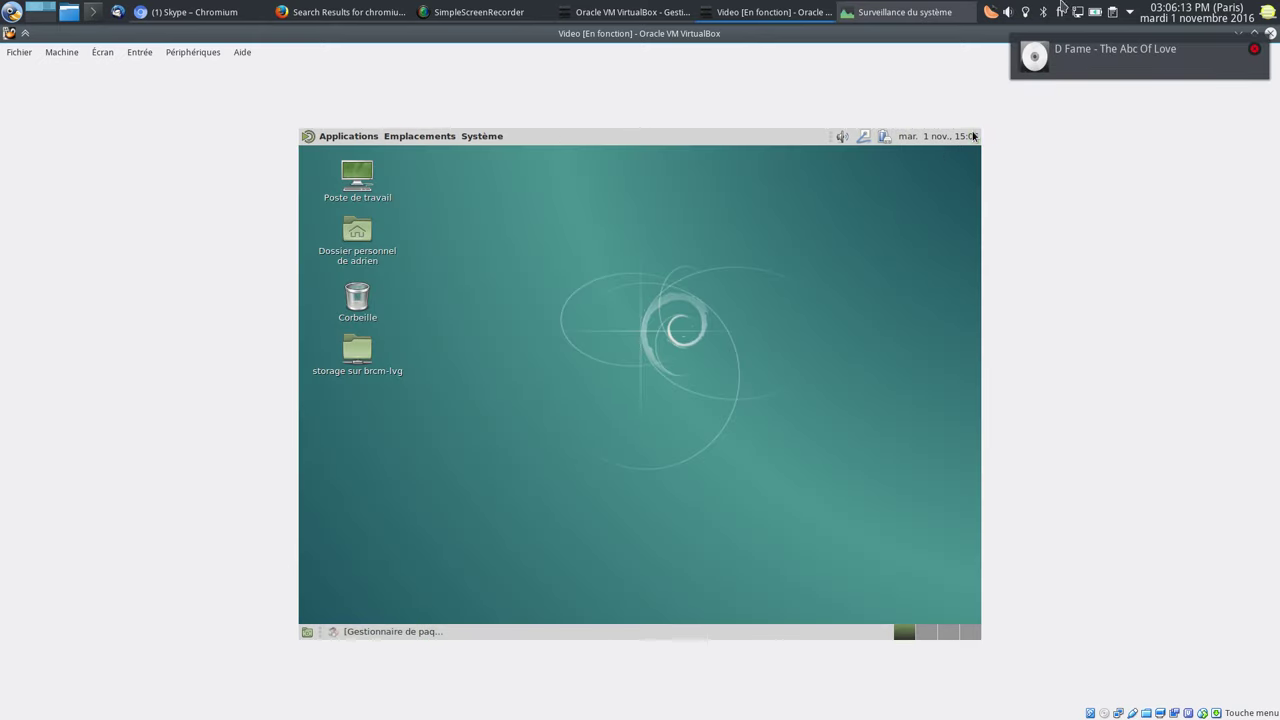
{"action": "right_click", "coordinate": [991, 12]}
{"action": "left_click", "coordinate": [1040, 62]}
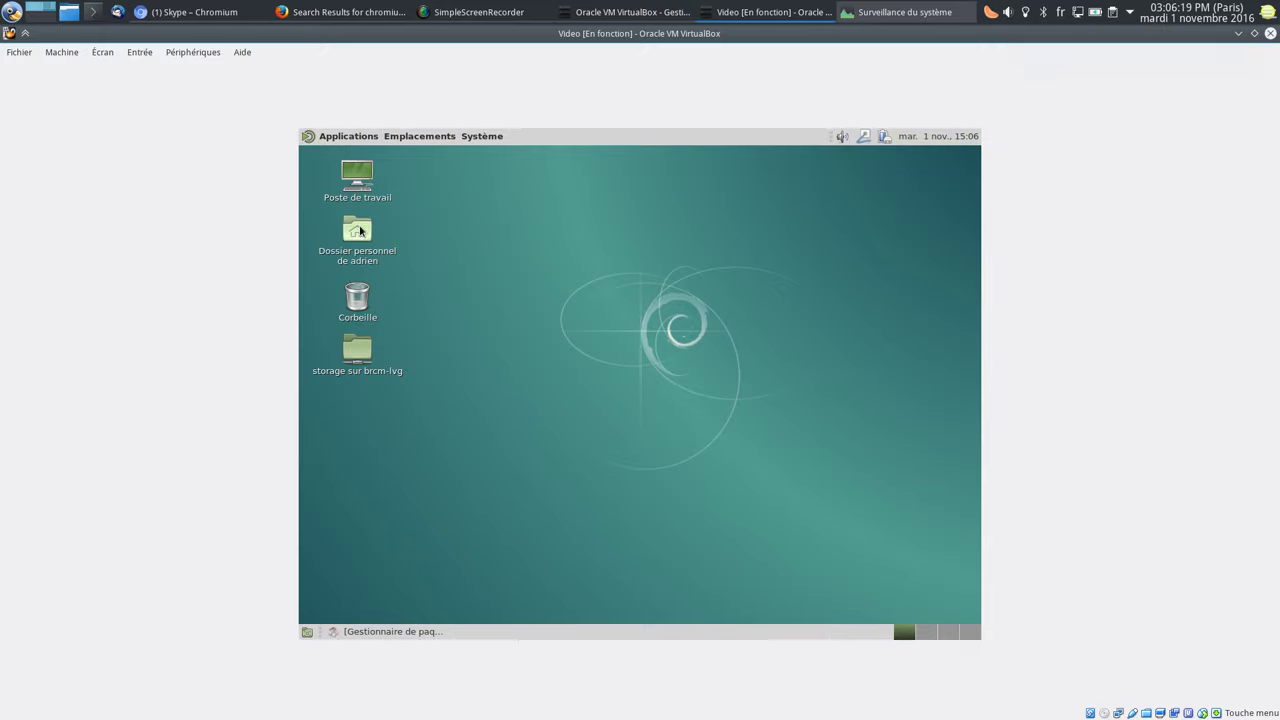
Step: Launch Firefox ESR in the virtual machine and go to the YouTube site
{"action": "left_click", "coordinate": [358, 138]}
{"action": "mouse_move", "coordinate": [351, 234]}
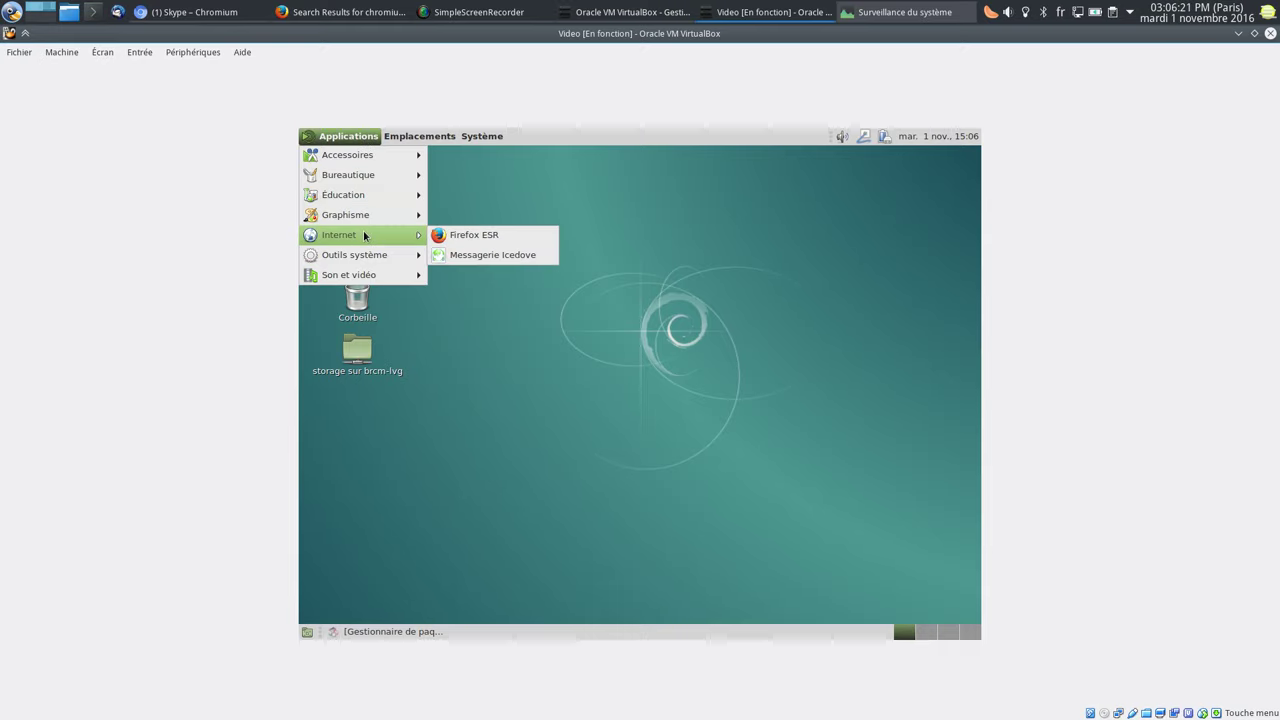
{"action": "left_click", "coordinate": [539, 238]}
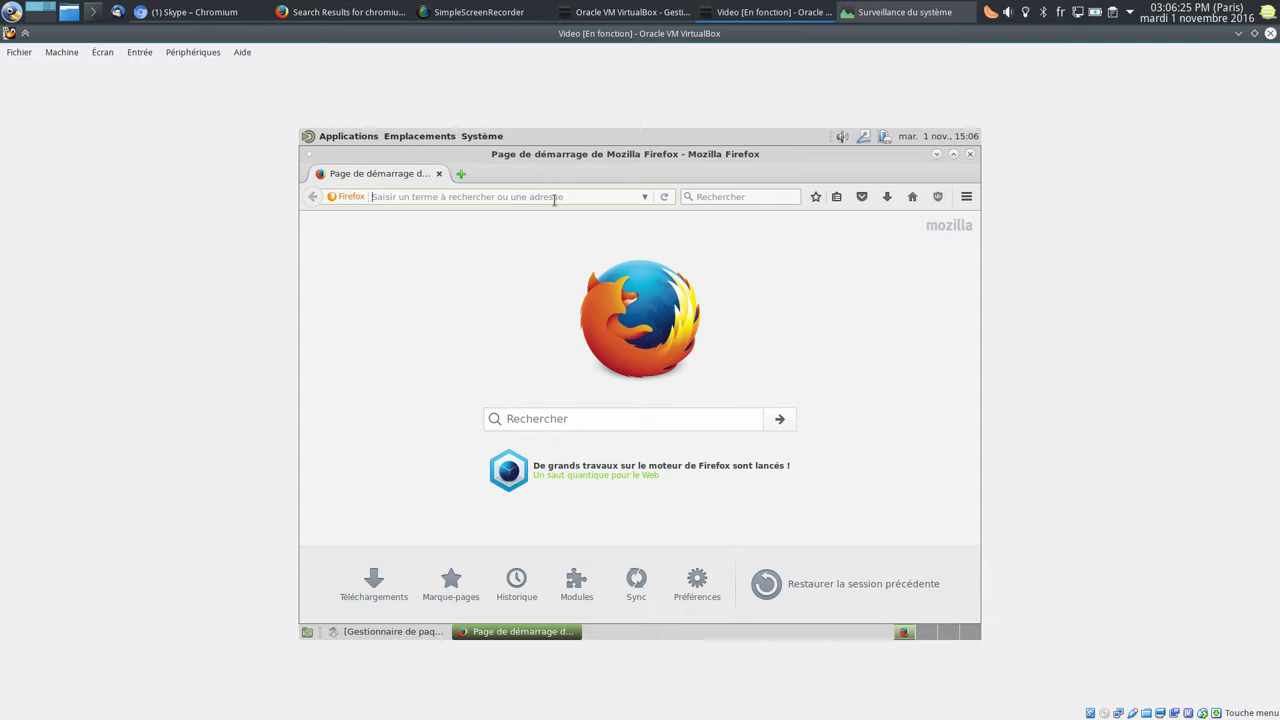
{"action": "type", "text": "youtube"}
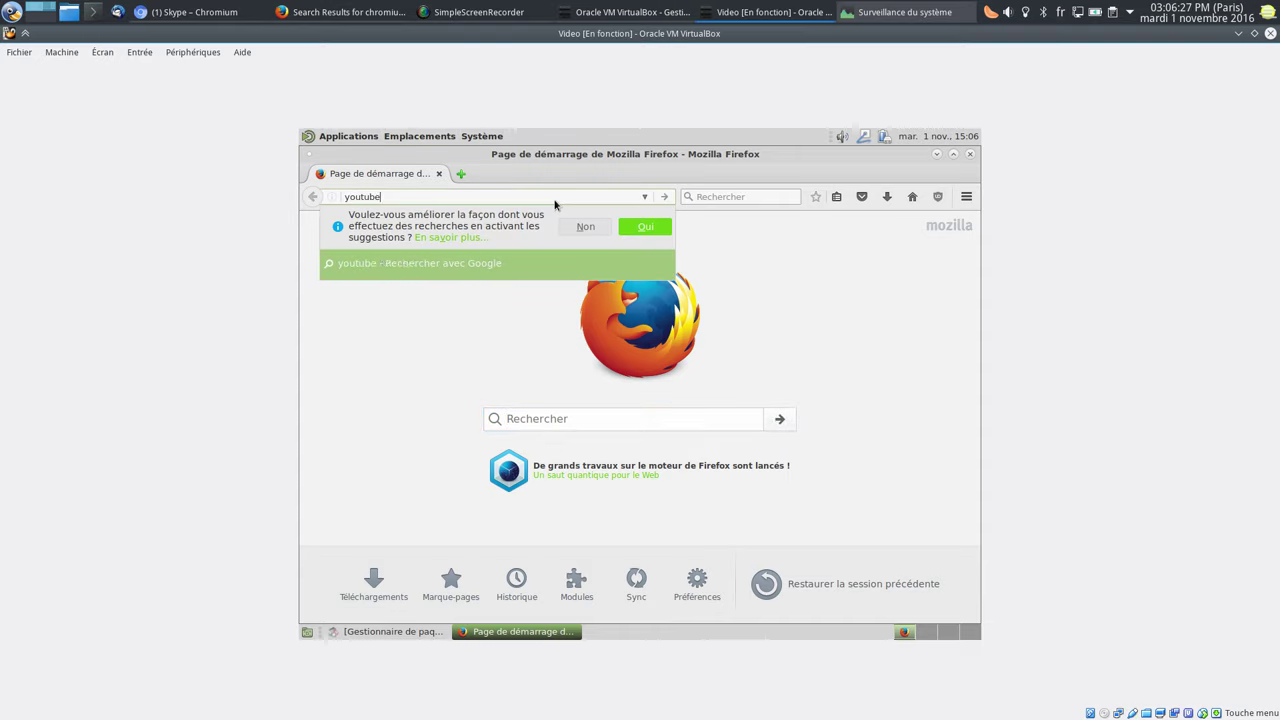
{"action": "key", "text": "Return"}
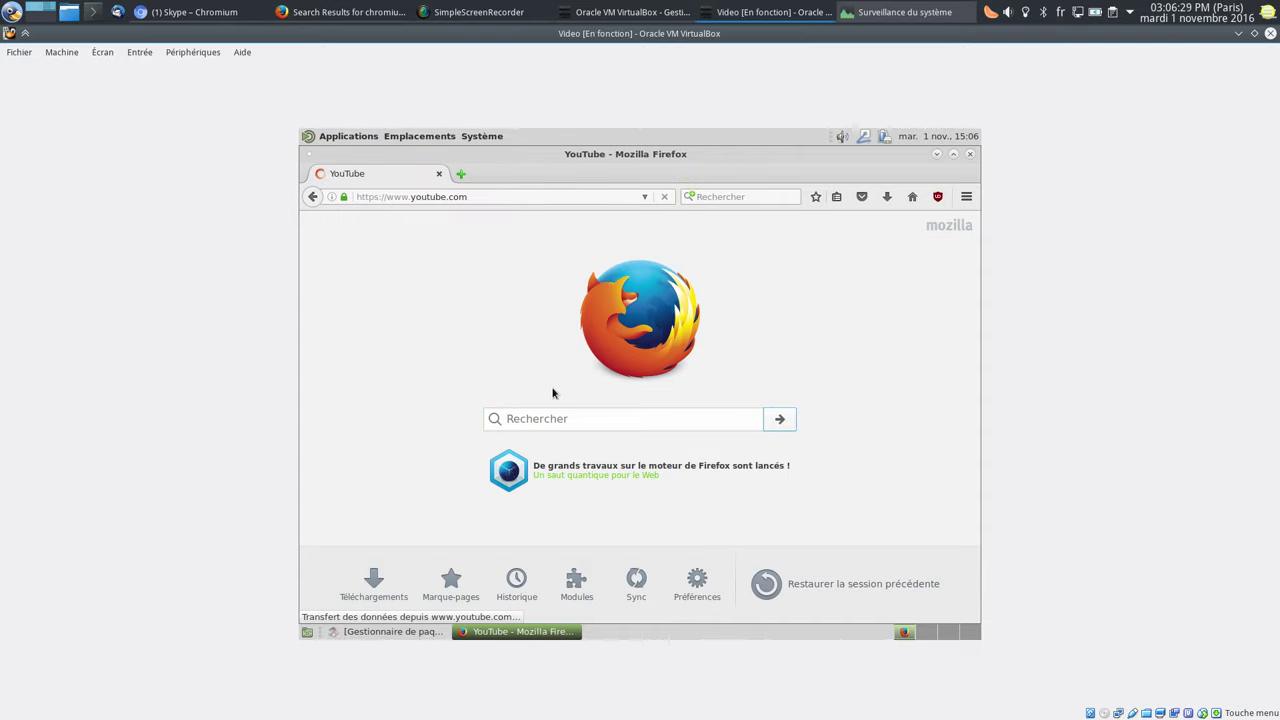
Step: Browse the YouTube home page, search for "linux" and play the Techquickie video "What is Linux?"
{"action": "scroll", "coordinate": [548, 374], "scroll_direction": "down", "scroll_amount": 8}
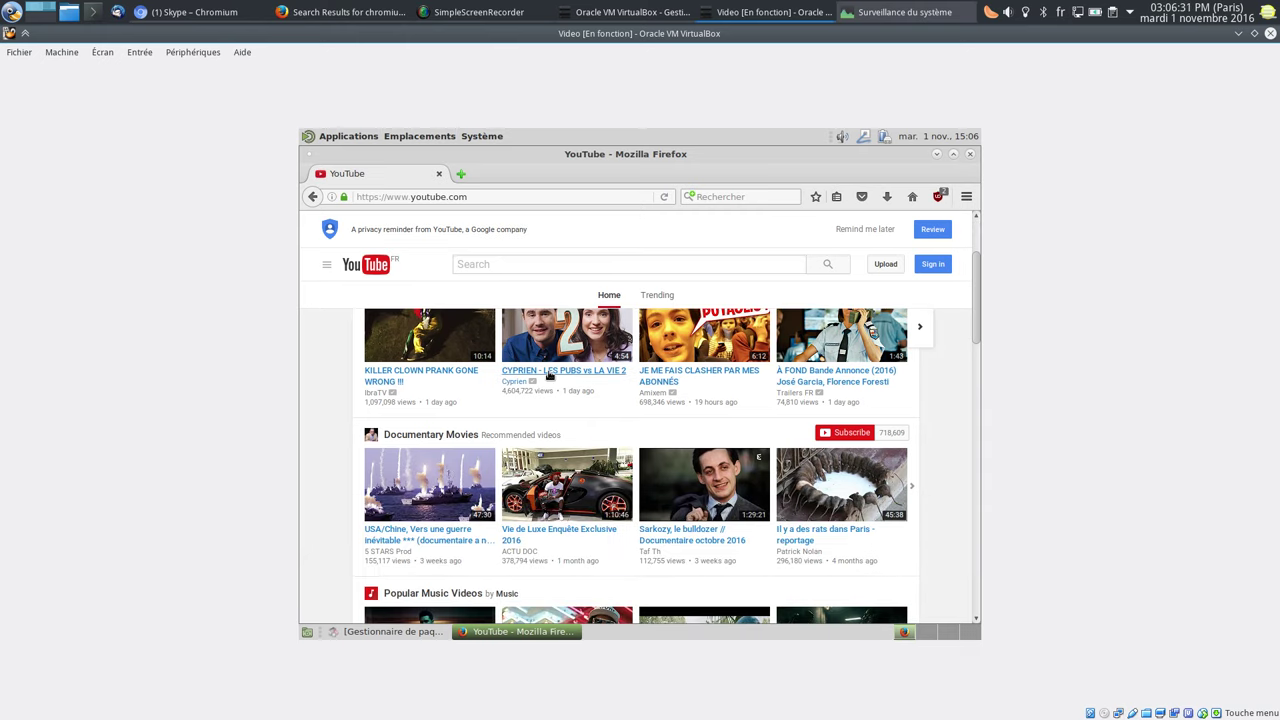
{"action": "scroll", "coordinate": [548, 374], "scroll_direction": "down", "scroll_amount": 4}
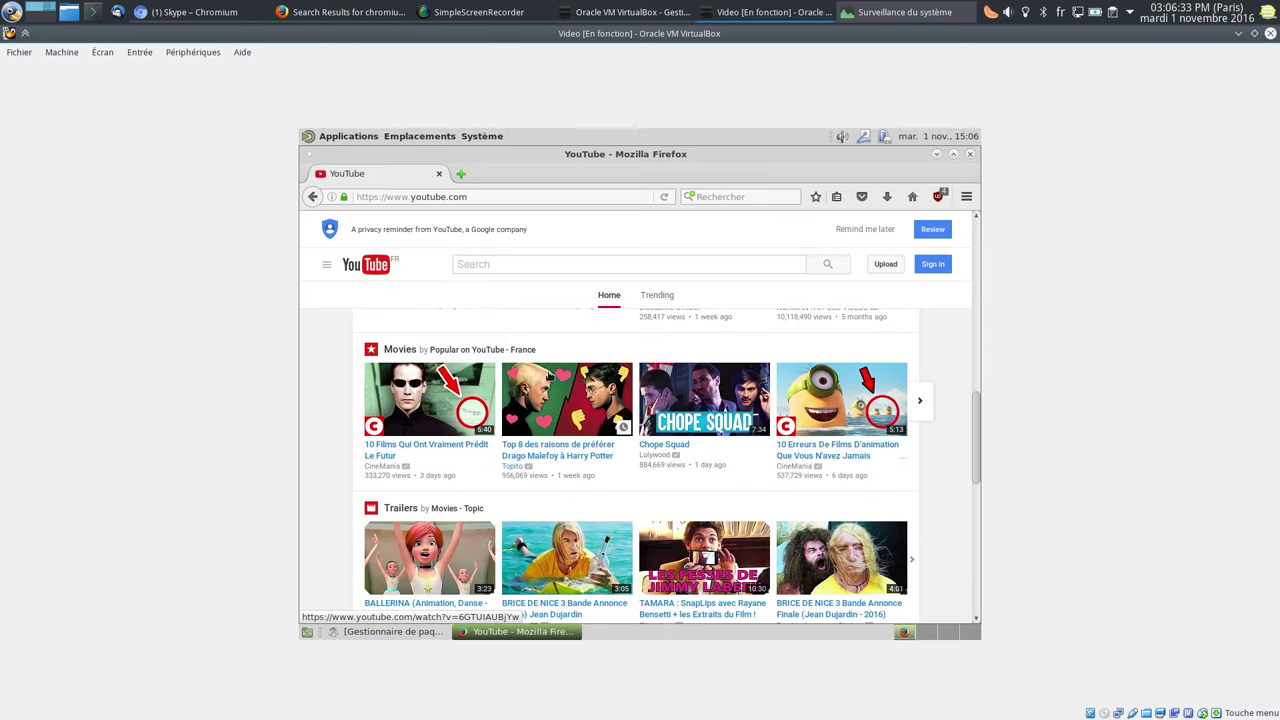
{"action": "scroll", "coordinate": [548, 374], "scroll_direction": "down", "scroll_amount": 10}
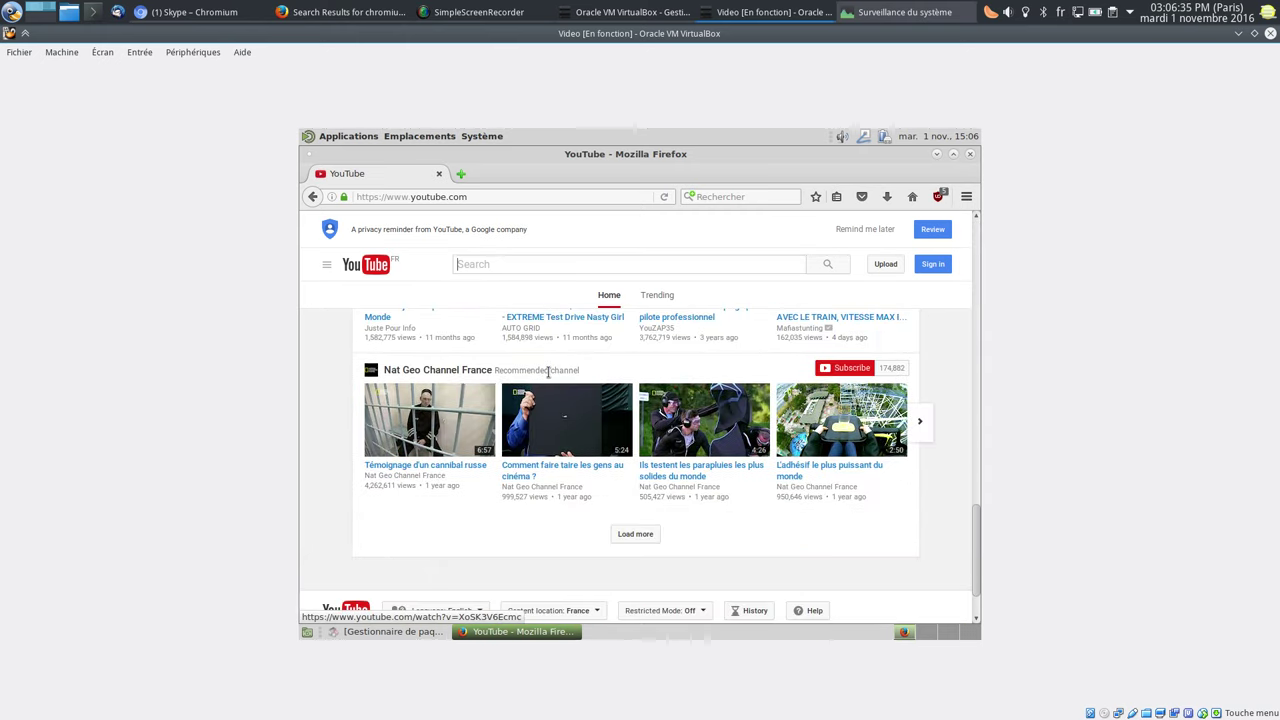
{"action": "left_click", "coordinate": [485, 265]}
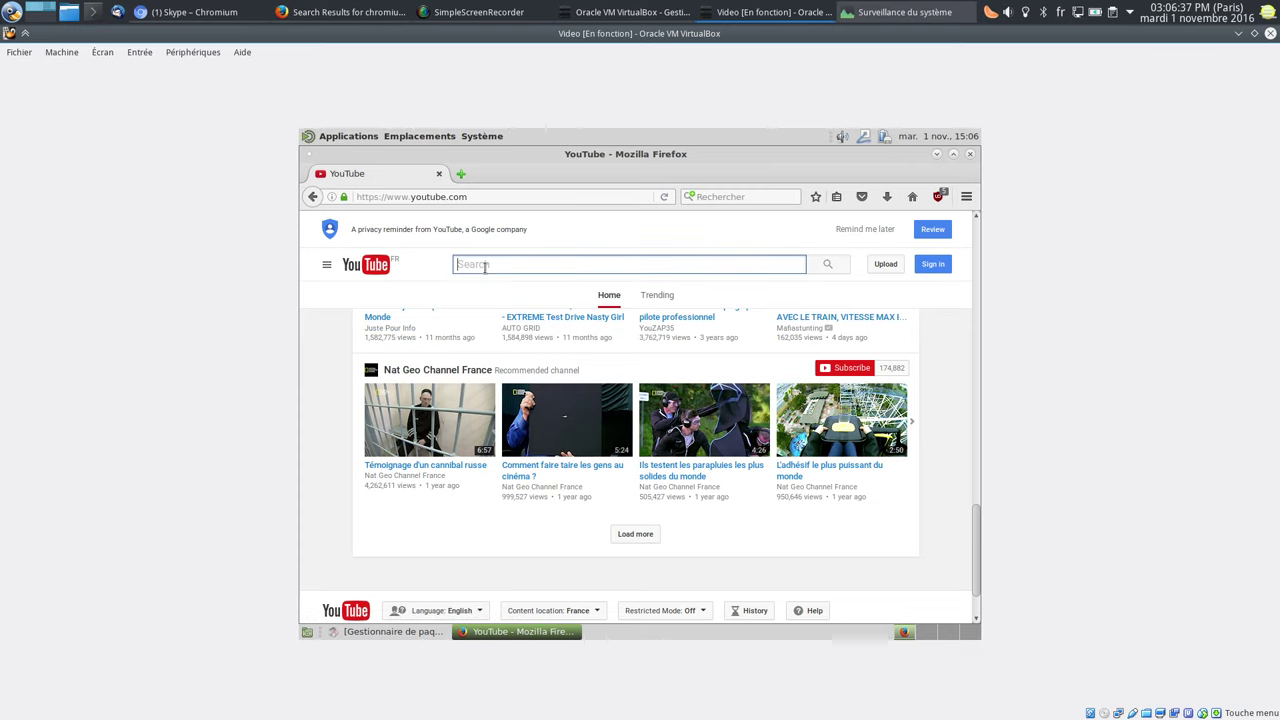
{"action": "type", "text": "linux"}
{"action": "key", "text": "Return"}
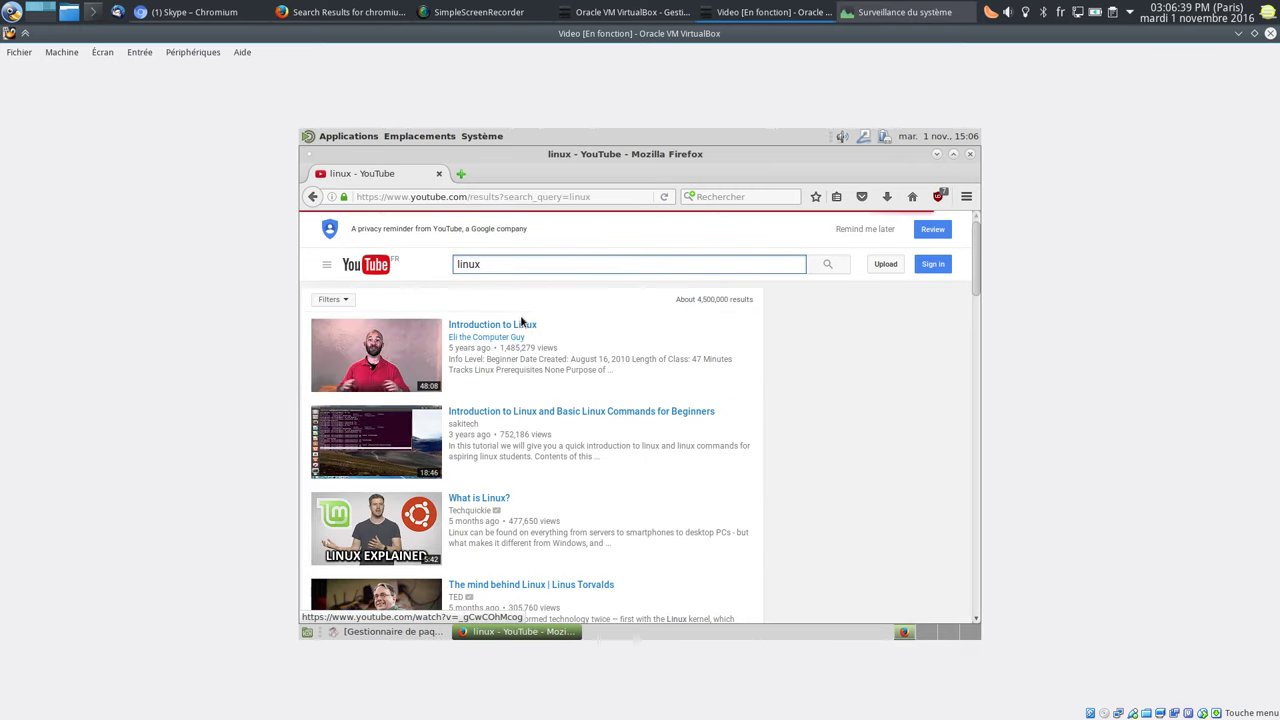
{"action": "left_click", "coordinate": [465, 498]}
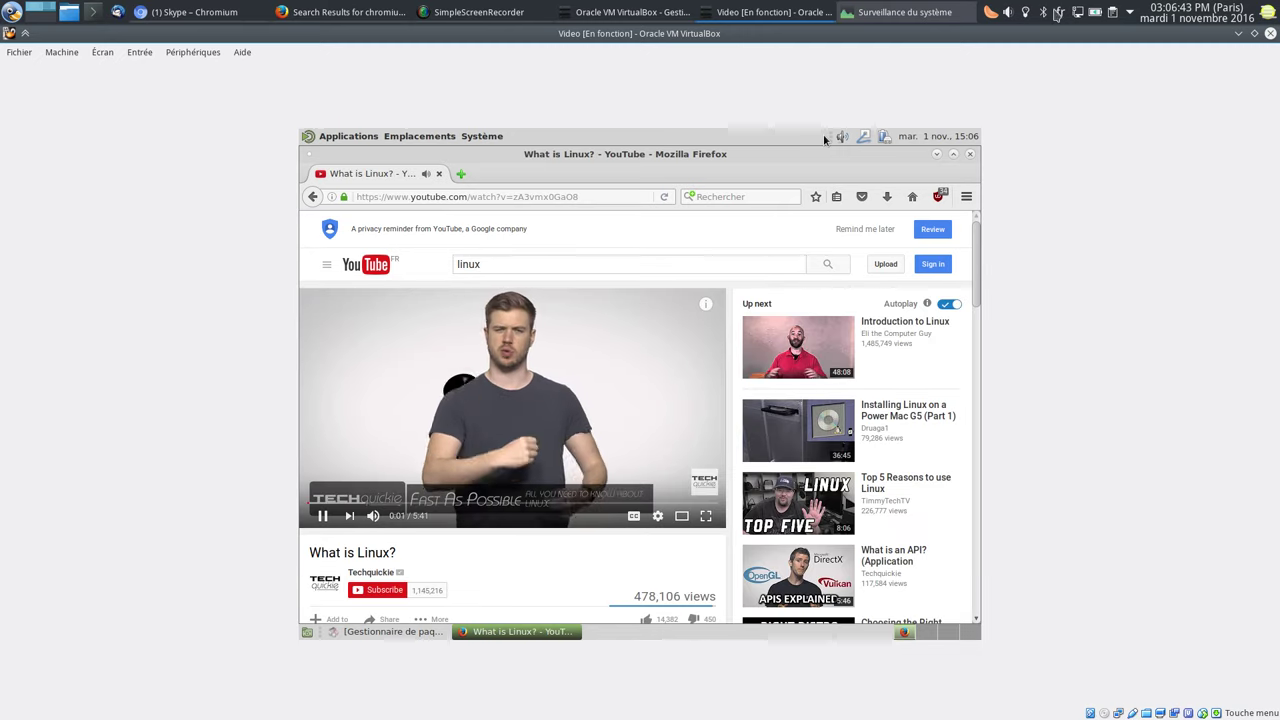
Step: Open the information page about the HTML5 player from the playing video to check the browser's supported formats
{"action": "scroll", "coordinate": [1014, 15], "scroll_direction": "down", "scroll_amount": 5}
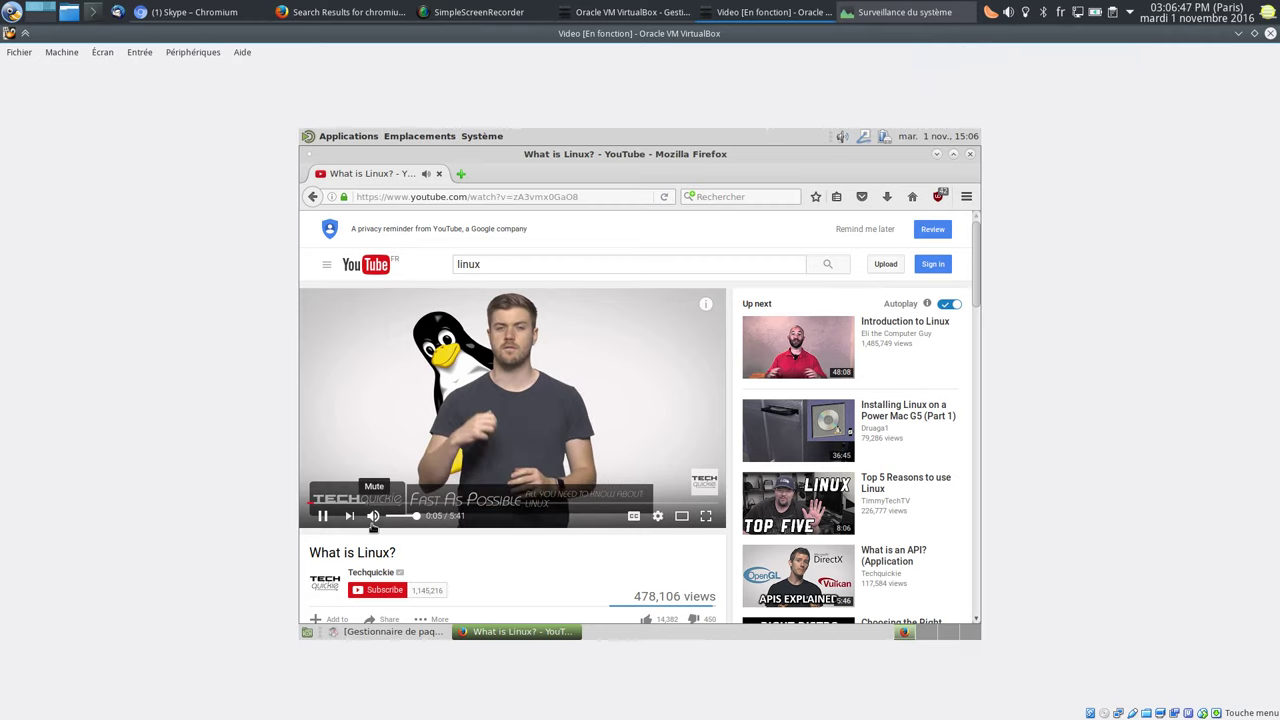
{"action": "right_click", "coordinate": [514, 368]}
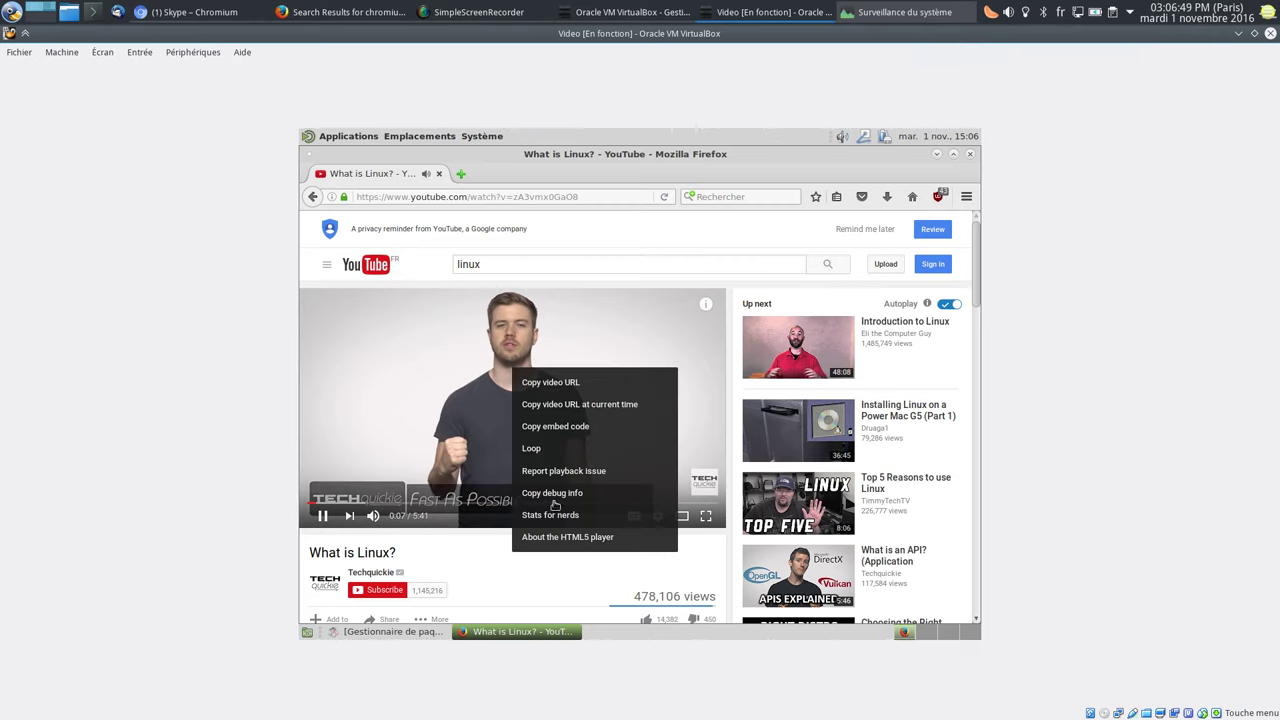
{"action": "left_click", "coordinate": [566, 539]}
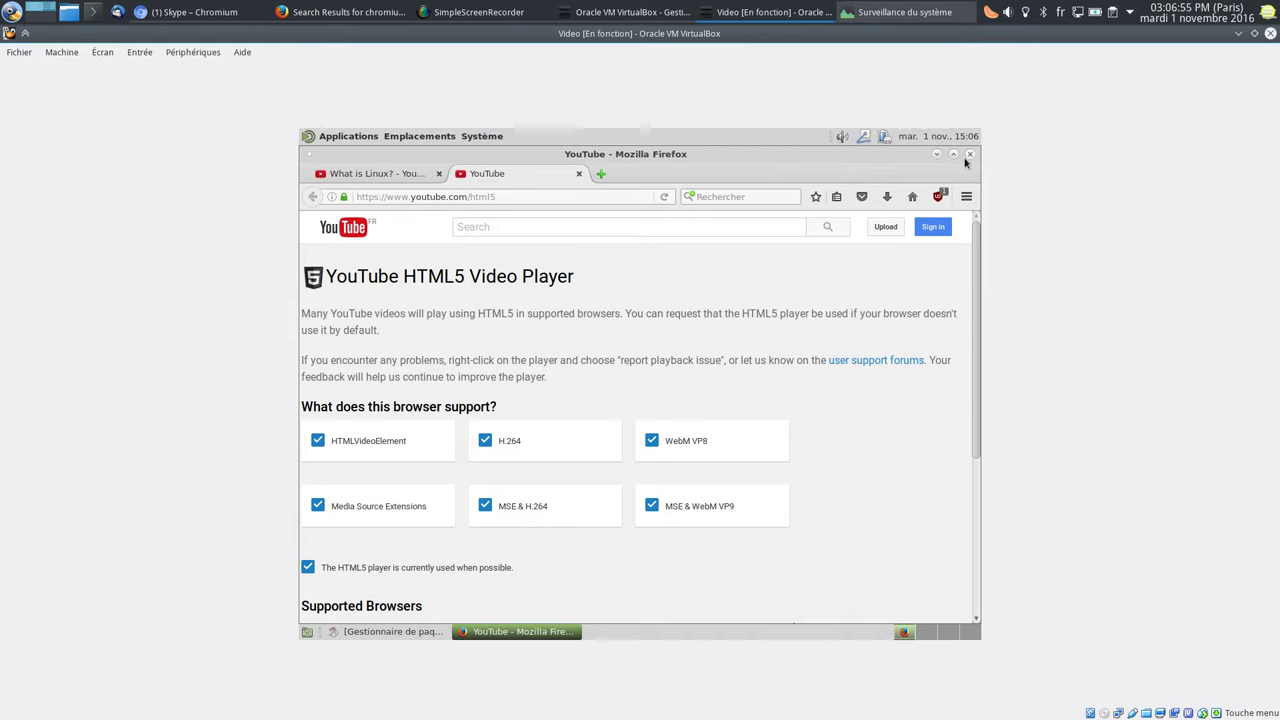
Step: Search the web for "altermusique", open Altermusique.org and go to the album page of "Ghandizilla Attacks!"
{"action": "left_click", "coordinate": [606, 195]}
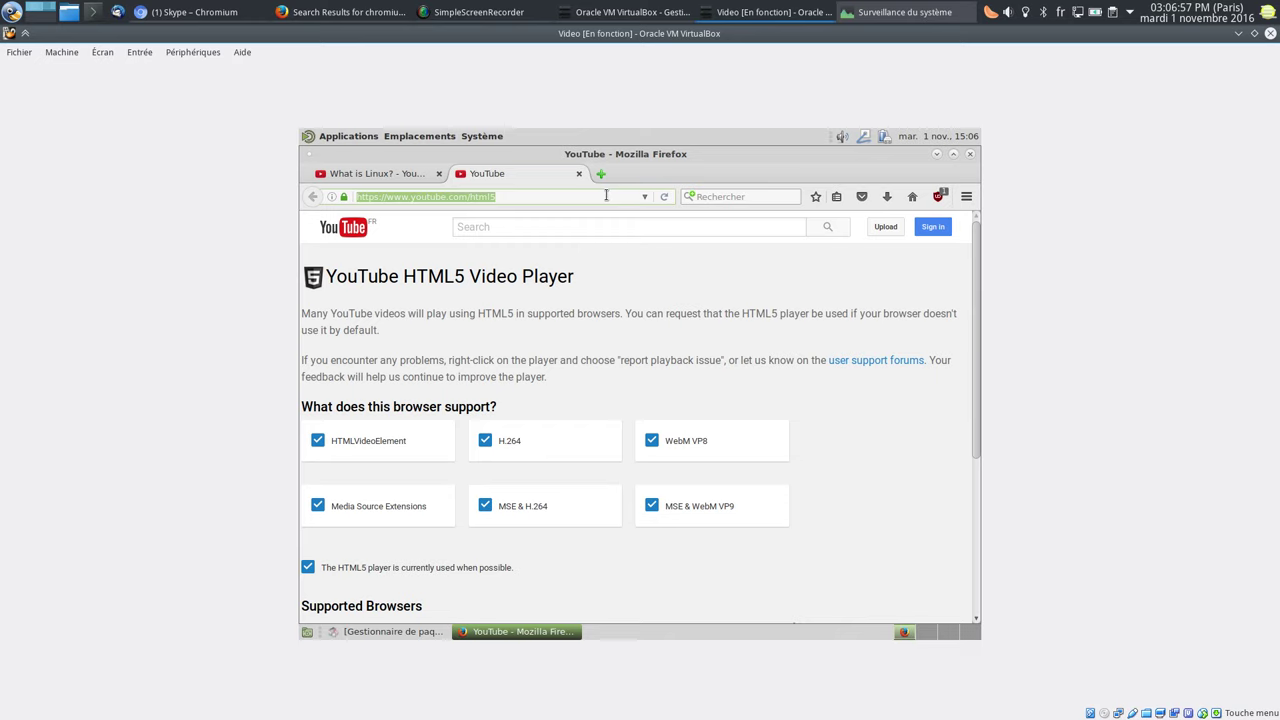
{"action": "type", "text": "alterm"}
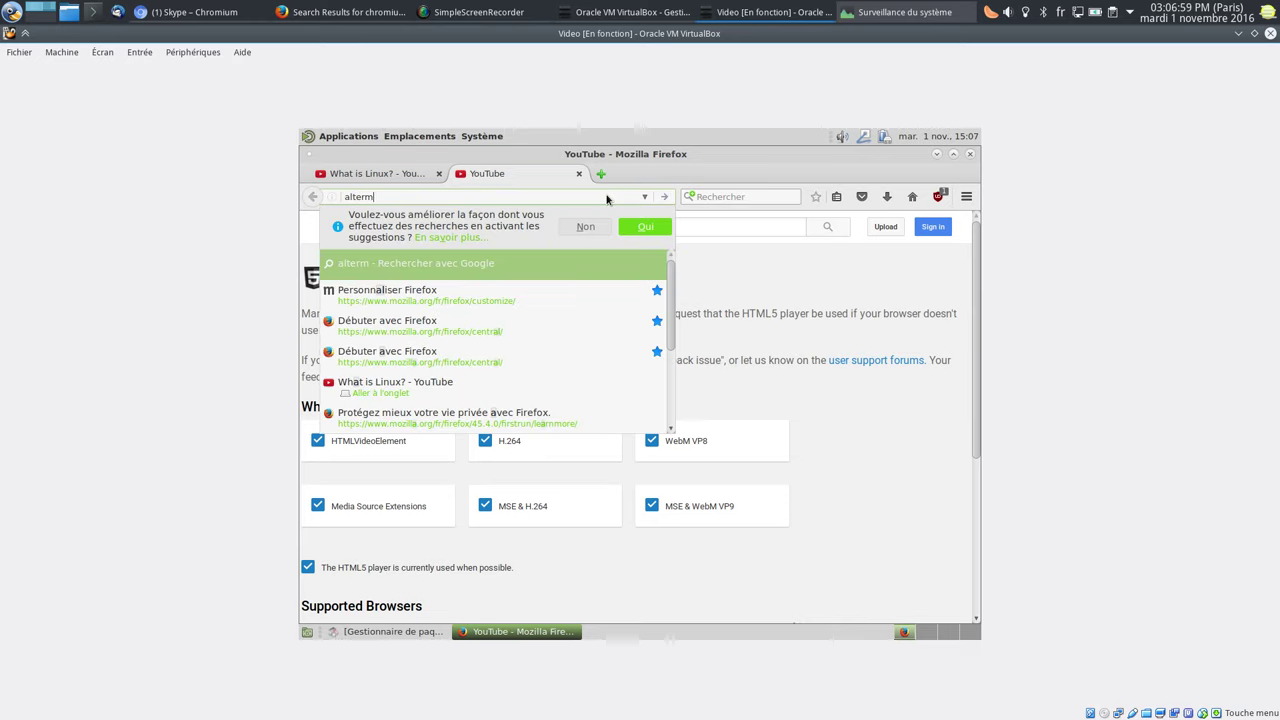
{"action": "type", "text": "usique"}
{"action": "key", "text": "Return"}
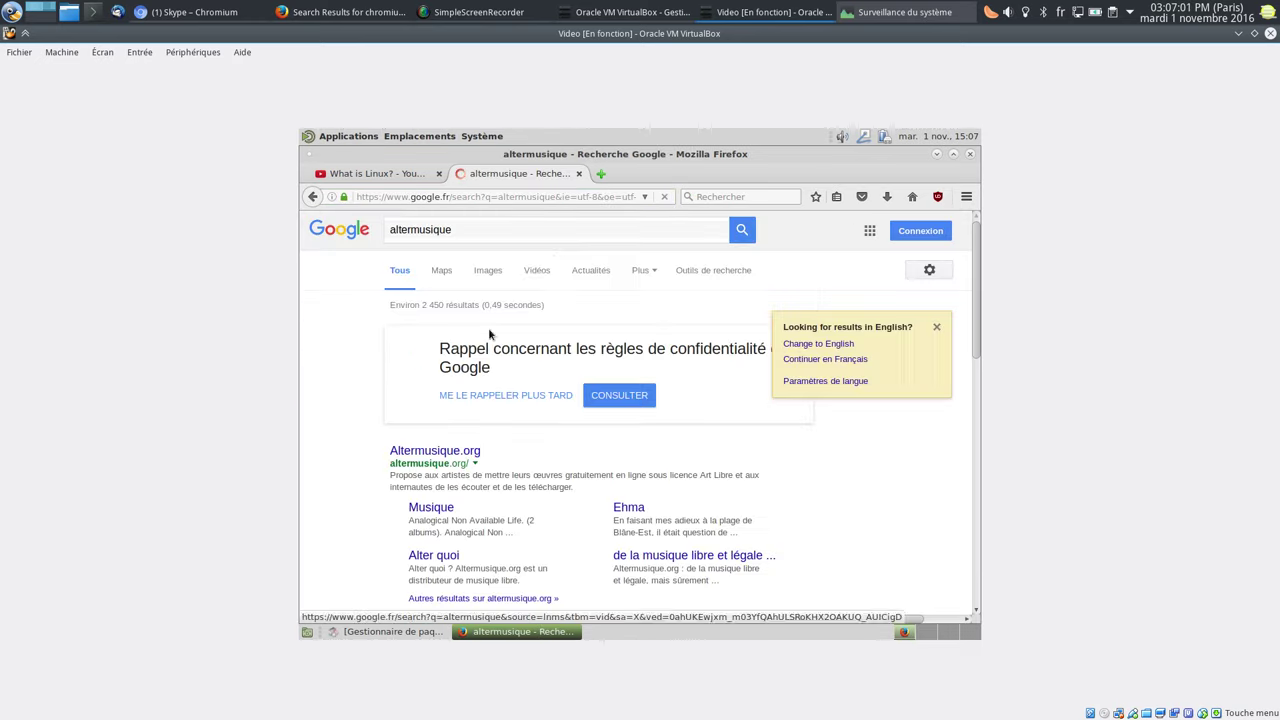
{"action": "left_click", "coordinate": [425, 452]}
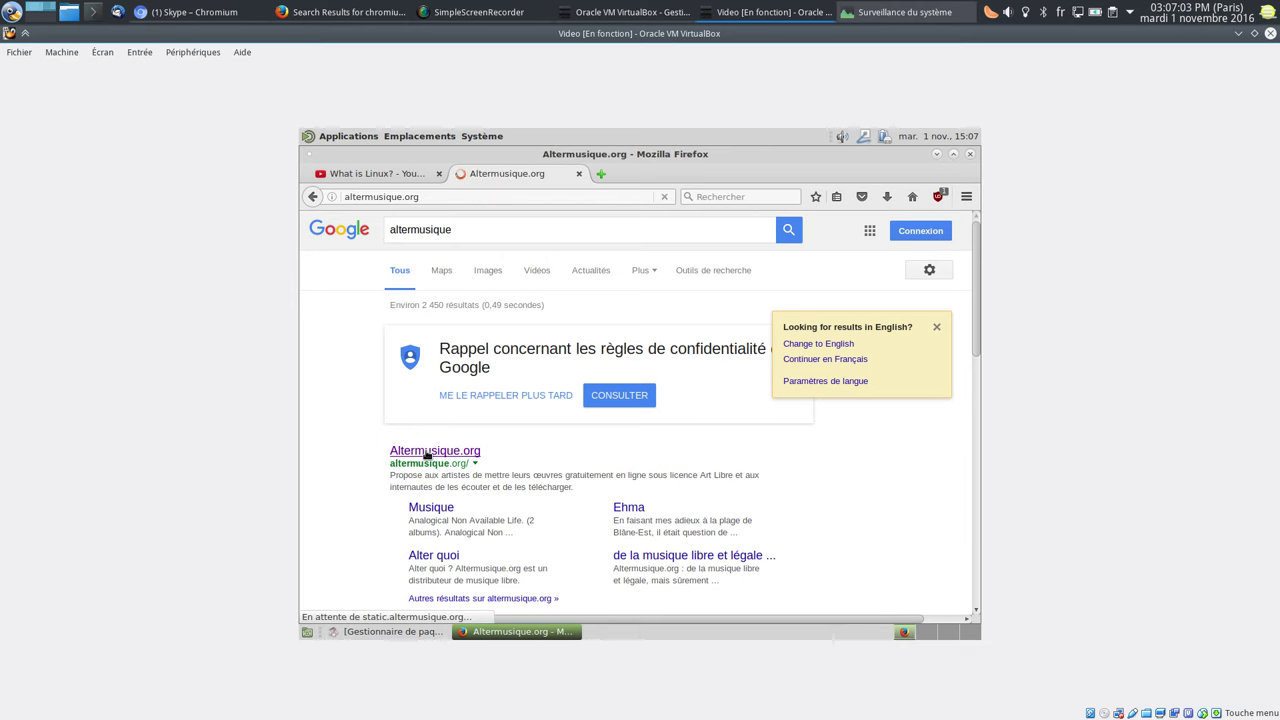
{"action": "left_click", "coordinate": [543, 535]}
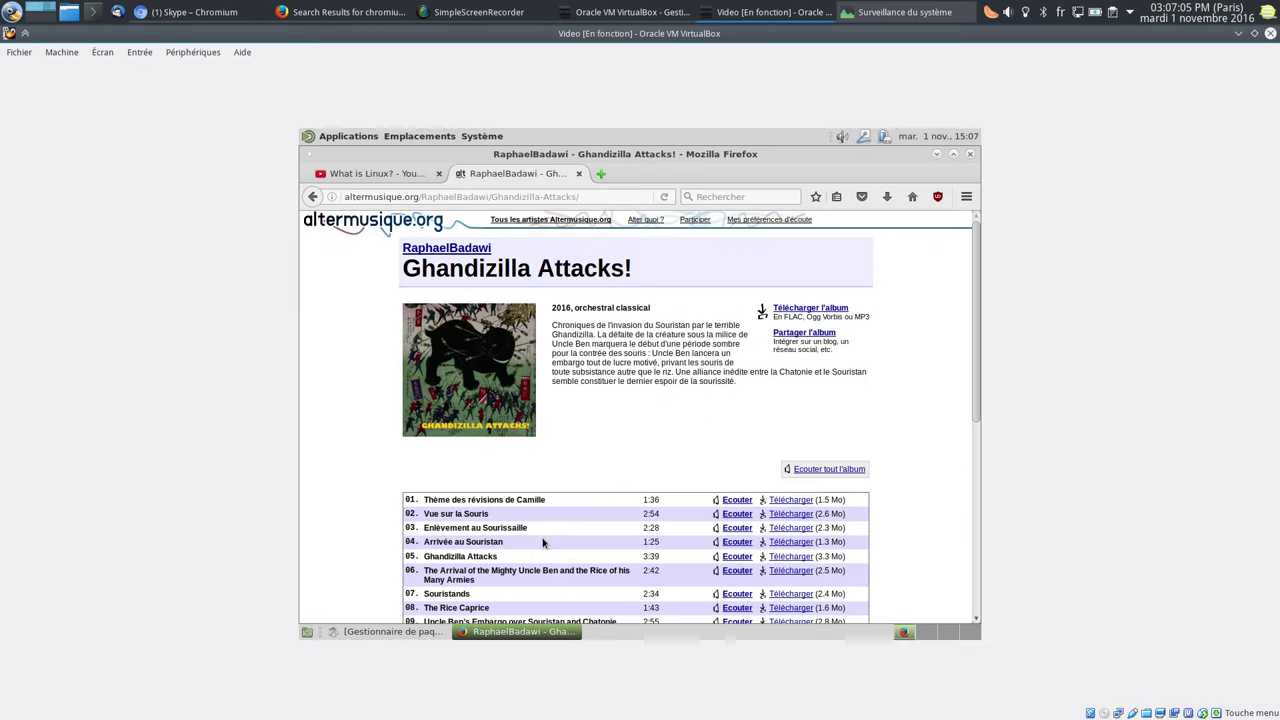
Step: Download the complete album in low-quality MP3, saving the zip archive to disk, and dismiss the download progress popup
{"action": "scroll", "coordinate": [560, 500], "scroll_direction": "down", "scroll_amount": 5}
{"action": "scroll", "coordinate": [585, 475], "scroll_direction": "down", "scroll_amount": 2}
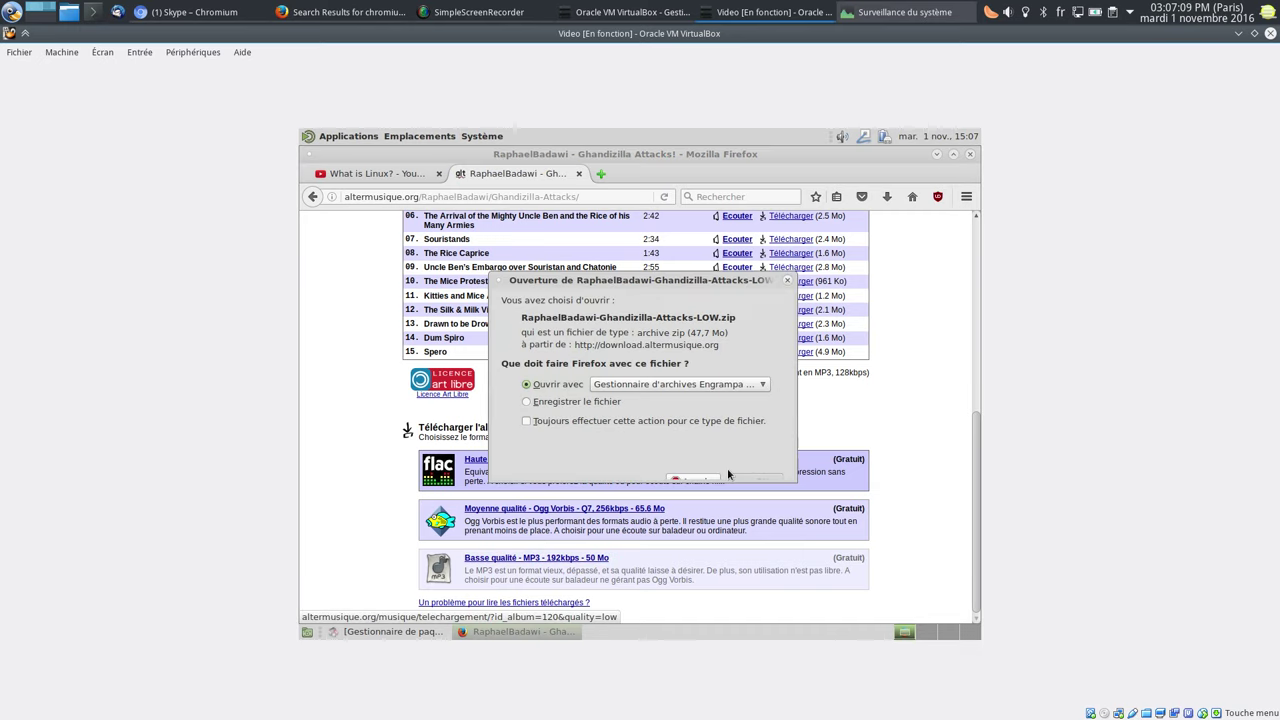
{"action": "left_click", "coordinate": [580, 401]}
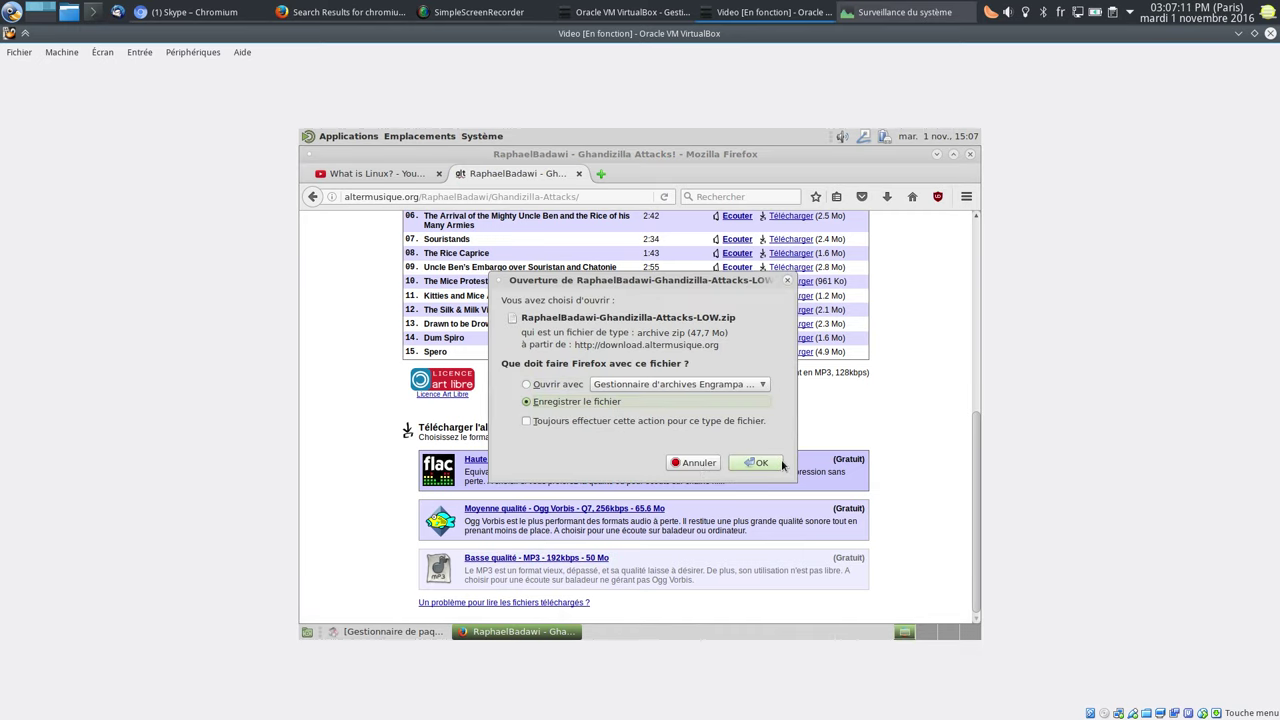
{"action": "left_click", "coordinate": [760, 463]}
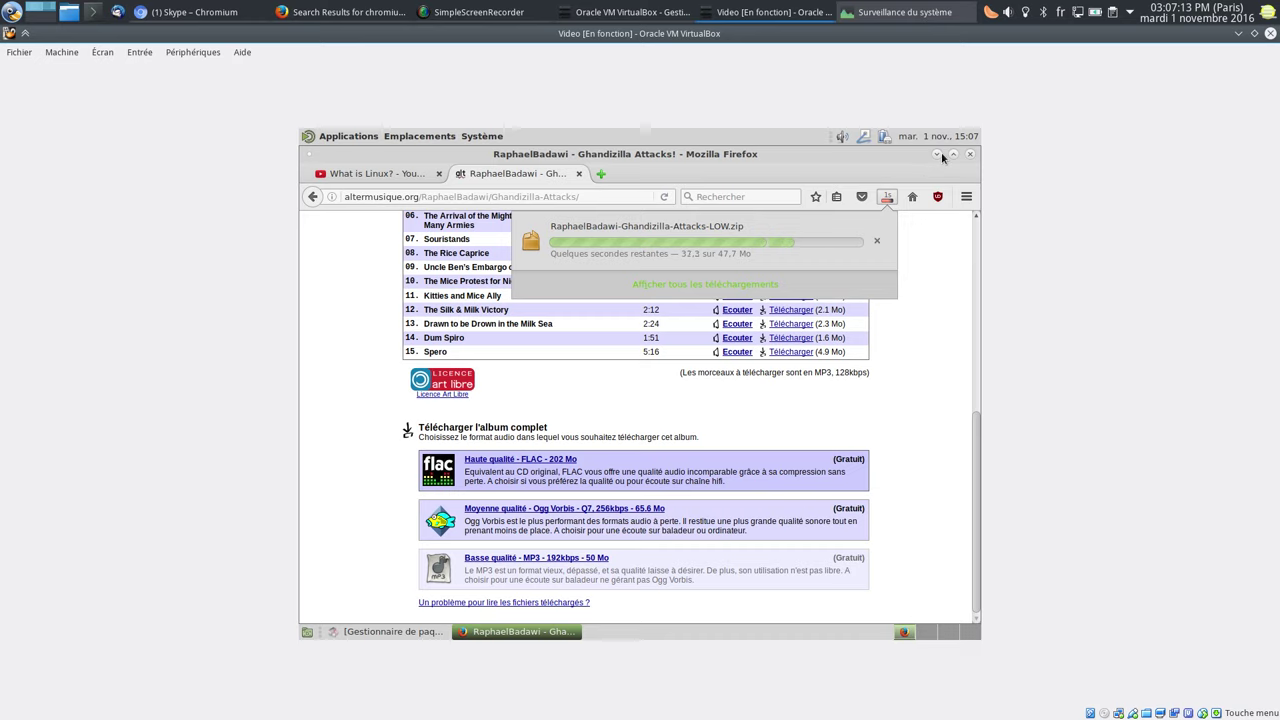
{"action": "left_click", "coordinate": [873, 162]}
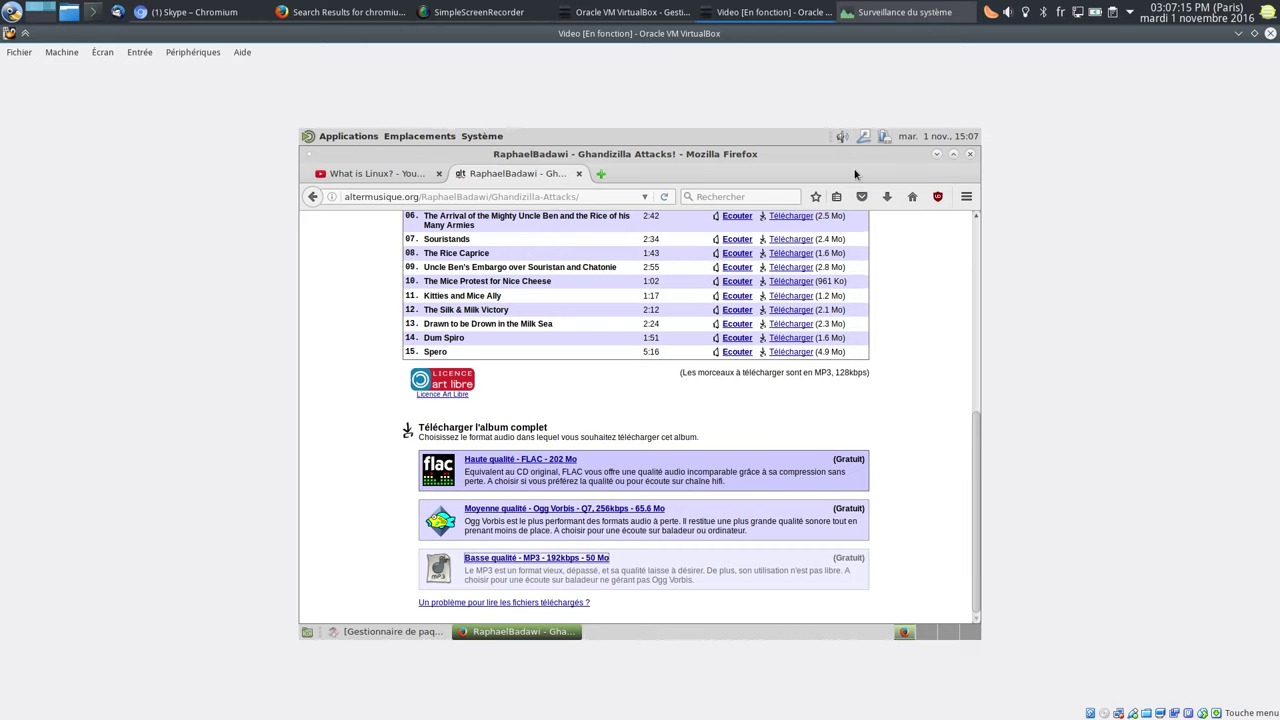
Step: Close Firefox with both of its tabs and select the personal folder on the desktop
{"action": "left_click", "coordinate": [969, 154]}
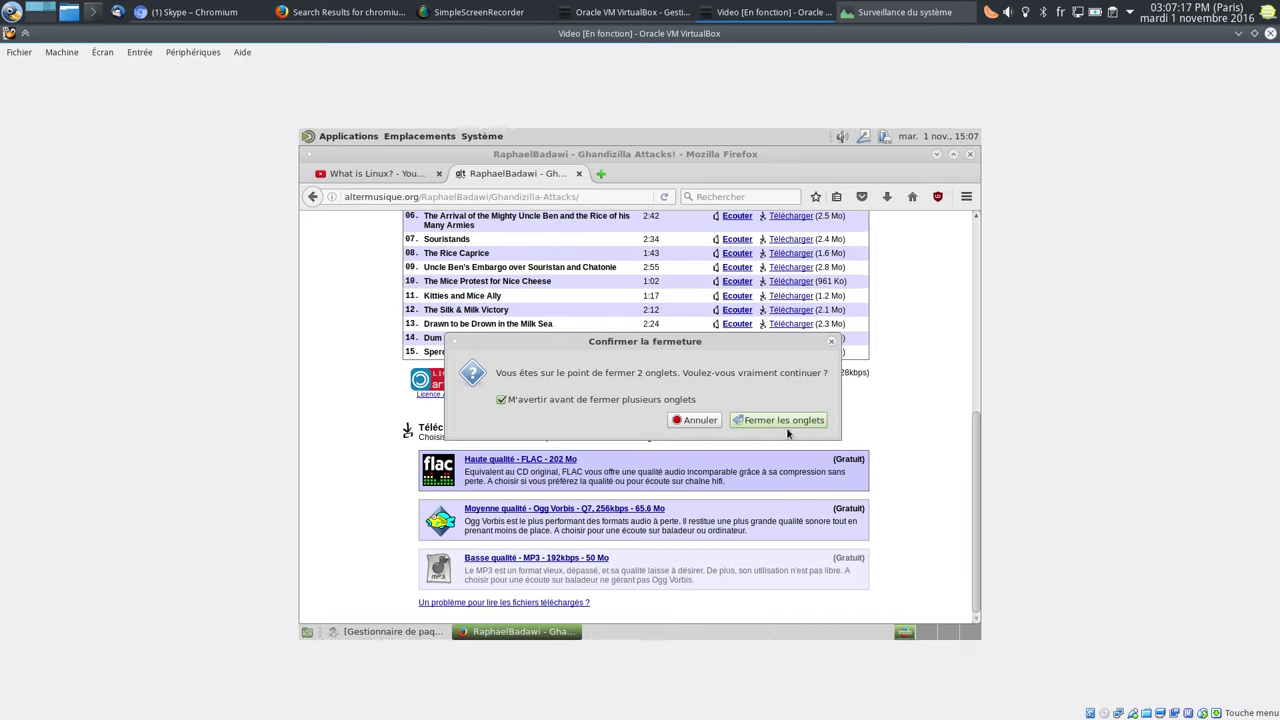
{"action": "left_click", "coordinate": [789, 421]}
{"action": "left_click", "coordinate": [357, 232]}
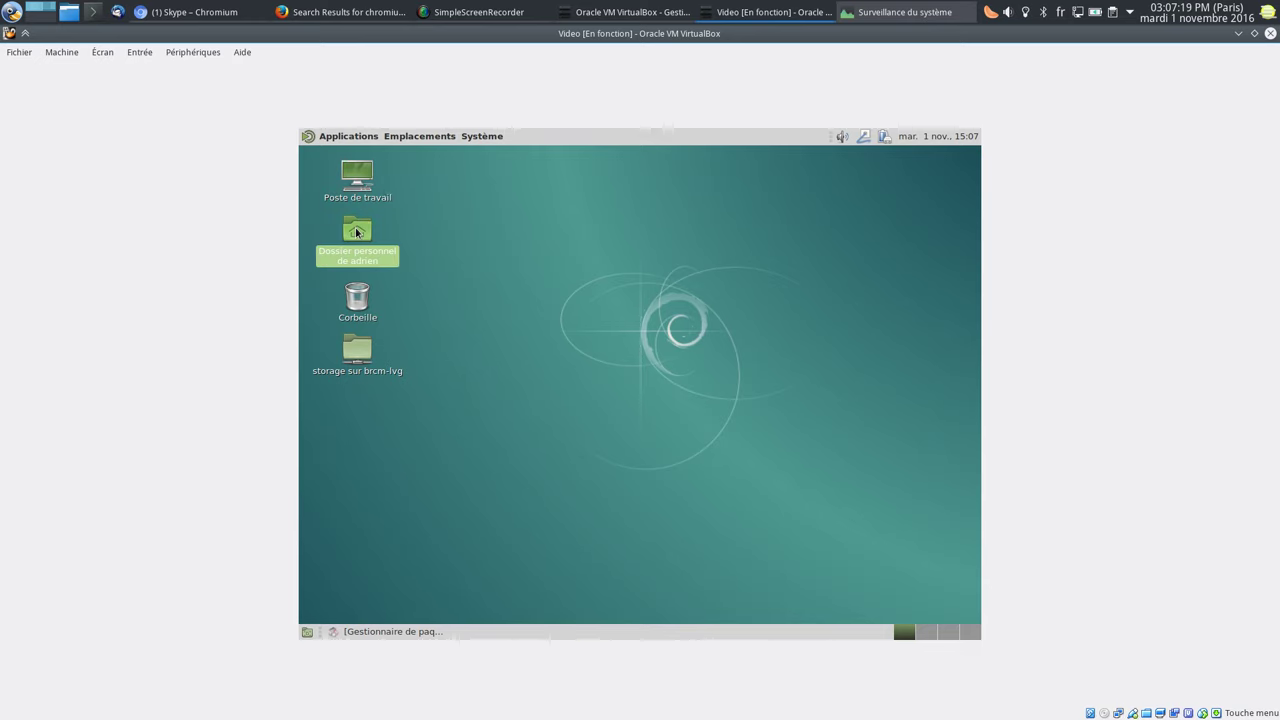
Step: Open the Téléchargements folder inside the personal folder and extract the Ghandizilla-Attacks LOW zip archive in place
{"action": "double_click", "coordinate": [357, 232]}
{"action": "left_click_drag", "start_coordinate": [563, 207], "coordinate": [588, 190]}
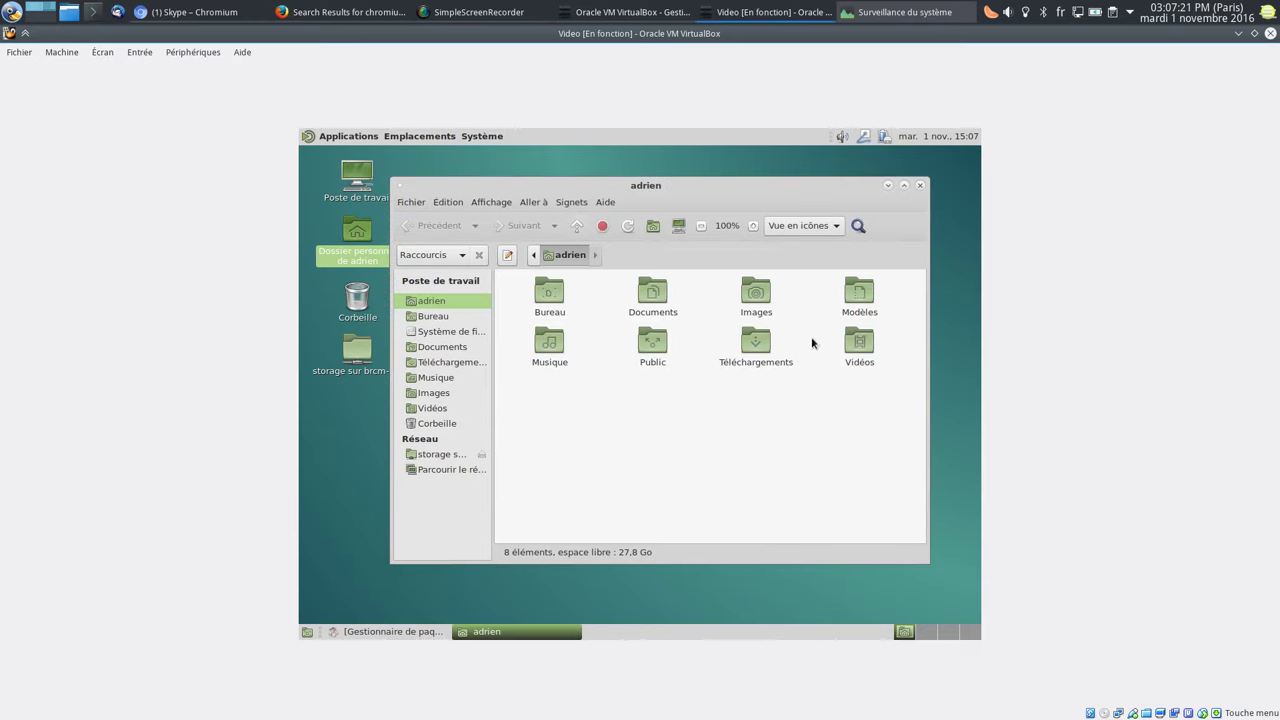
{"action": "double_click", "coordinate": [756, 345]}
{"action": "right_click", "coordinate": [546, 308]}
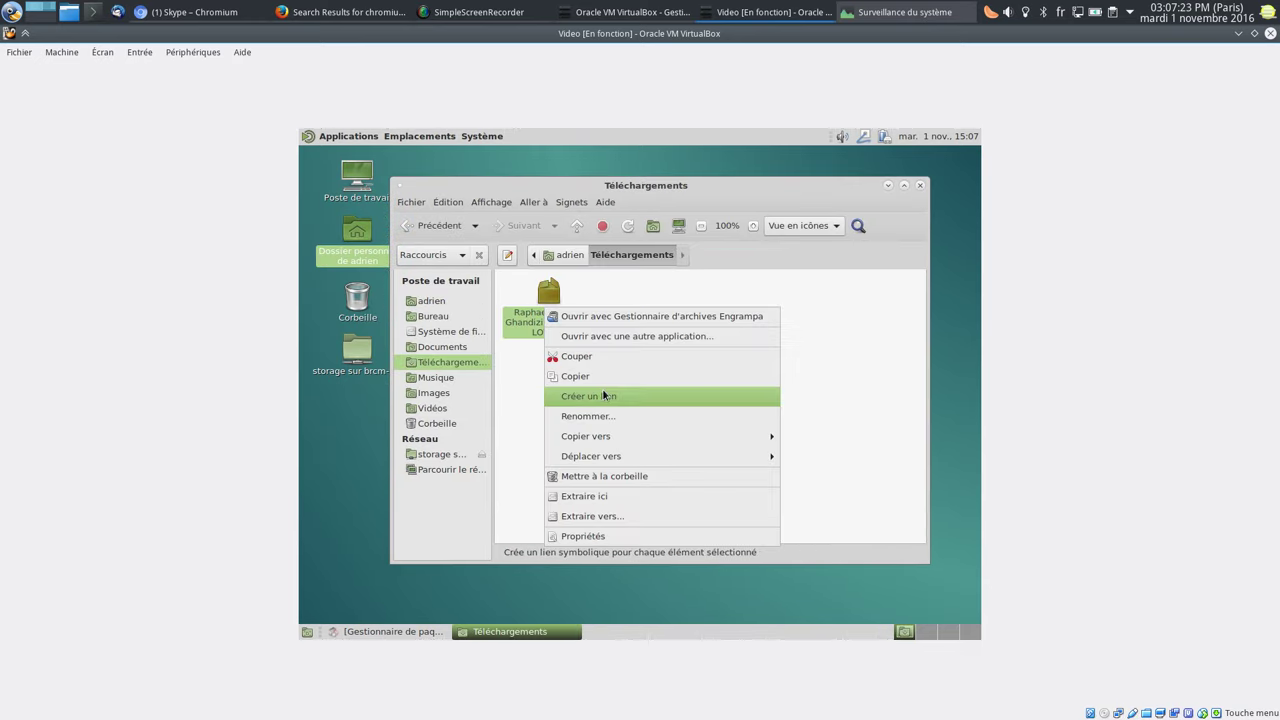
{"action": "left_click", "coordinate": [618, 500]}
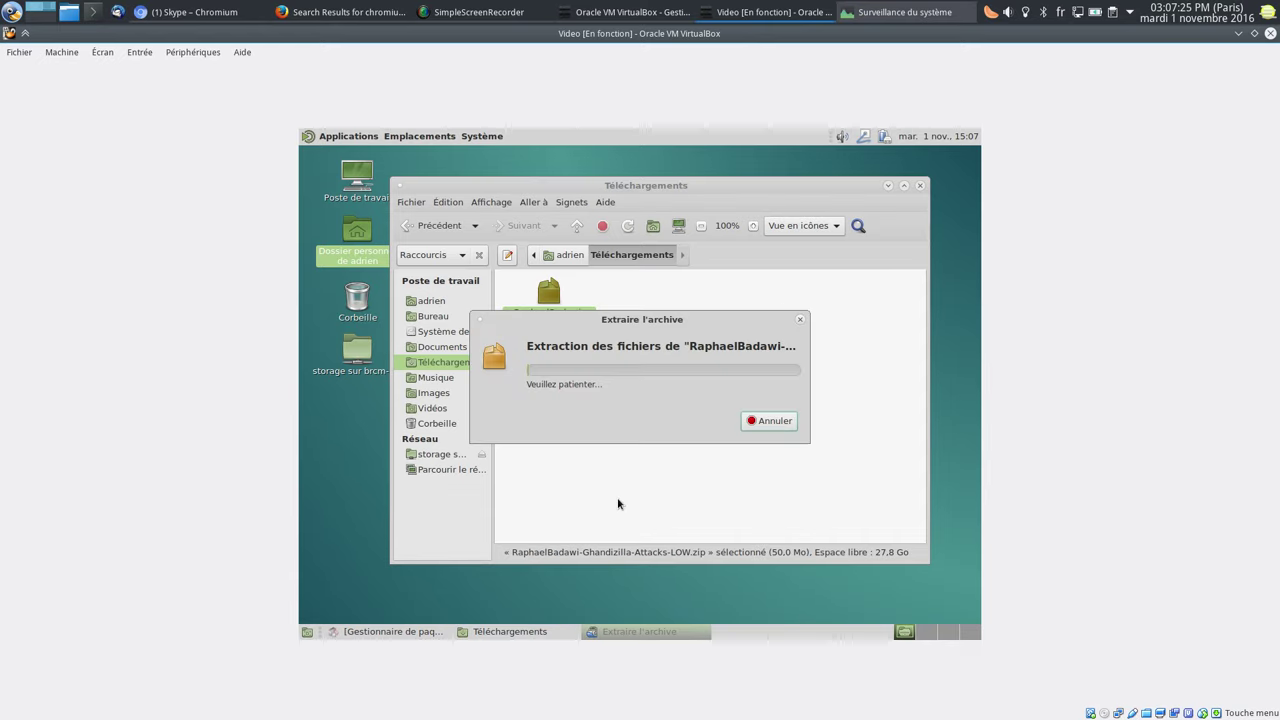
Step: Move the extracted Ghandizilla-Attacks album folder from Téléchargements to the Musique folder
{"action": "right_click", "coordinate": [561, 314]}
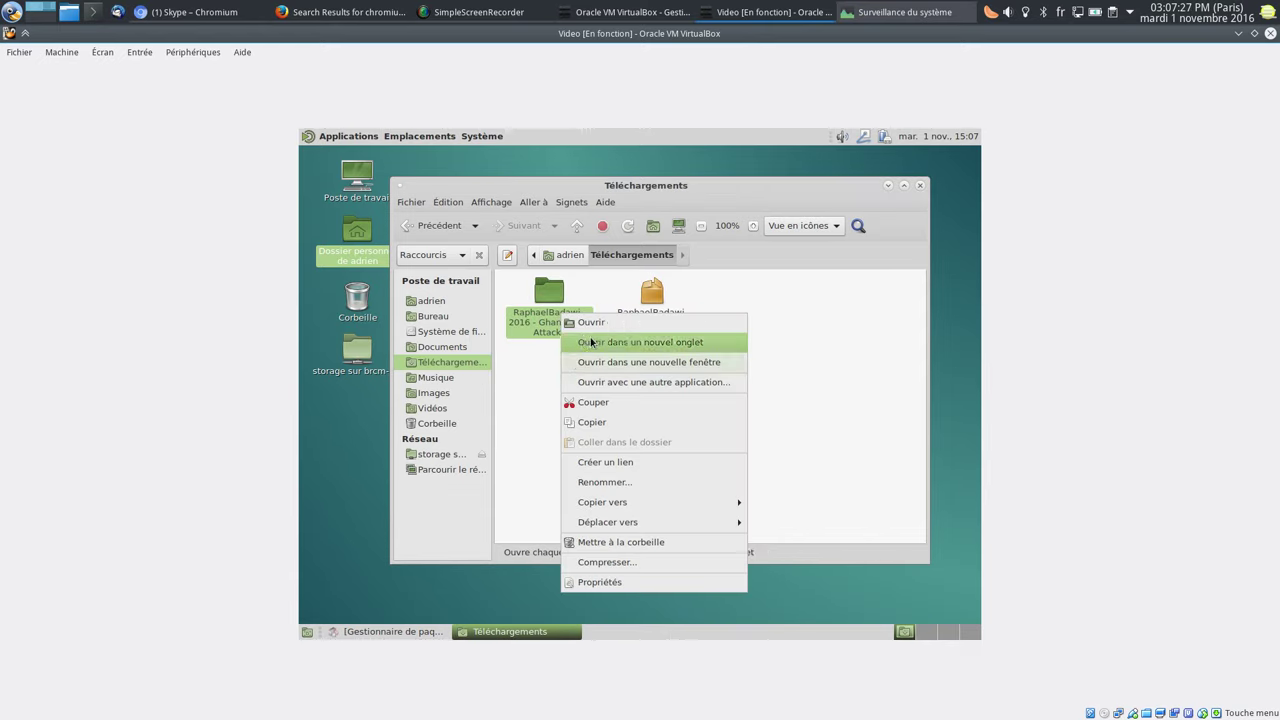
{"action": "left_click", "coordinate": [600, 402]}
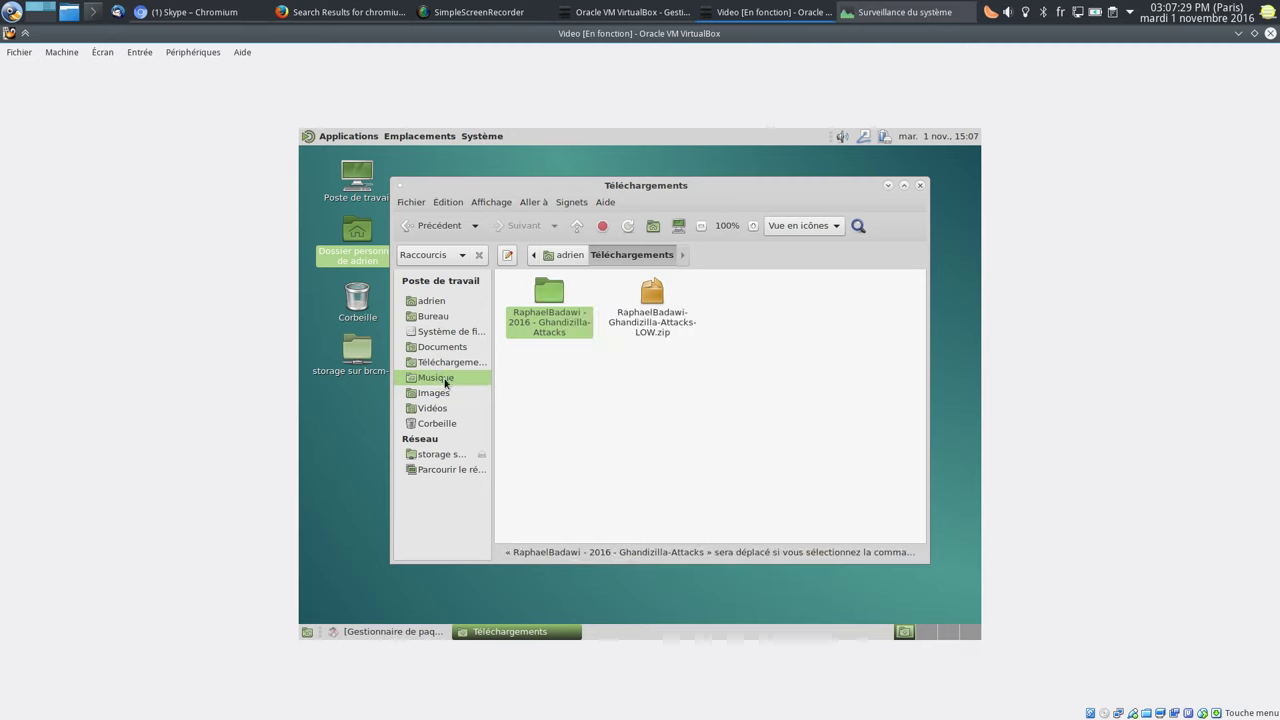
{"action": "left_click", "coordinate": [445, 381]}
{"action": "right_click", "coordinate": [584, 377]}
{"action": "left_click", "coordinate": [610, 467]}
Step: Open the album folder in Musique, try to play the first MP3 track and accept searching for a suitable application
{"action": "double_click", "coordinate": [537, 318]}
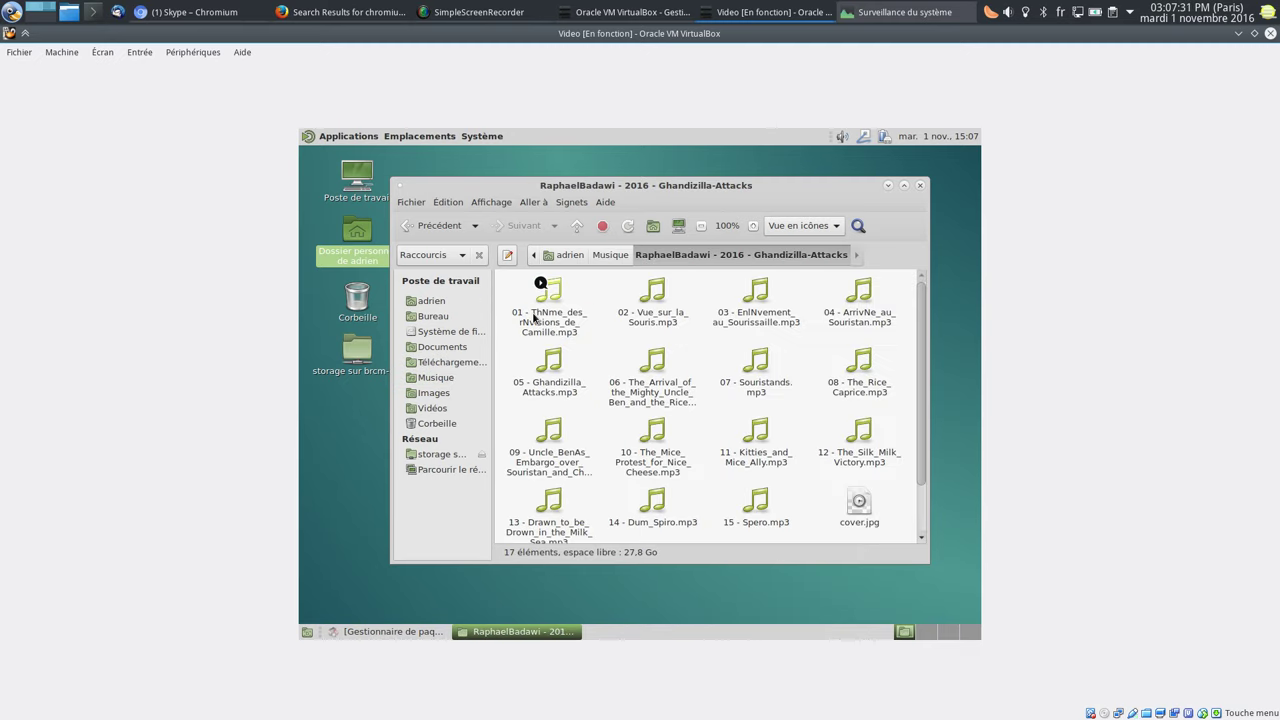
{"action": "double_click", "coordinate": [563, 325]}
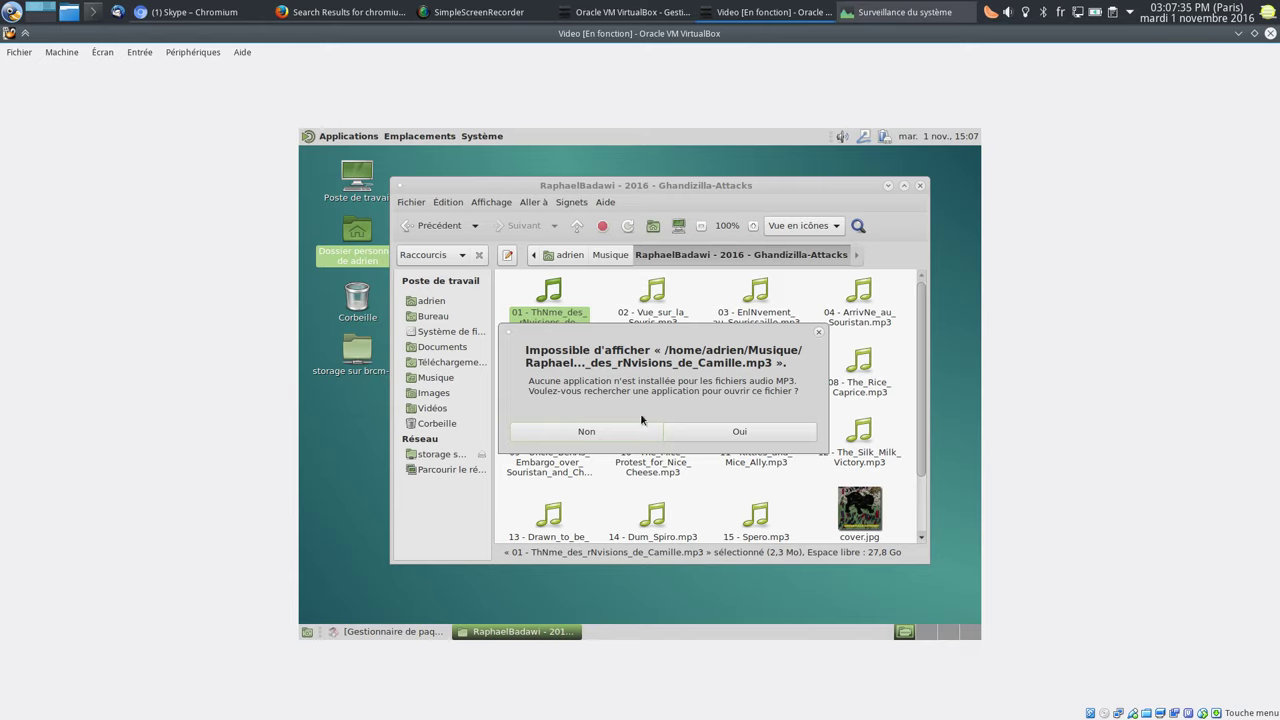
{"action": "left_click", "coordinate": [730, 436]}
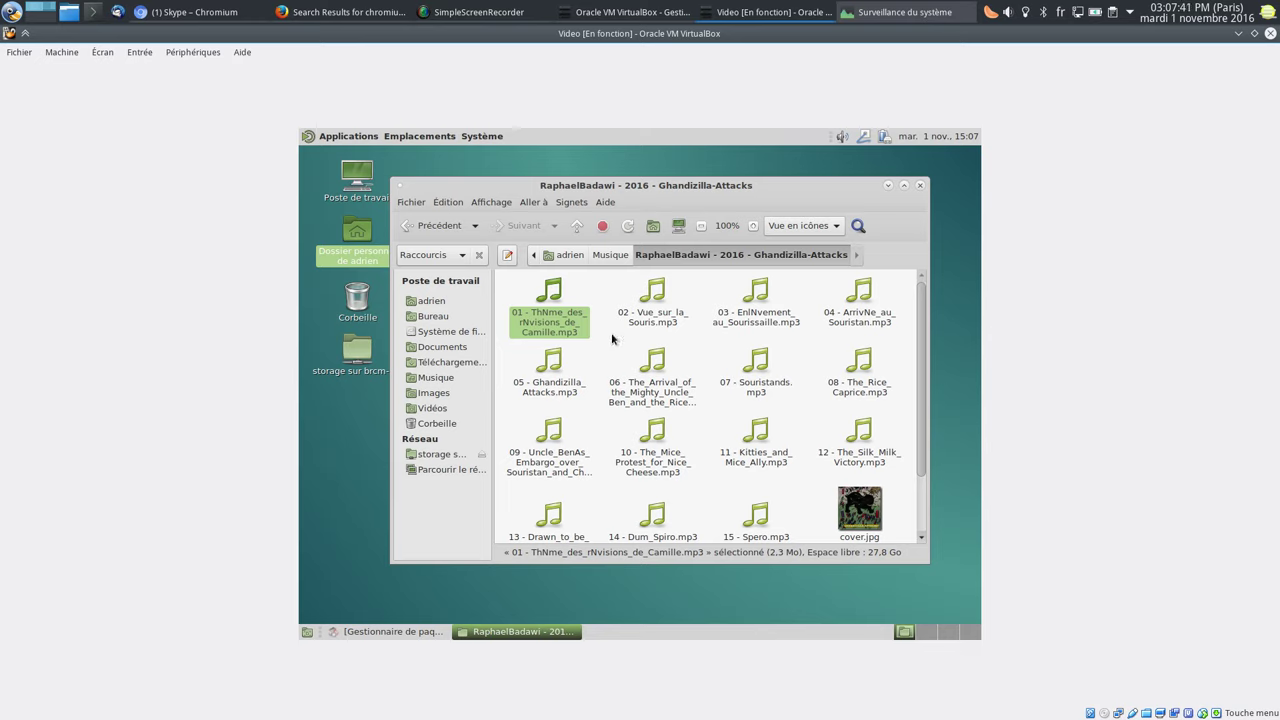
Step: Switch to the Synaptic package manager and search the packages for "gstream"
{"action": "left_click", "coordinate": [421, 633]}
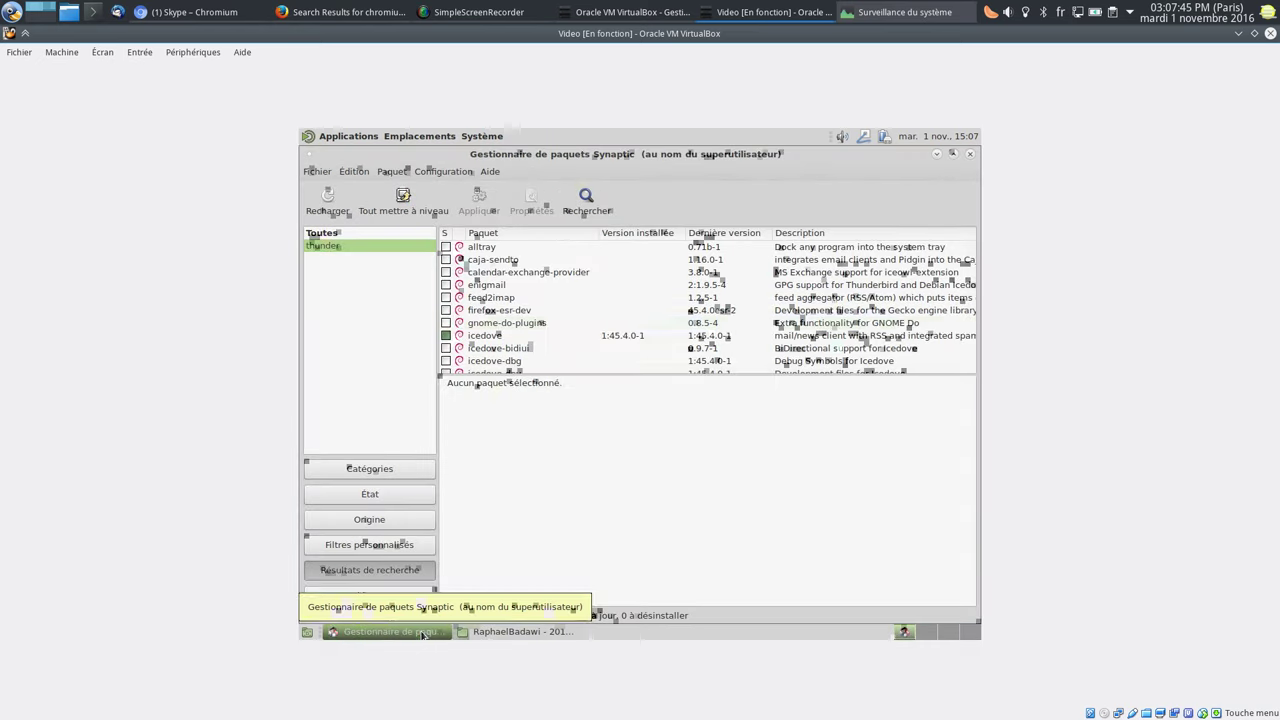
{"action": "left_click", "coordinate": [582, 205]}
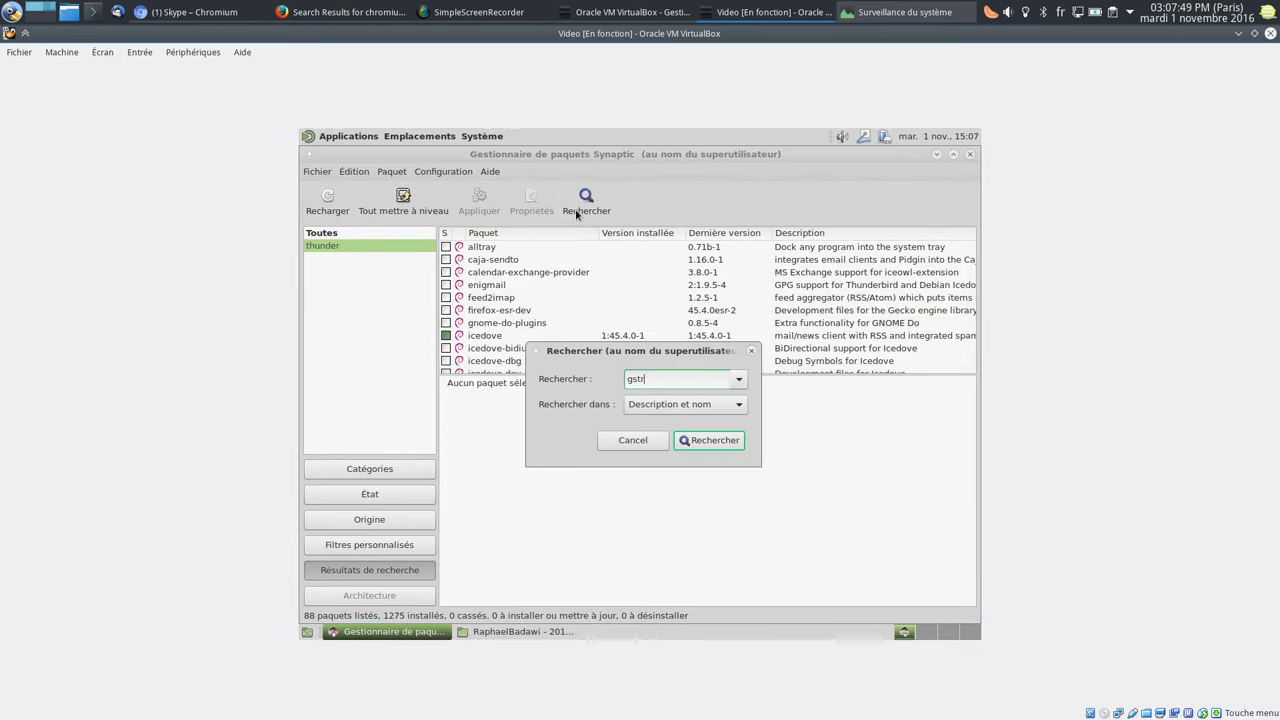
{"action": "key", "text": "Return"}
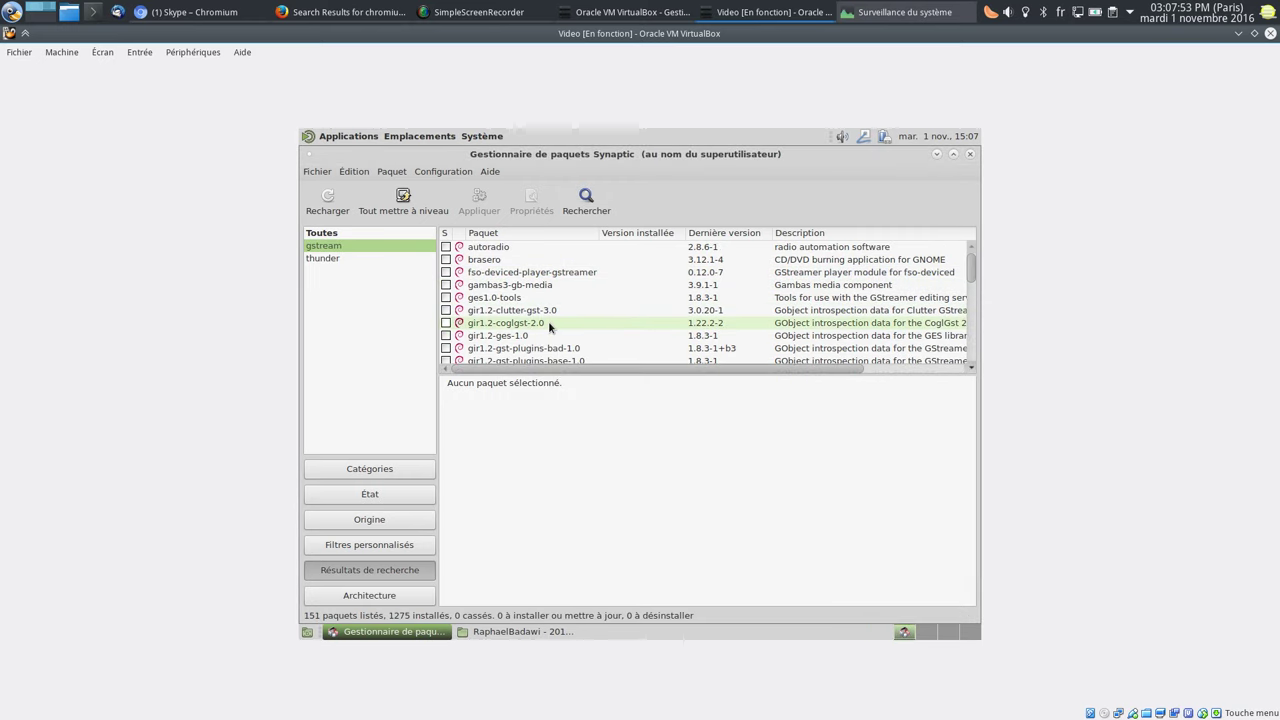
Step: Mark the gstreamer1.0-plugins-bad package for installation together with its required dependencies
{"action": "scroll", "coordinate": [548, 321], "scroll_direction": "down", "scroll_amount": 3}
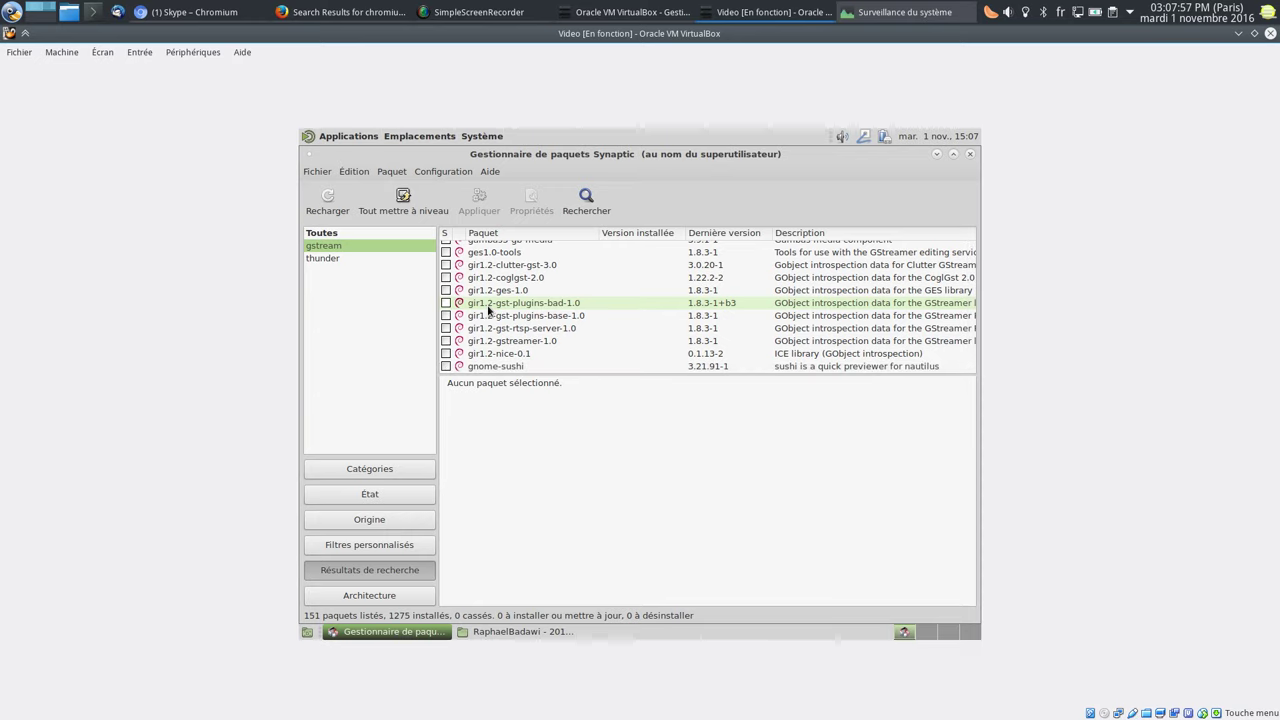
{"action": "scroll", "coordinate": [500, 318], "scroll_direction": "down", "scroll_amount": 10}
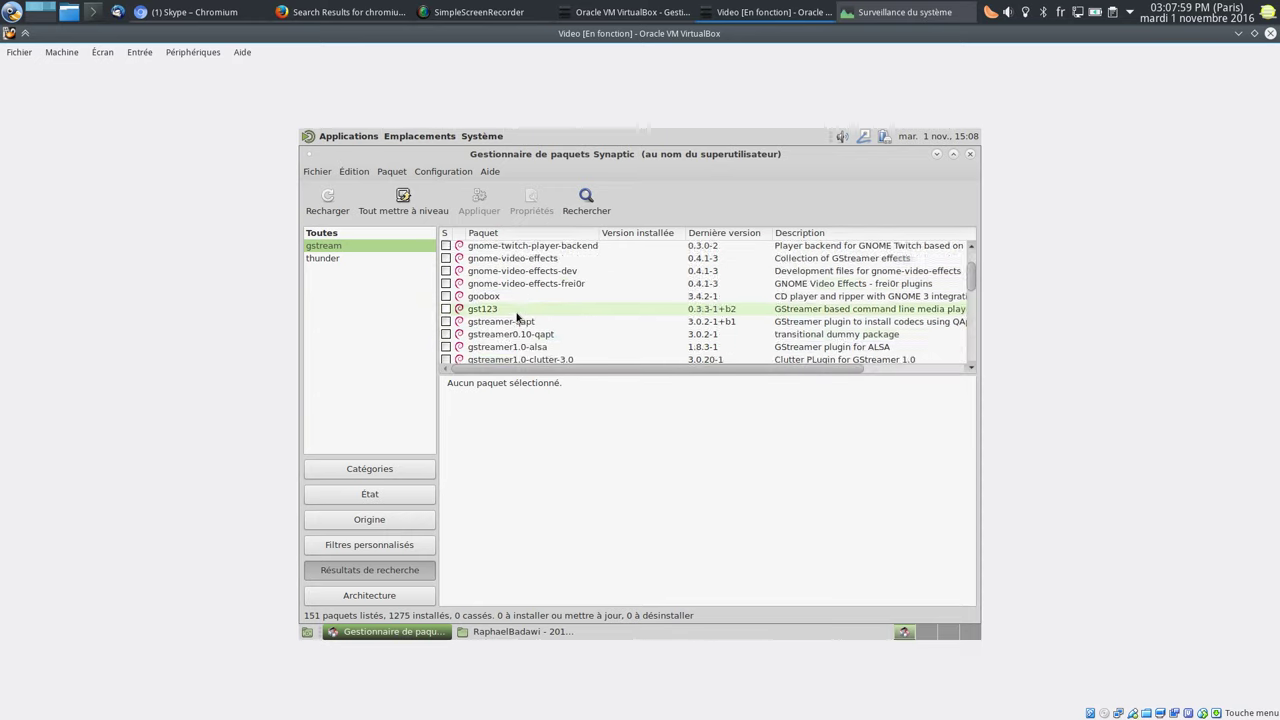
{"action": "scroll", "coordinate": [558, 341], "scroll_direction": "down", "scroll_amount": 5}
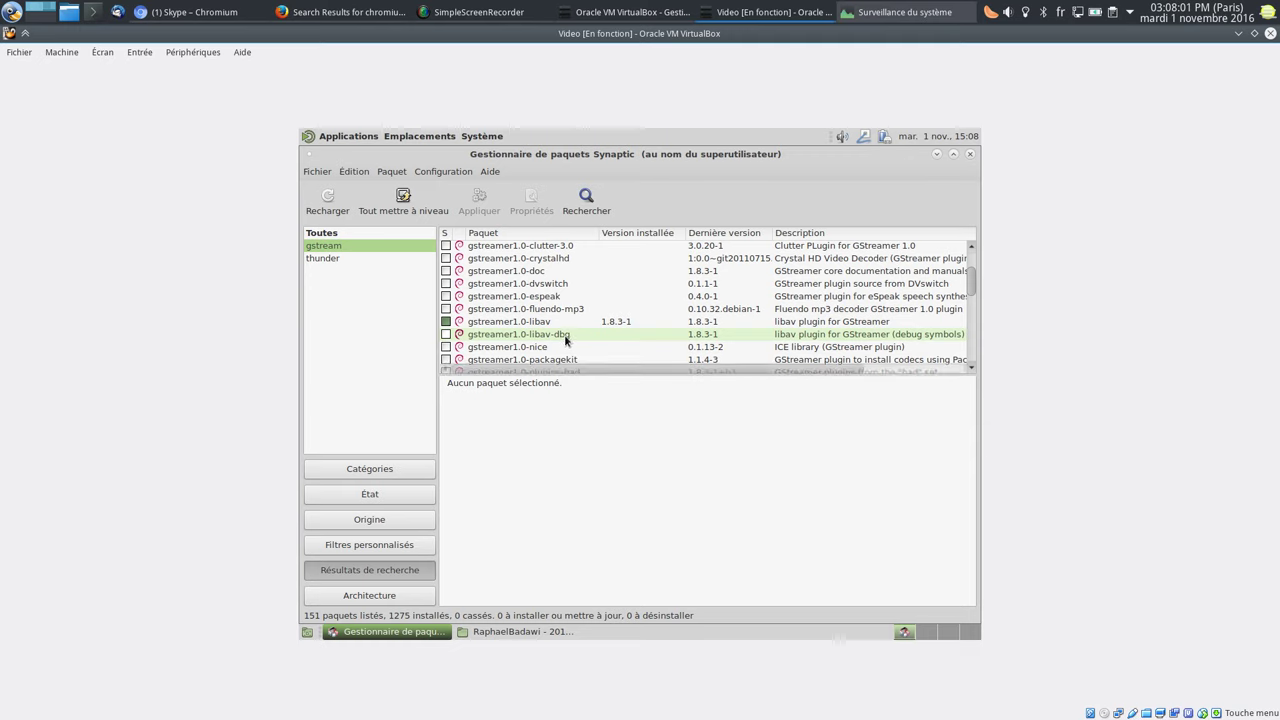
{"action": "scroll", "coordinate": [564, 341], "scroll_direction": "down", "scroll_amount": 2}
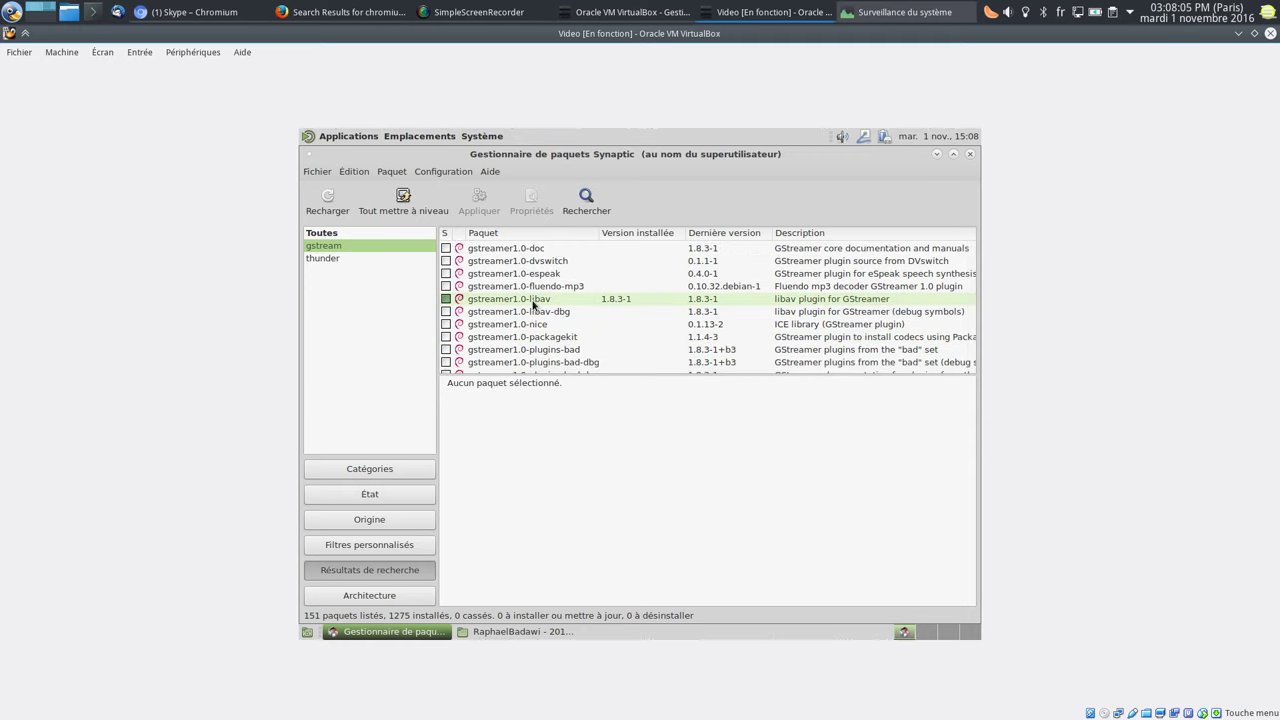
{"action": "scroll", "coordinate": [535, 312], "scroll_direction": "down", "scroll_amount": 2}
{"action": "right_click", "coordinate": [540, 328]}
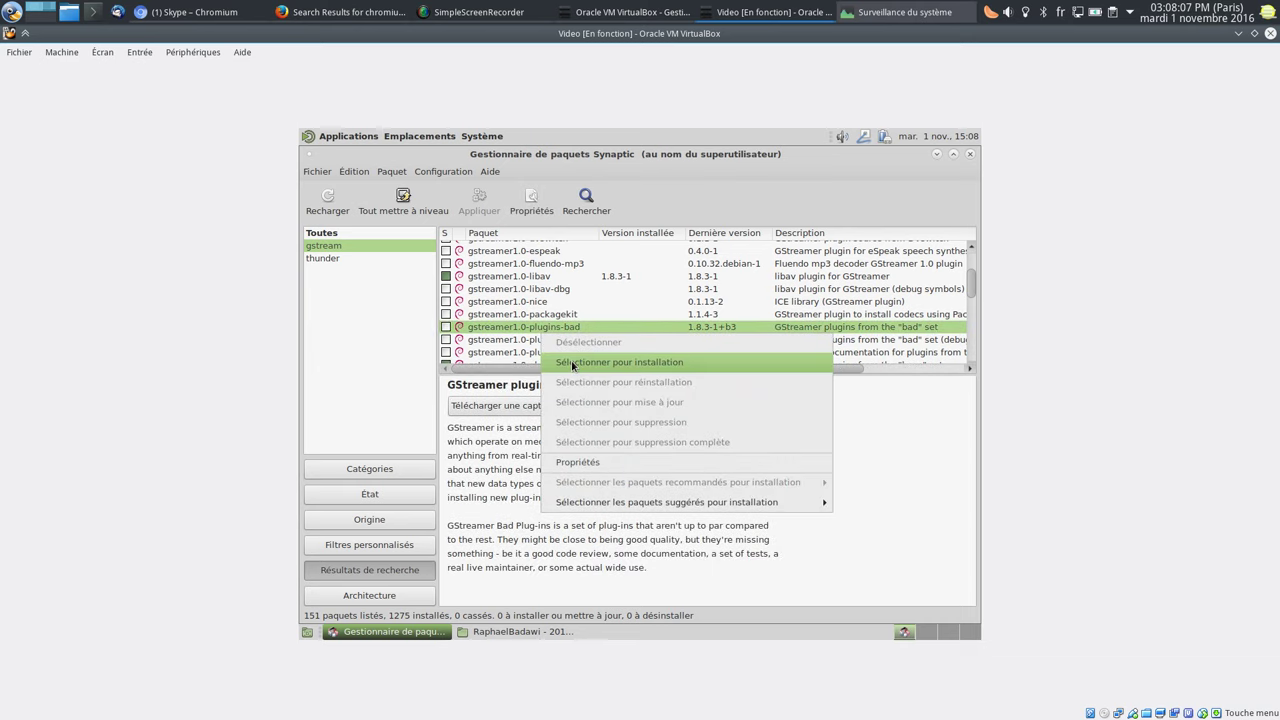
{"action": "left_click", "coordinate": [572, 363]}
{"action": "left_click", "coordinate": [705, 505]}
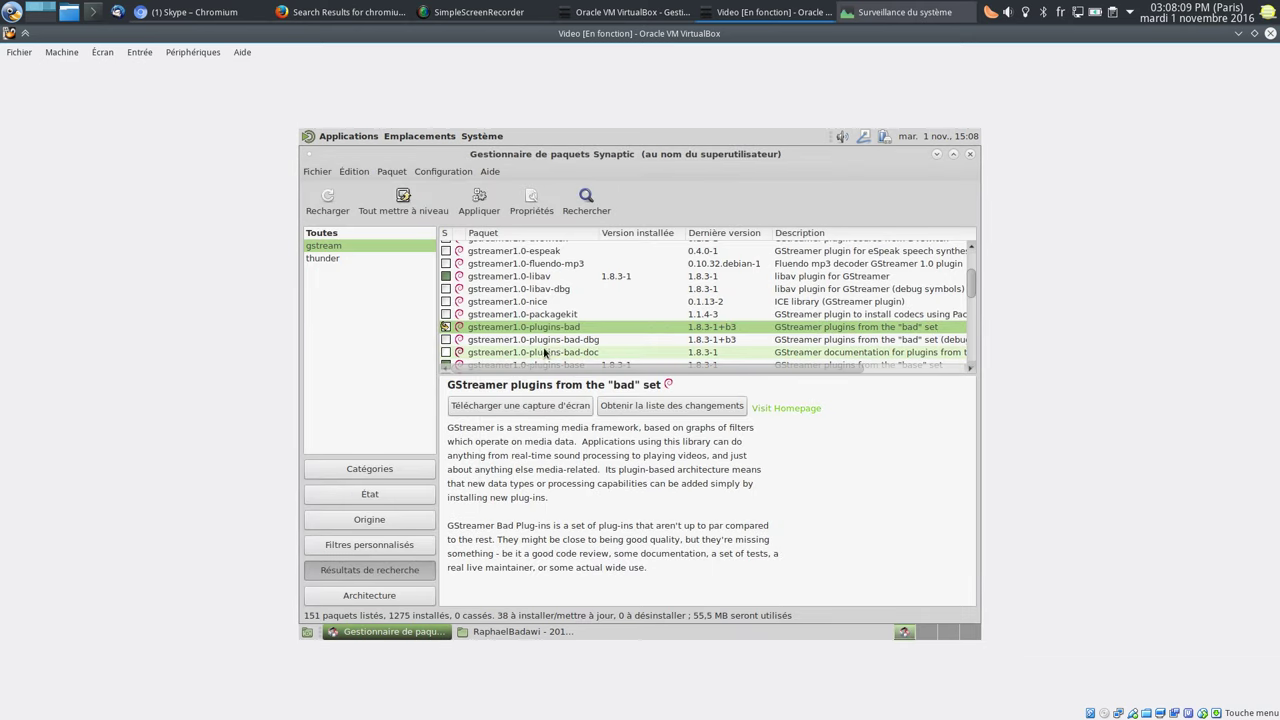
Step: Mark gstreamer1.0-plugins-ugly and its dependencies for installation, and apply all the marked changes
{"action": "scroll", "coordinate": [586, 351], "scroll_direction": "down", "scroll_amount": 4}
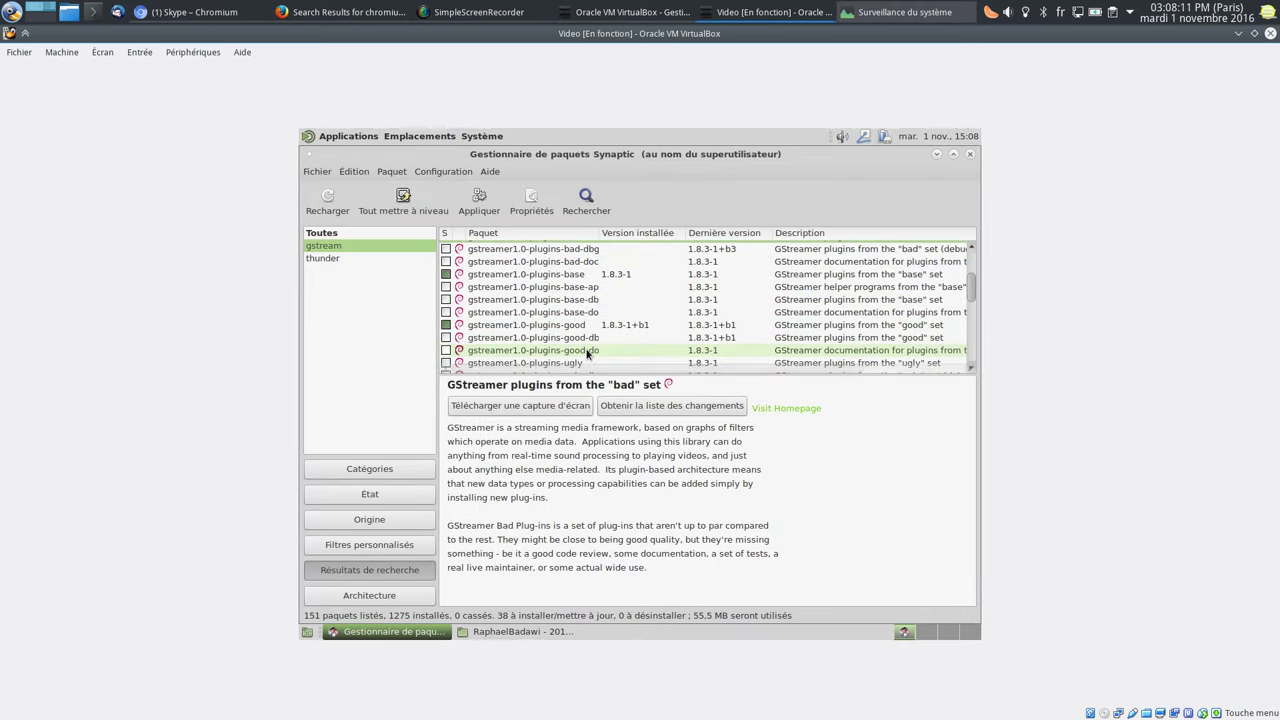
{"action": "scroll", "coordinate": [579, 330], "scroll_direction": "down", "scroll_amount": 2}
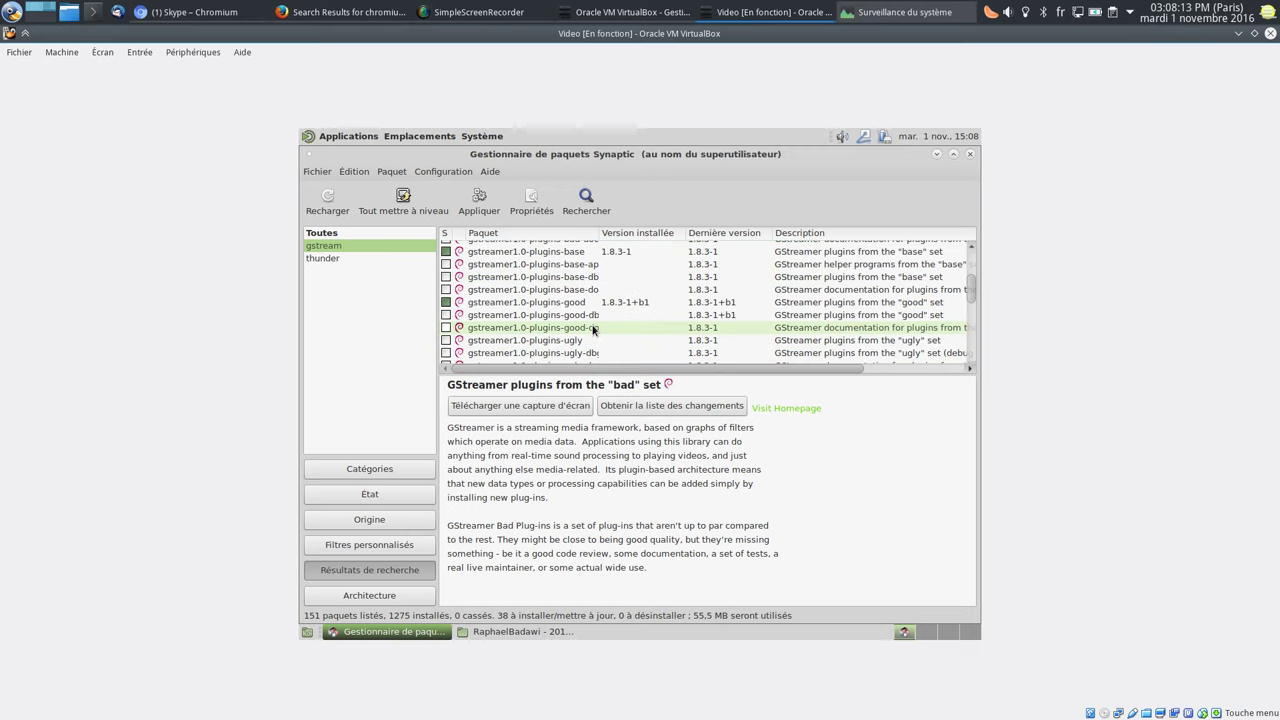
{"action": "right_click", "coordinate": [581, 319]}
{"action": "left_click", "coordinate": [612, 350]}
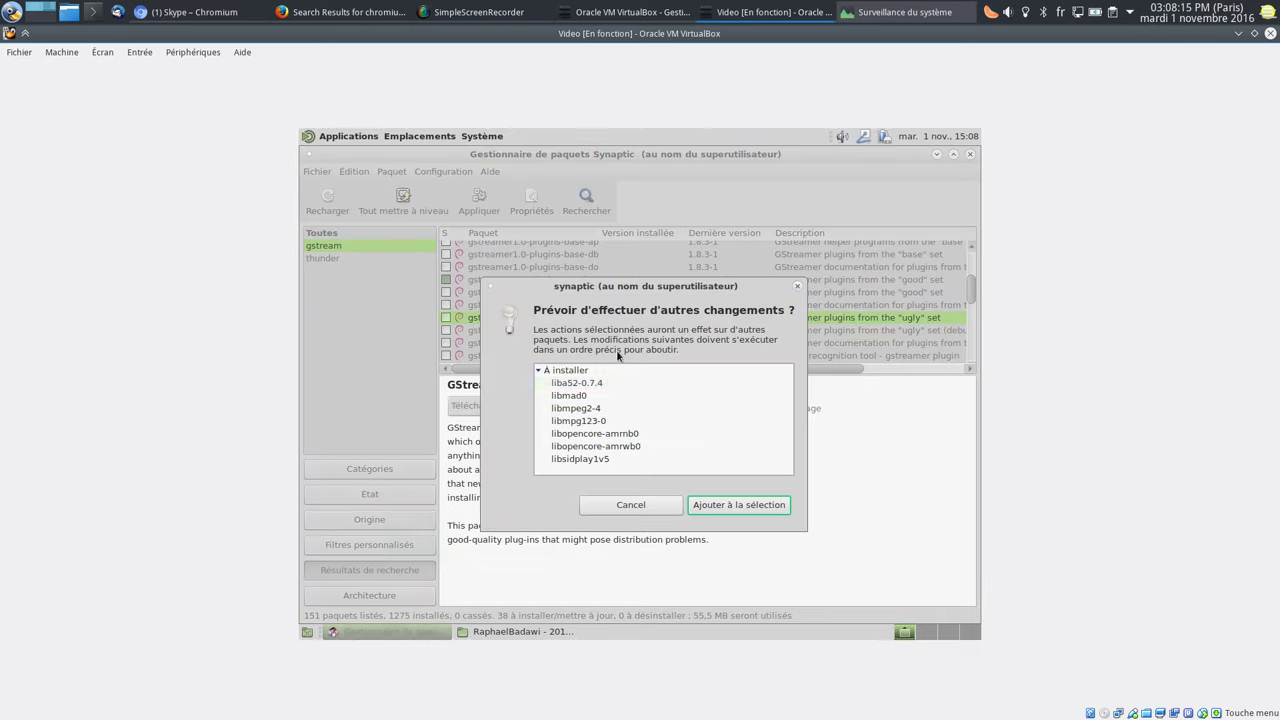
{"action": "left_click", "coordinate": [740, 503]}
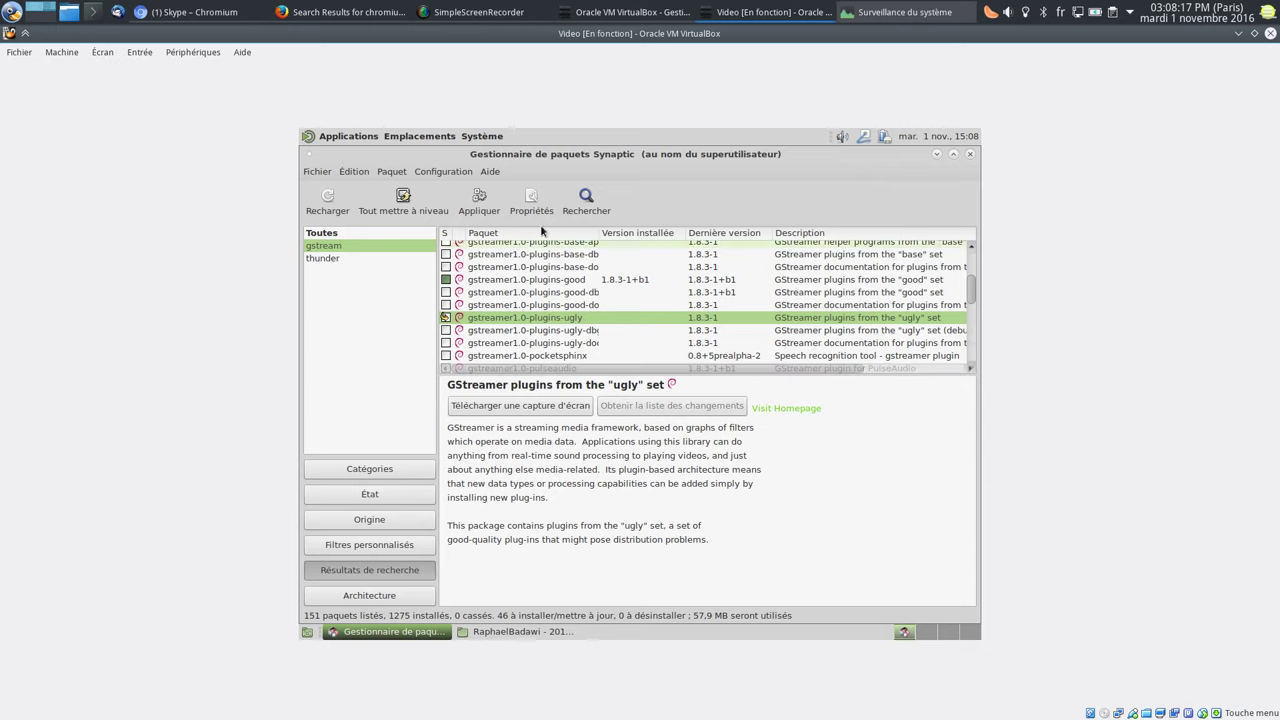
{"action": "left_click", "coordinate": [479, 198]}
{"action": "left_click", "coordinate": [858, 518]}
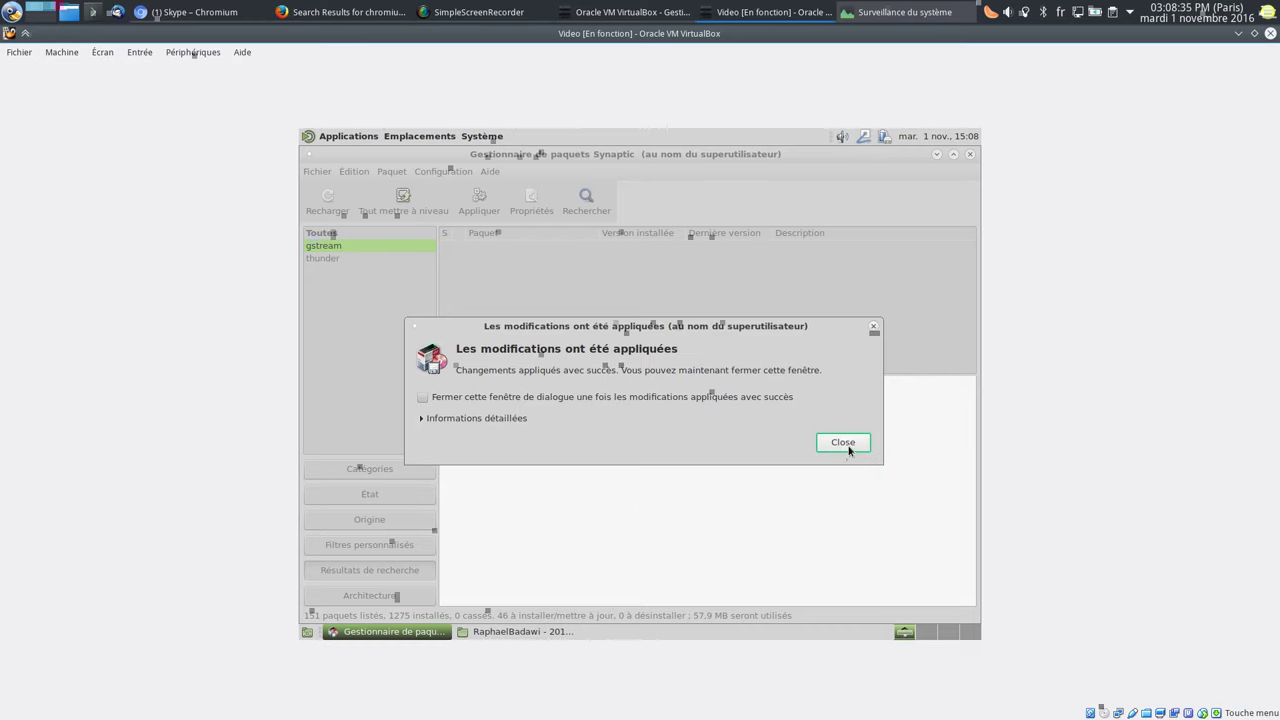
Step: Try again to open the first MP3 track in the album folder, decline the application search and minimize the folder window
{"action": "left_click", "coordinate": [540, 634]}
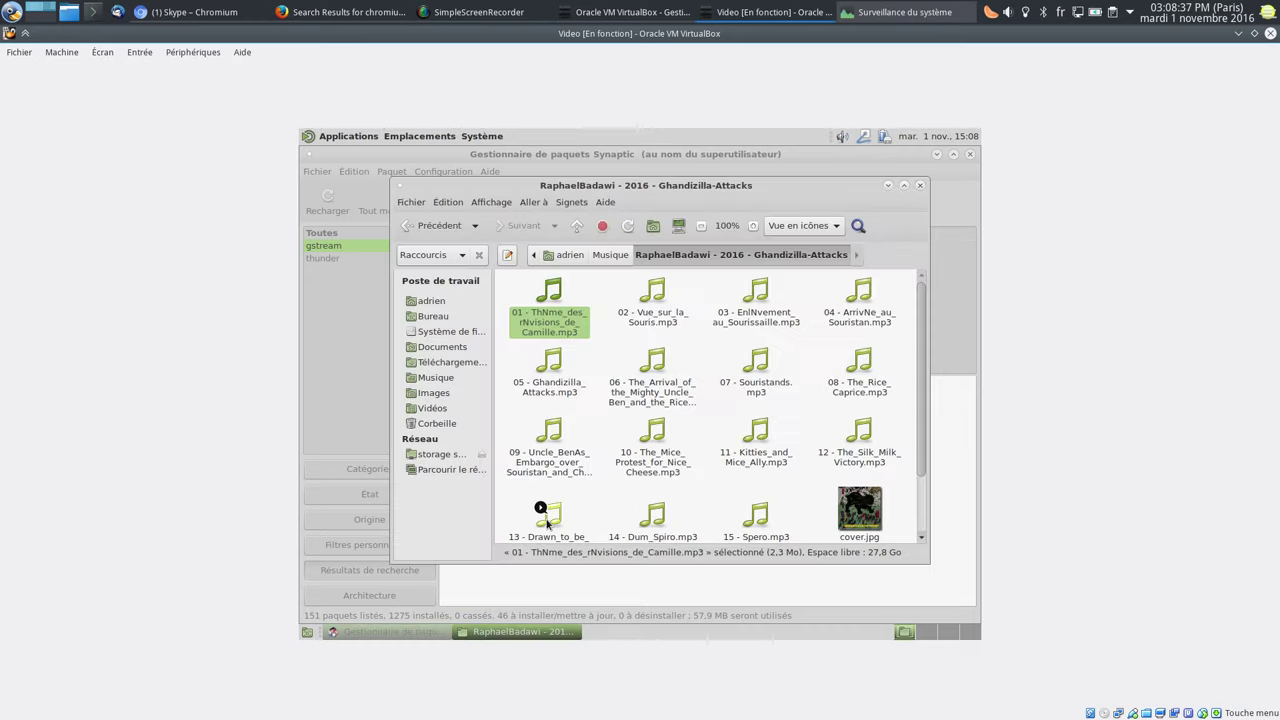
{"action": "right_click", "coordinate": [543, 336]}
{"action": "left_click", "coordinate": [620, 346]}
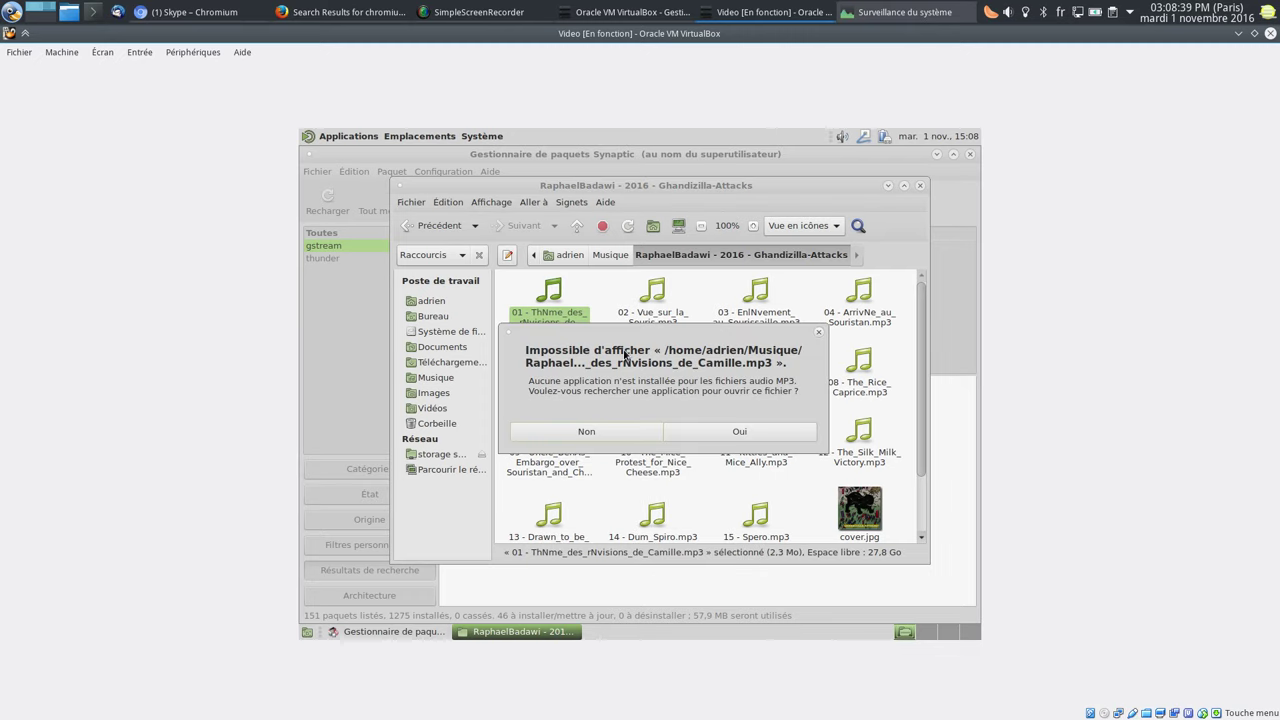
{"action": "left_click", "coordinate": [617, 438]}
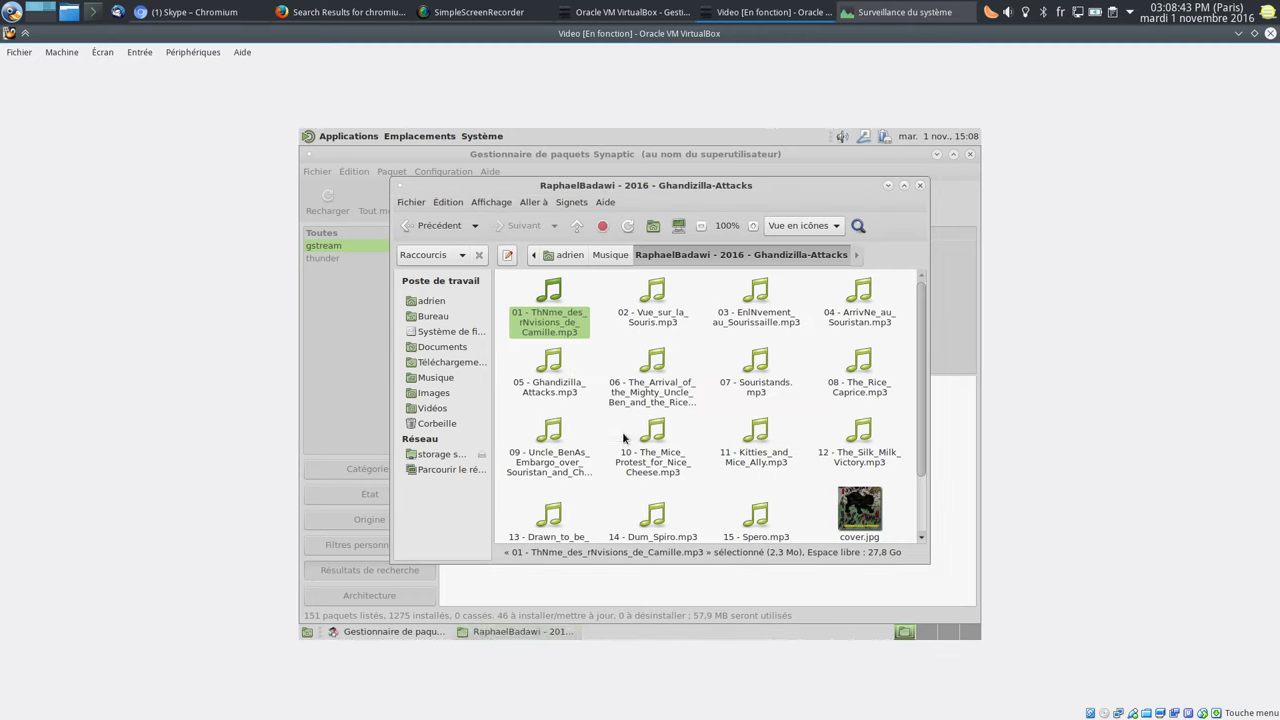
{"action": "left_click", "coordinate": [517, 636]}
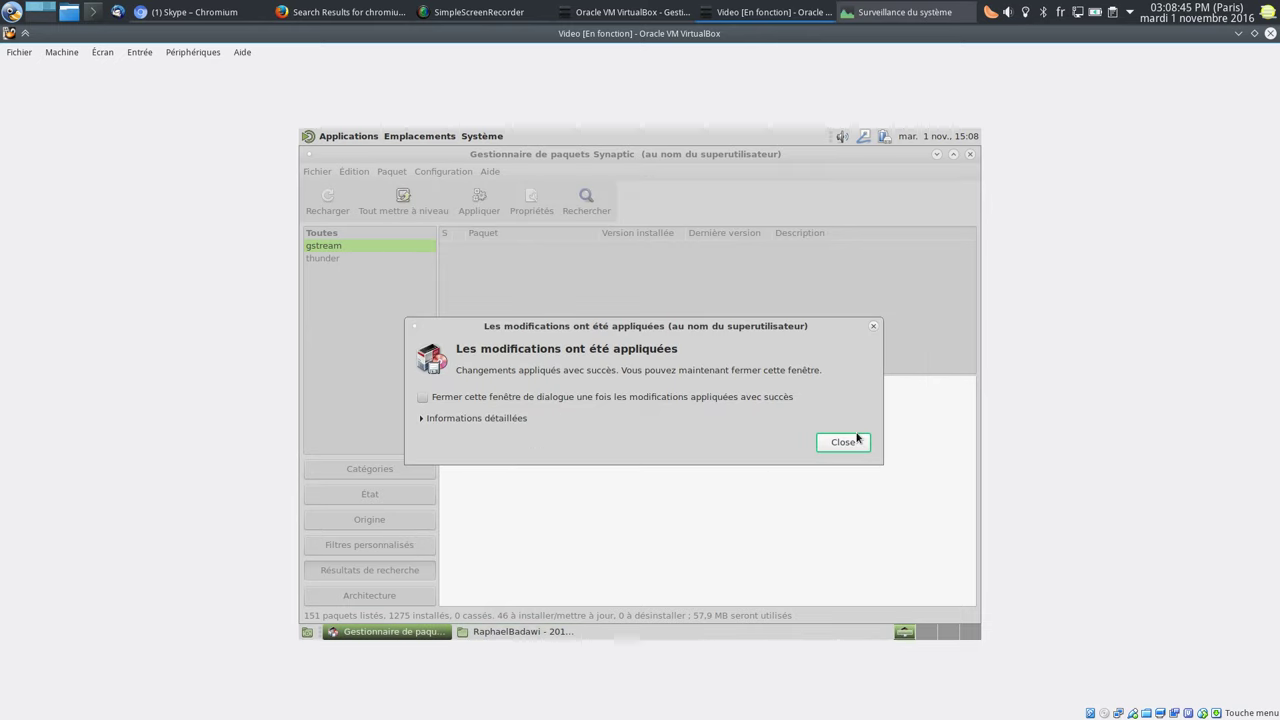
Step: Dismiss the completed installation dialog, search the packages for "clementine" and mark the clementine package with its dependencies for installation
{"action": "left_click", "coordinate": [848, 441]}
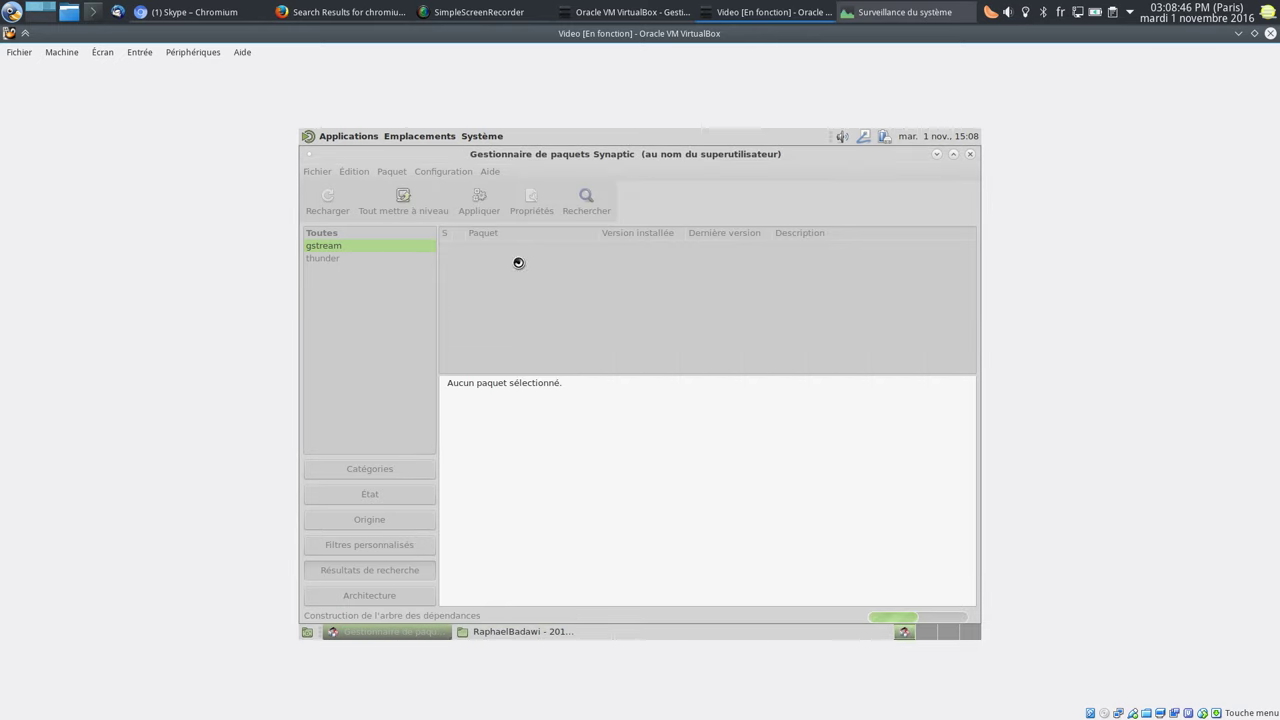
{"action": "left_click", "coordinate": [580, 210]}
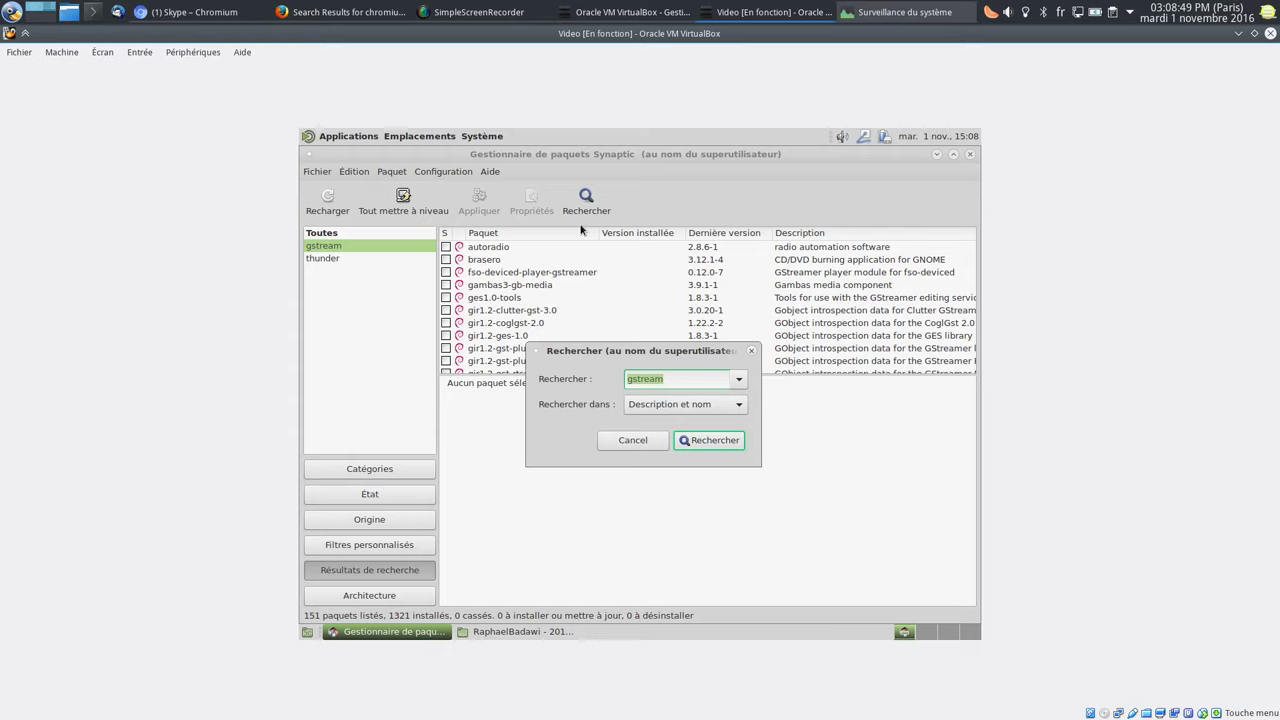
{"action": "type", "text": "clementine"}
{"action": "key", "text": "Return"}
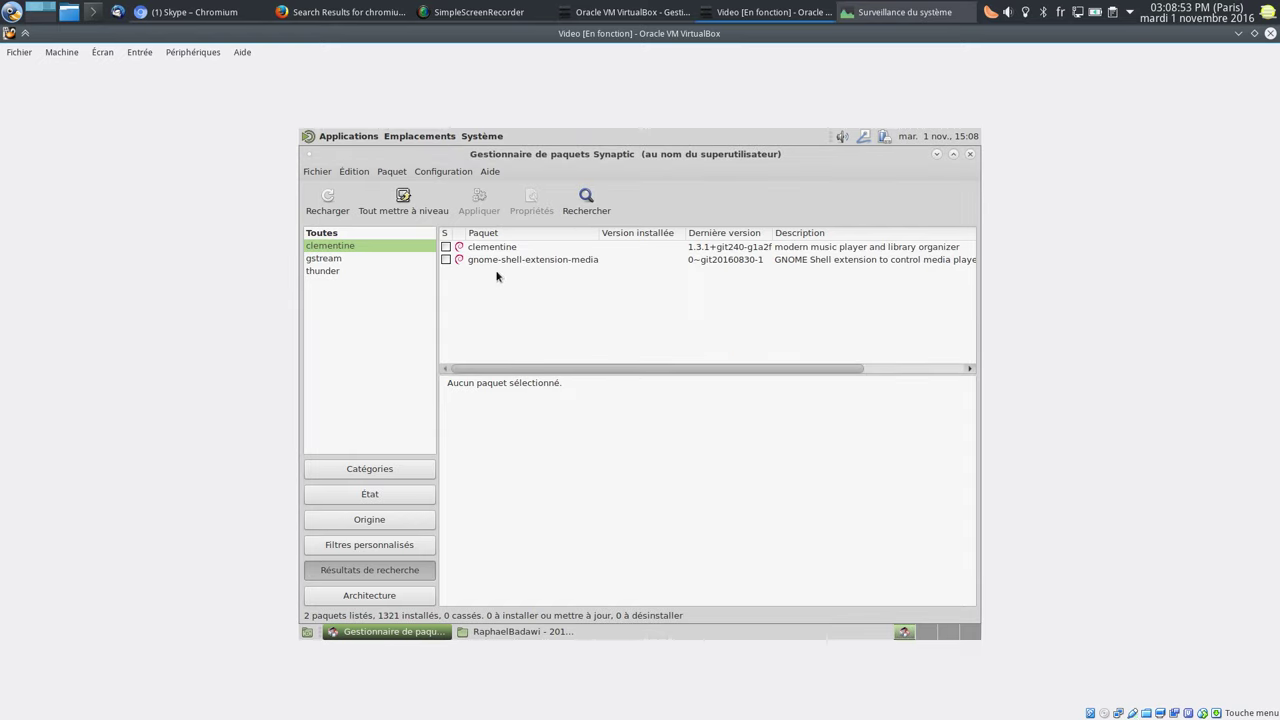
{"action": "right_click", "coordinate": [505, 247]}
{"action": "left_click", "coordinate": [600, 283]}
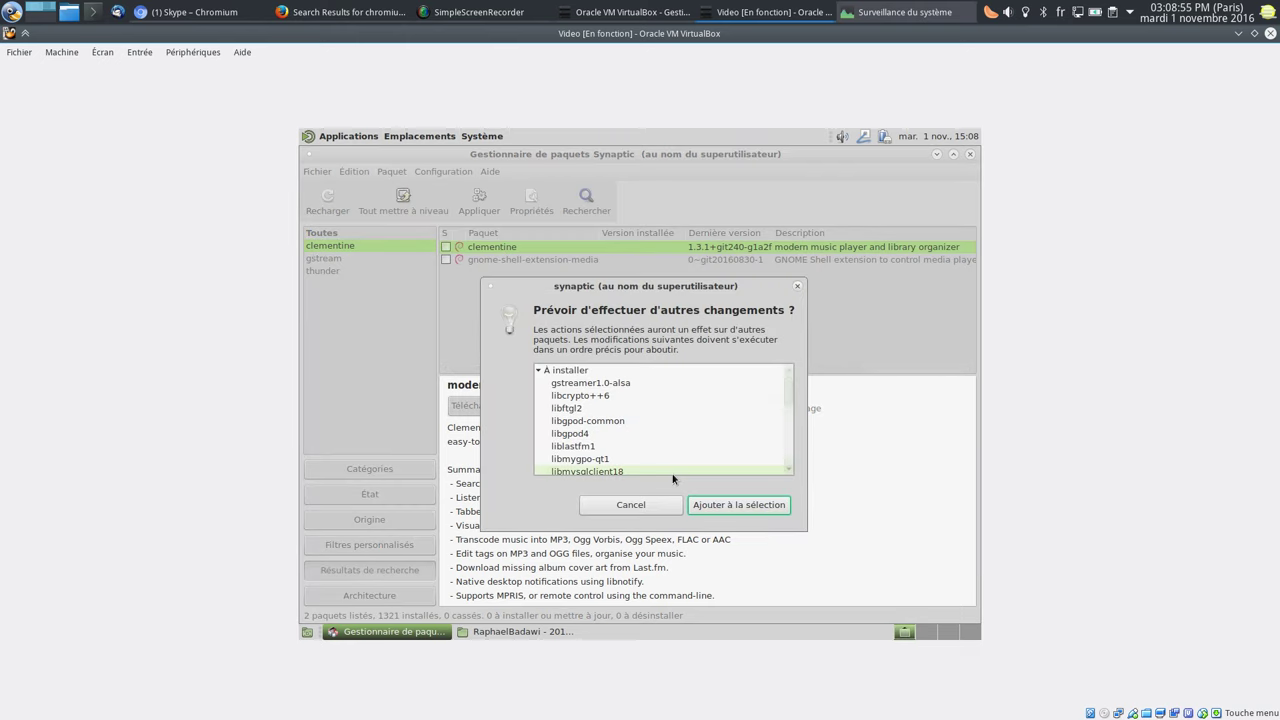
{"action": "left_click", "coordinate": [716, 505]}
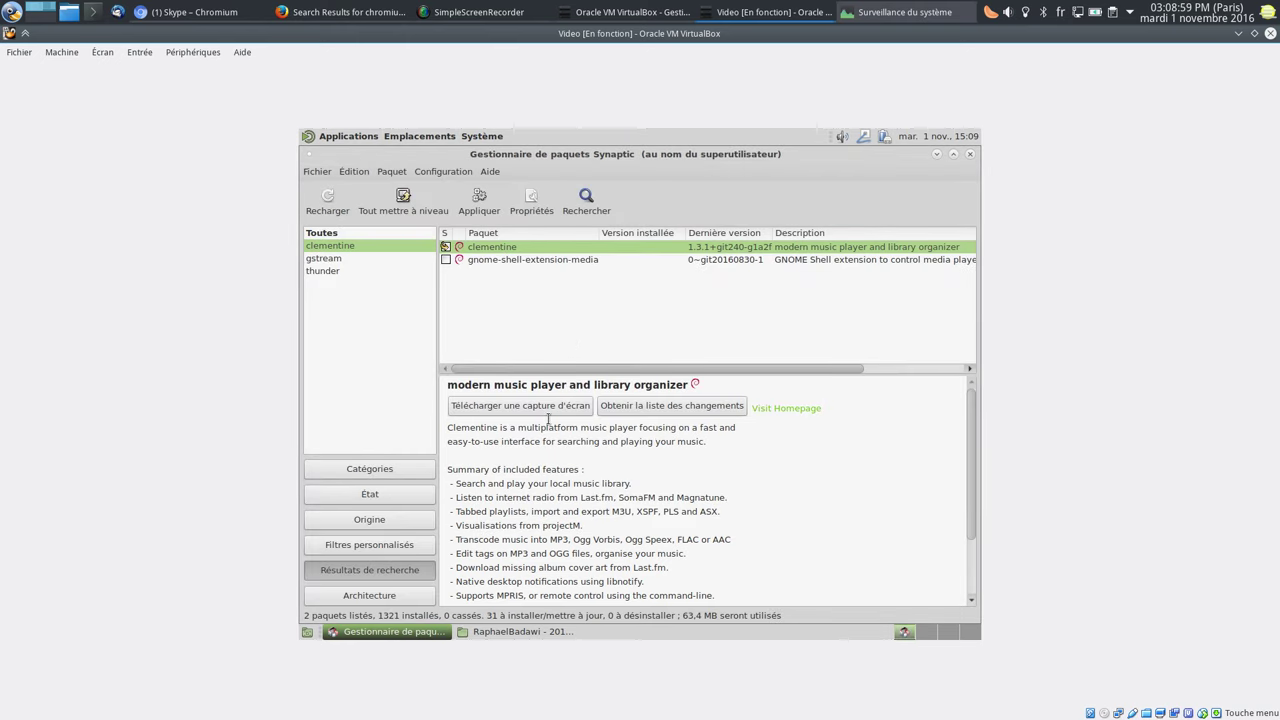
Step: Apply the marked clementine installation and close the completion dialog
{"action": "left_click", "coordinate": [540, 632]}
{"action": "left_click", "coordinate": [540, 632]}
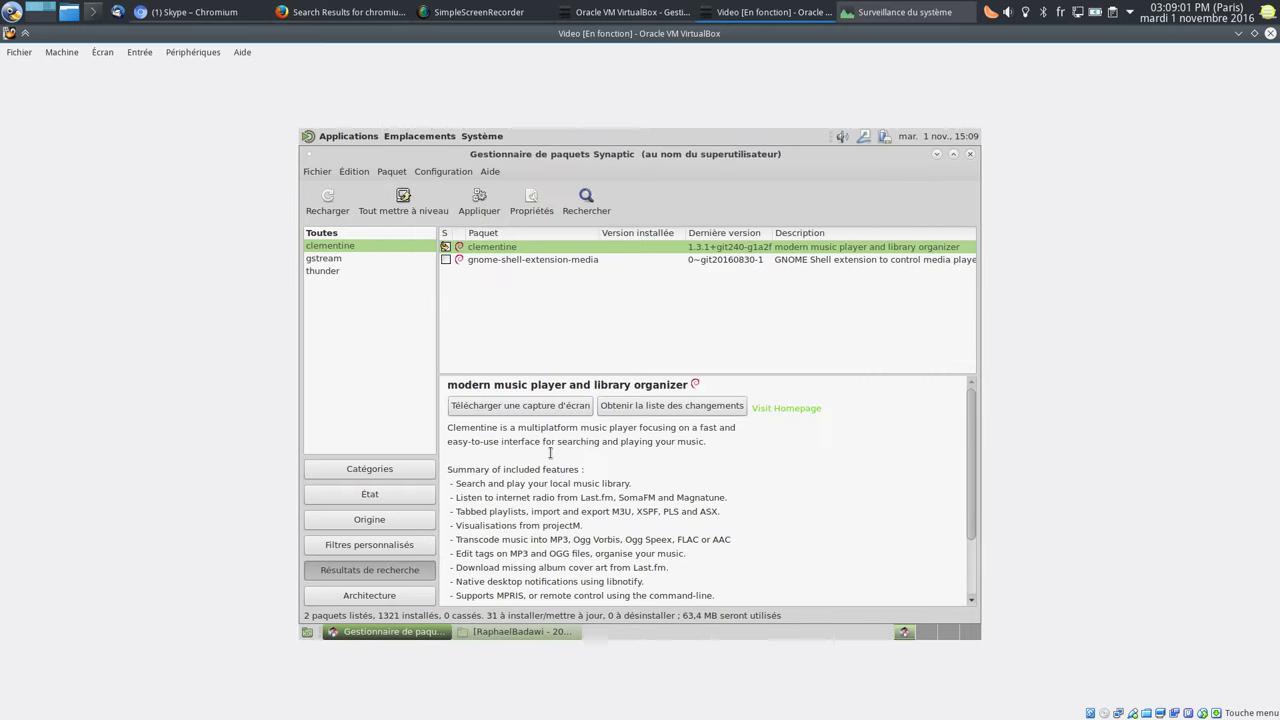
{"action": "left_click", "coordinate": [479, 200]}
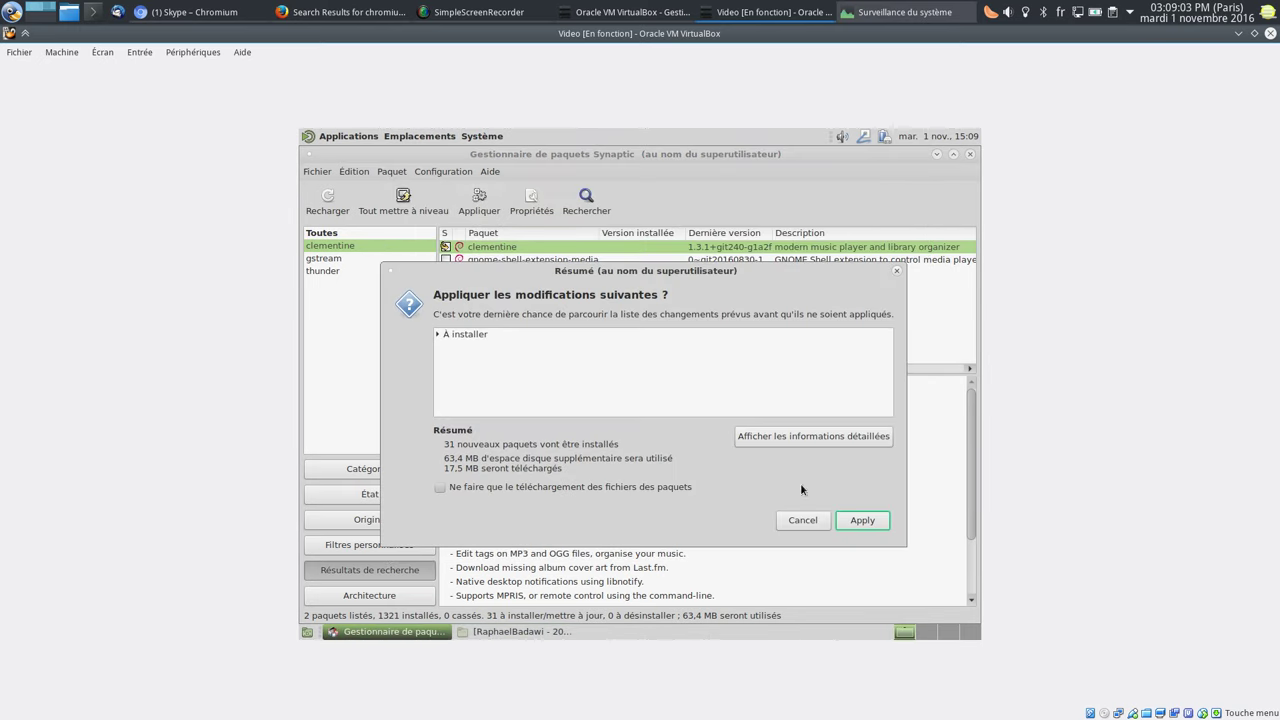
{"action": "left_click", "coordinate": [858, 522]}
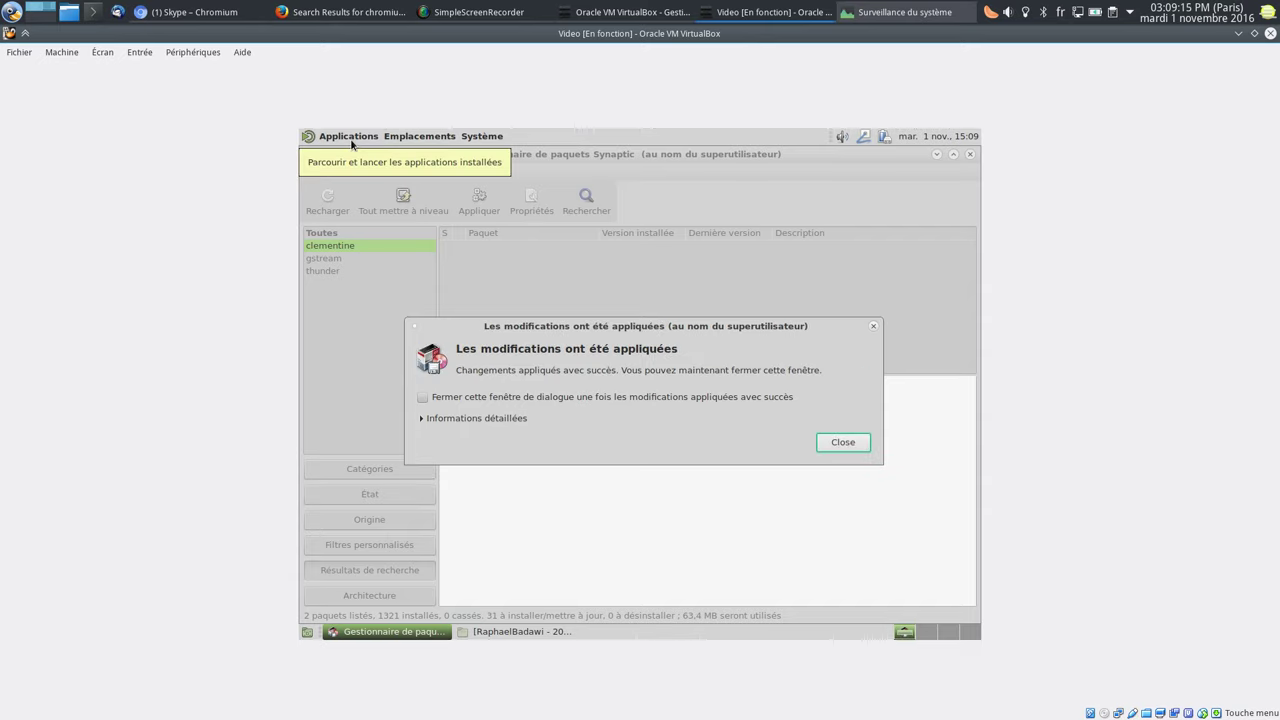
{"action": "left_click", "coordinate": [843, 442]}
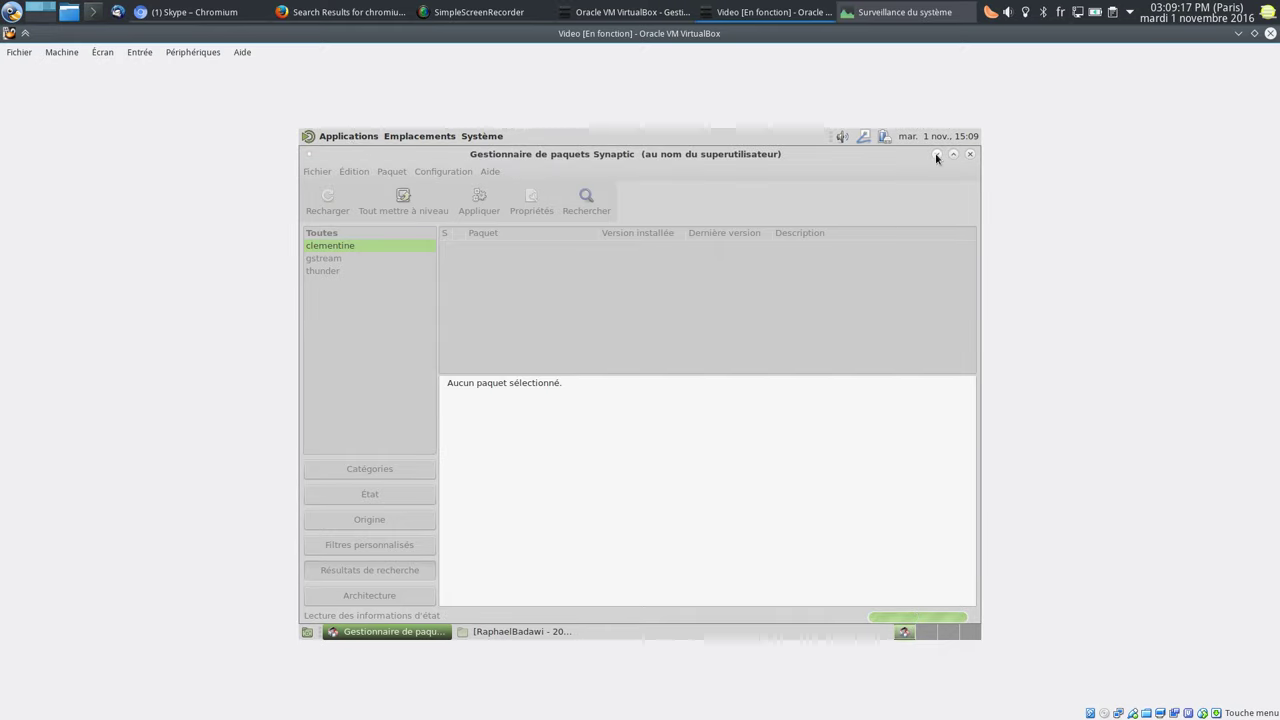
Step: Minimize the package manager and launch the Clementine music player
{"action": "left_click", "coordinate": [937, 154]}
{"action": "left_click", "coordinate": [352, 137]}
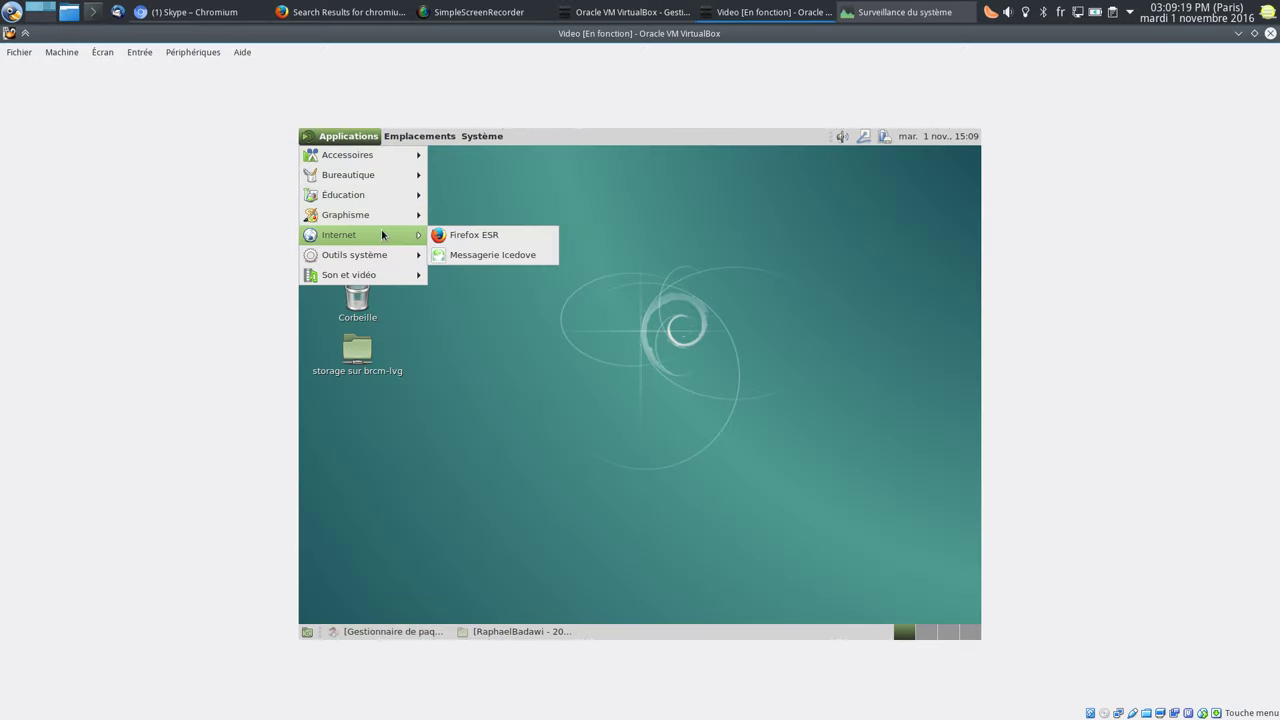
{"action": "left_click", "coordinate": [466, 278]}
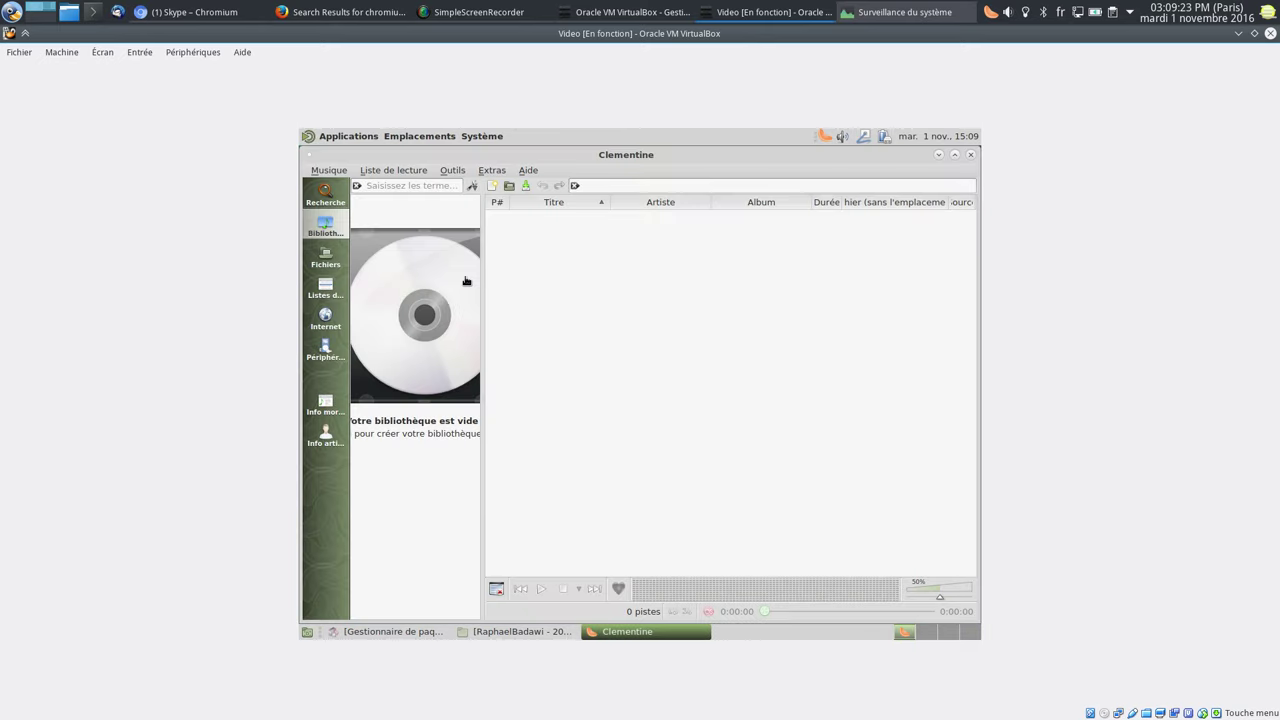
Step: Add the home directory's Musique folder to Clementine's music library in the preferences and accept the change
{"action": "left_click", "coordinate": [482, 172]}
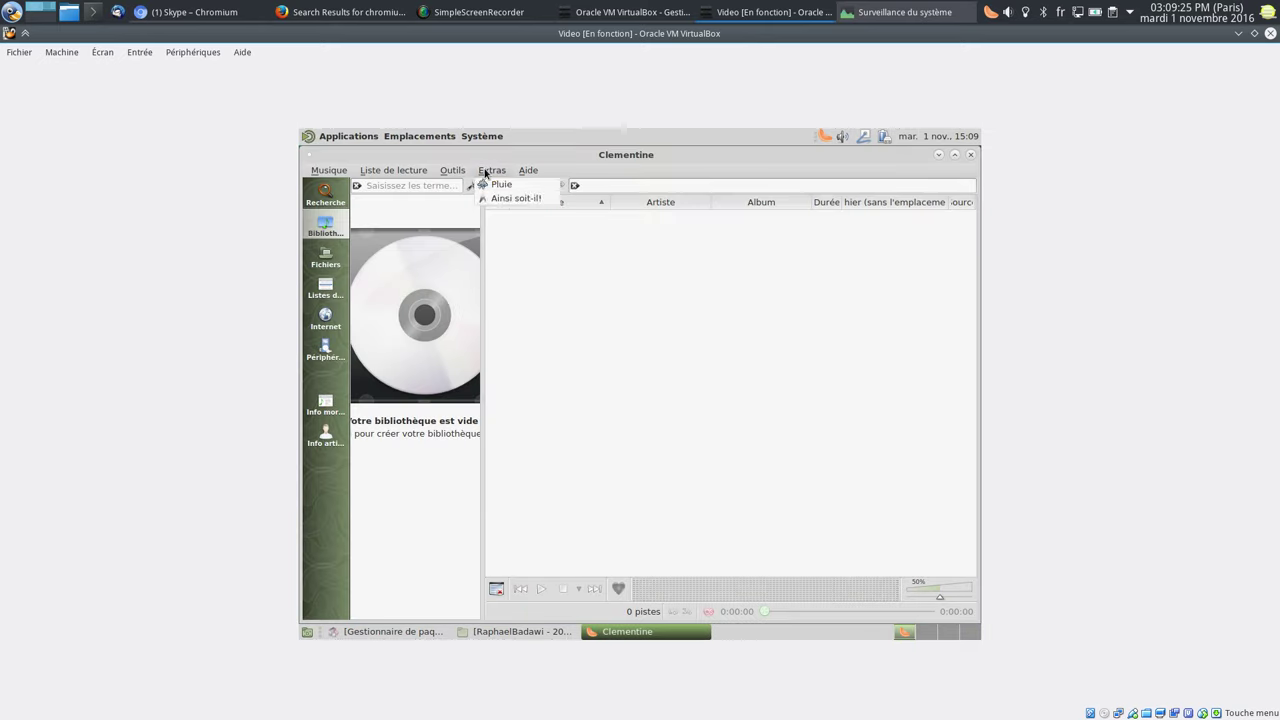
{"action": "mouse_move", "coordinate": [455, 171]}
{"action": "left_click", "coordinate": [471, 303]}
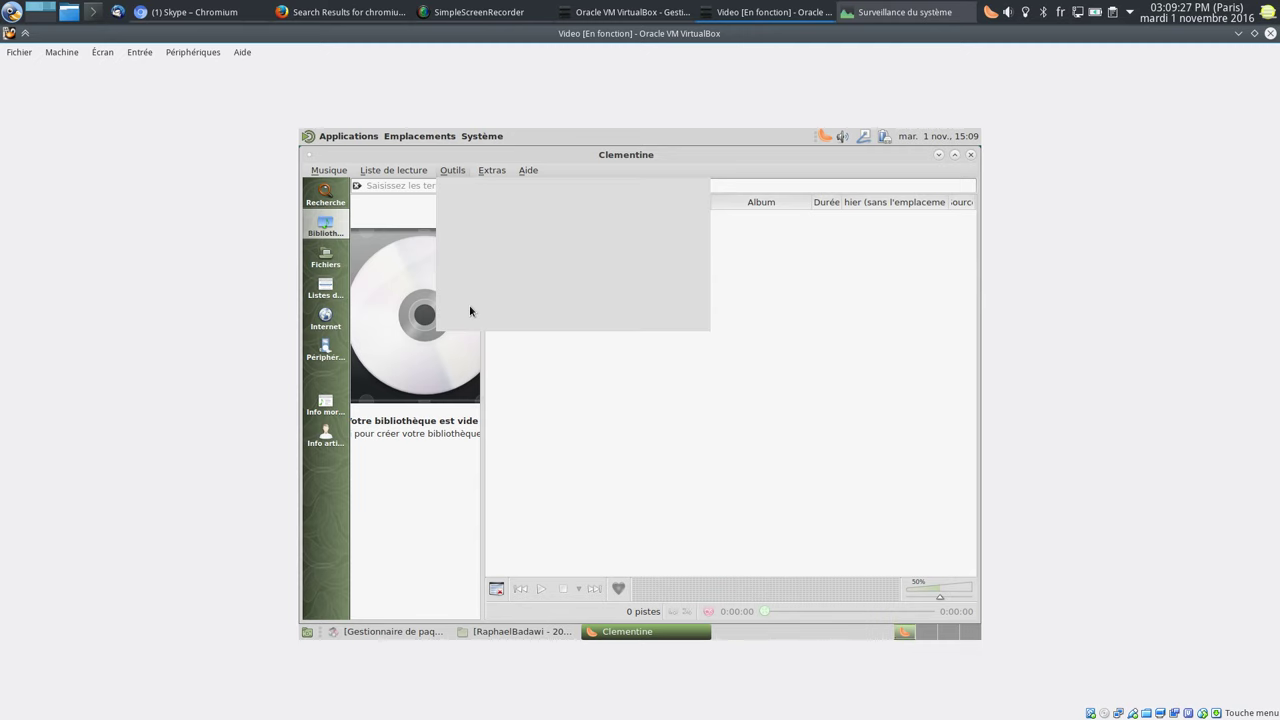
{"action": "left_click", "coordinate": [403, 299]}
{"action": "left_click", "coordinate": [400, 321]}
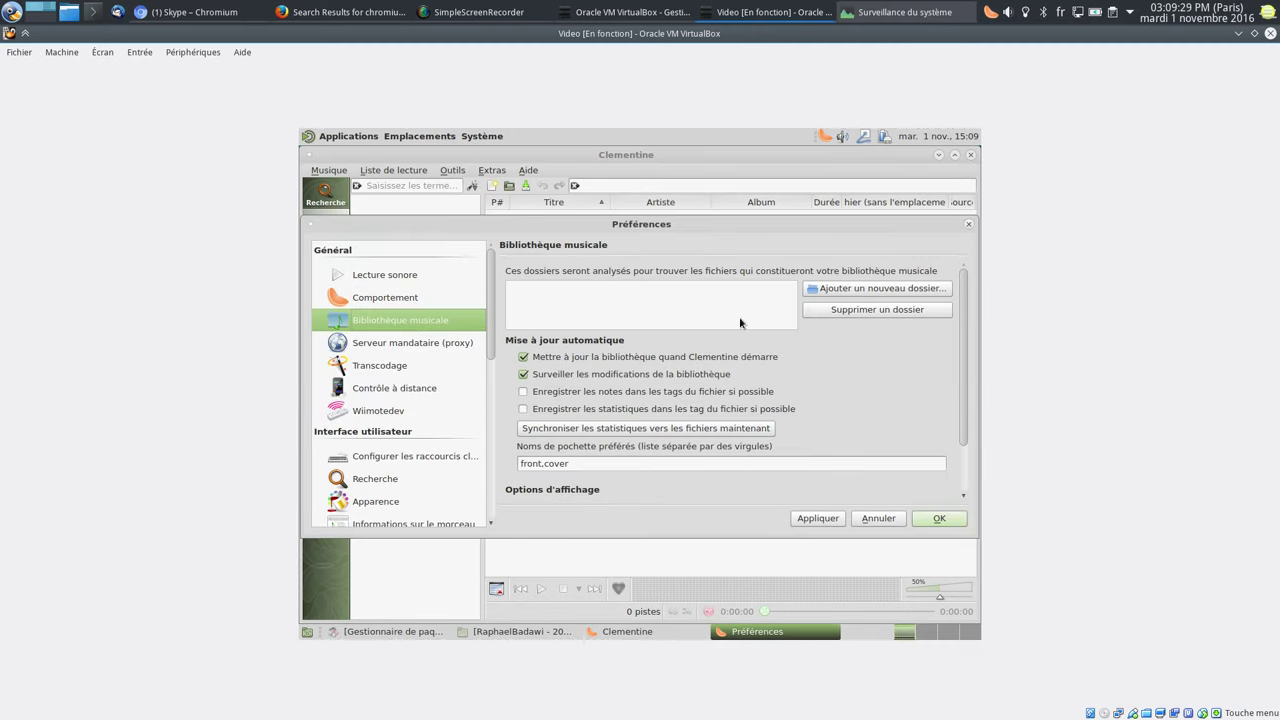
{"action": "left_click", "coordinate": [872, 287]}
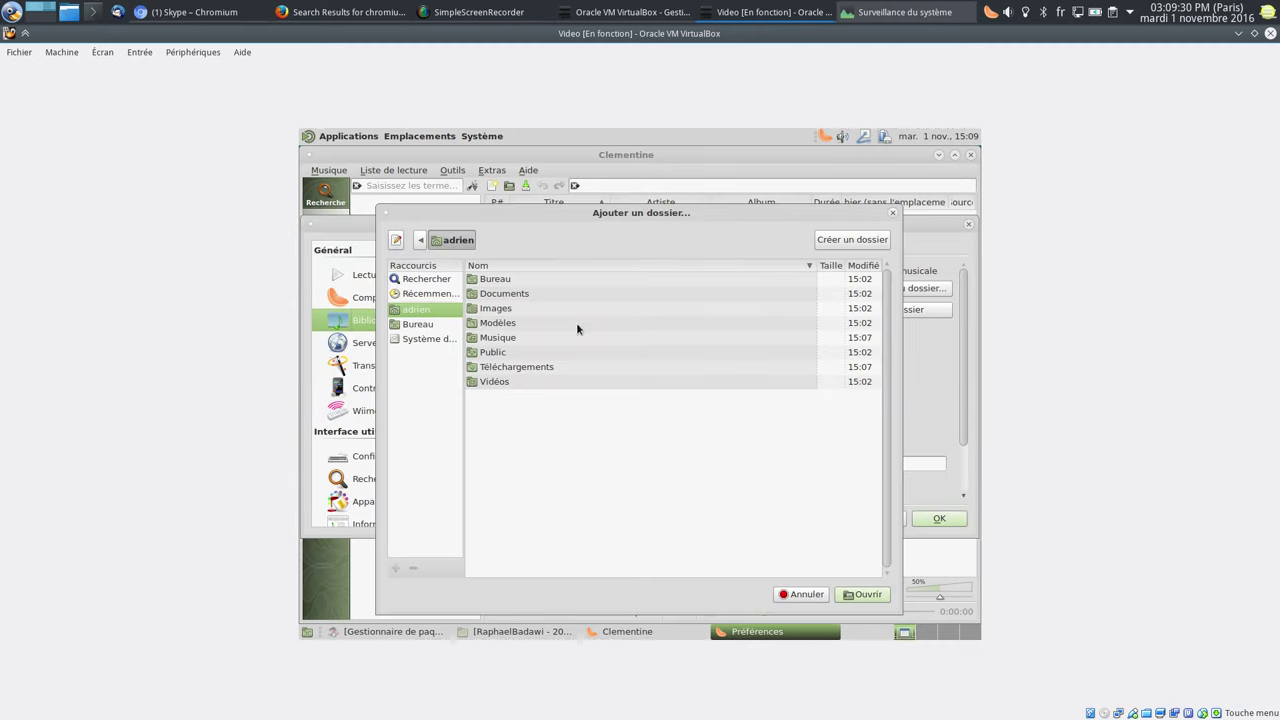
{"action": "double_click", "coordinate": [507, 341]}
{"action": "left_click", "coordinate": [858, 596]}
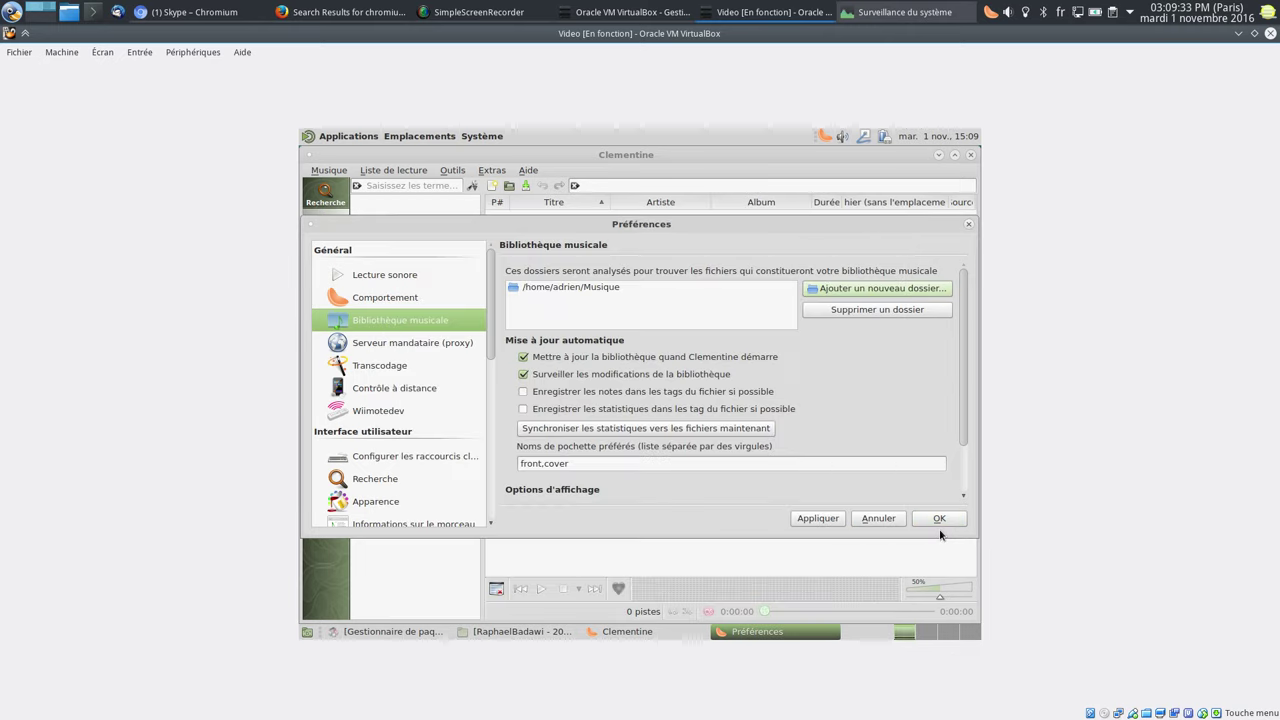
{"action": "left_click", "coordinate": [941, 519]}
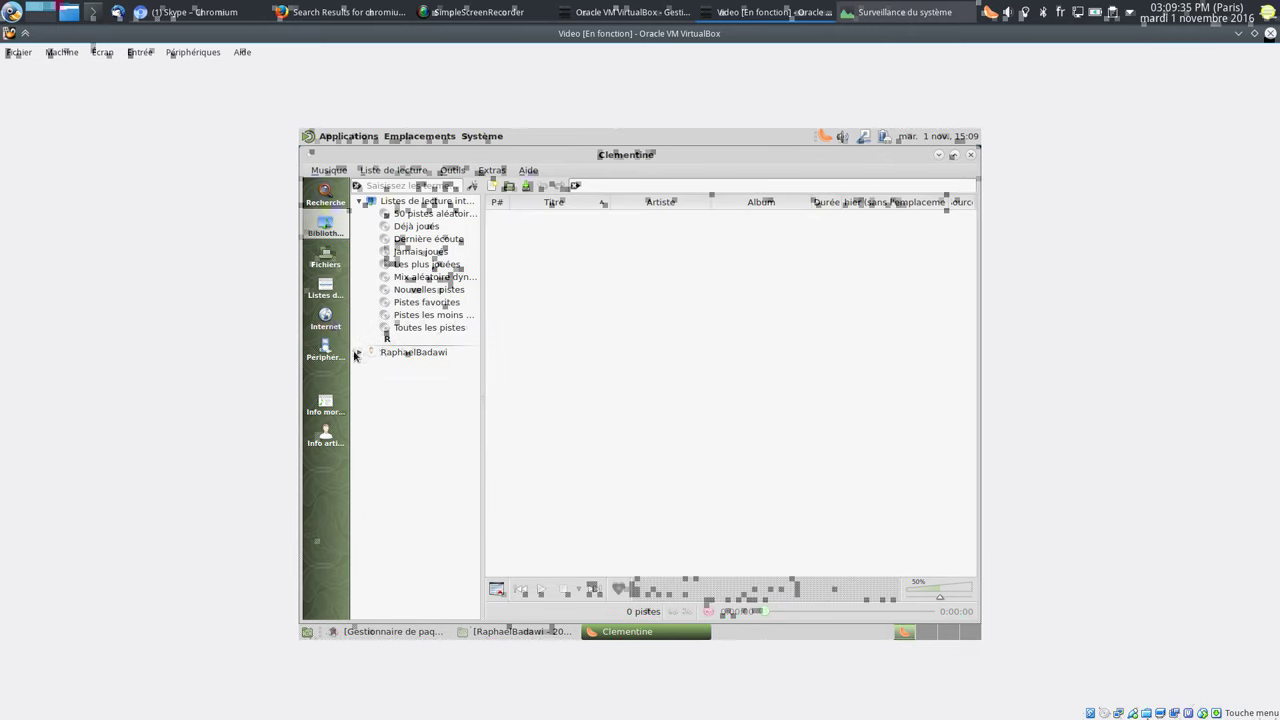
Step: Play the track "Th" from the Ghandizilla Attacks! album, raise the volume to 100% and skip ahead in the track
{"action": "left_click", "coordinate": [372, 365]}
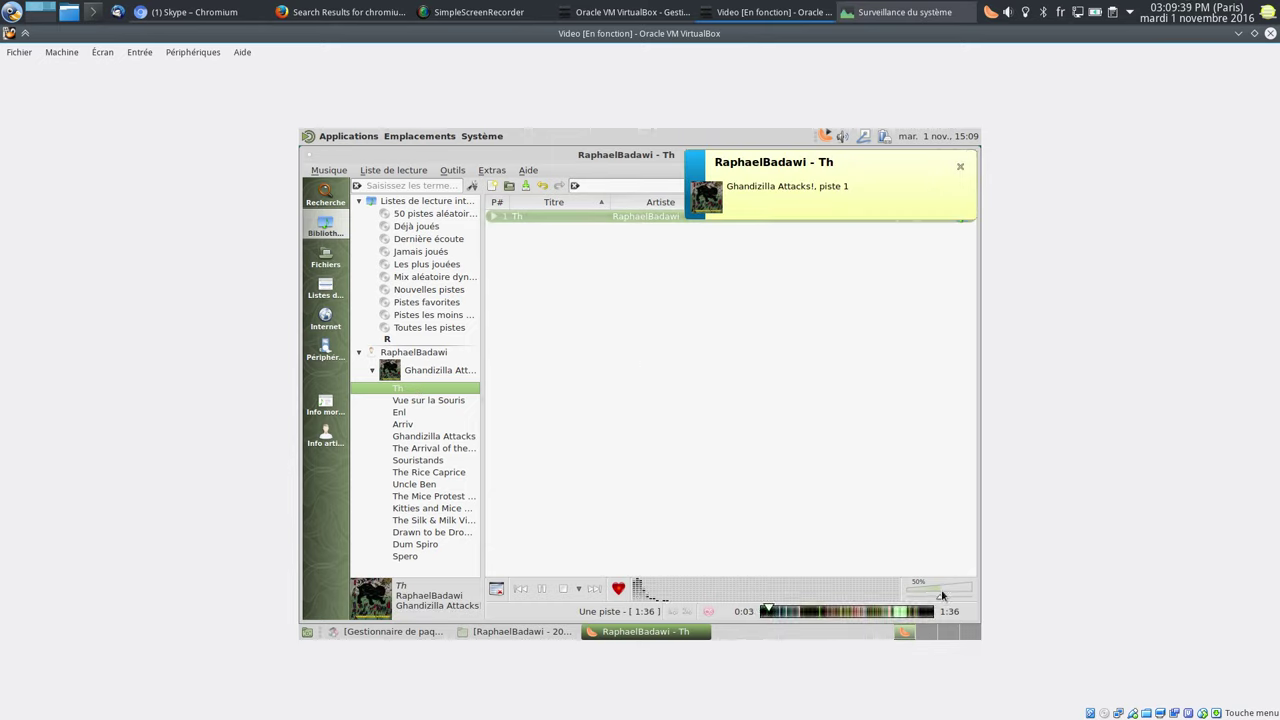
{"action": "left_click_drag", "start_coordinate": [941, 597], "coordinate": [976, 597]}
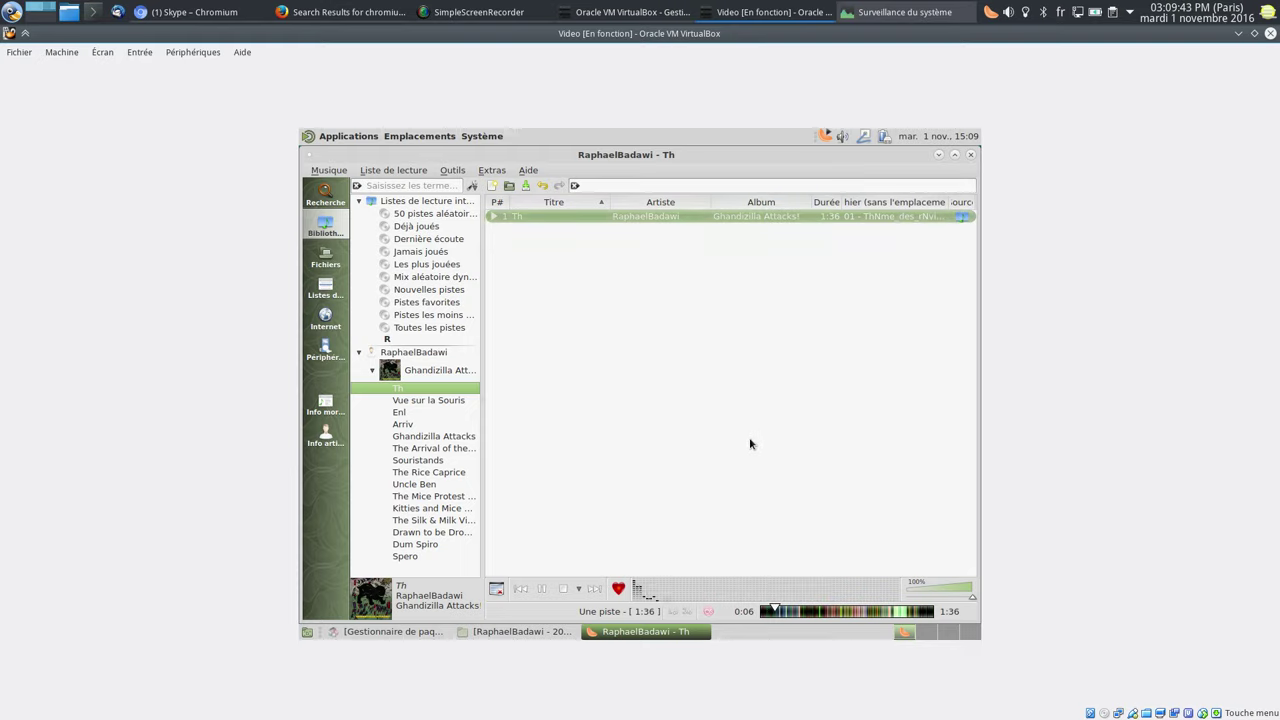
{"action": "left_click", "coordinate": [800, 603]}
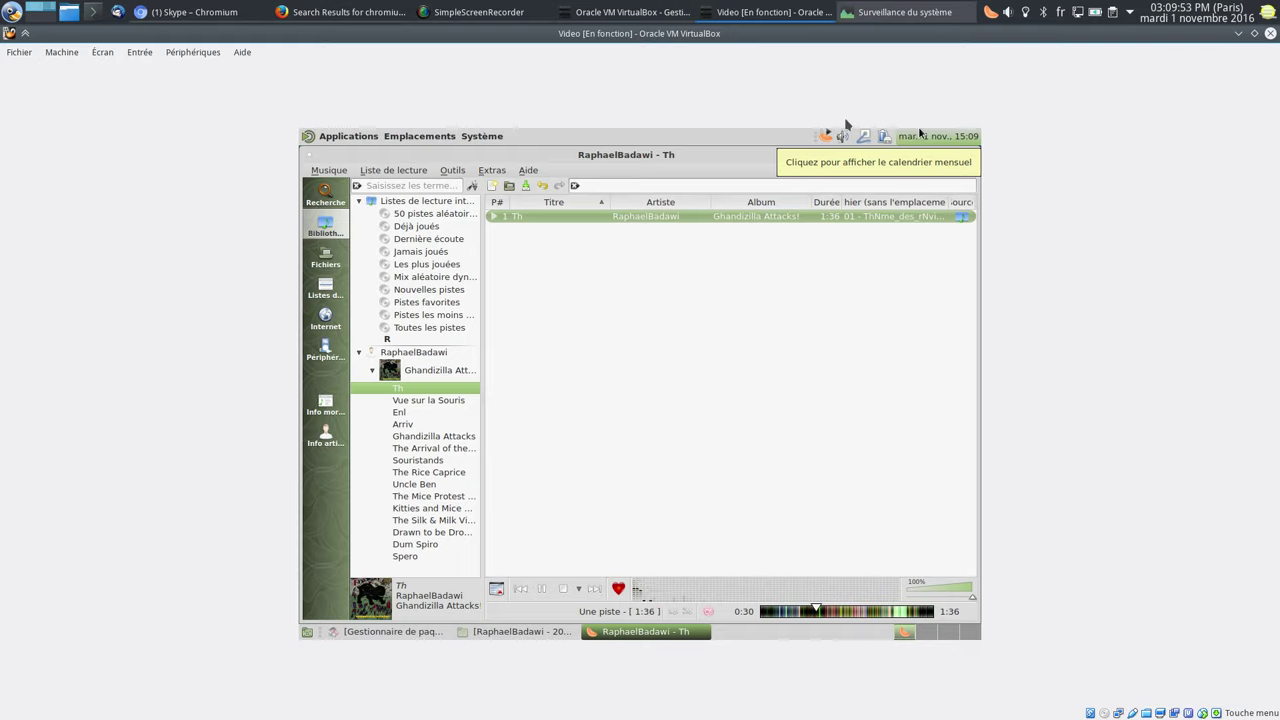
Step: Stop the playback, then close the Clementine window and the album folder window
{"action": "left_click", "coordinate": [563, 589]}
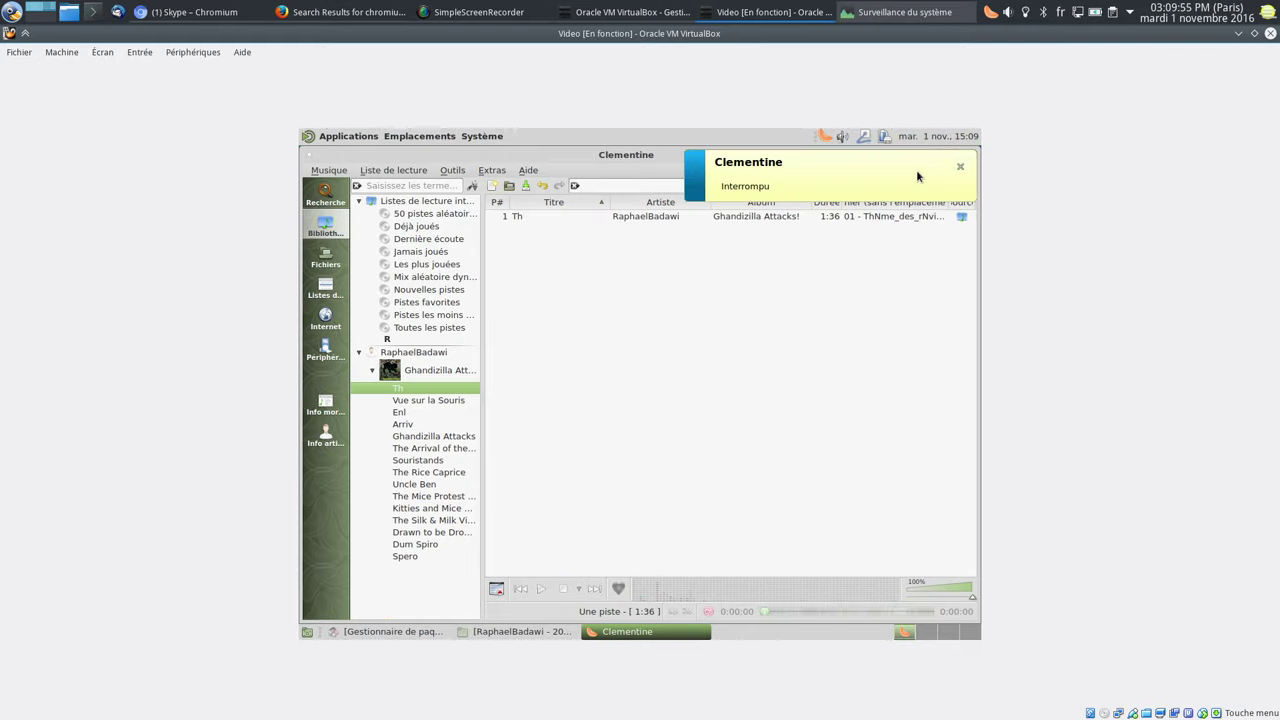
{"action": "left_click", "coordinate": [960, 170]}
{"action": "left_click", "coordinate": [970, 155]}
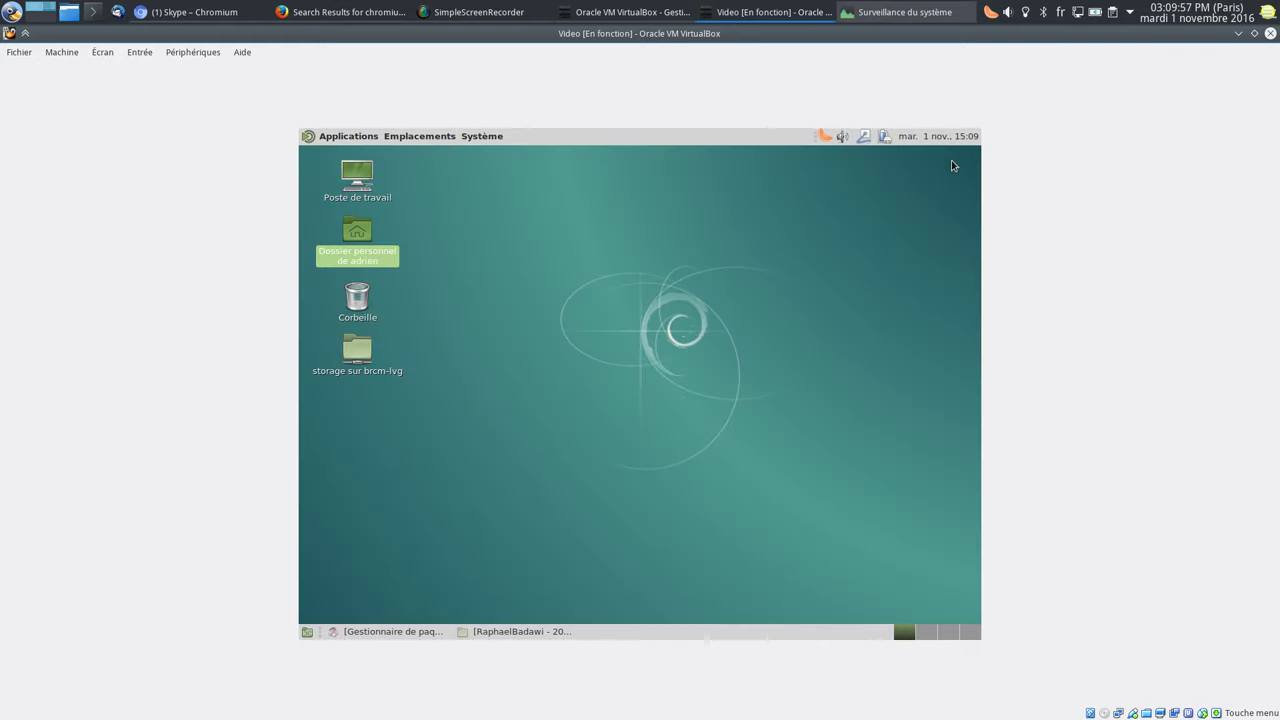
{"action": "left_click", "coordinate": [506, 632]}
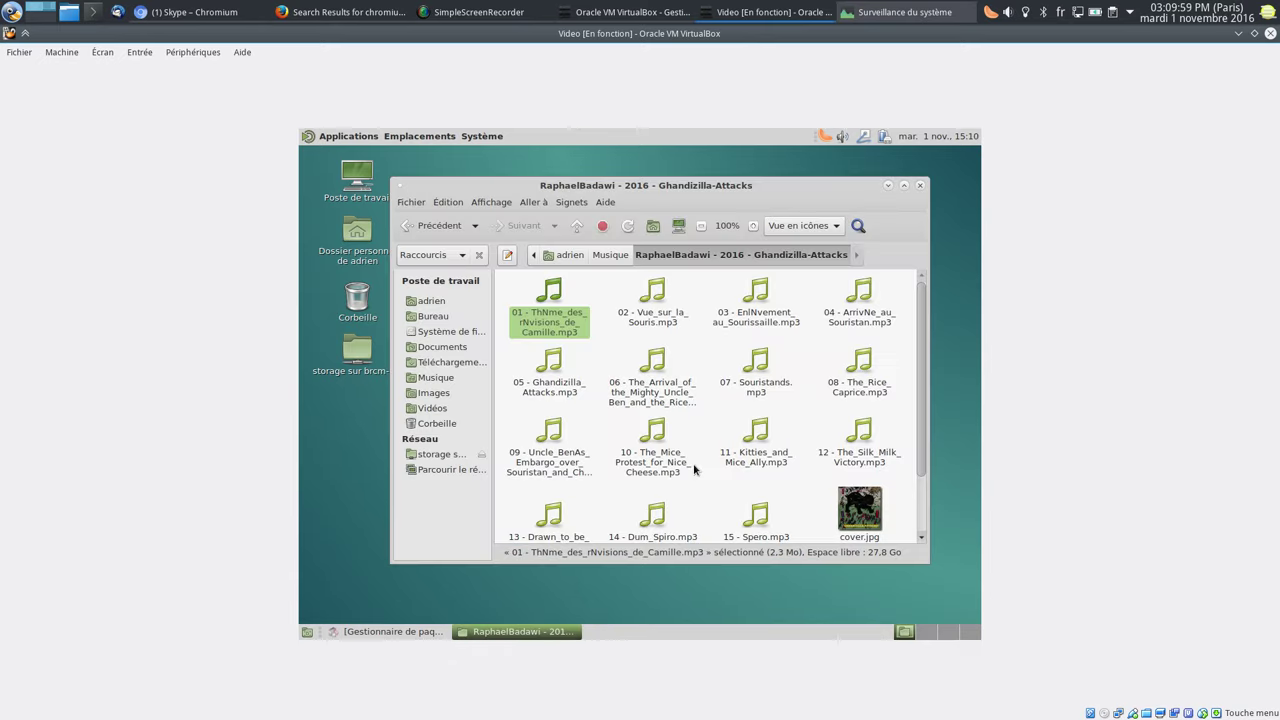
{"action": "left_click", "coordinate": [920, 186]}
{"action": "left_click", "coordinate": [425, 632]}
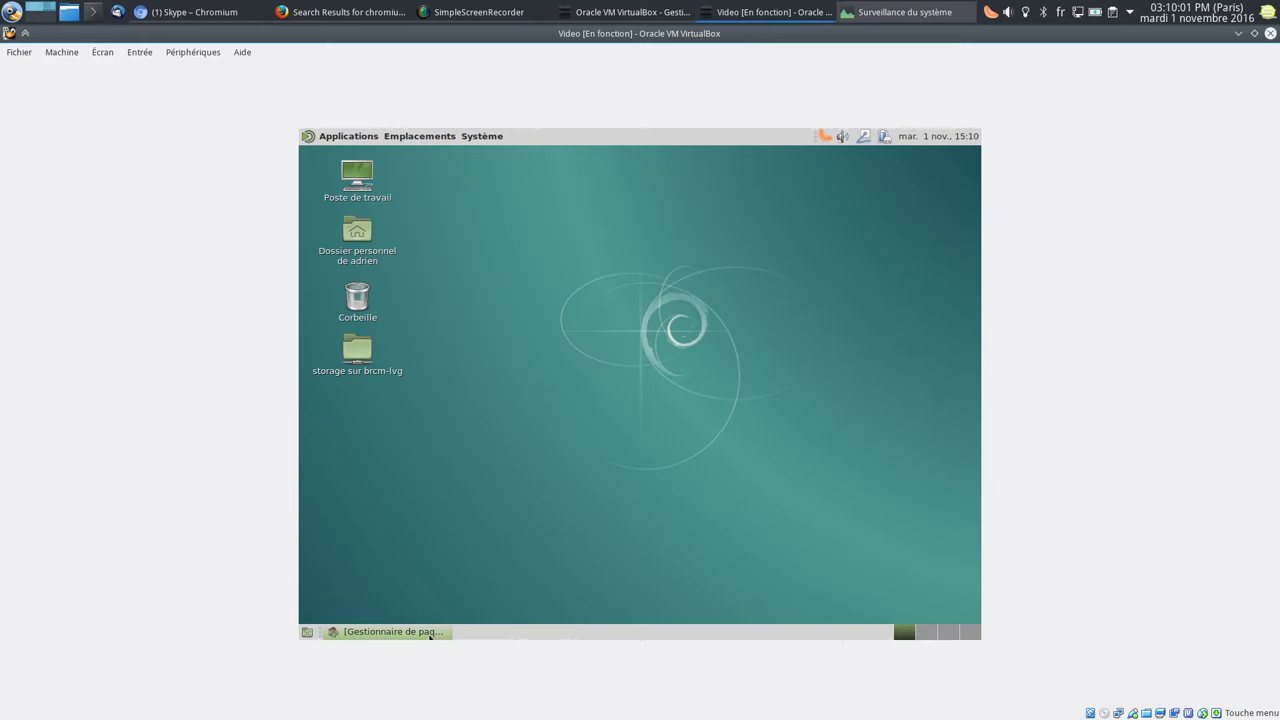
{"action": "left_click", "coordinate": [430, 632]}
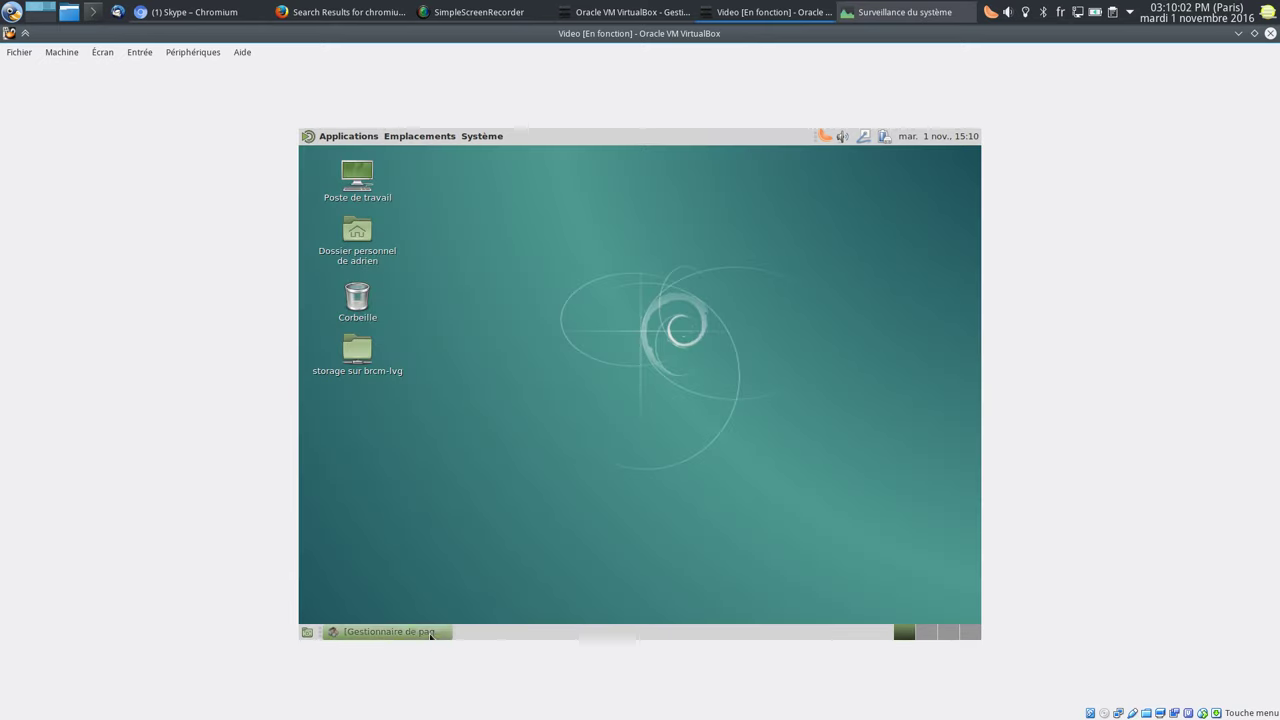
Step: Run "uname -a" in a new terminal to check the kernel version, and close the terminal
{"action": "left_click", "coordinate": [348, 136]}
{"action": "mouse_move", "coordinate": [363, 266]}
{"action": "left_click", "coordinate": [517, 350]}
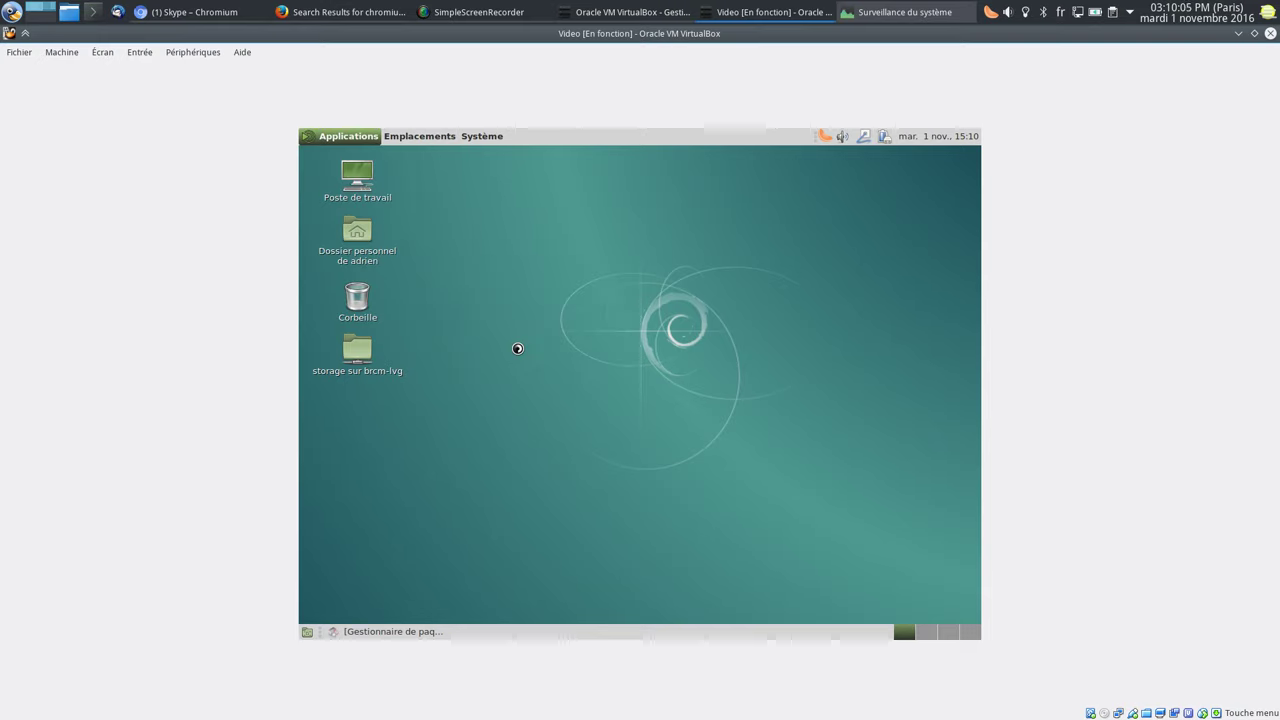
{"action": "type", "text": "uname -a"}
{"action": "key", "text": "Return"}
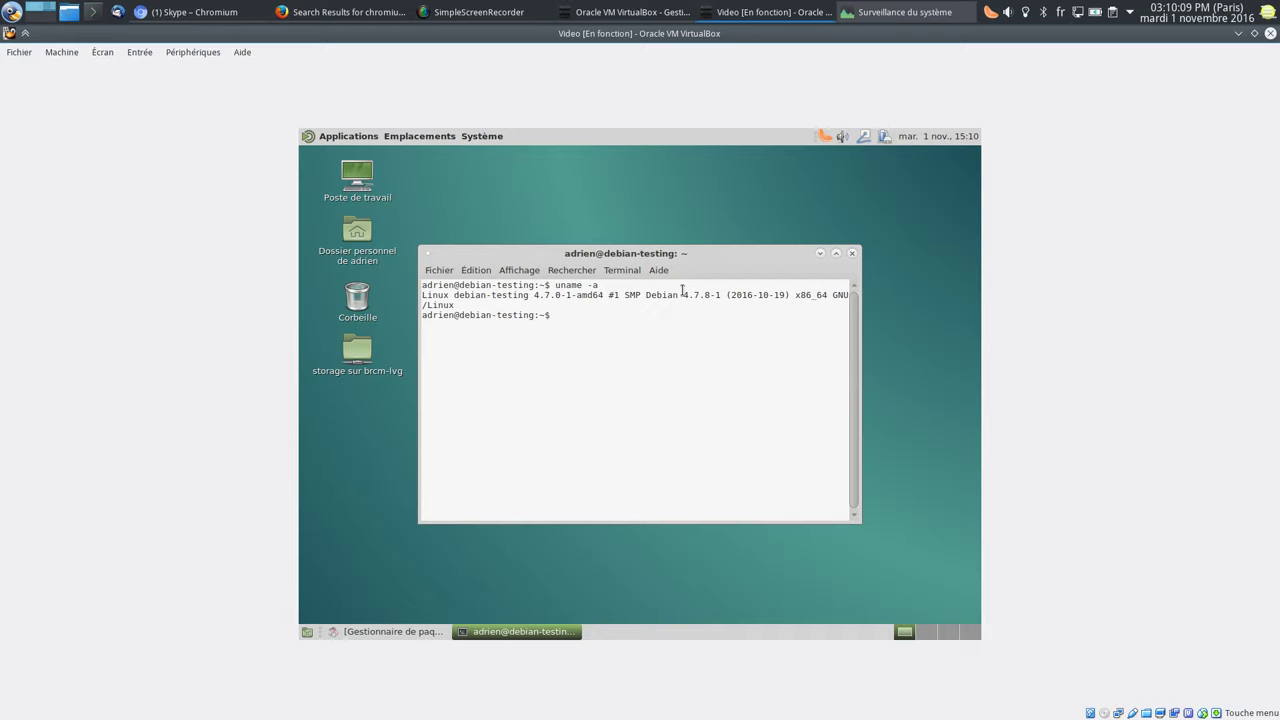
{"action": "left_click_drag", "start_coordinate": [718, 259], "coordinate": [760, 224]}
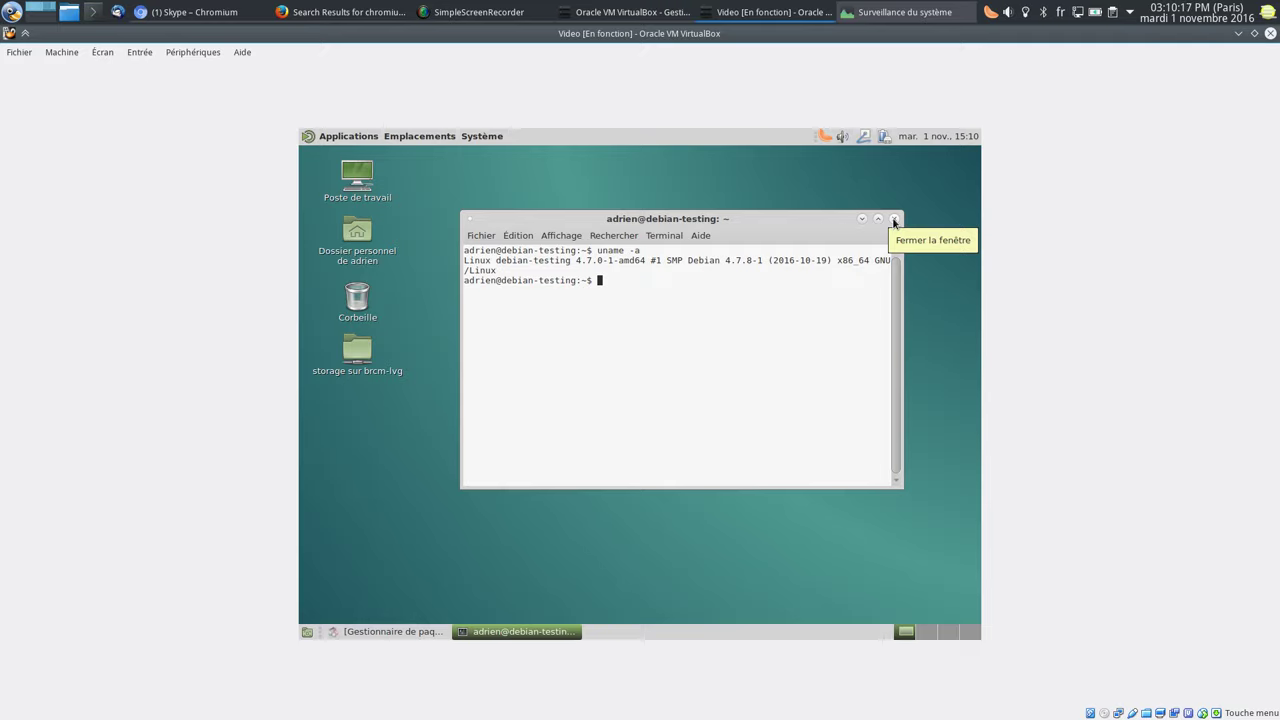
{"action": "left_click", "coordinate": [894, 219]}
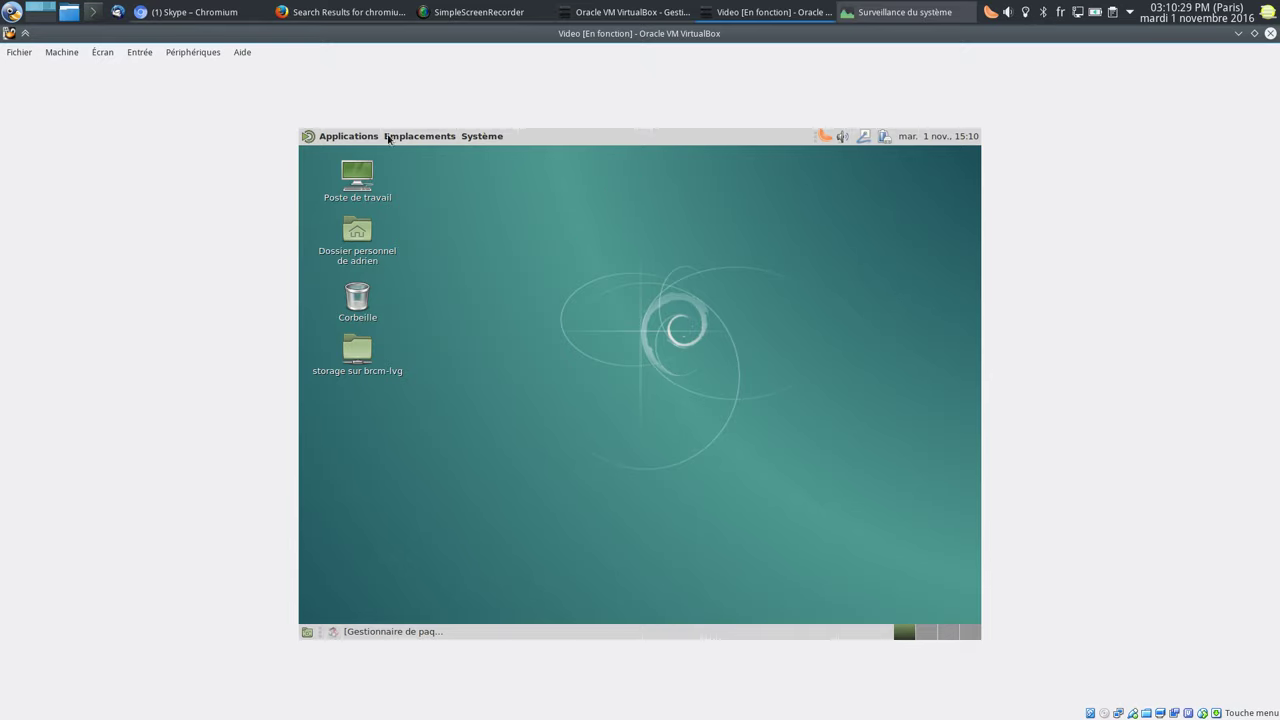
Step: Return to the Synaptic package manager and search the package descriptions and names for "linux"
{"action": "left_click", "coordinate": [388, 632]}
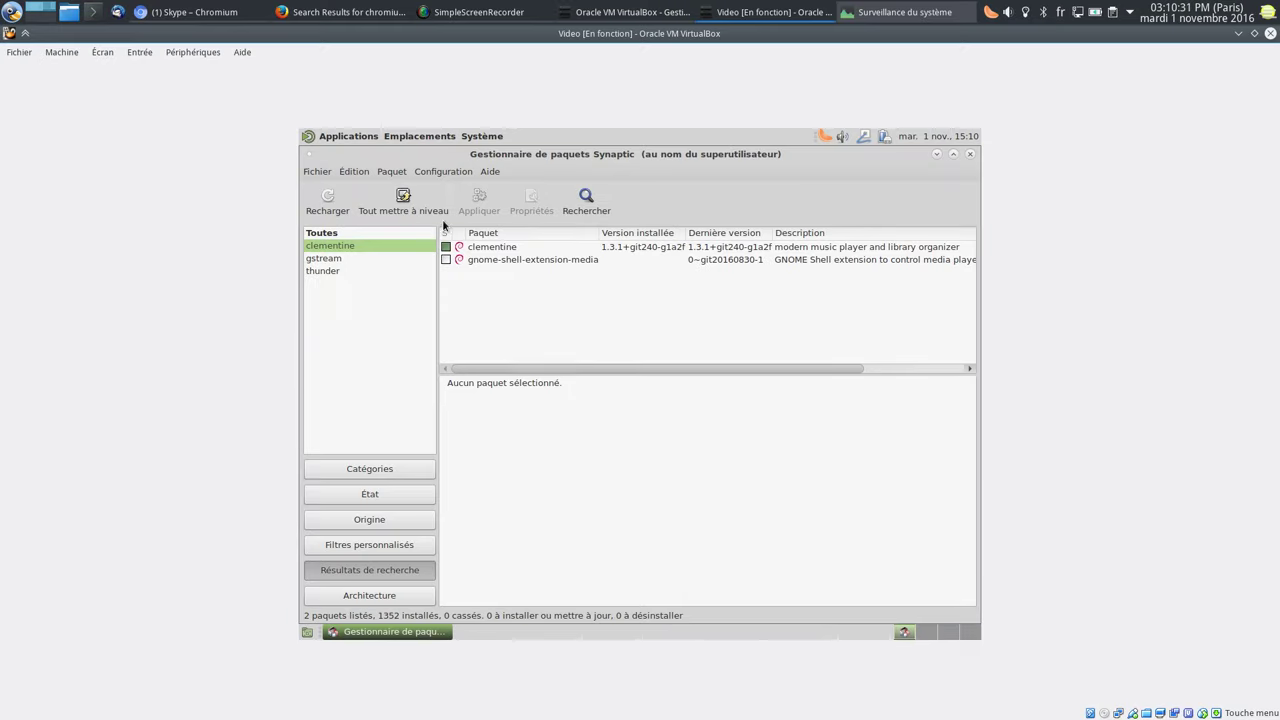
{"action": "left_click", "coordinate": [587, 201]}
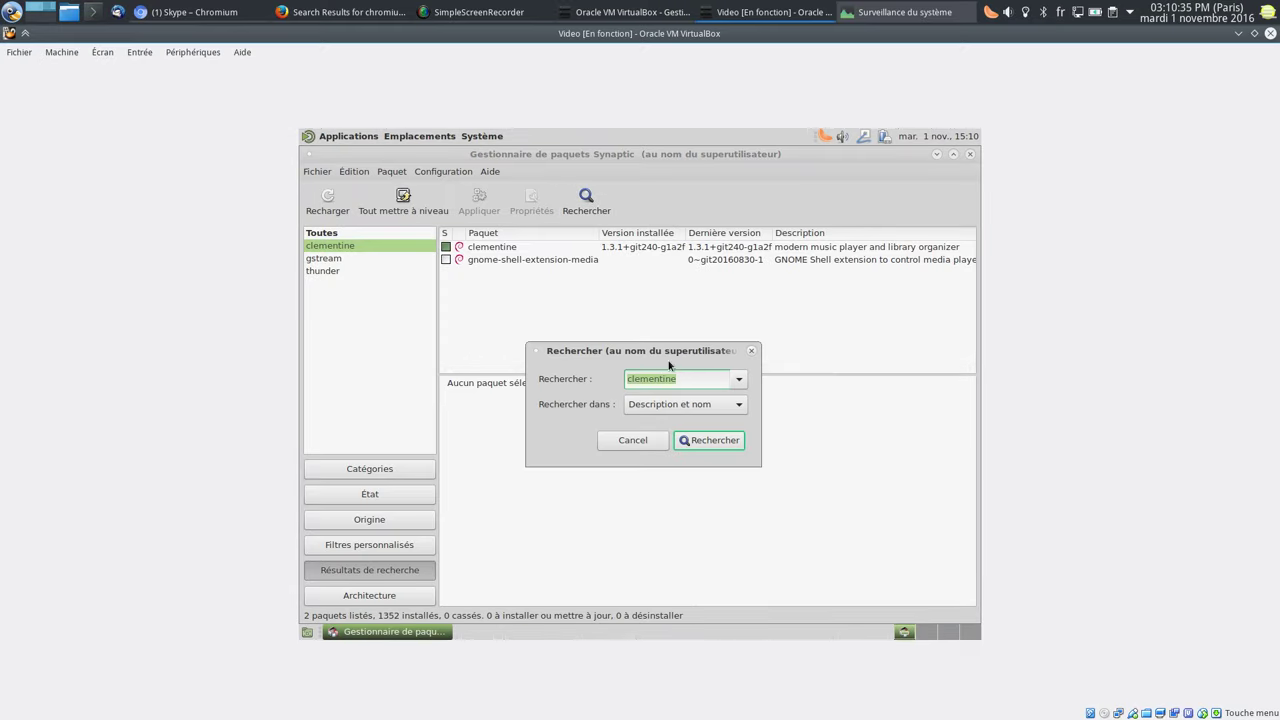
{"action": "left_click", "coordinate": [192, 52]}
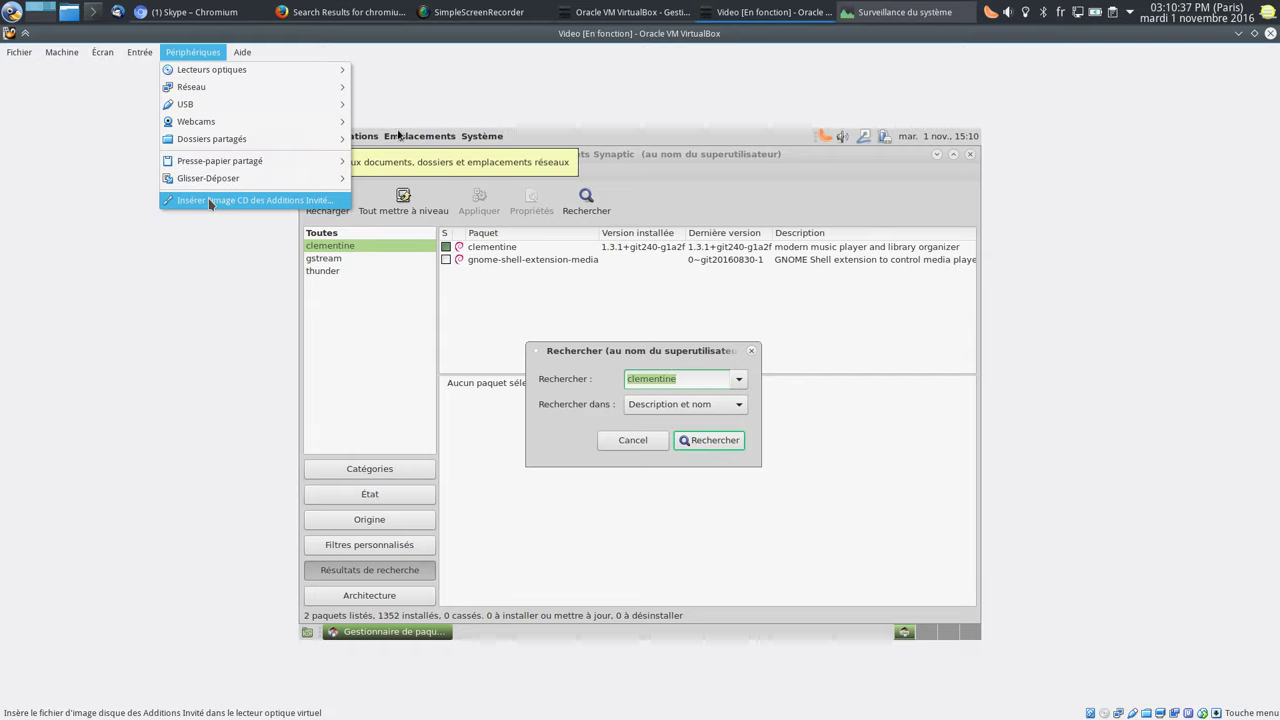
{"action": "left_click", "coordinate": [398, 135]}
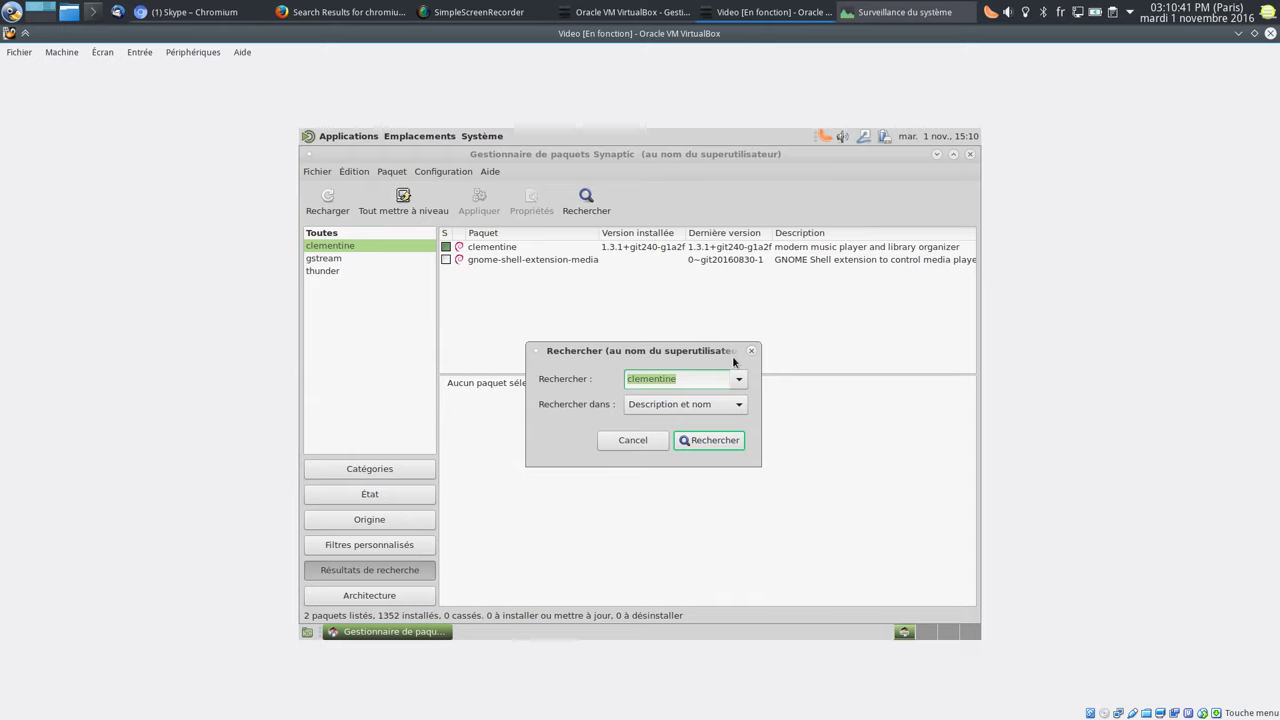
{"action": "type", "text": "ux"}
{"action": "key", "text": "Return"}
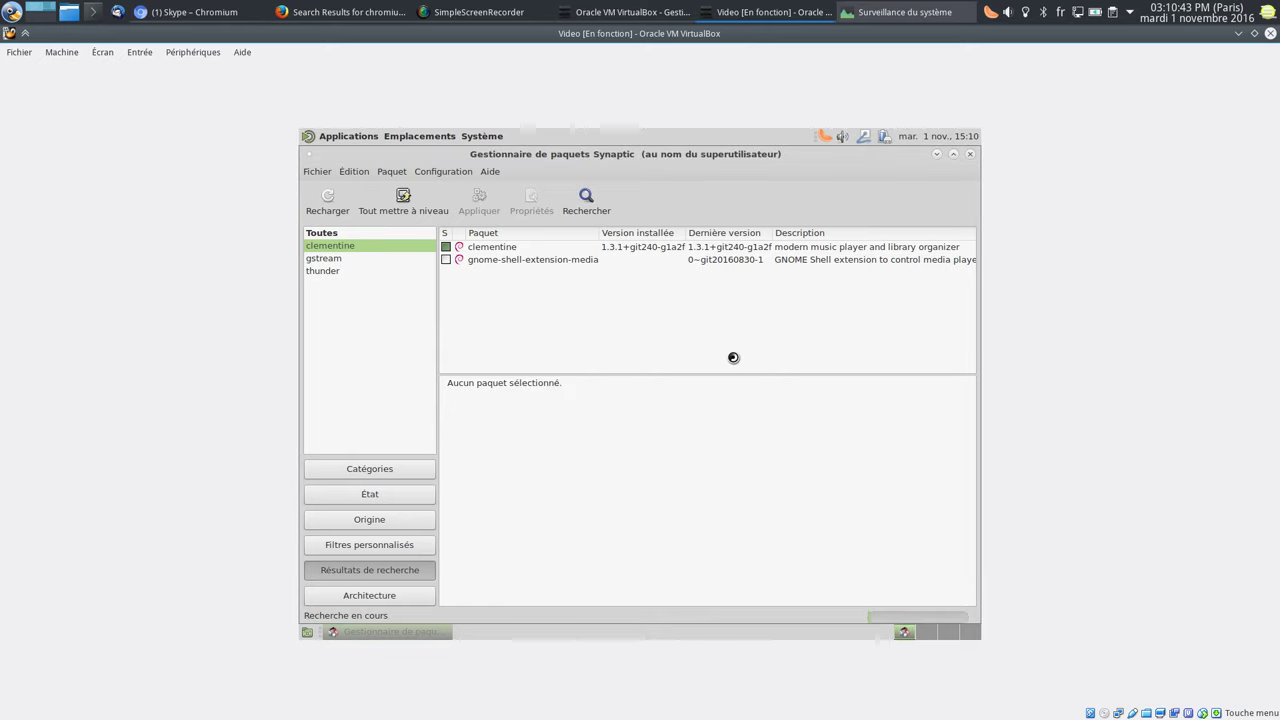
Step: Locate the linux-headers packages in the results, widen the package name column and sort the list by package name
{"action": "scroll", "coordinate": [598, 306], "scroll_direction": "down", "scroll_amount": 10}
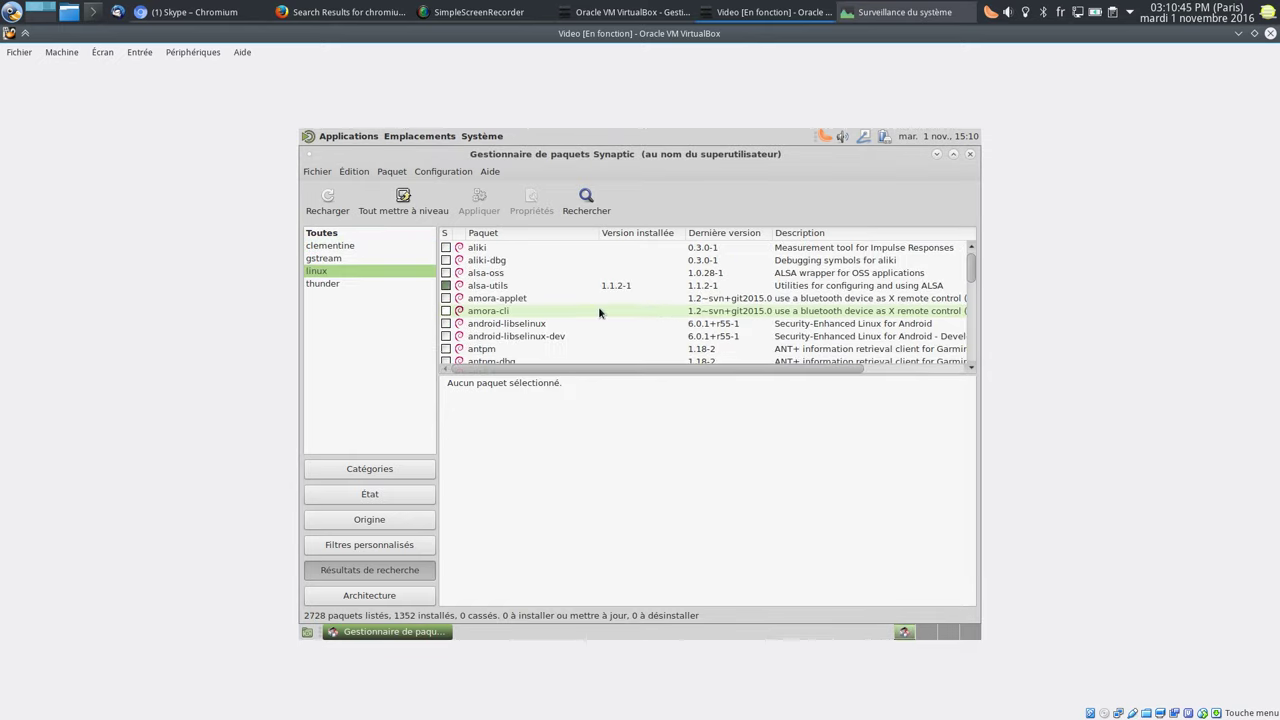
{"action": "left_click_drag", "start_coordinate": [967, 268], "coordinate": [969, 321]}
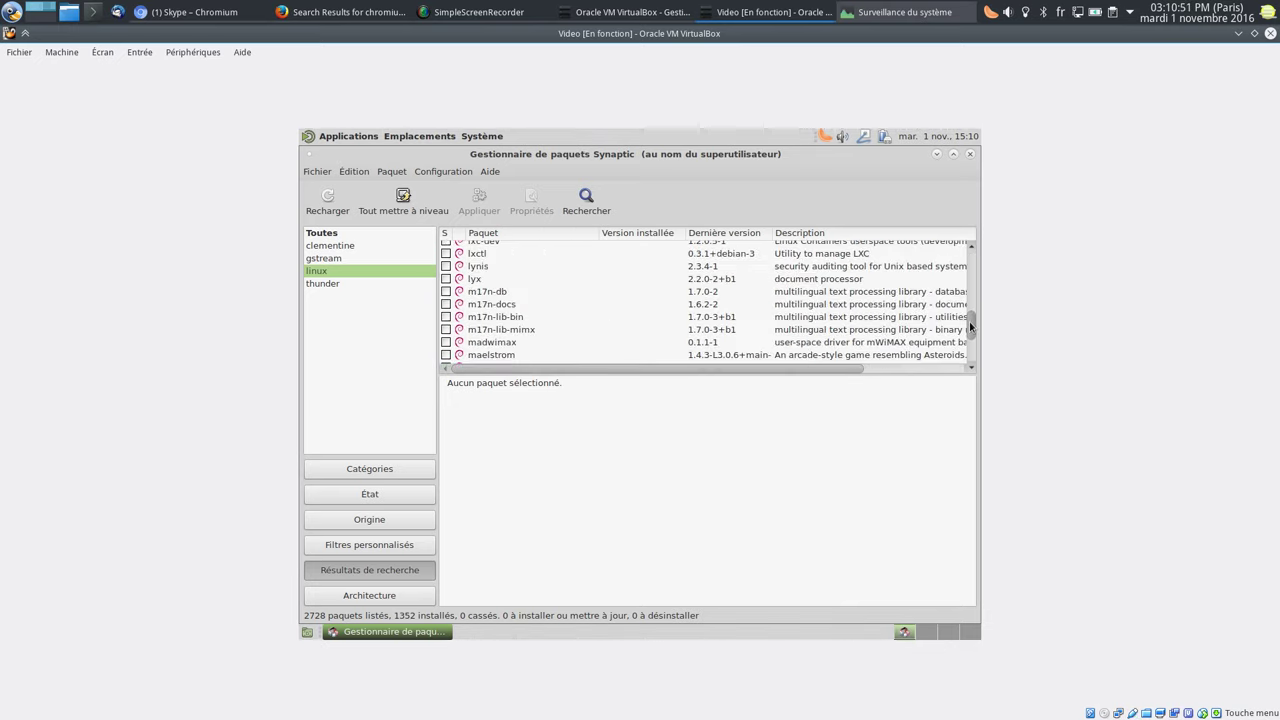
{"action": "scroll", "coordinate": [767, 284], "scroll_direction": "up", "scroll_amount": 5}
{"action": "scroll", "coordinate": [767, 288], "scroll_direction": "up", "scroll_amount": 10}
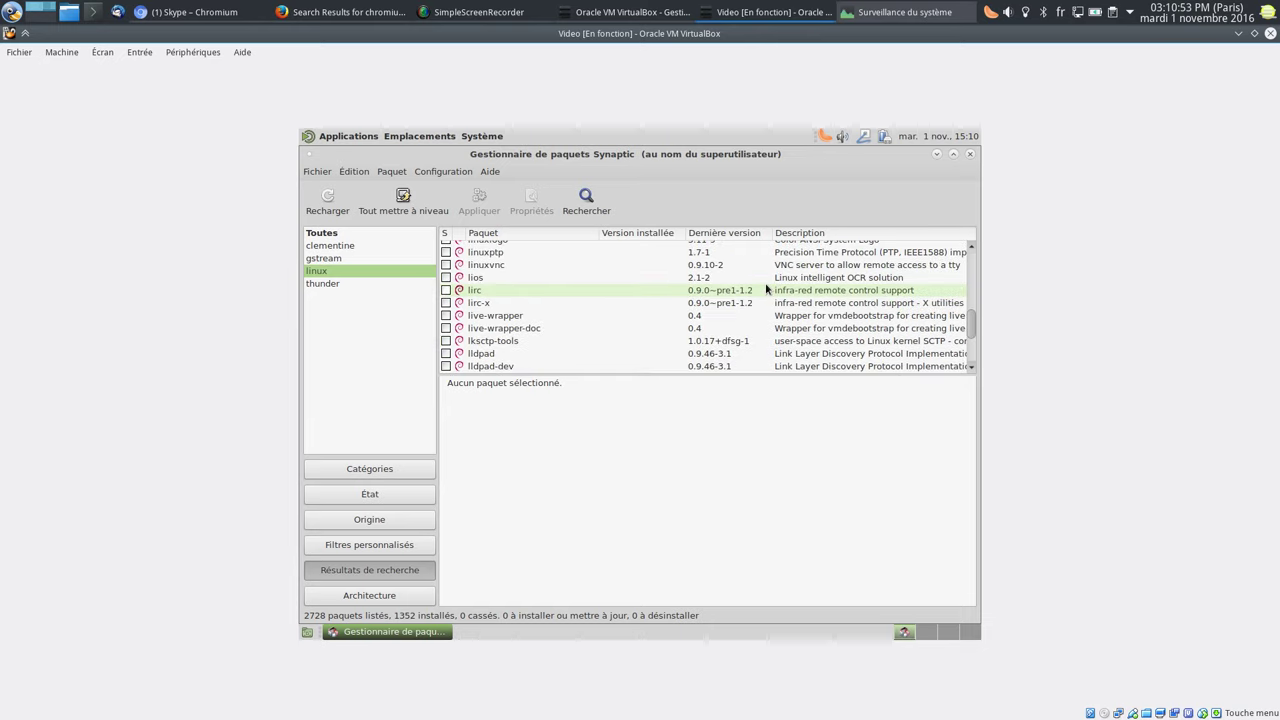
{"action": "scroll", "coordinate": [767, 288], "scroll_direction": "up", "scroll_amount": 3}
{"action": "scroll", "coordinate": [767, 288], "scroll_direction": "up", "scroll_amount": 10}
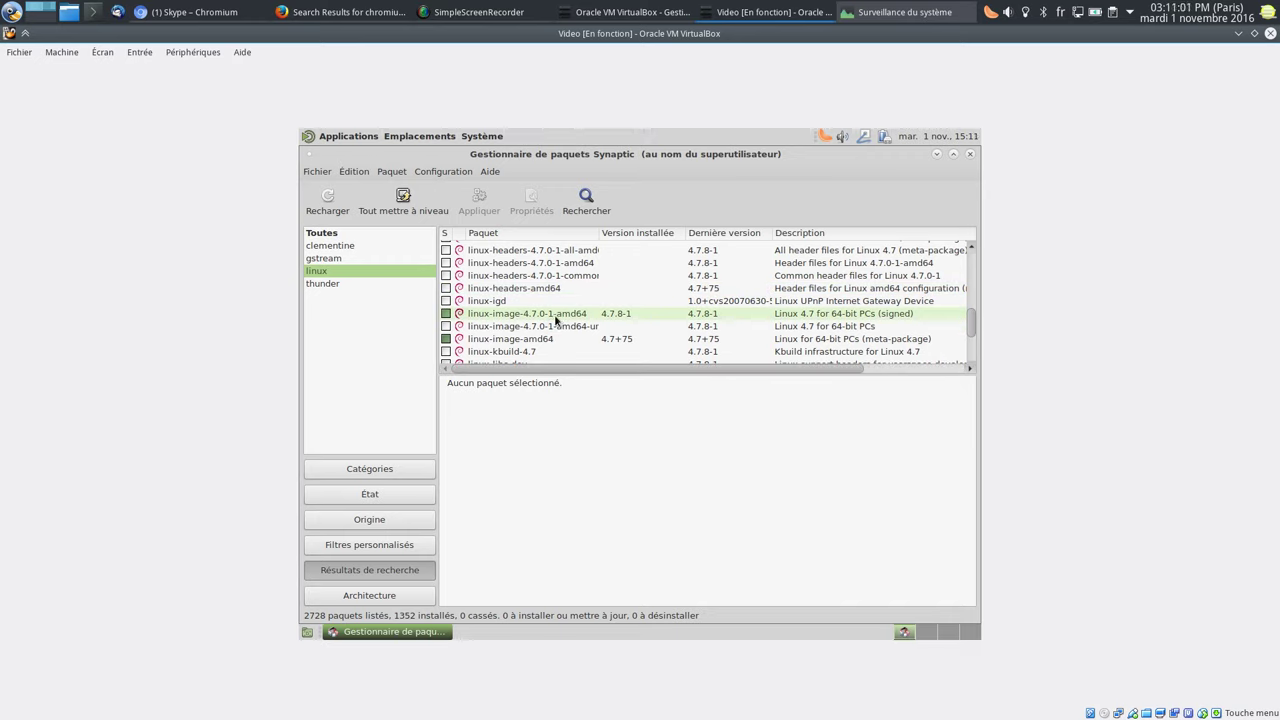
{"action": "left_click", "coordinate": [601, 236]}
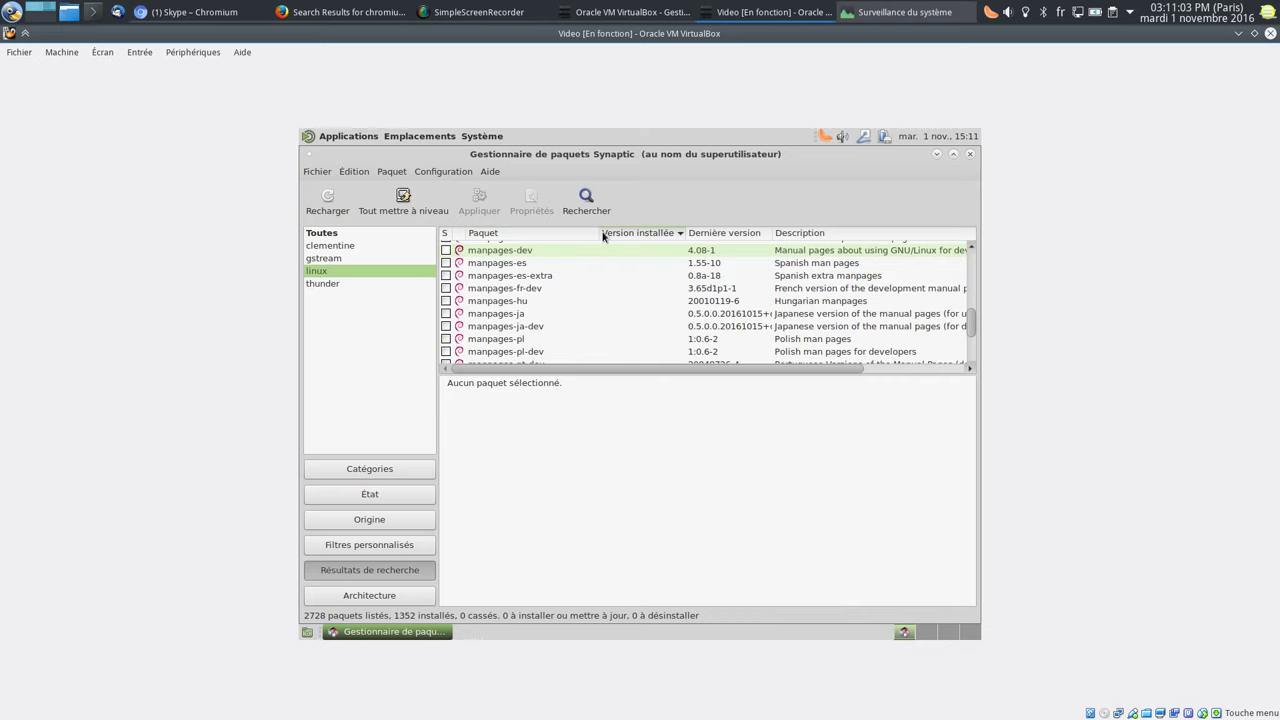
{"action": "left_click_drag", "start_coordinate": [596, 233], "coordinate": [718, 232]}
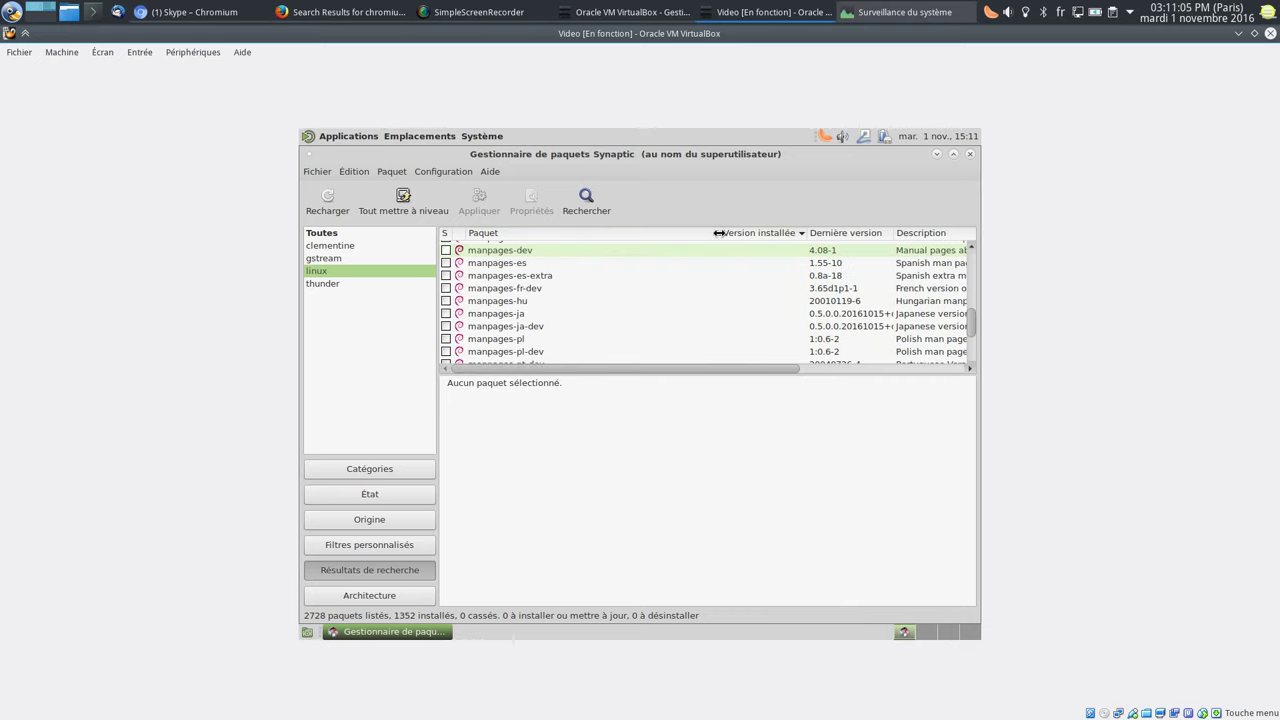
{"action": "left_click", "coordinate": [569, 232]}
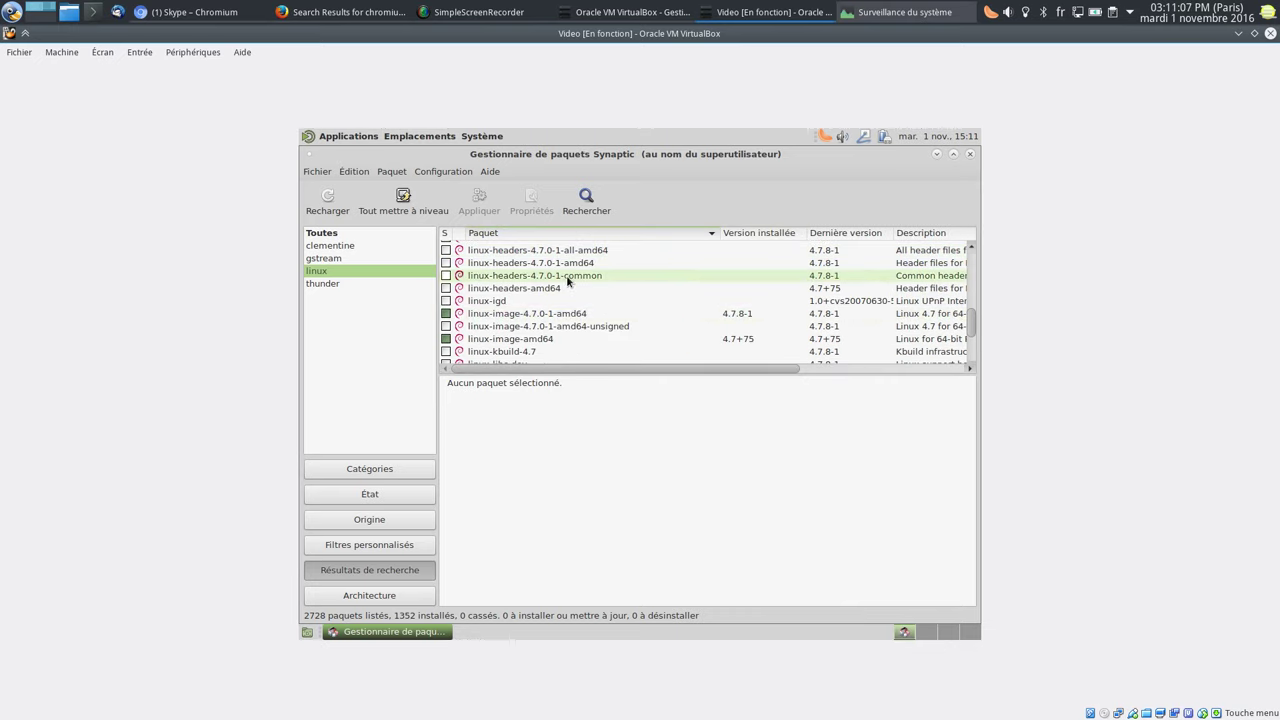
Step: Mark linux-headers-4.7.0-1-amd64 for installation and accept its additional dependencies
{"action": "left_click", "coordinate": [446, 264]}
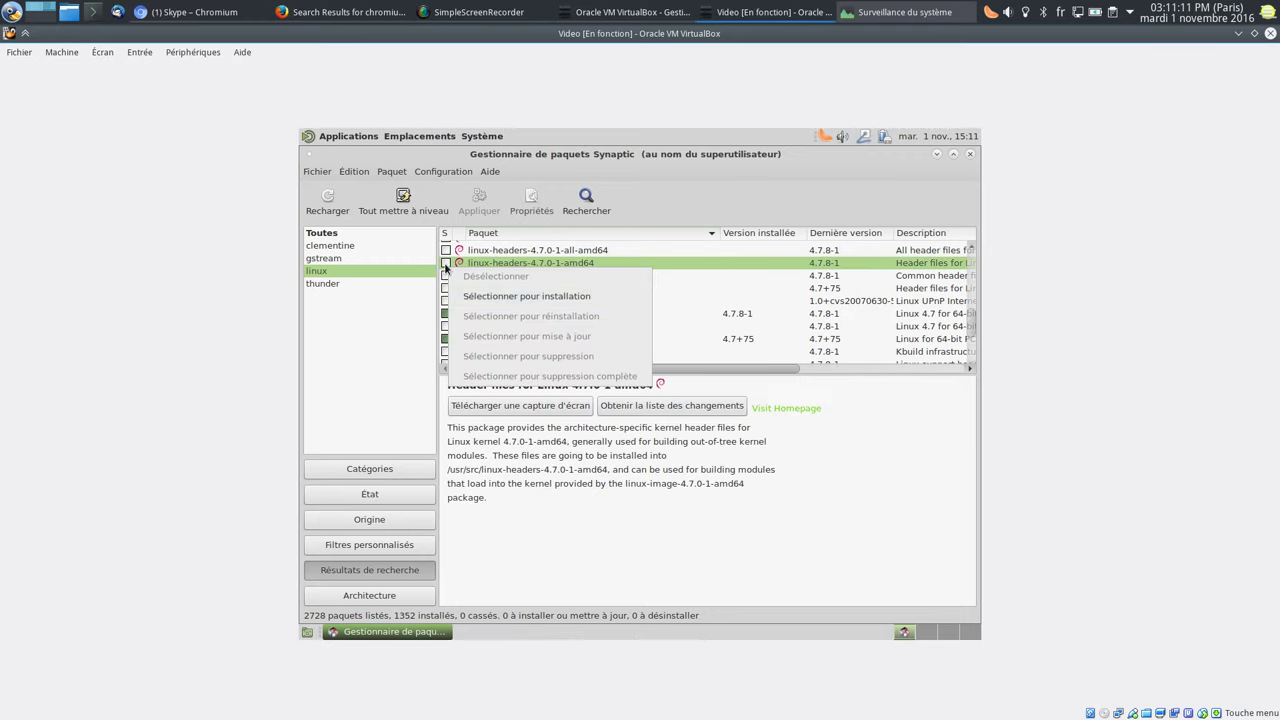
{"action": "left_click", "coordinate": [527, 296]}
{"action": "scroll", "coordinate": [680, 427], "scroll_direction": "down", "scroll_amount": 1}
{"action": "scroll", "coordinate": [680, 427], "scroll_direction": "down", "scroll_amount": 5}
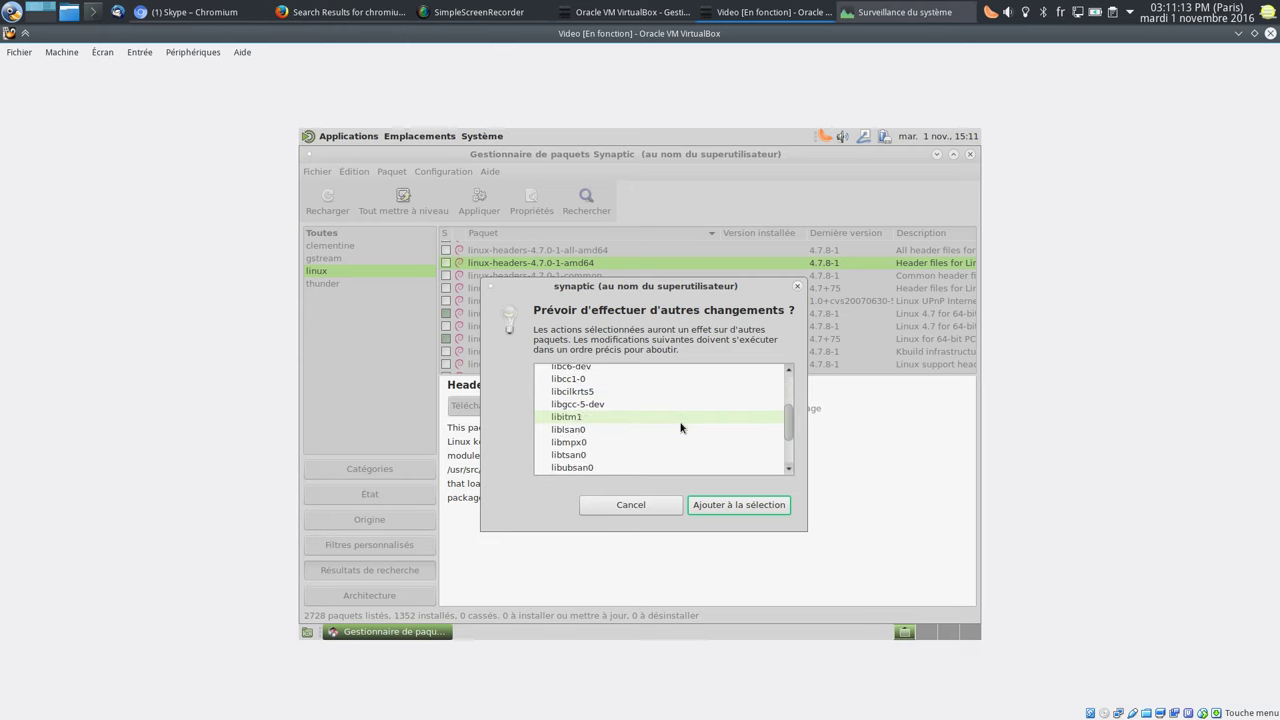
{"action": "left_click", "coordinate": [711, 505]}
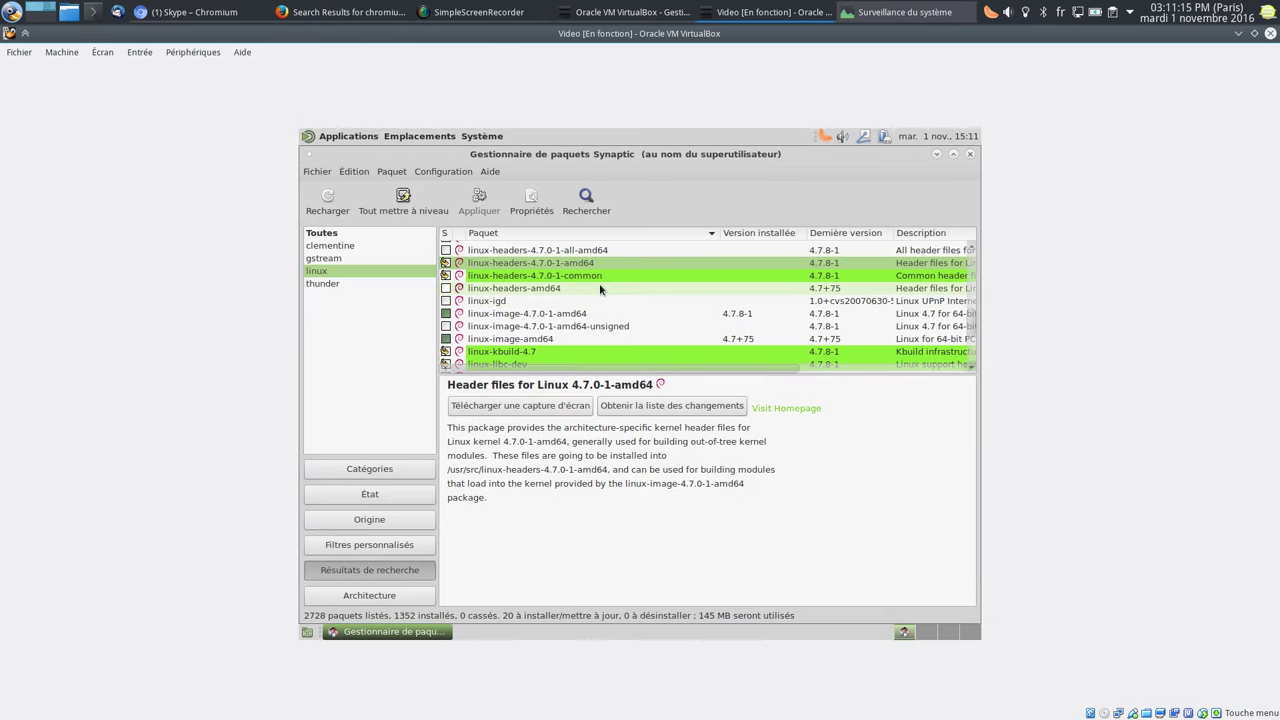
{"action": "scroll", "coordinate": [600, 290], "scroll_direction": "up", "scroll_amount": 3}
{"action": "scroll", "coordinate": [601, 289], "scroll_direction": "down", "scroll_amount": 3}
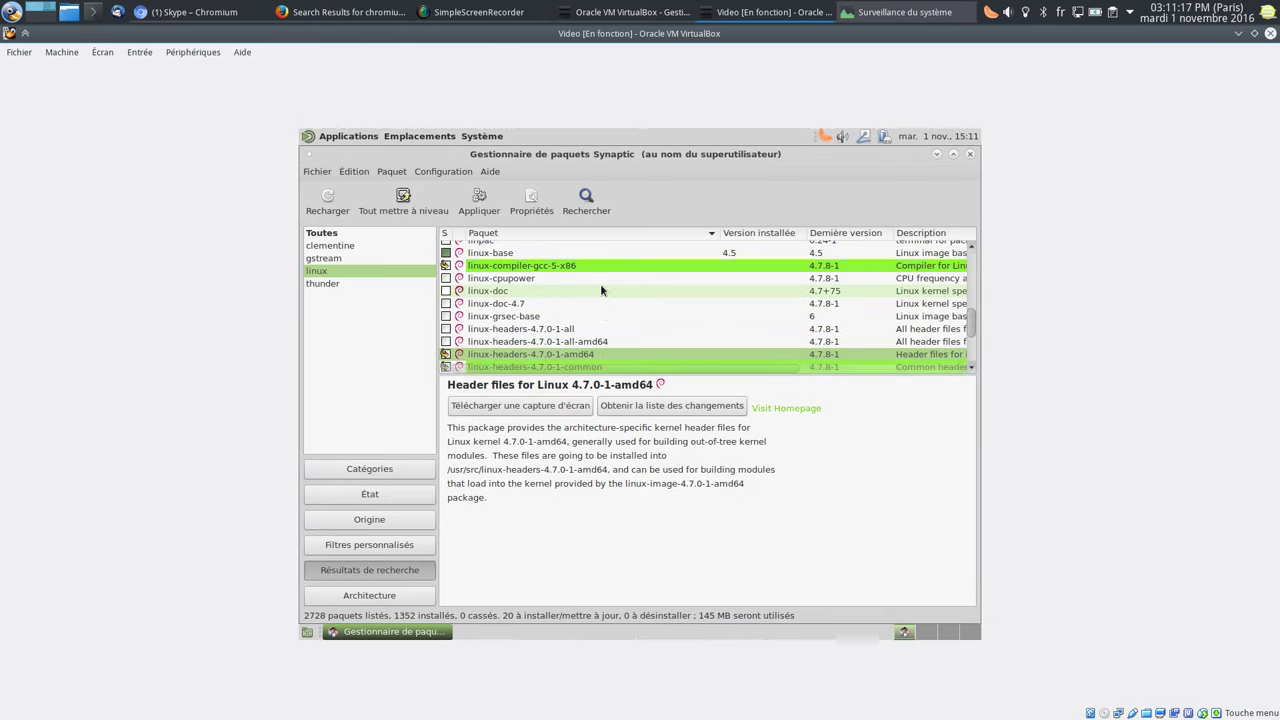
{"action": "scroll", "coordinate": [602, 290], "scroll_direction": "up", "scroll_amount": 3}
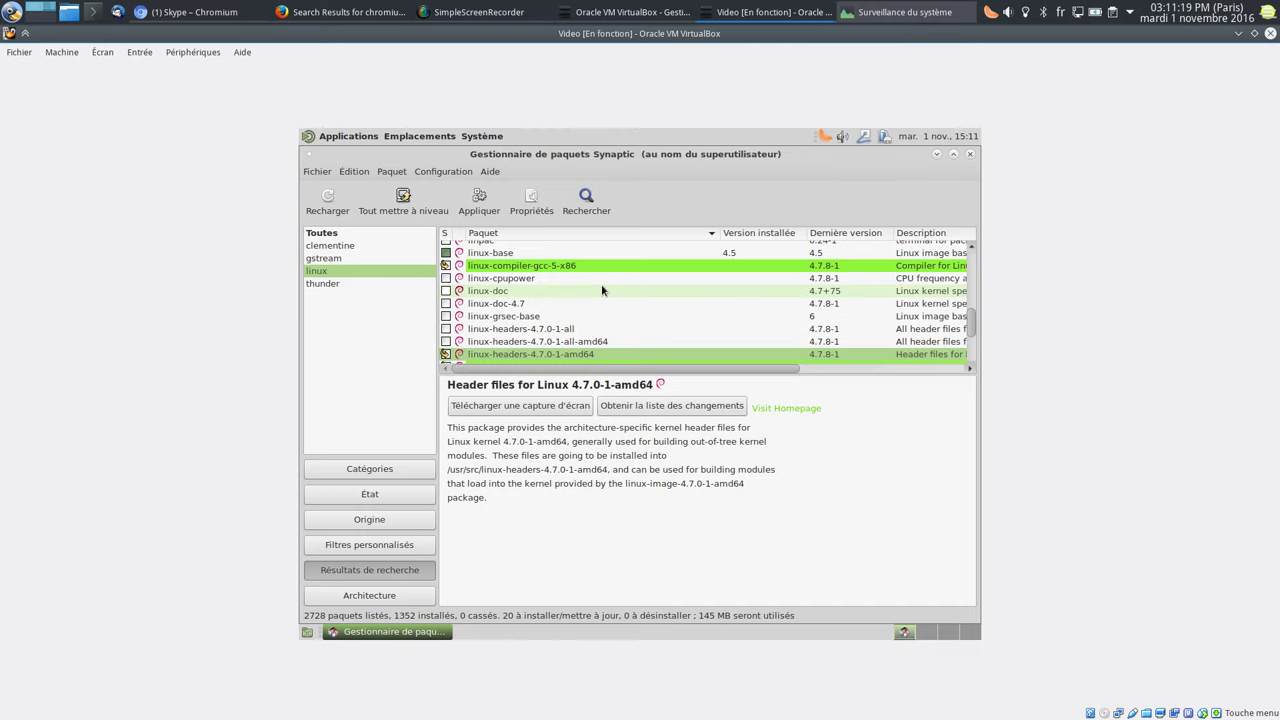
{"action": "scroll", "coordinate": [602, 290], "scroll_direction": "up", "scroll_amount": 3}
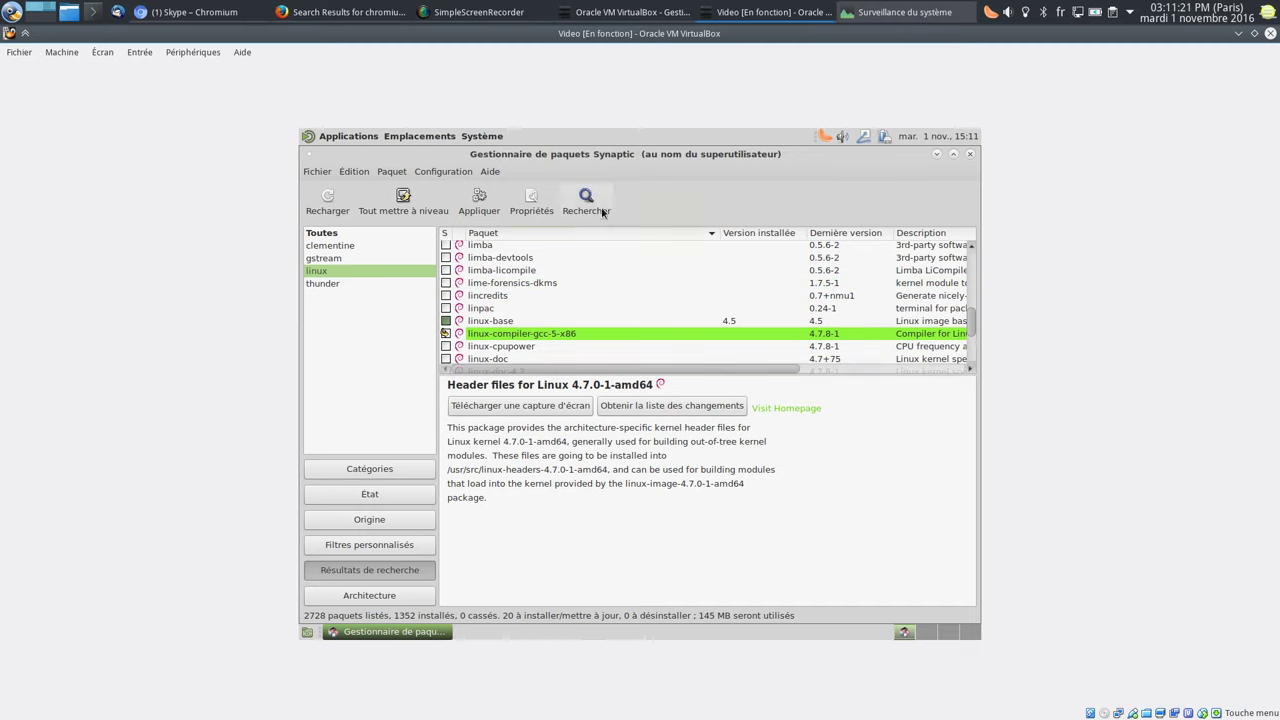
Step: Search the package names and descriptions for "dkms" and mark the dkms package for installation, including its additional dependencies
{"action": "left_click", "coordinate": [598, 209]}
{"action": "type", "text": "d"}
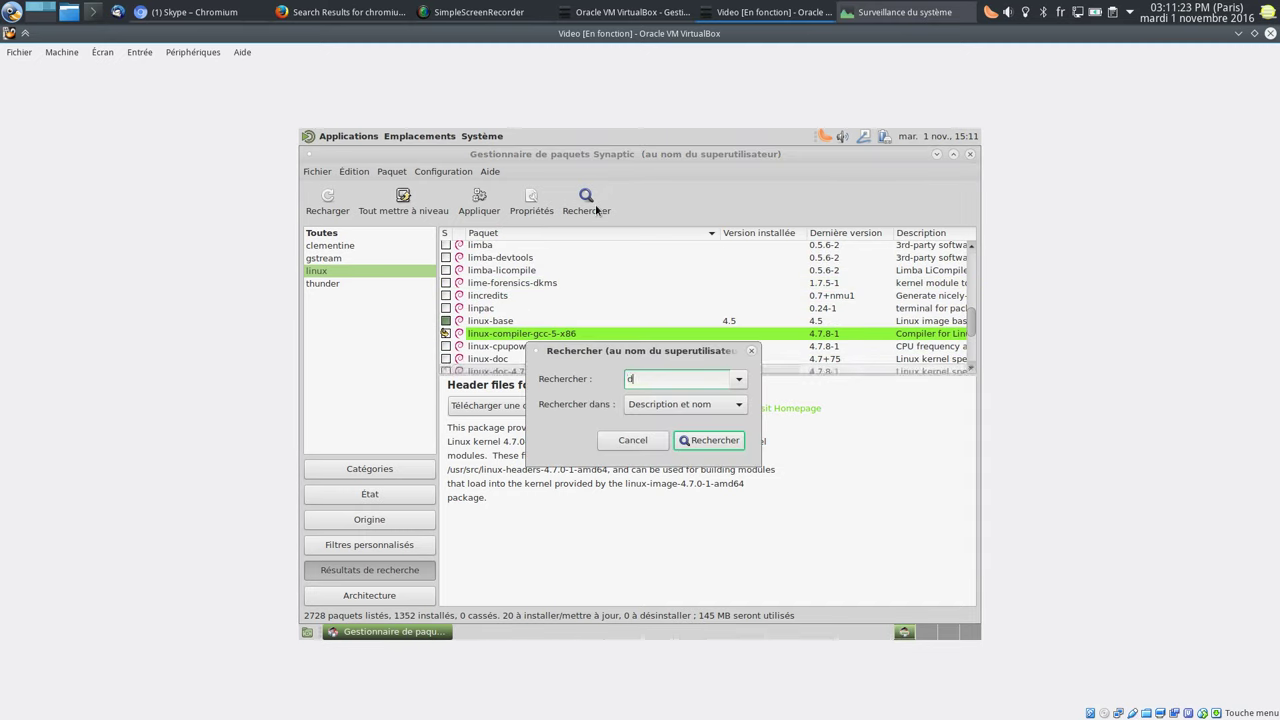
{"action": "type", "text": "kms"}
{"action": "key", "text": "Return"}
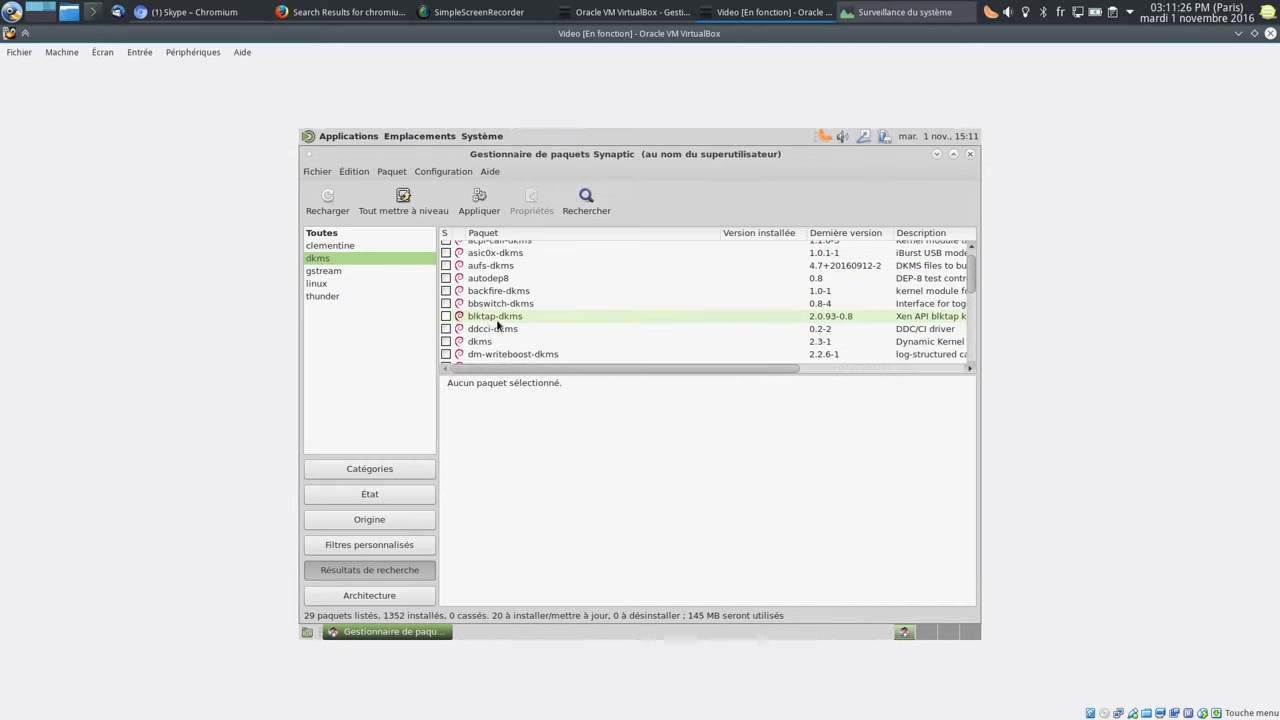
{"action": "left_click", "coordinate": [447, 342]}
{"action": "left_click", "coordinate": [530, 376]}
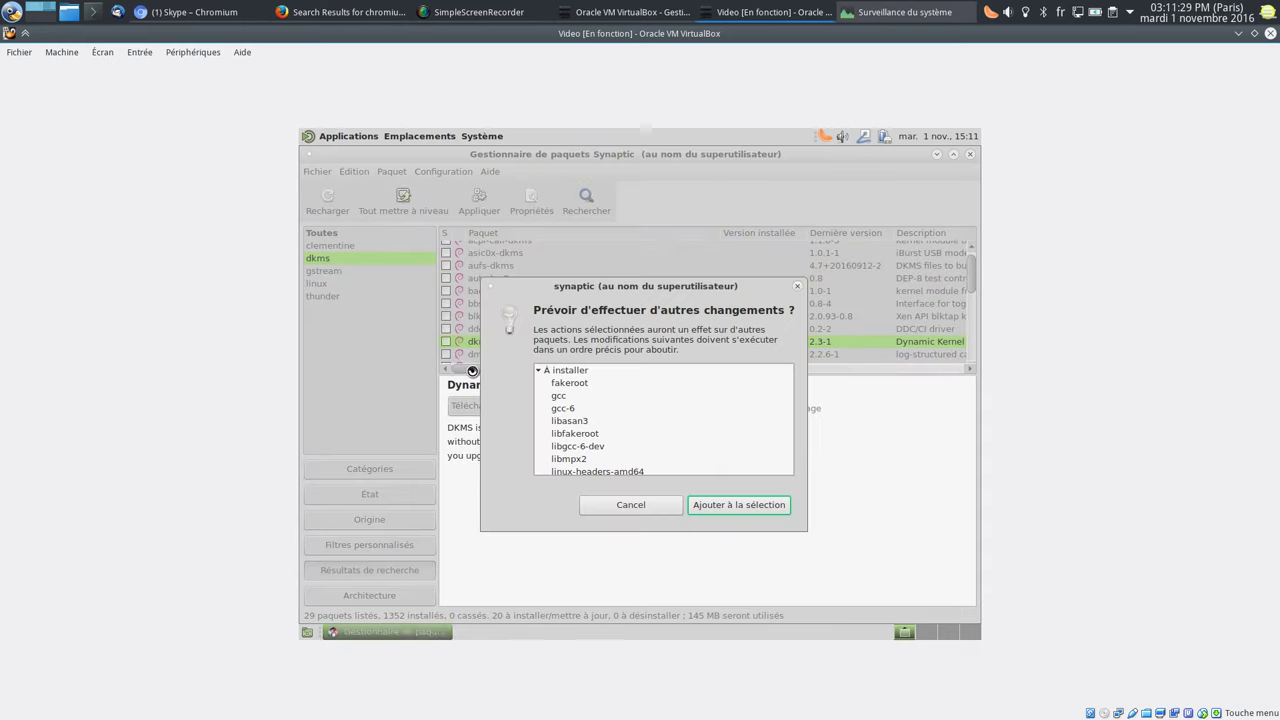
{"action": "left_click", "coordinate": [718, 505]}
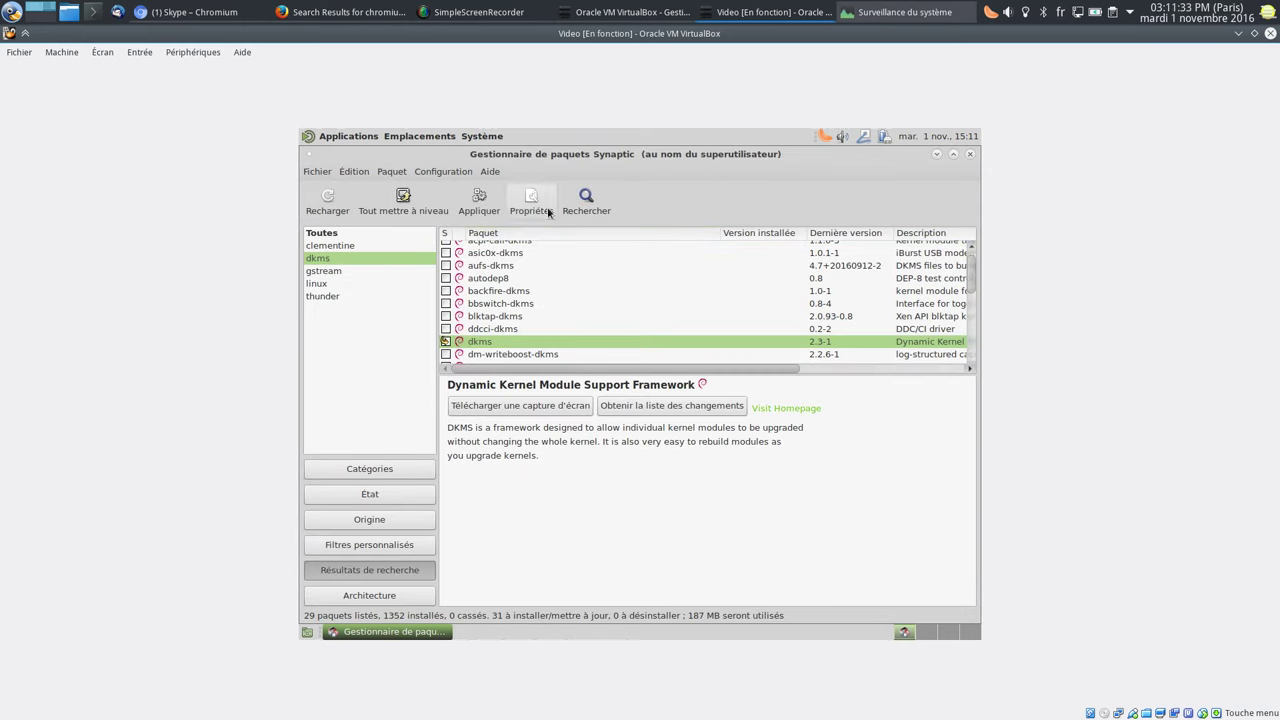
Step: Search the package names and descriptions for "make" and mark the make package for installation
{"action": "left_click", "coordinate": [586, 200]}
{"action": "type", "text": "make"}
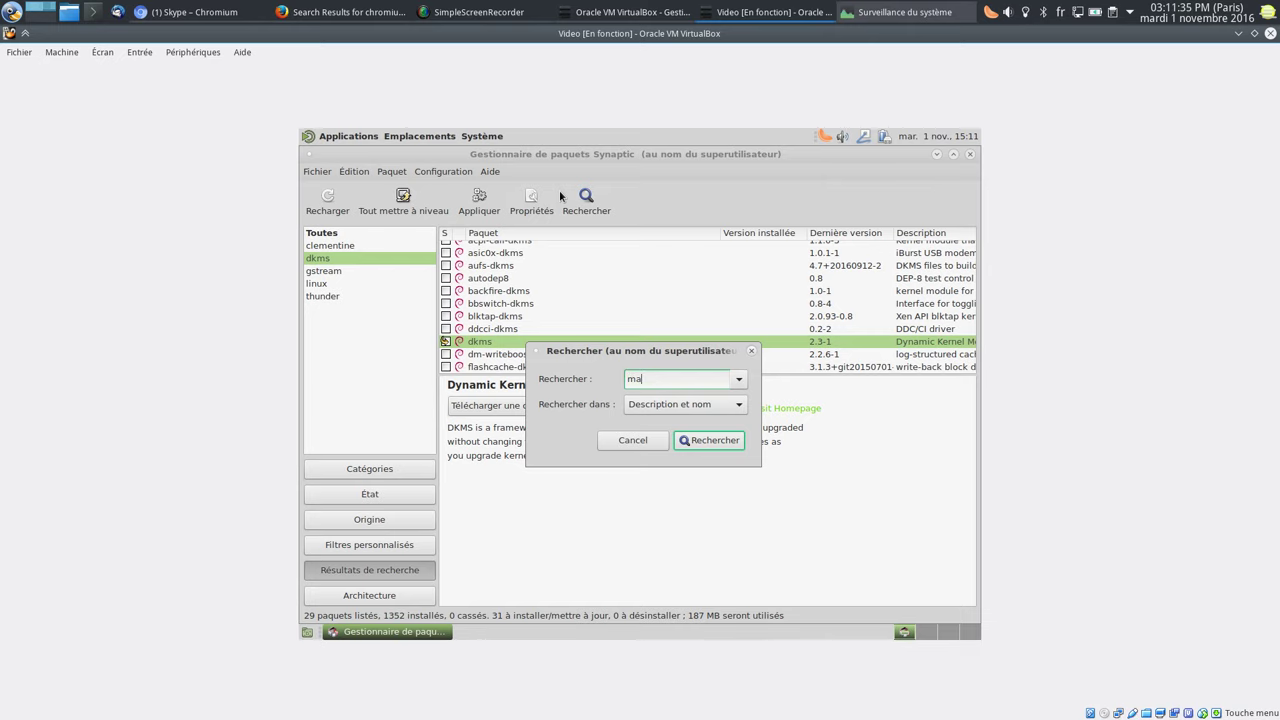
{"action": "key", "text": "Return"}
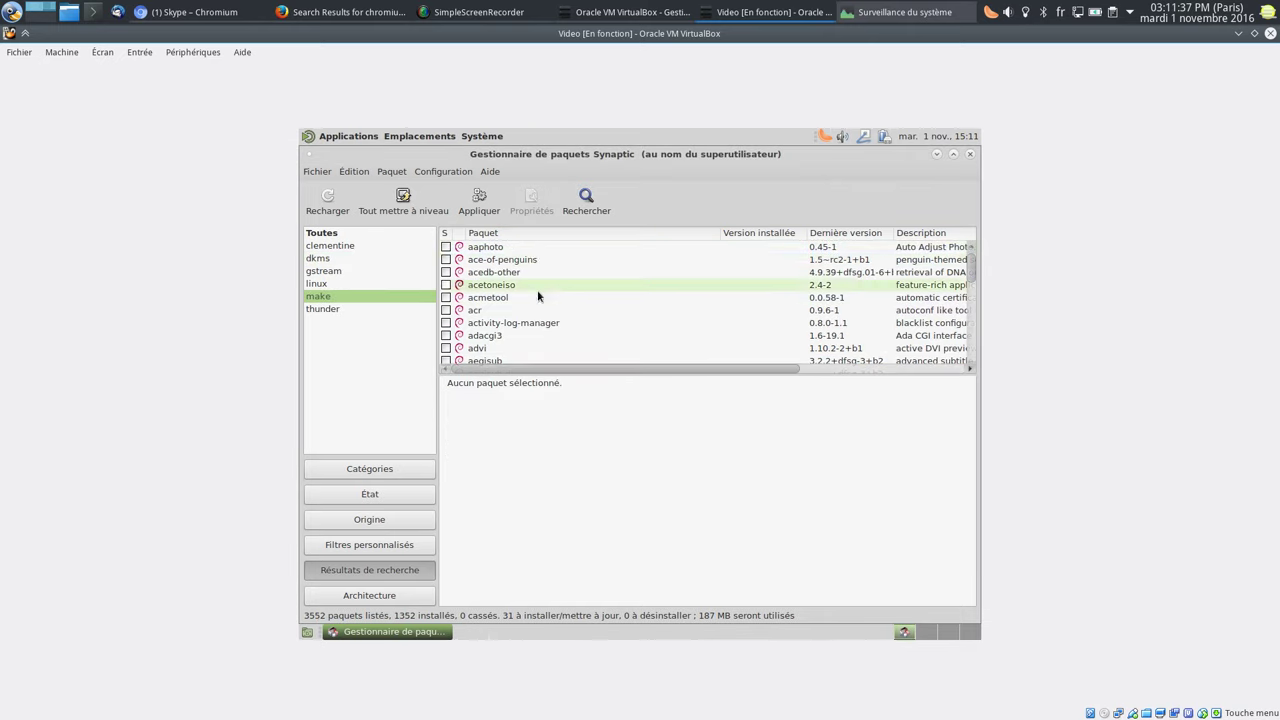
{"action": "scroll", "coordinate": [537, 291], "scroll_direction": "down", "scroll_amount": 5}
{"action": "left_click_drag", "start_coordinate": [969, 268], "coordinate": [973, 317]}
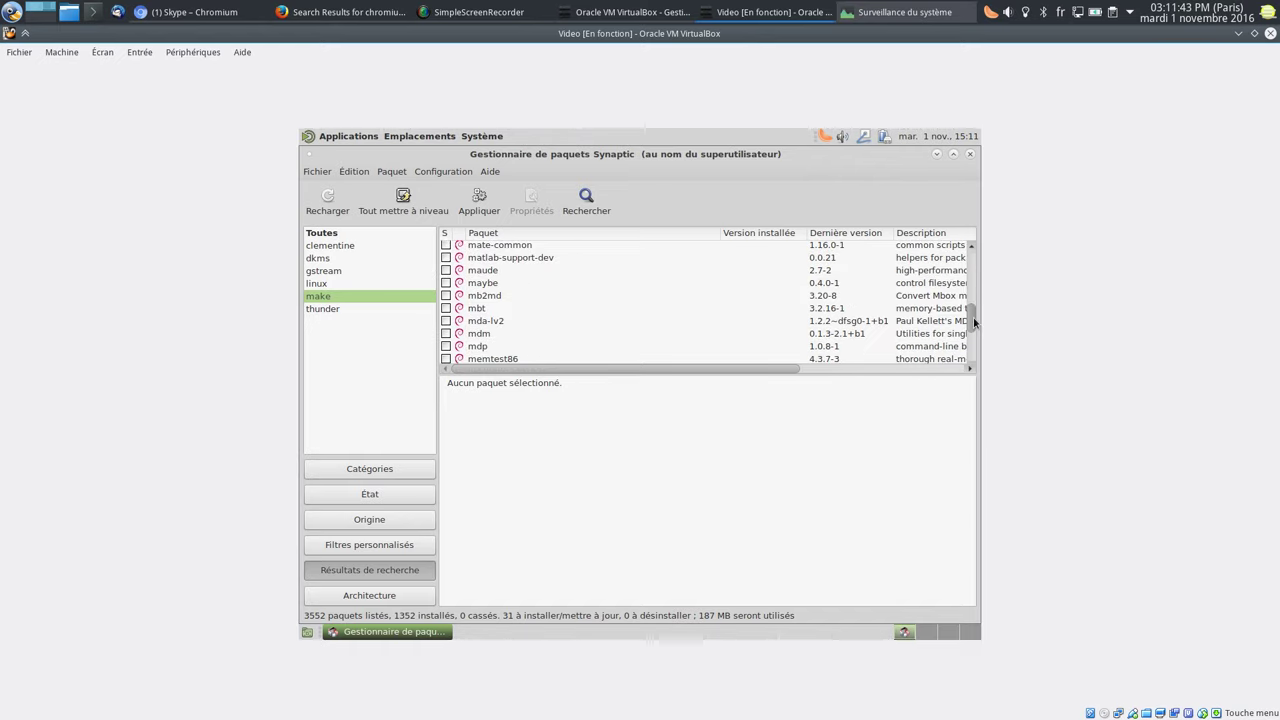
{"action": "scroll", "coordinate": [549, 322], "scroll_direction": "up", "scroll_amount": 10}
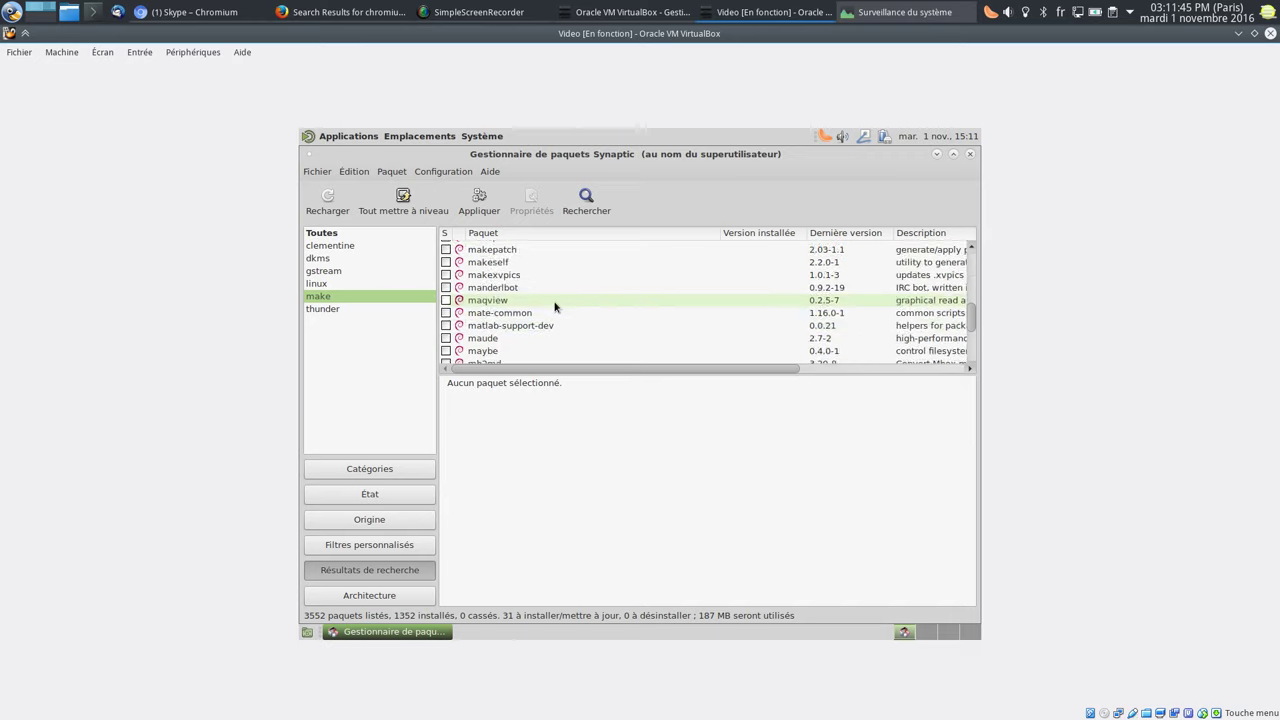
{"action": "scroll", "coordinate": [555, 307], "scroll_direction": "up", "scroll_amount": 1}
{"action": "left_click", "coordinate": [555, 293]}
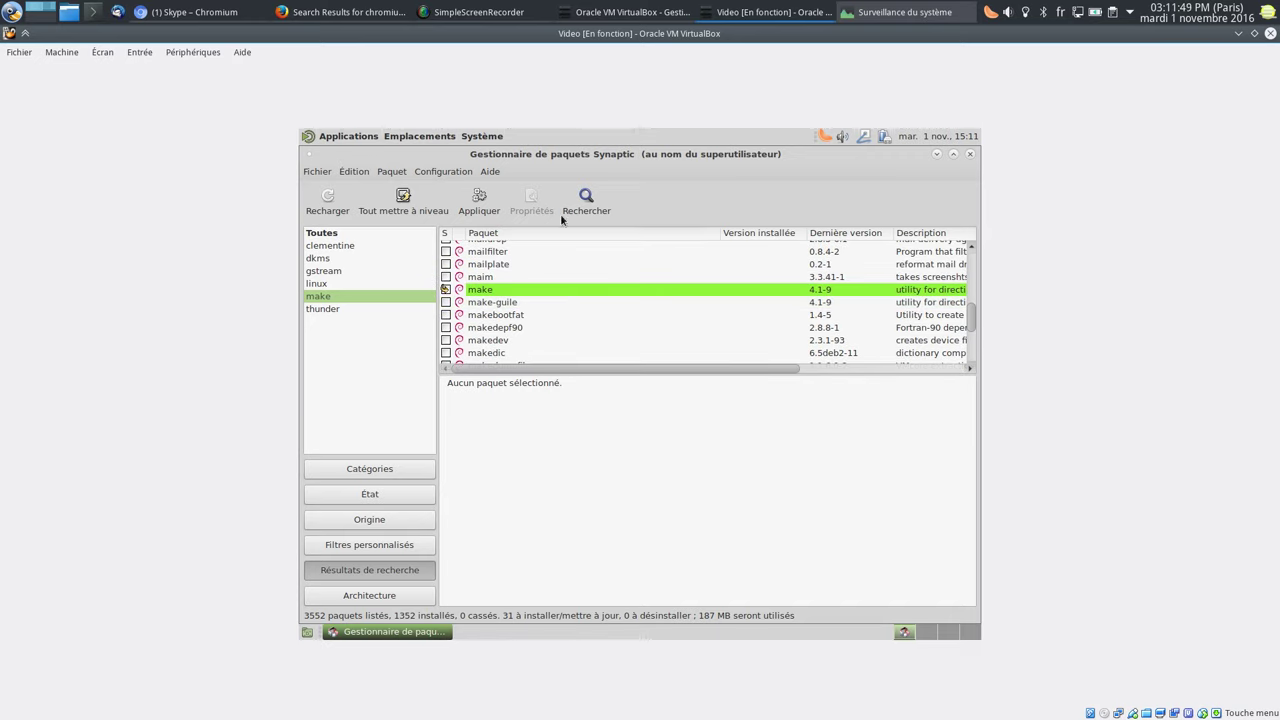
Step: Apply all the marked package changes and close the installation dialog once it has finished
{"action": "left_click", "coordinate": [479, 200]}
{"action": "left_click", "coordinate": [861, 521]}
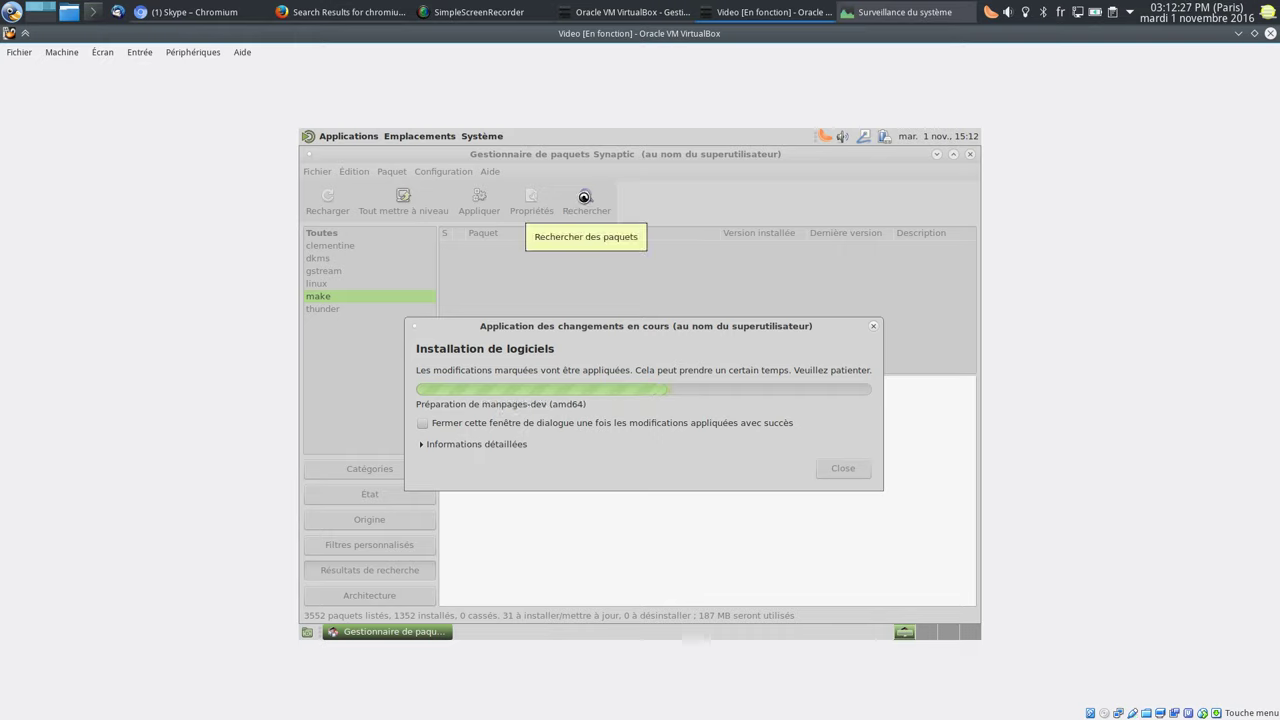
{"action": "left_click", "coordinate": [192, 52]}
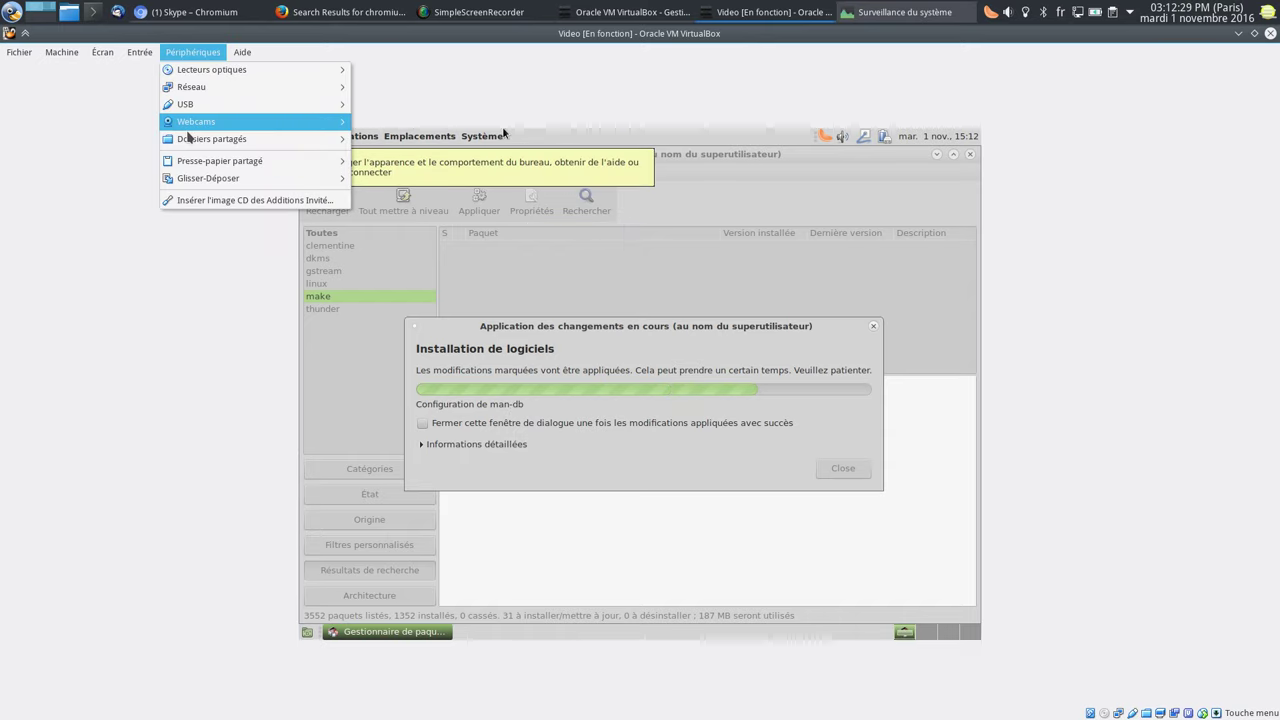
{"action": "left_click", "coordinate": [192, 52]}
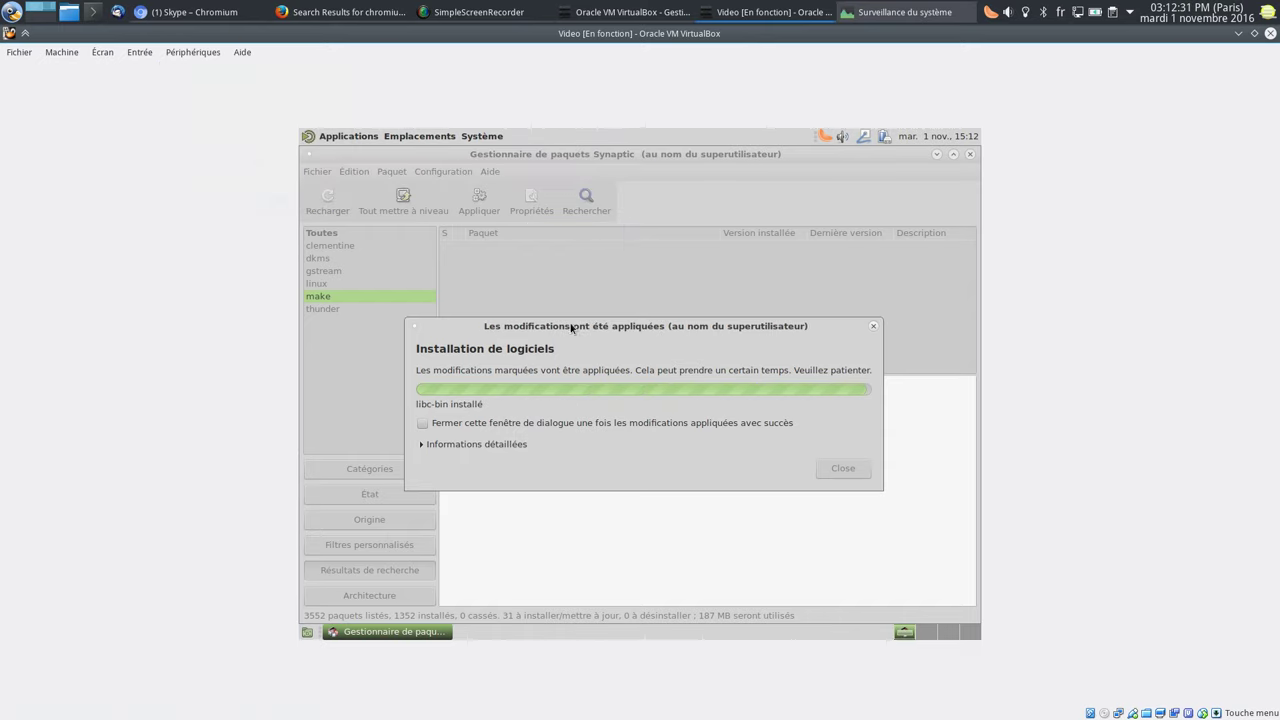
{"action": "left_click", "coordinate": [843, 442]}
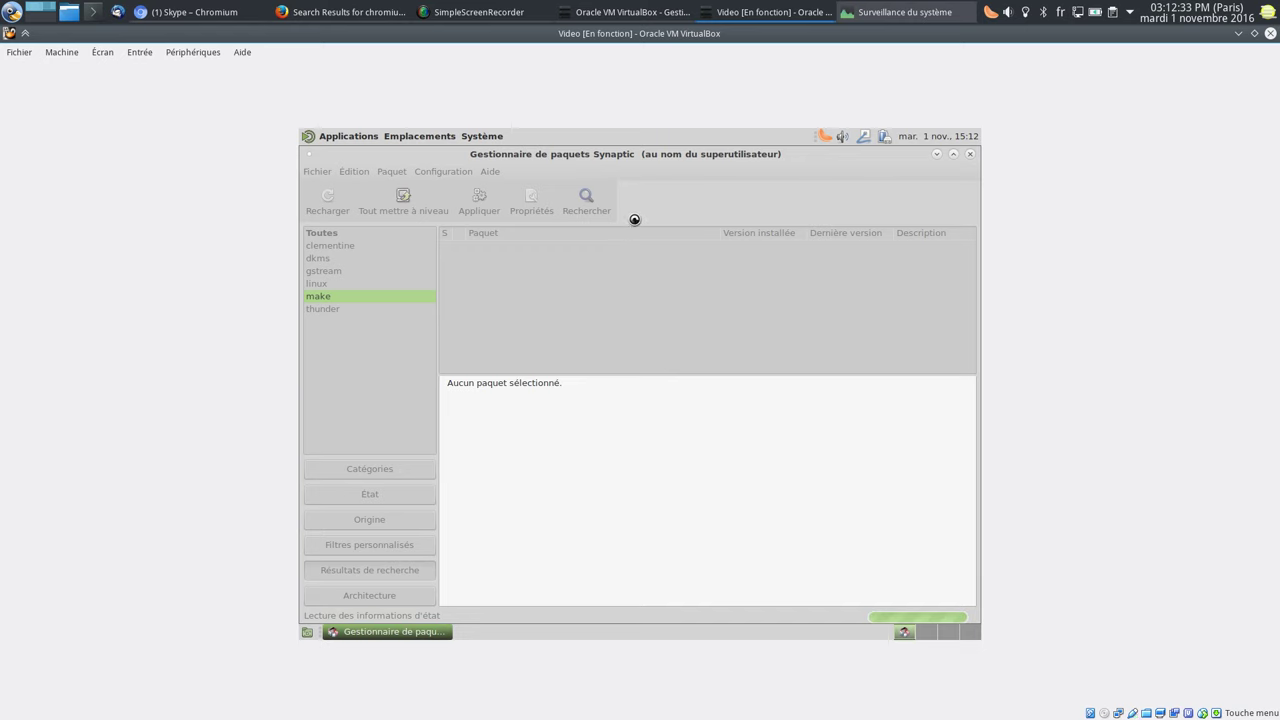
Step: Search the package names and descriptions for "Virtualbox", browse the results, and search again for "vbox"
{"action": "left_click", "coordinate": [586, 200]}
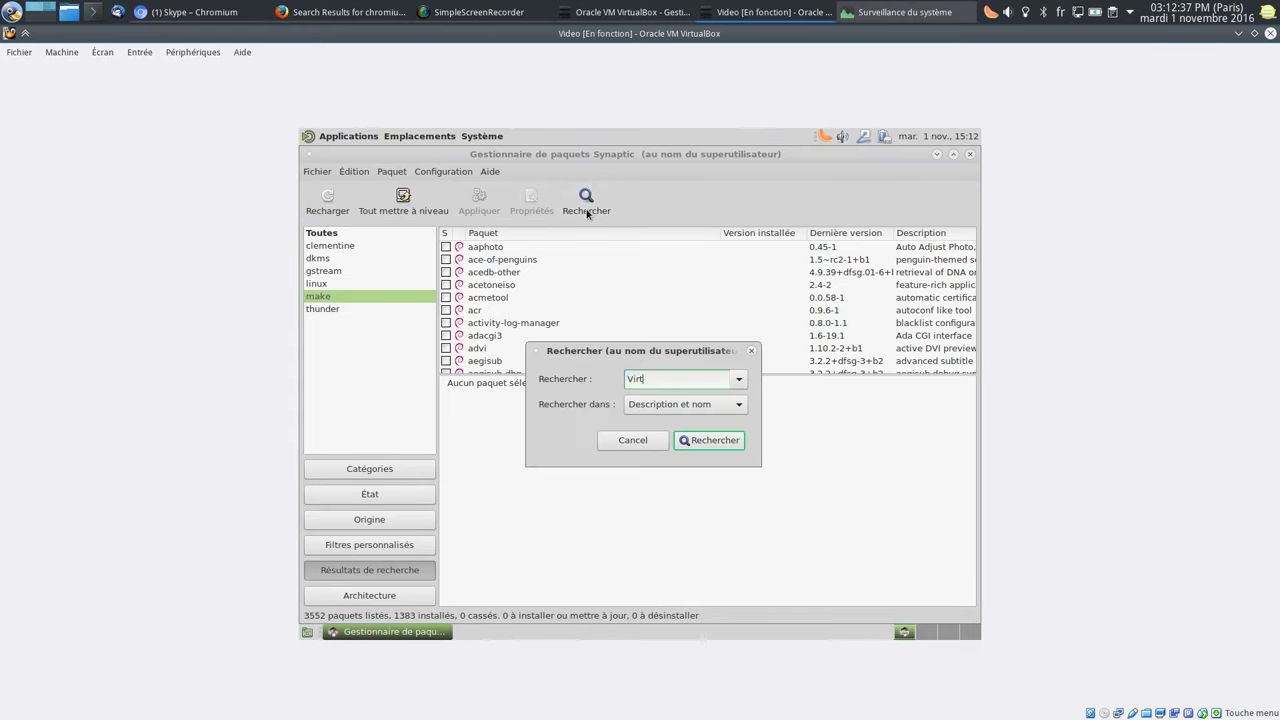
{"action": "key", "text": "Return"}
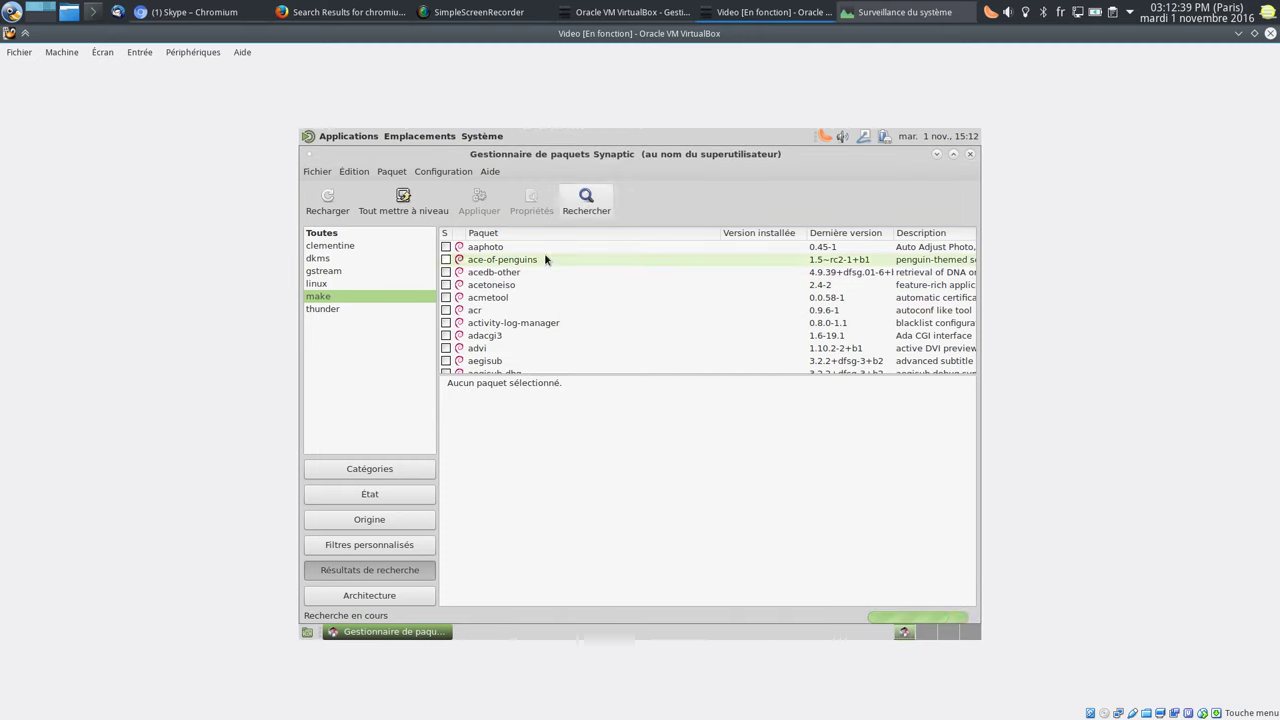
{"action": "left_click_drag", "start_coordinate": [968, 275], "coordinate": [977, 354]}
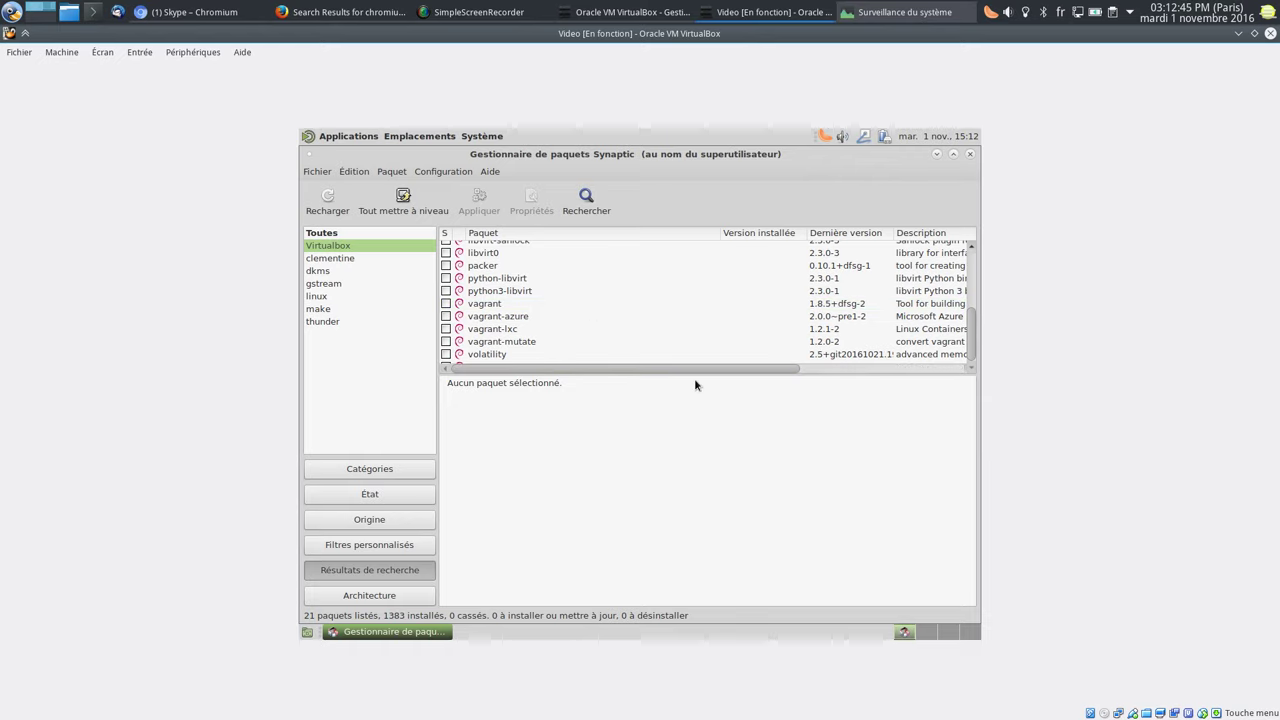
{"action": "scroll", "coordinate": [665, 323], "scroll_direction": "up", "scroll_amount": 5}
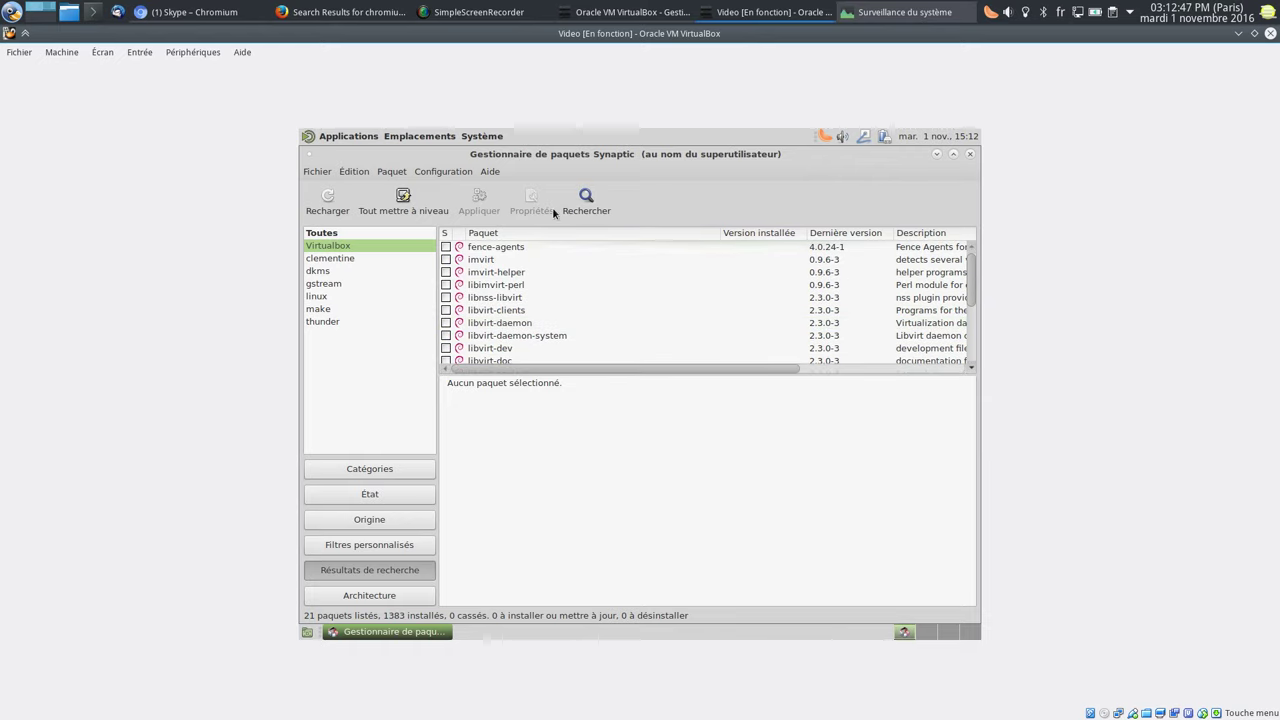
{"action": "left_click", "coordinate": [585, 200]}
{"action": "type", "text": "vlc"}
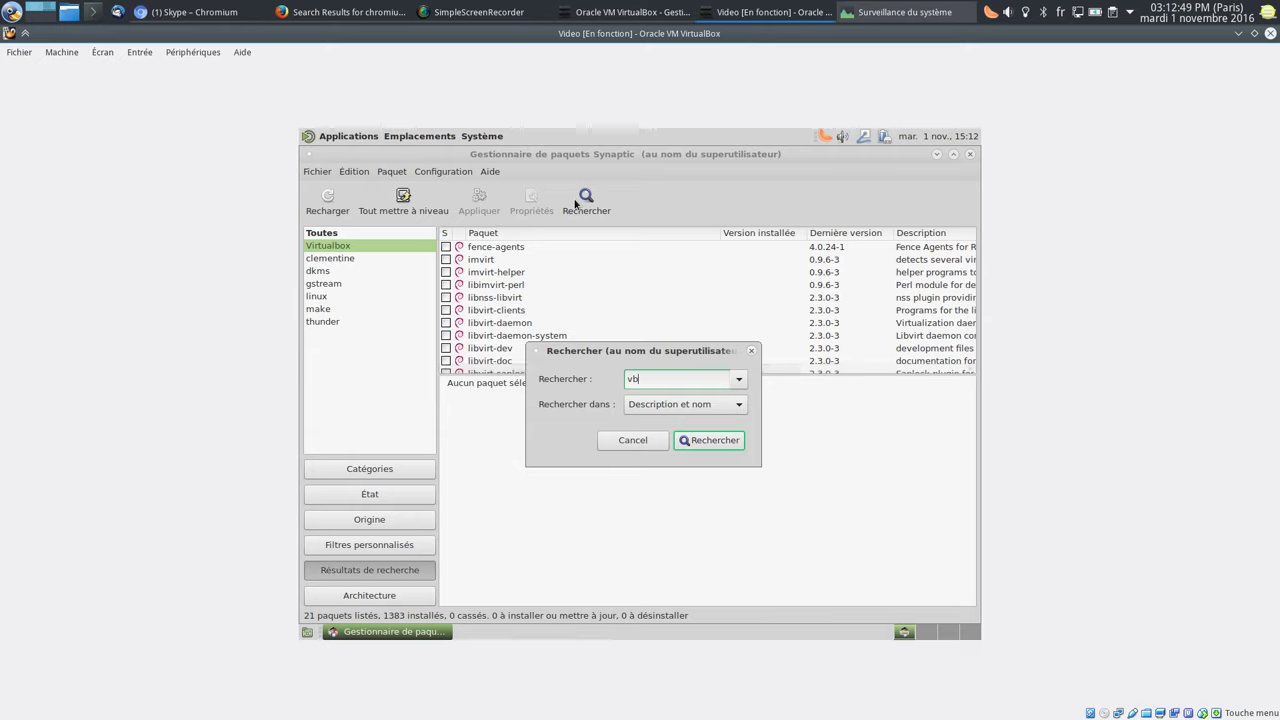
{"action": "key", "text": "Return"}
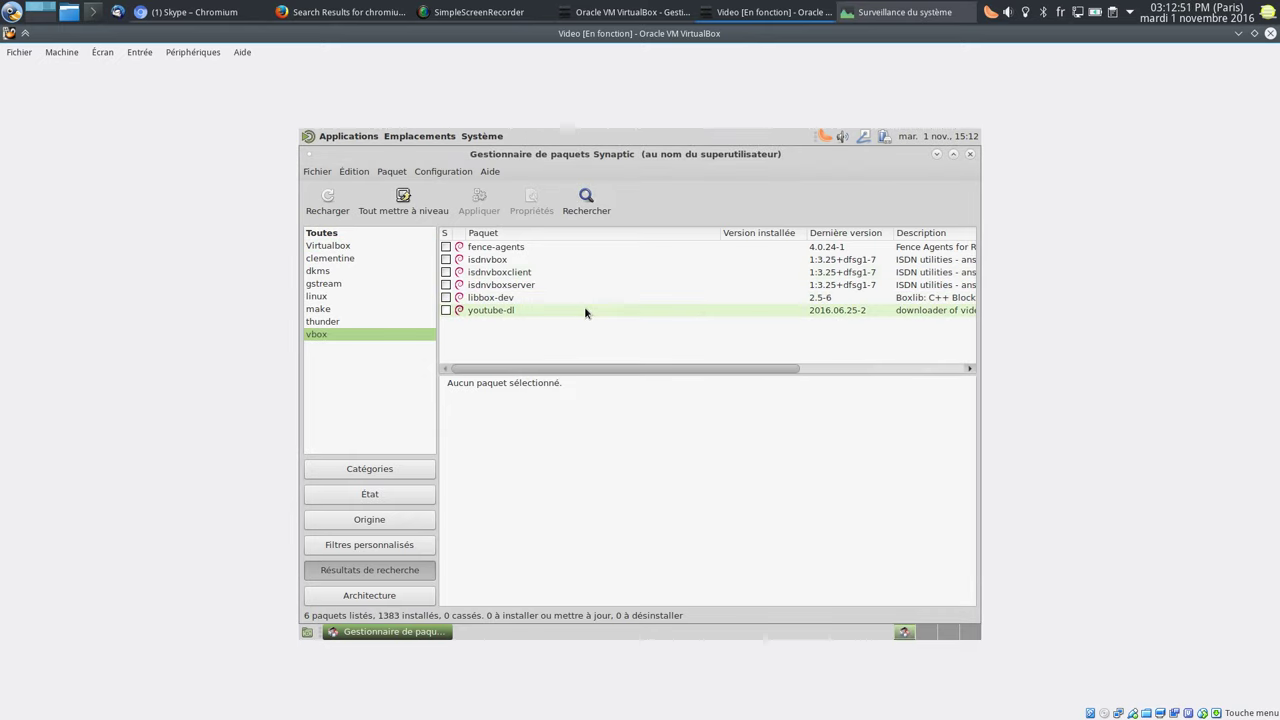
Step: Search the package names and descriptions for "guest" and look through the results for a guest additions package
{"action": "left_click", "coordinate": [587, 200]}
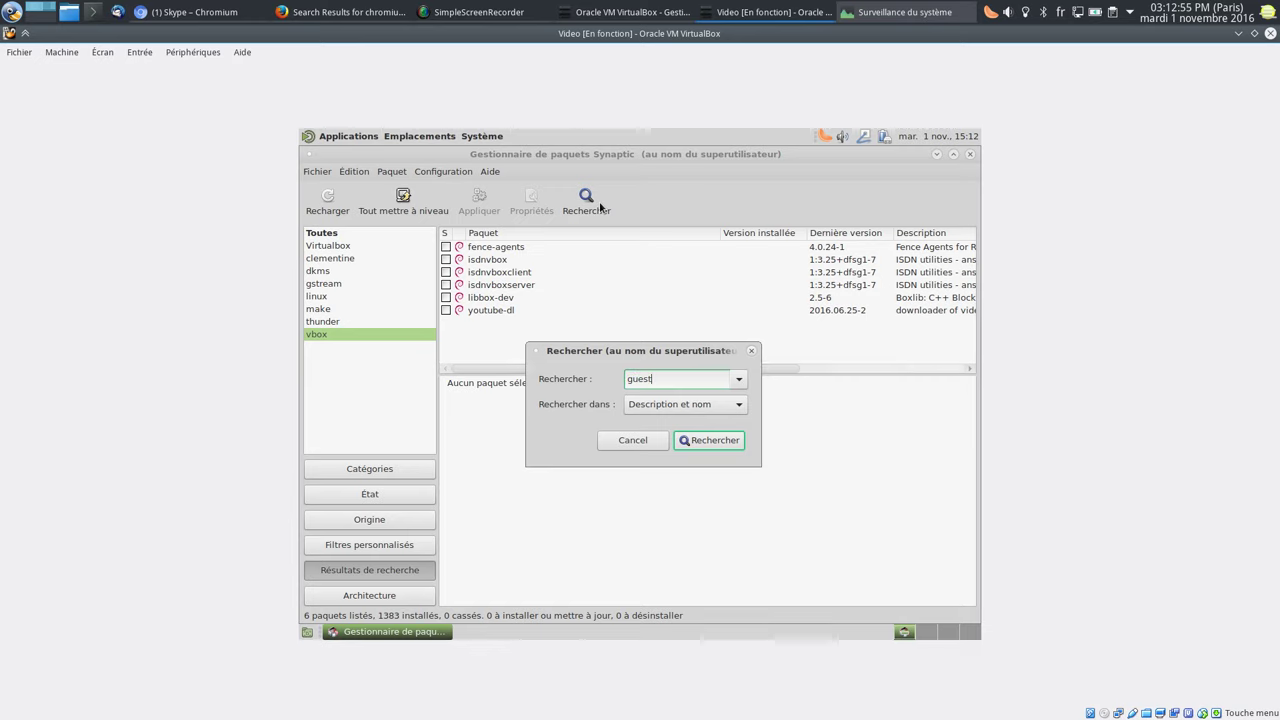
{"action": "key", "text": "Return"}
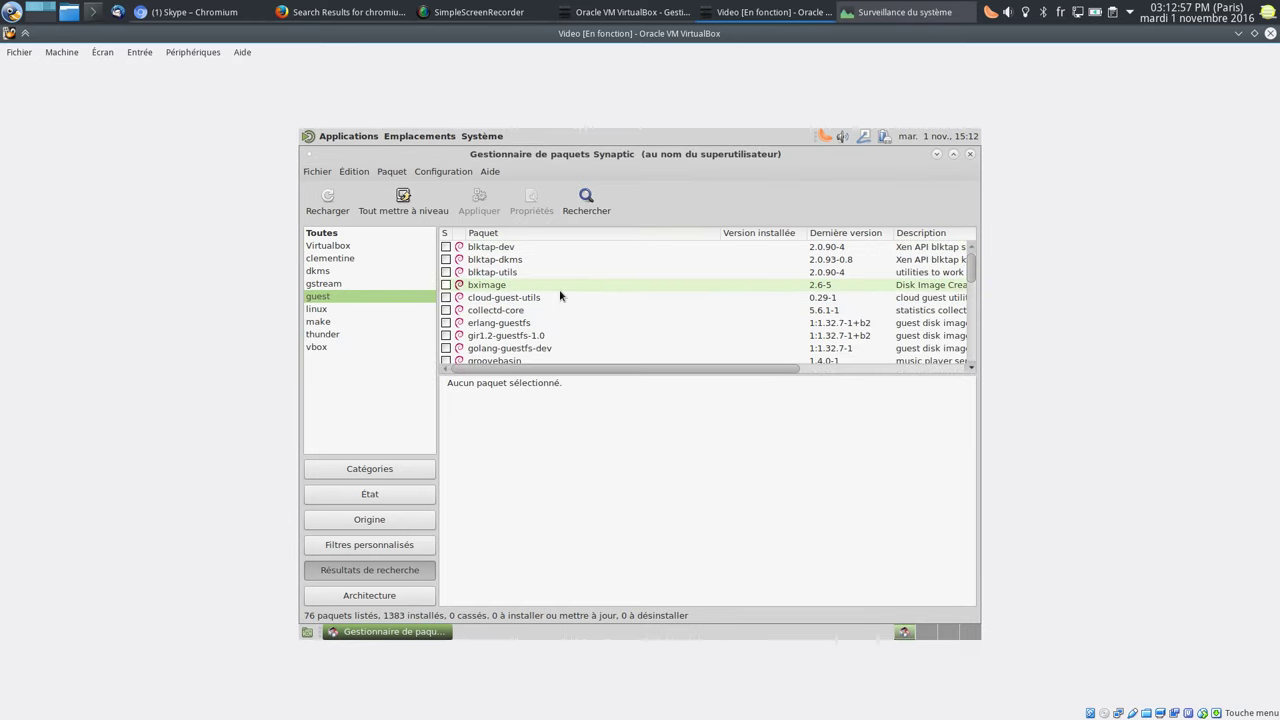
{"action": "scroll", "coordinate": [560, 295], "scroll_direction": "down", "scroll_amount": 10}
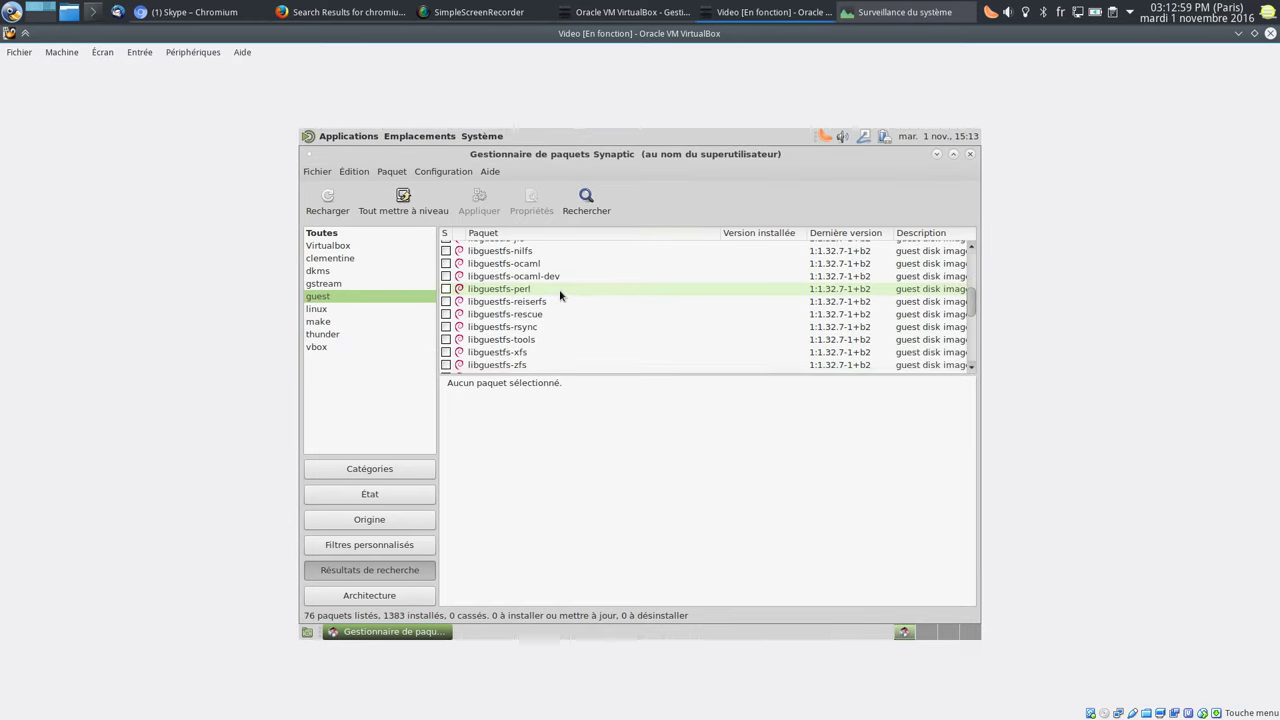
{"action": "scroll", "coordinate": [560, 295], "scroll_direction": "down", "scroll_amount": 10}
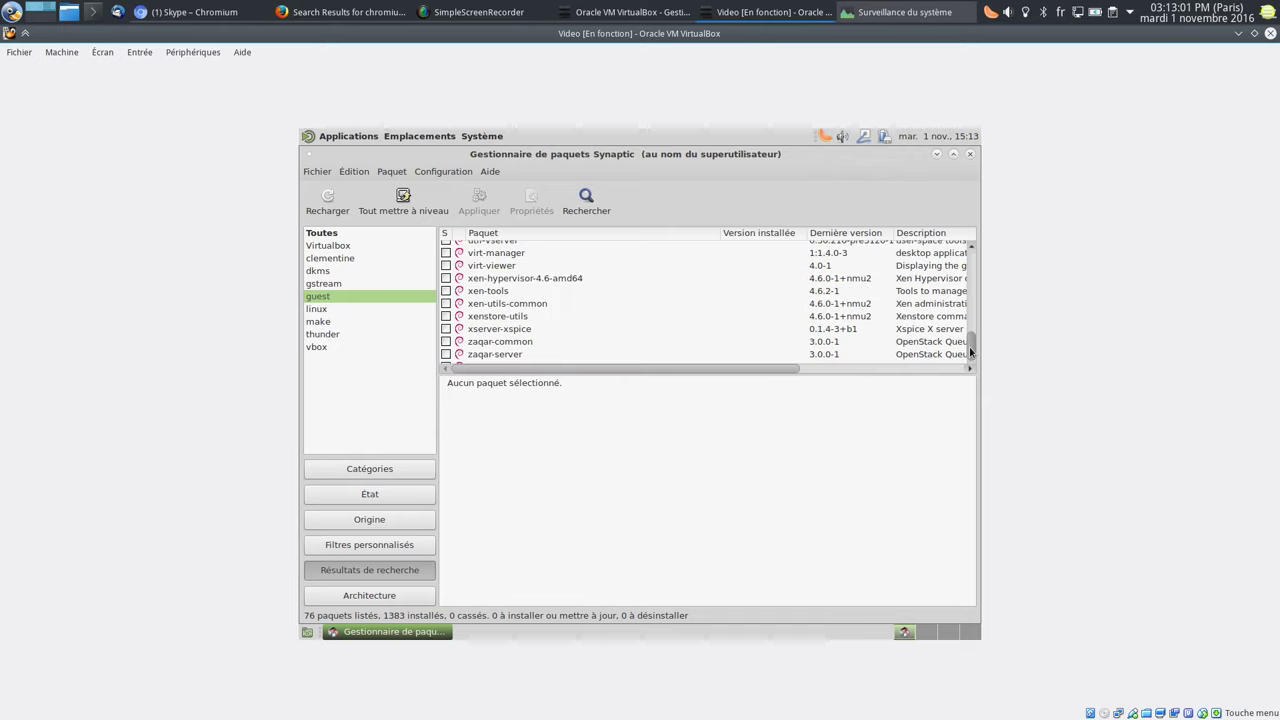
{"action": "scroll", "coordinate": [918, 303], "scroll_direction": "up", "scroll_amount": 1}
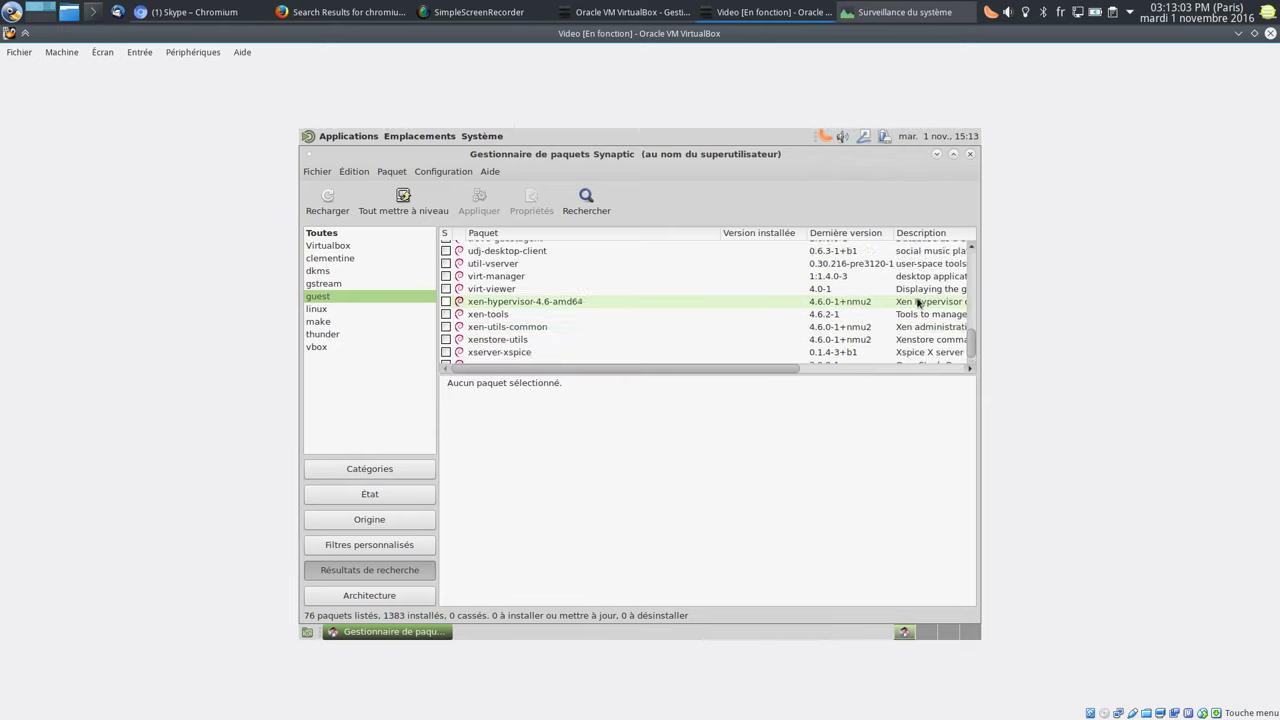
{"action": "scroll", "coordinate": [916, 298], "scroll_direction": "up", "scroll_amount": 6}
Step: Close the Synaptic package manager and insert the Guest Additions CD image into the virtual machine
{"action": "left_click", "coordinate": [969, 154]}
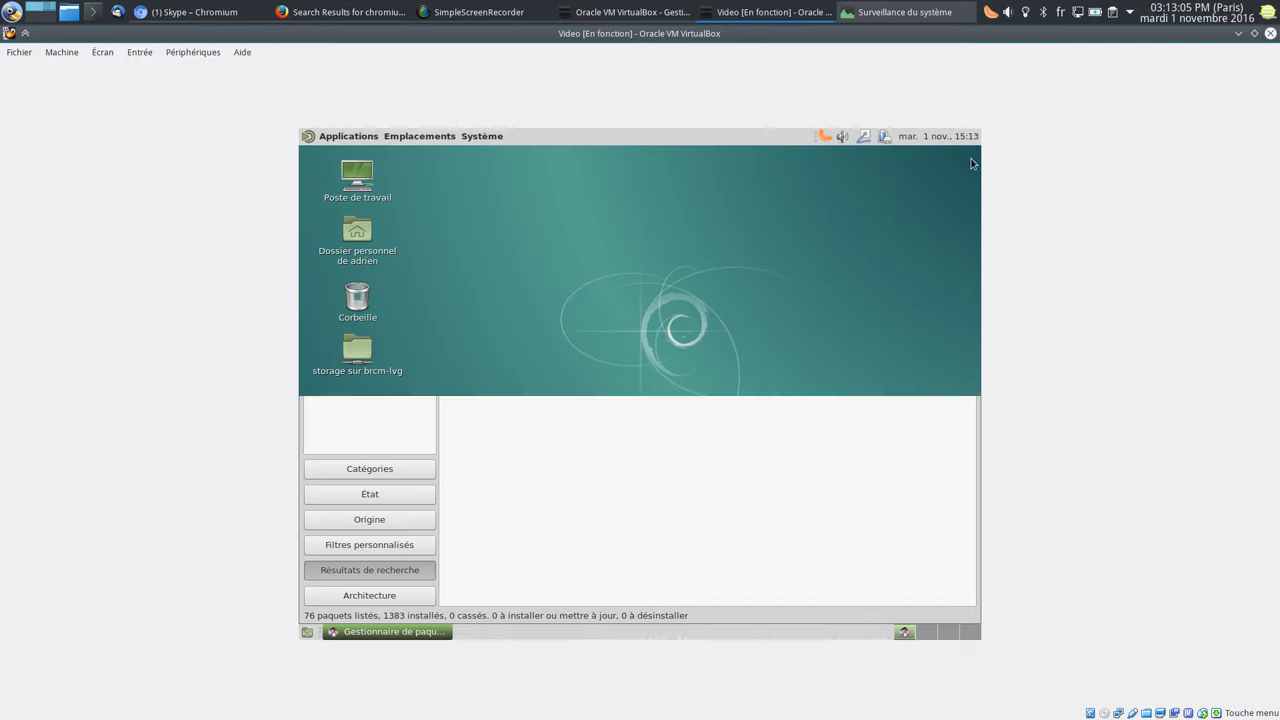
{"action": "left_click", "coordinate": [180, 52]}
{"action": "left_click", "coordinate": [218, 202]}
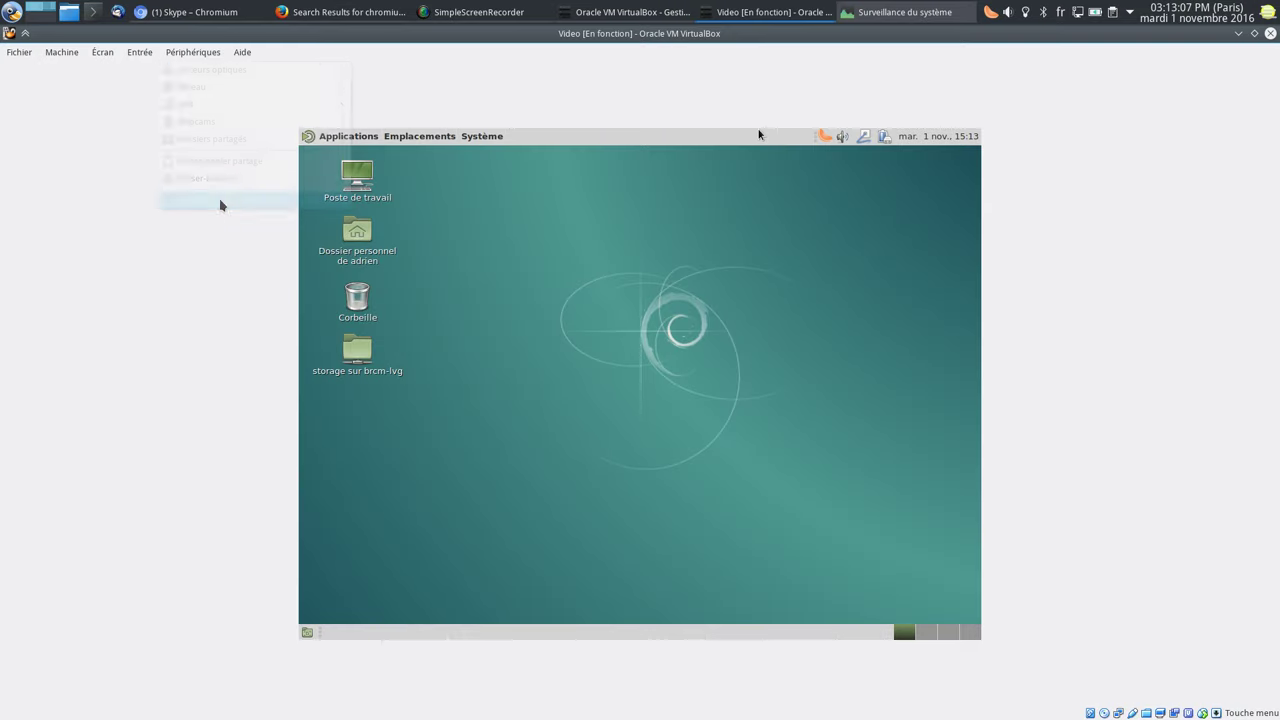
Step: Open a MATE terminal from the guest's system tools
{"action": "left_click", "coordinate": [350, 137]}
{"action": "mouse_move", "coordinate": [360, 254]}
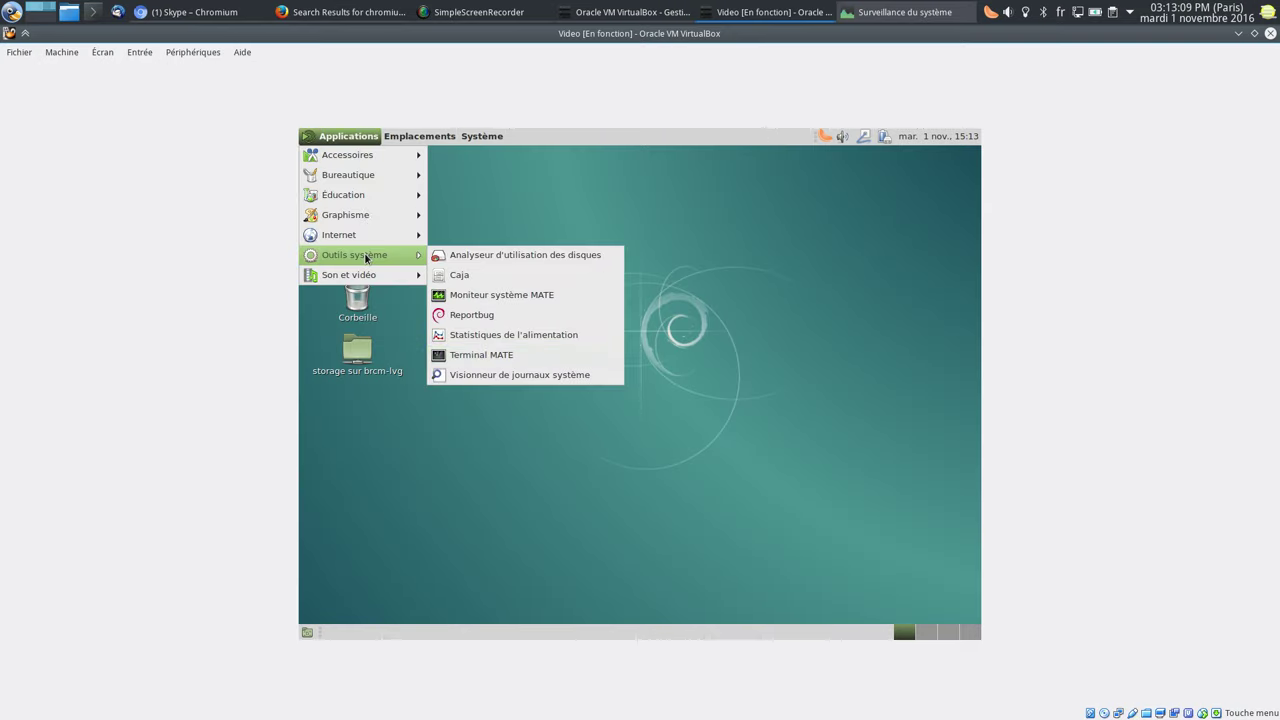
{"action": "left_click", "coordinate": [491, 354]}
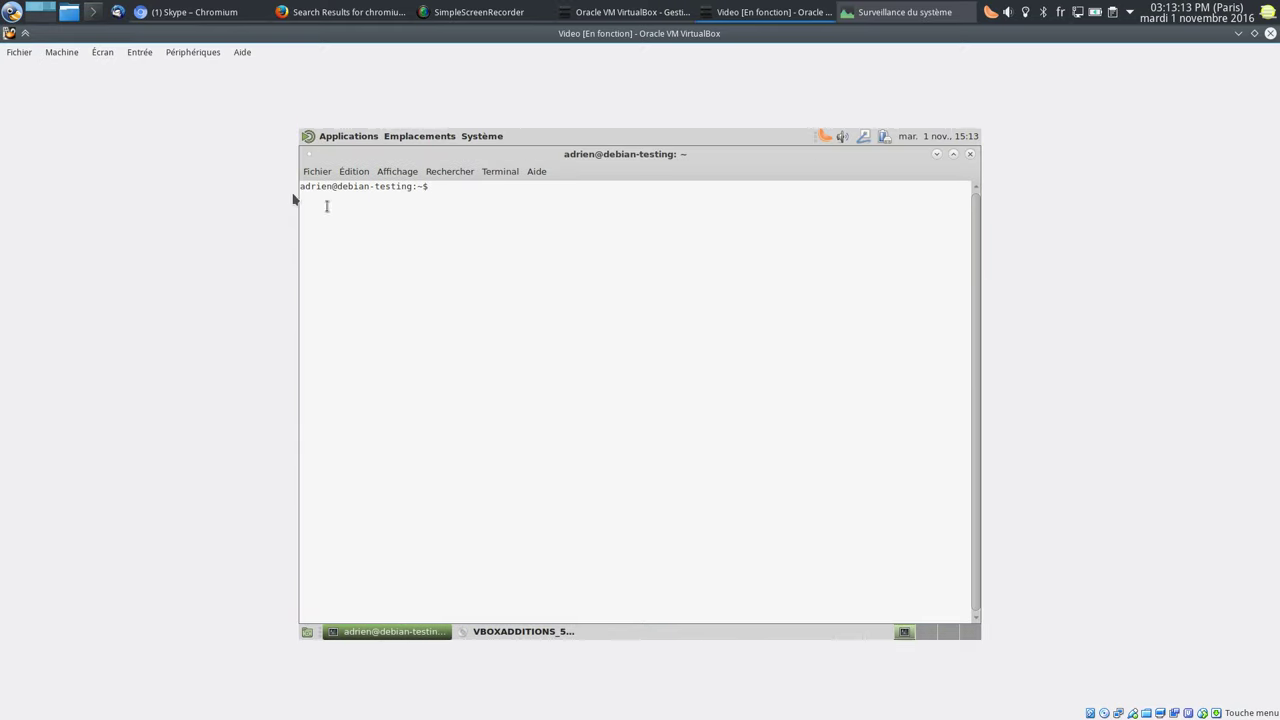
Step: Replace the default terminal profile's system fixed-width font with Monospace Regular at size 17
{"action": "left_click", "coordinate": [340, 174]}
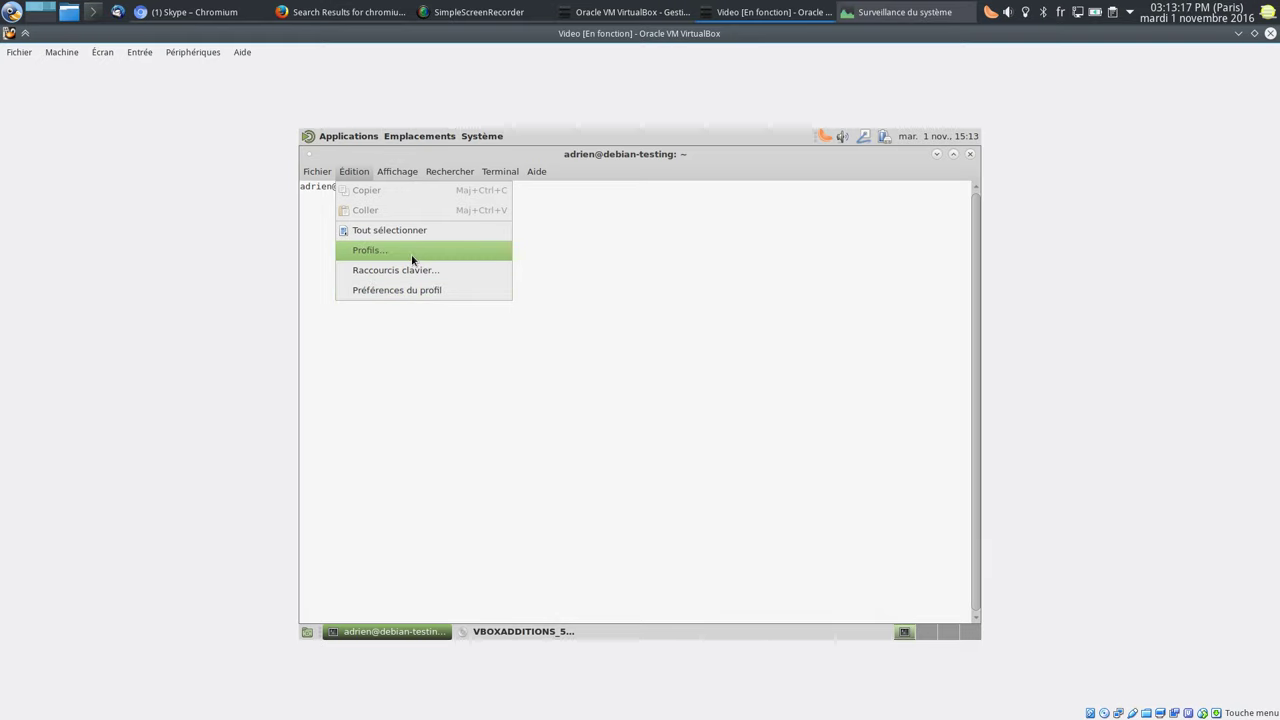
{"action": "left_click", "coordinate": [408, 291]}
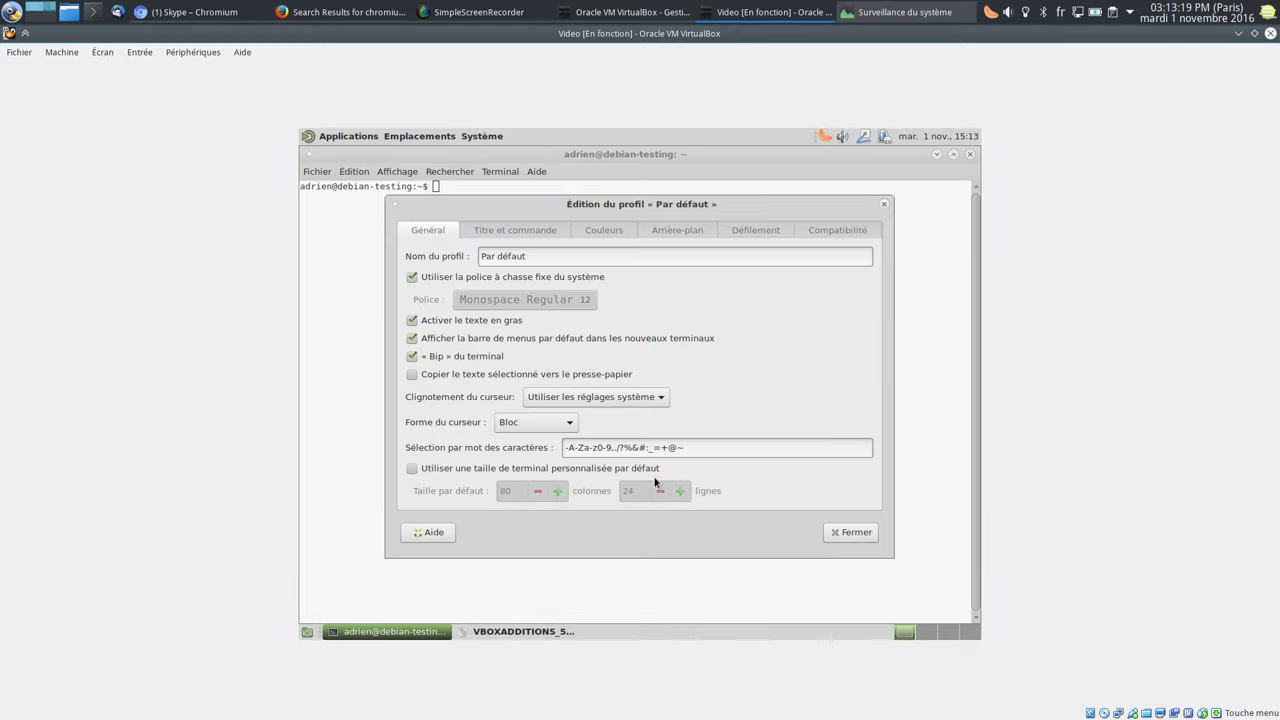
{"action": "left_click", "coordinate": [477, 277]}
{"action": "left_click", "coordinate": [560, 299]}
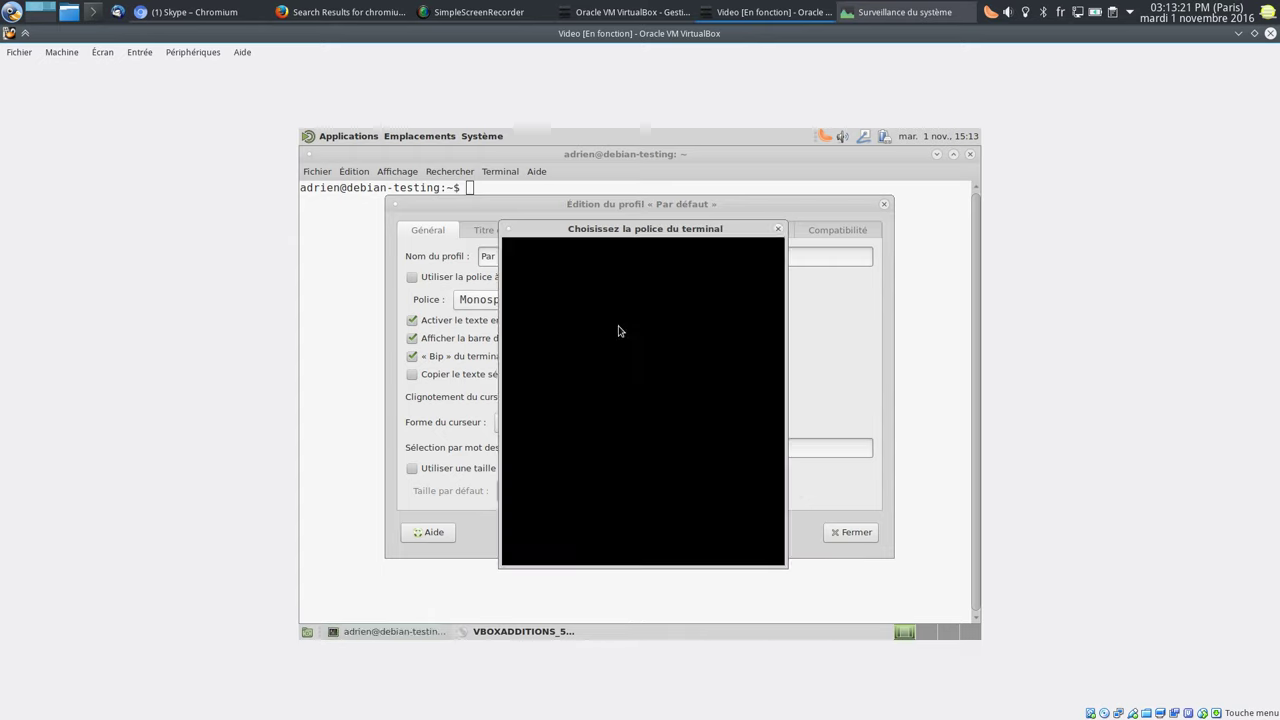
{"action": "left_click", "coordinate": [768, 512]}
{"action": "left_click", "coordinate": [768, 512]}
{"action": "left_click", "coordinate": [768, 512]}
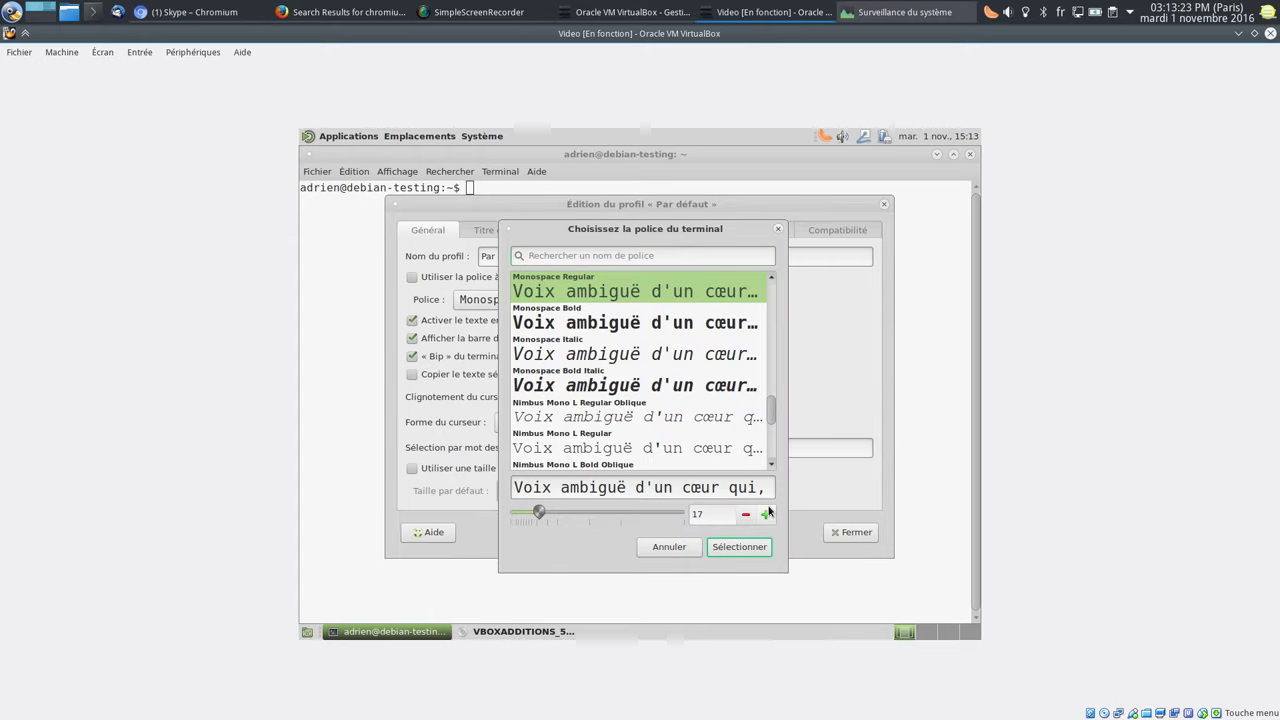
{"action": "left_click", "coordinate": [741, 550]}
{"action": "left_click", "coordinate": [832, 535]}
Step: Try to open a root shell with sudo -i, entering the account password
{"action": "type", "text": "s"}
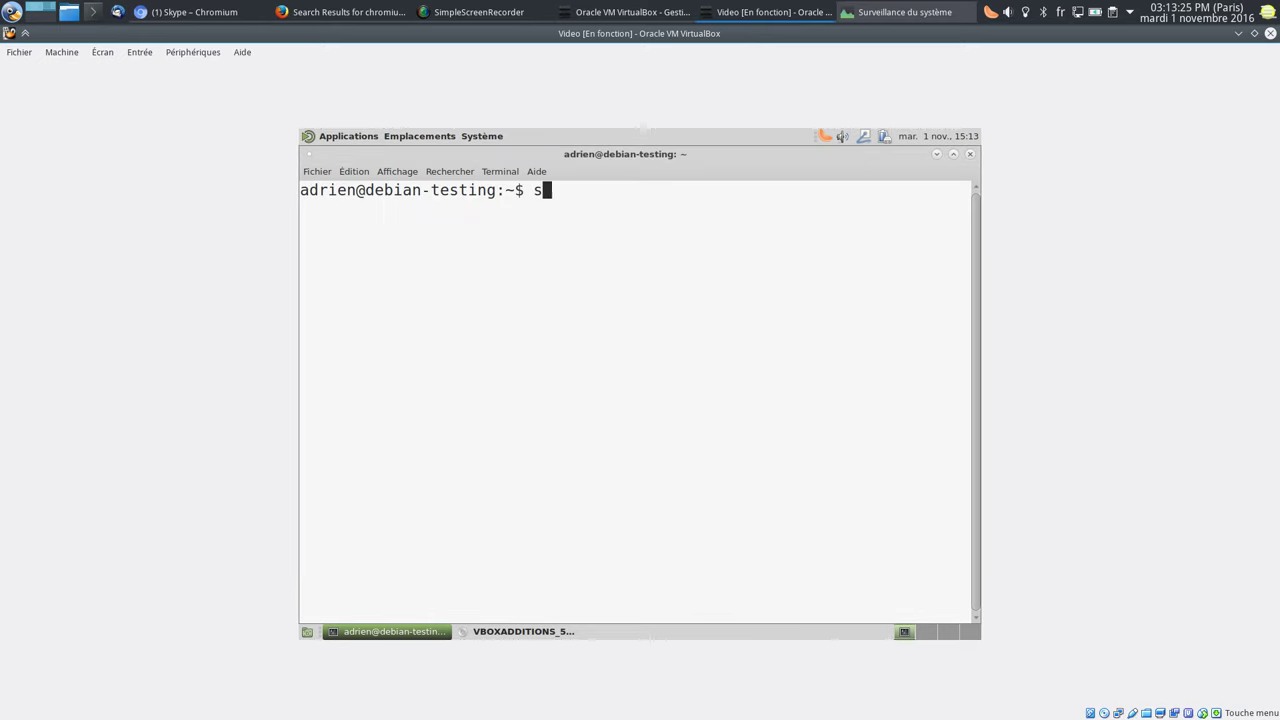
{"action": "type", "text": "udo -i"}
{"action": "key", "text": "Return"}
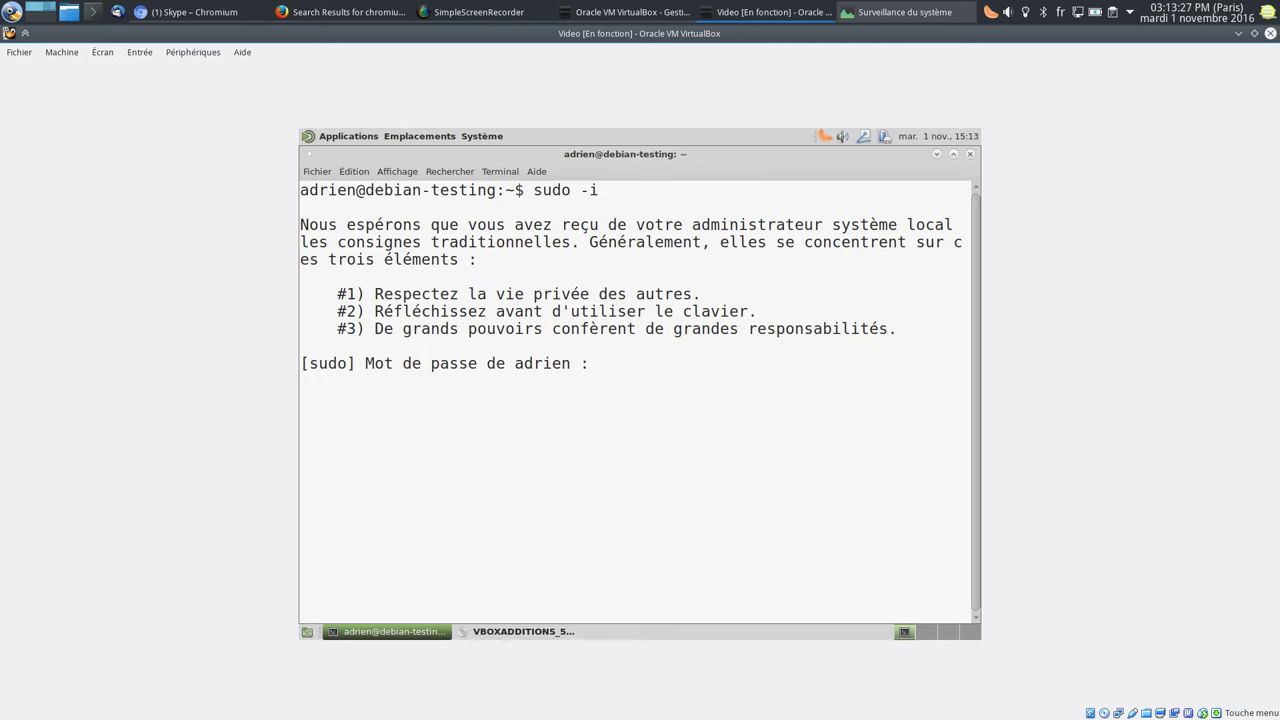
{"action": "key", "text": "Return"}
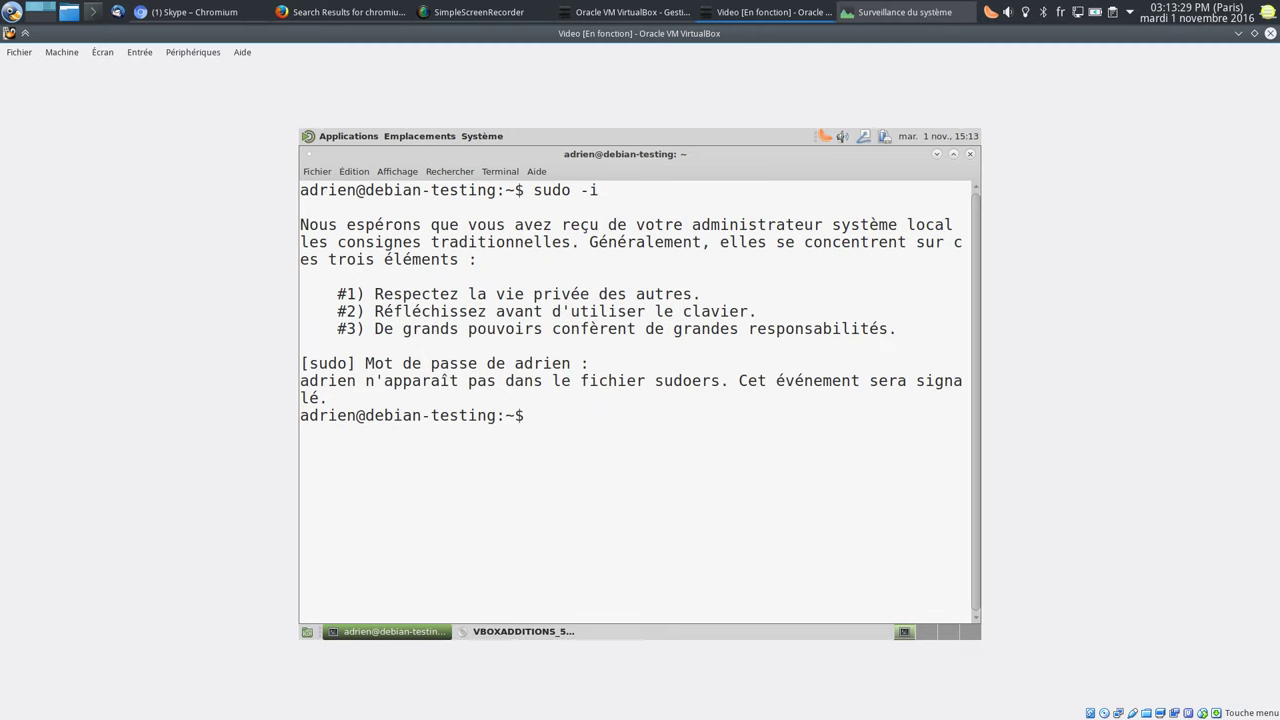
Step: Switch to a root login shell with su -, entering the root password
{"action": "key", "text": "Up"}
{"action": "key", "text": "BackSpace"}
{"action": "key", "text": "BackSpace"}
{"action": "key", "text": "BackSpace"}
{"action": "key", "text": "BackSpace"}
{"action": "key", "text": "BackSpace"}
{"action": "type", "text": "-"}
{"action": "key", "text": "Return"}
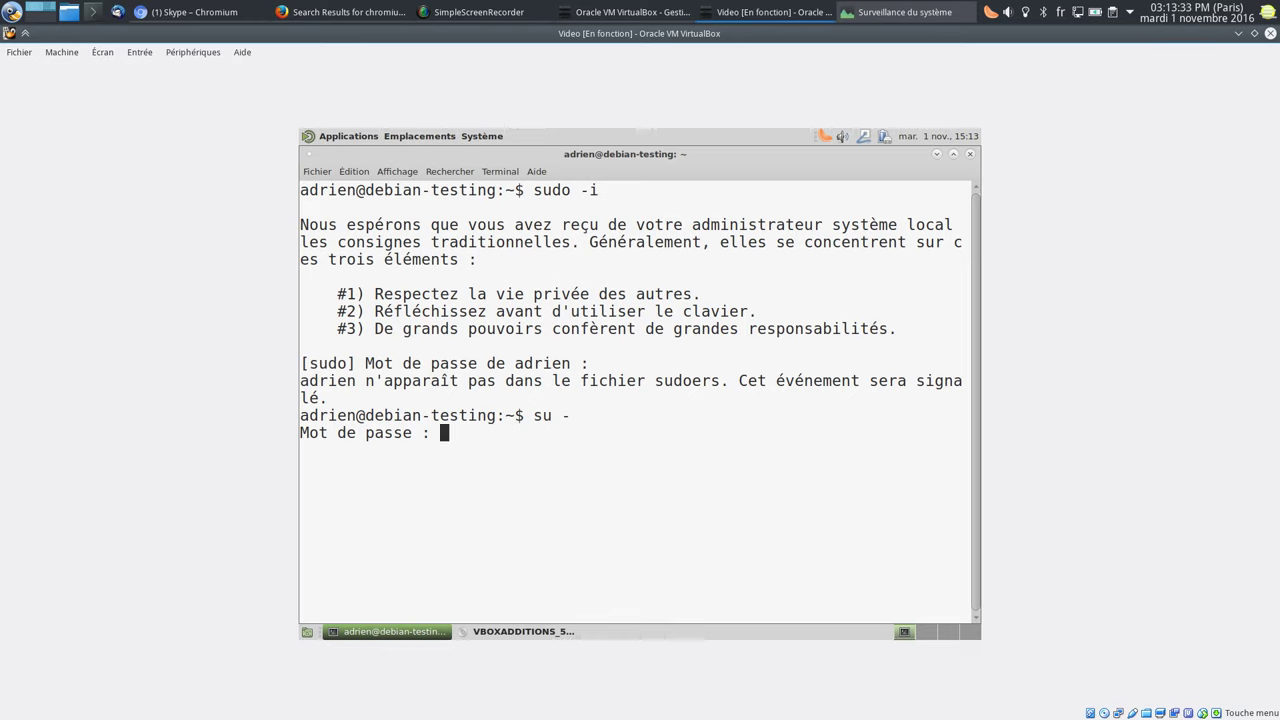
{"action": "key", "text": "Return"}
{"action": "key", "text": "Return"}
{"action": "key", "text": "Return"}
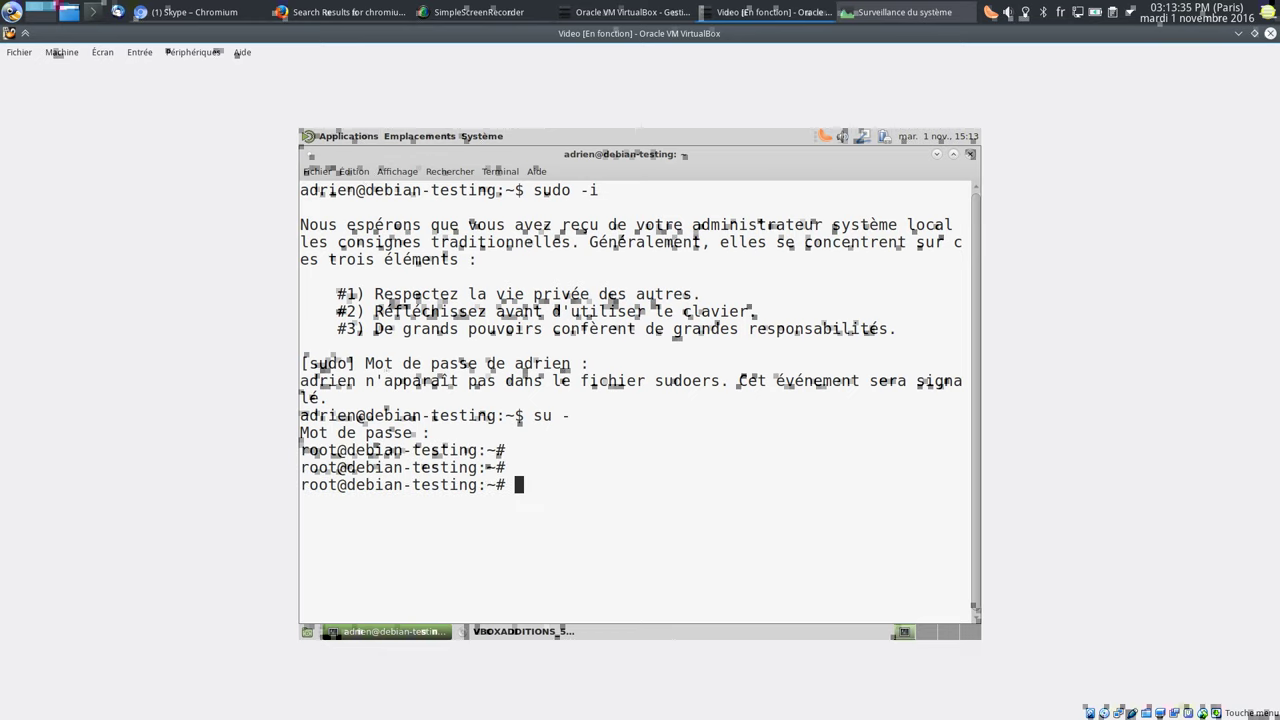
{"action": "type", "text": "apt"}
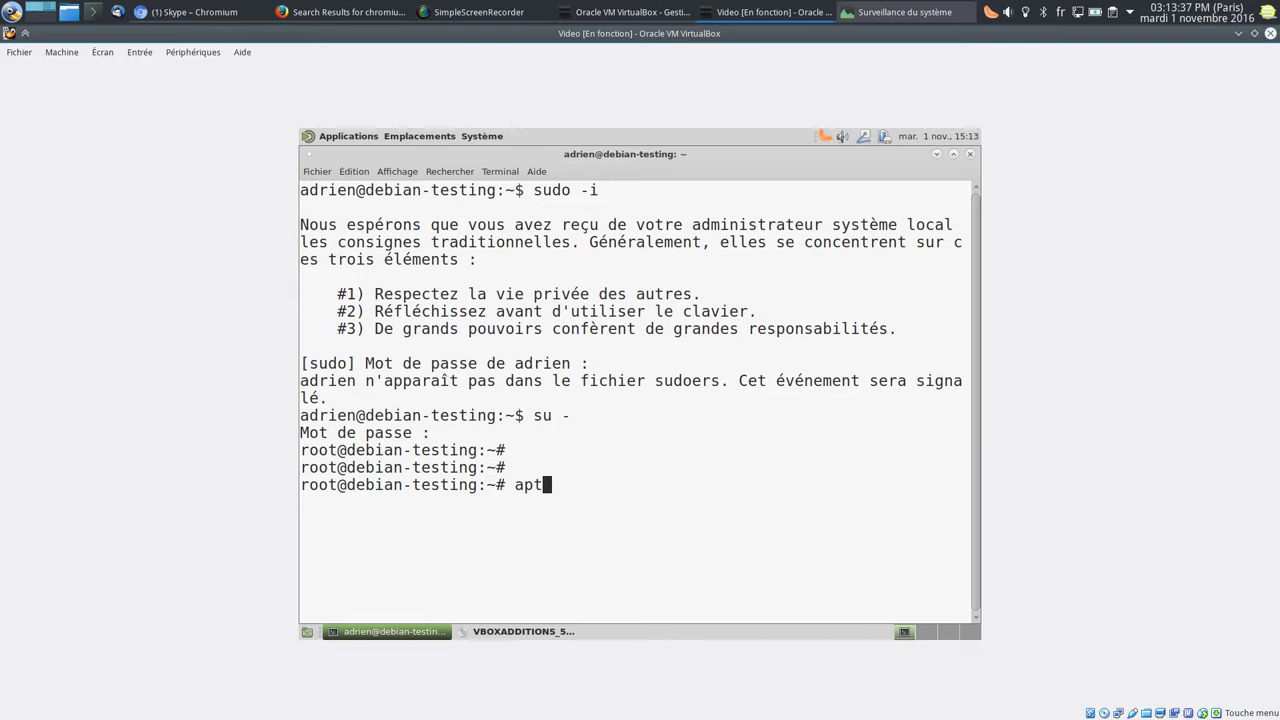
{"action": "key", "text": "BackSpace"}
{"action": "key", "text": "BackSpace"}
{"action": "key", "text": "BackSpace"}
Step: Mount the Guest Additions disc /dev/sr0 on /mnt and change into the /mnt directory
{"action": "type", "text": "mount /dev/"}
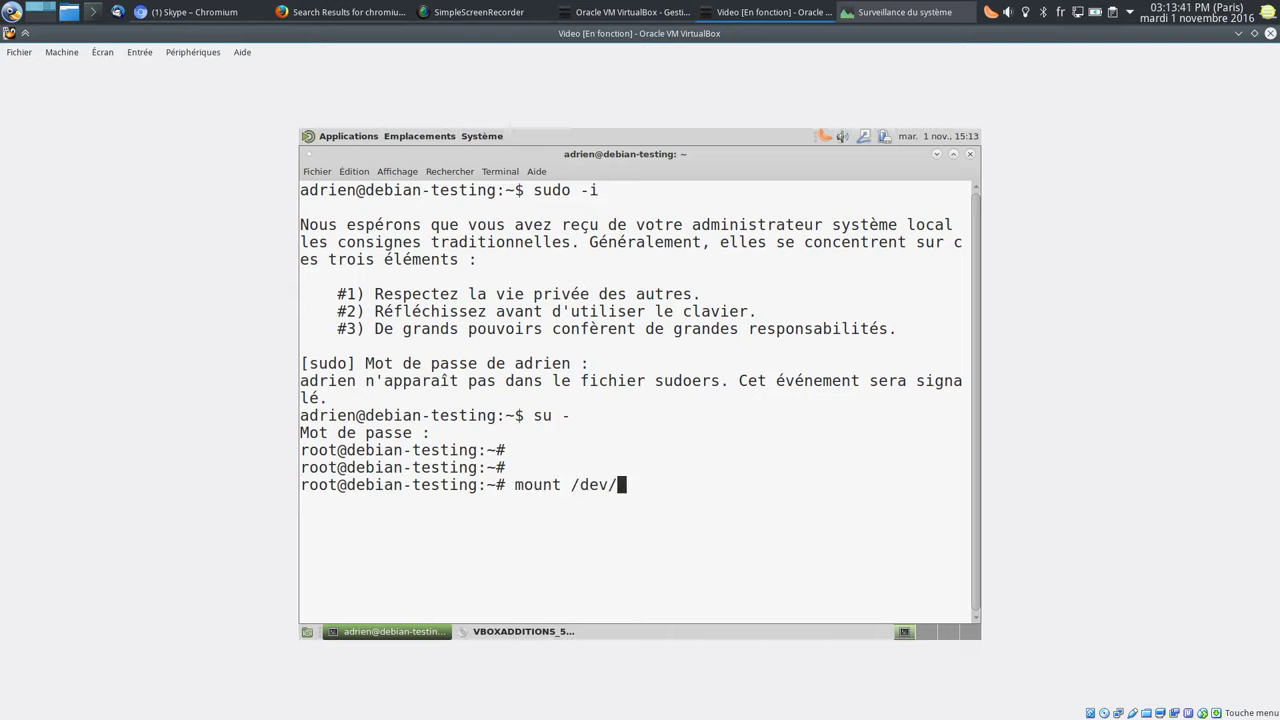
{"action": "type", "text": "sr0 /mn"}
{"action": "type", "text": "t"}
{"action": "key", "text": "Return"}
{"action": "type", "text": "cd "}
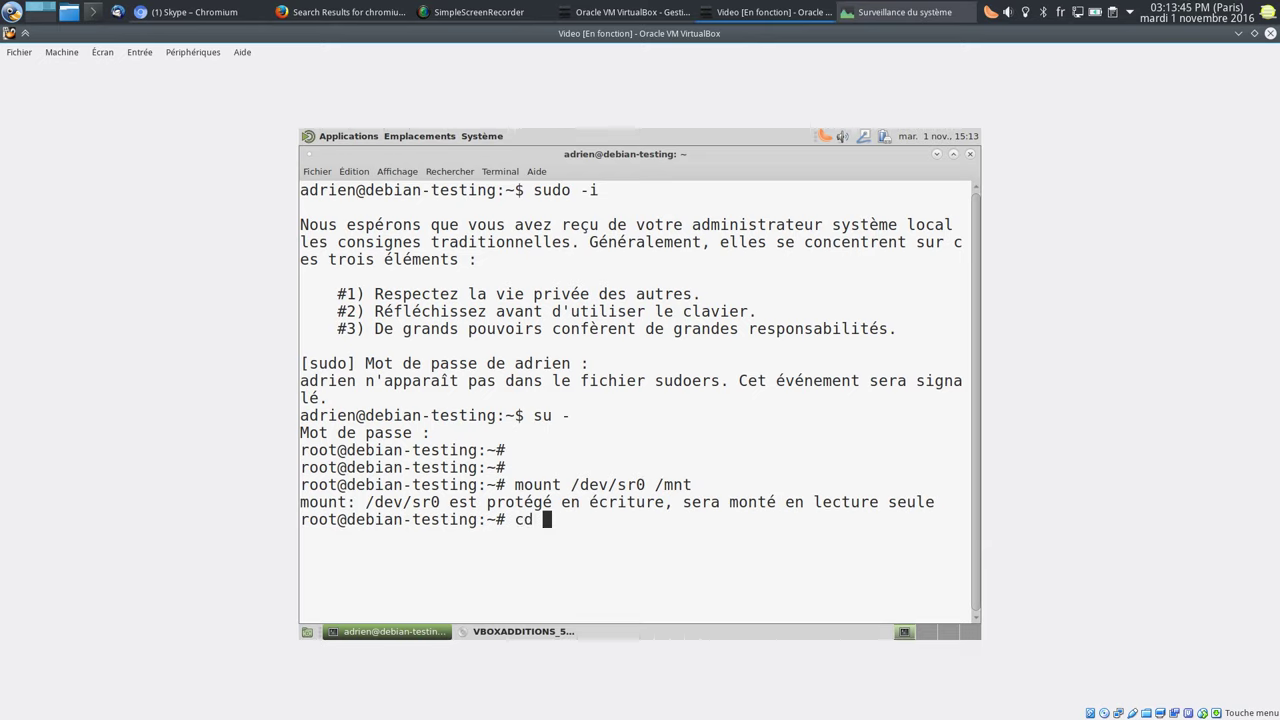
{"action": "type", "text": "/mnt"}
{"action": "key", "text": "Return"}
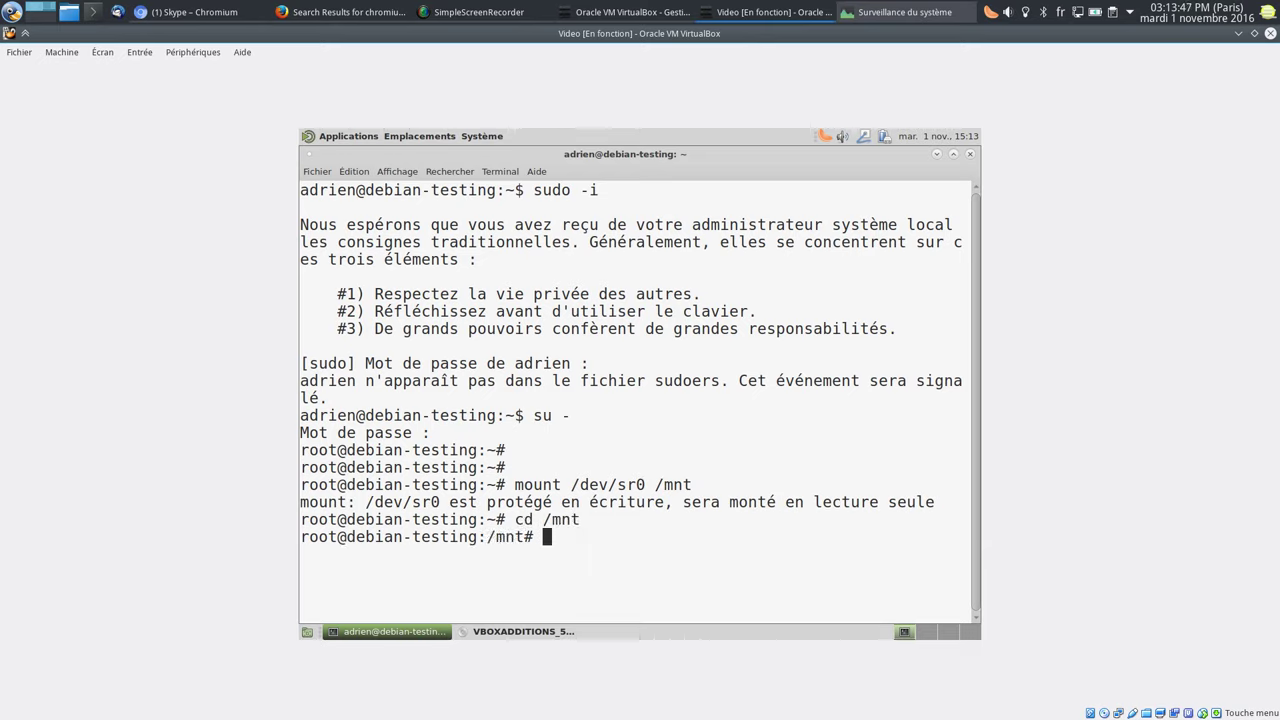
Step: Run the VBoxLinuxAdditions.run installer from the mounted disc
{"action": "type", "text": "./VBox"}
{"action": "key", "text": "Tab"}
{"action": "key", "text": "Return"}
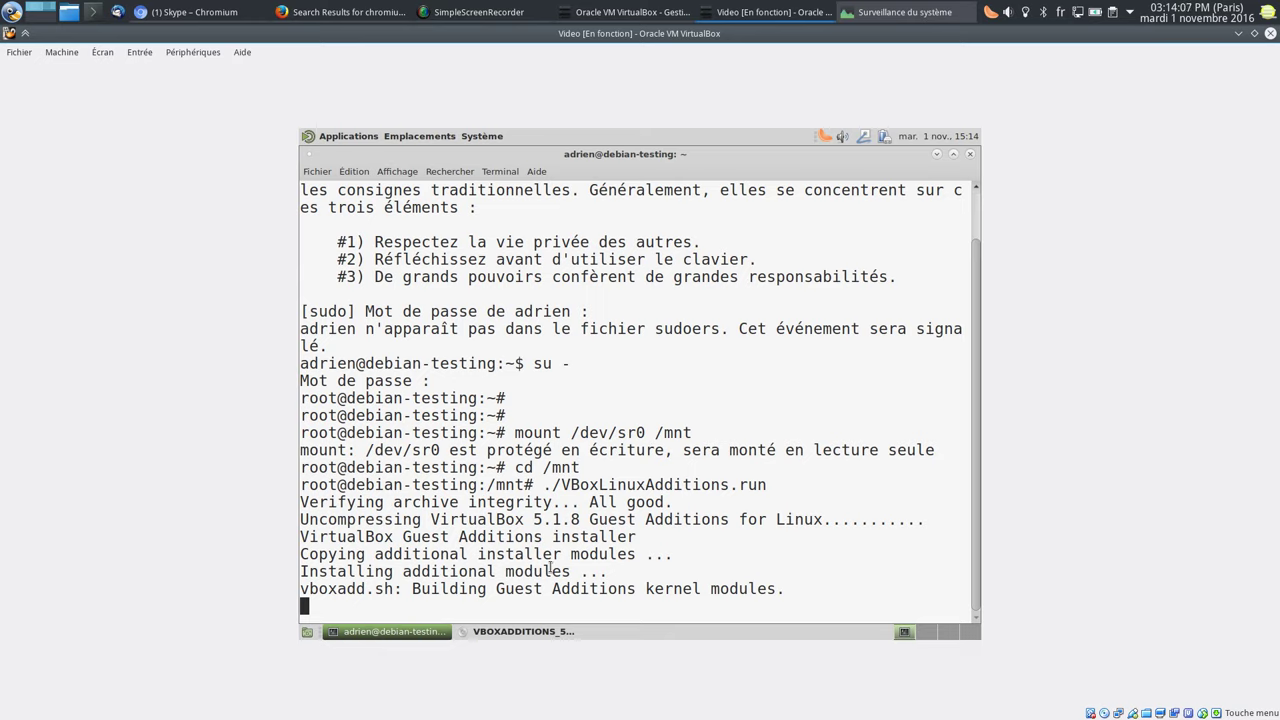
Step: Review the virtual machine's permanent shared folders, widening the name column to read the folder name in full
{"action": "left_click", "coordinate": [193, 52]}
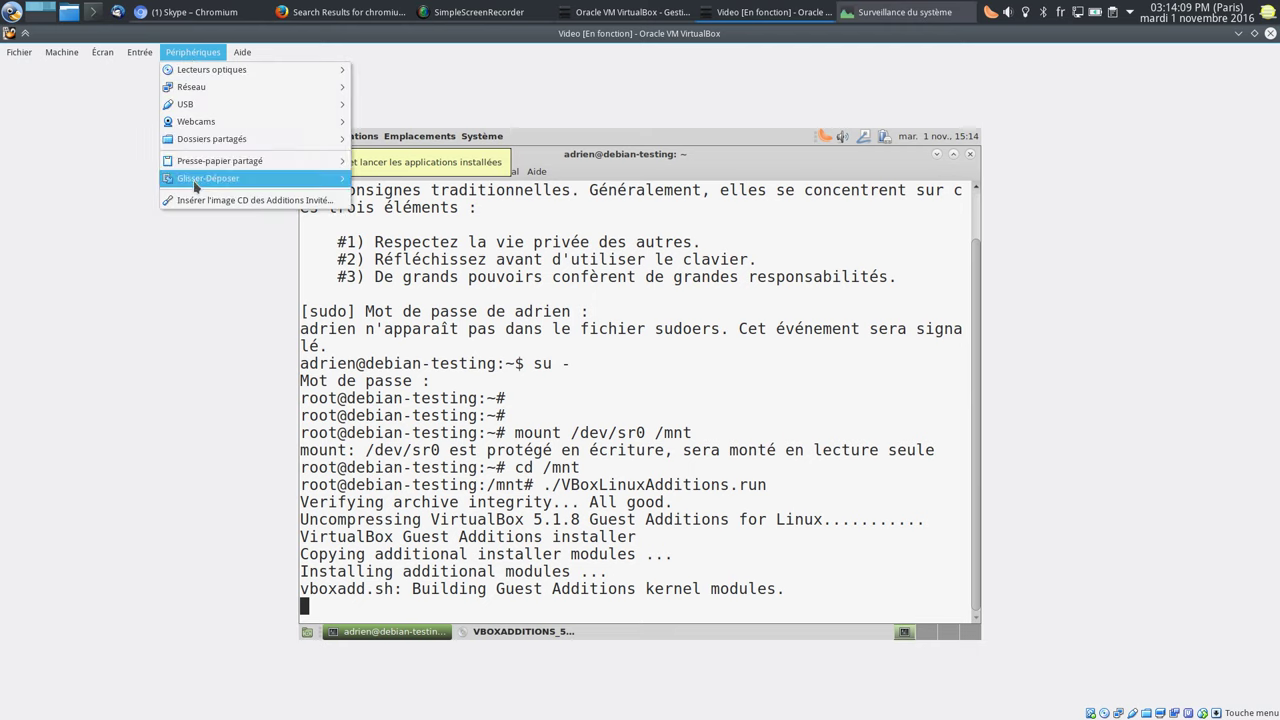
{"action": "mouse_move", "coordinate": [330, 139]}
{"action": "left_click", "coordinate": [465, 149]}
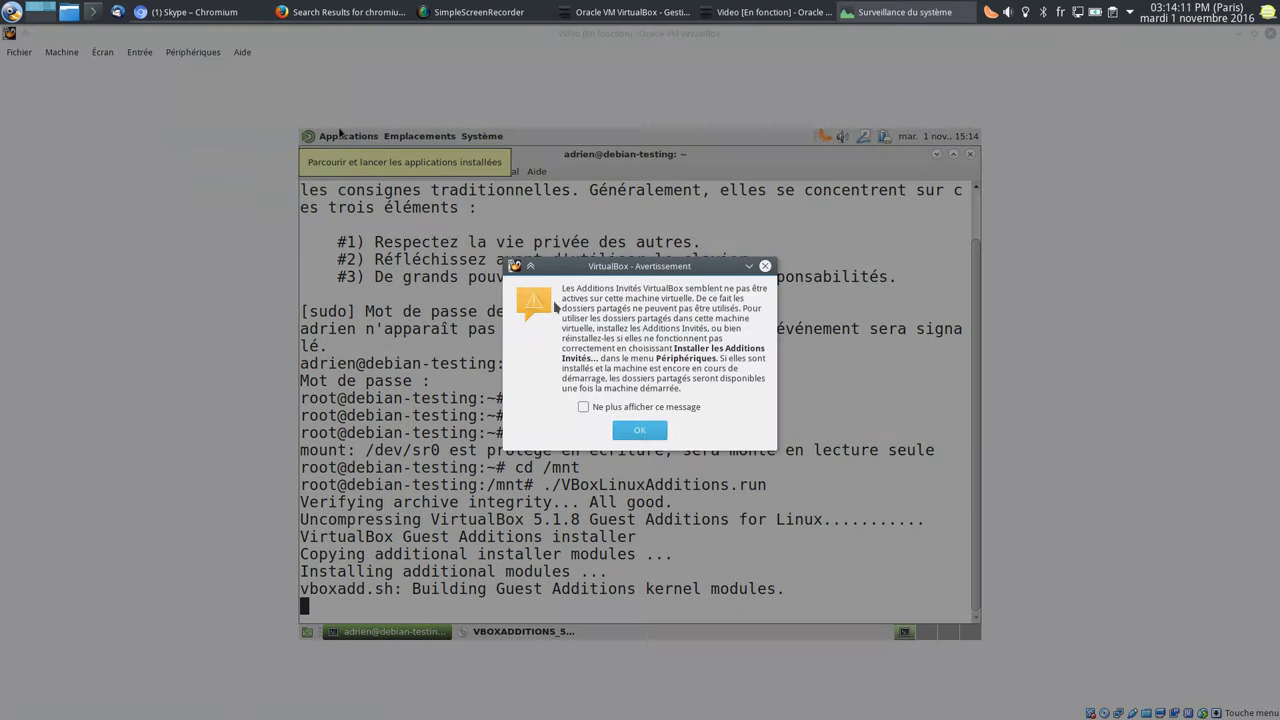
{"action": "left_click", "coordinate": [631, 429]}
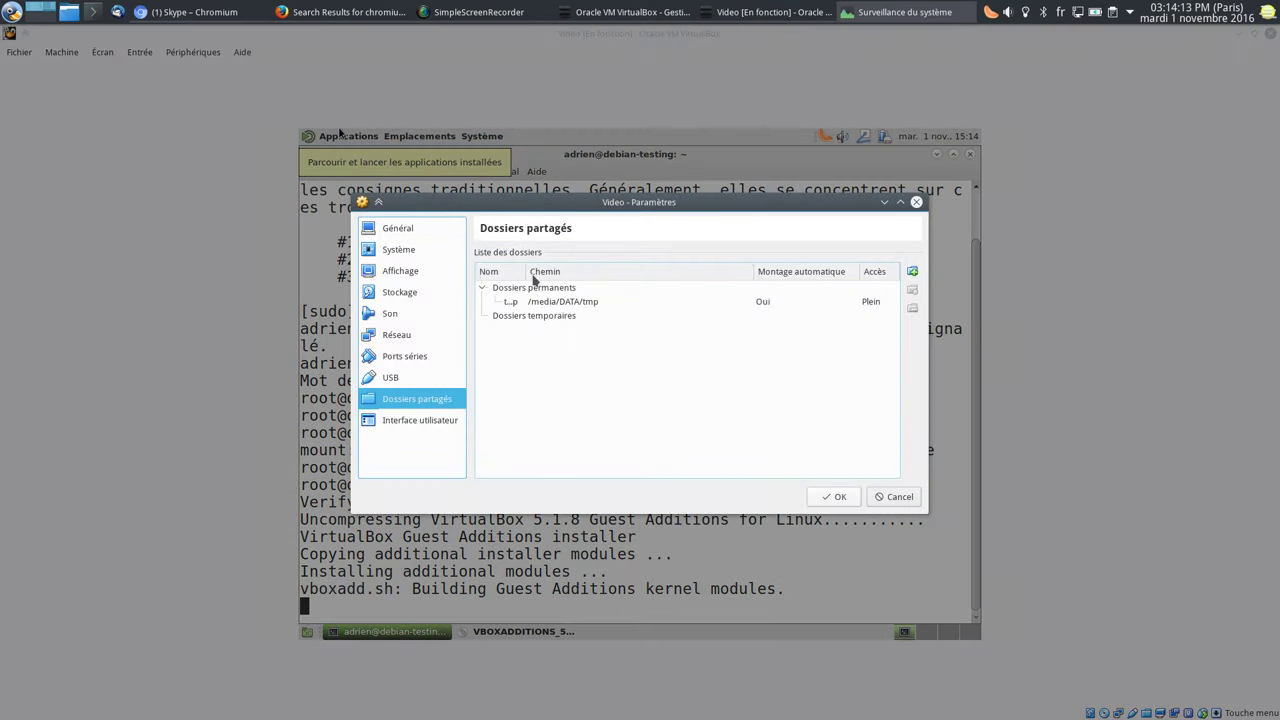
{"action": "left_click_drag", "start_coordinate": [527, 271], "coordinate": [545, 271]}
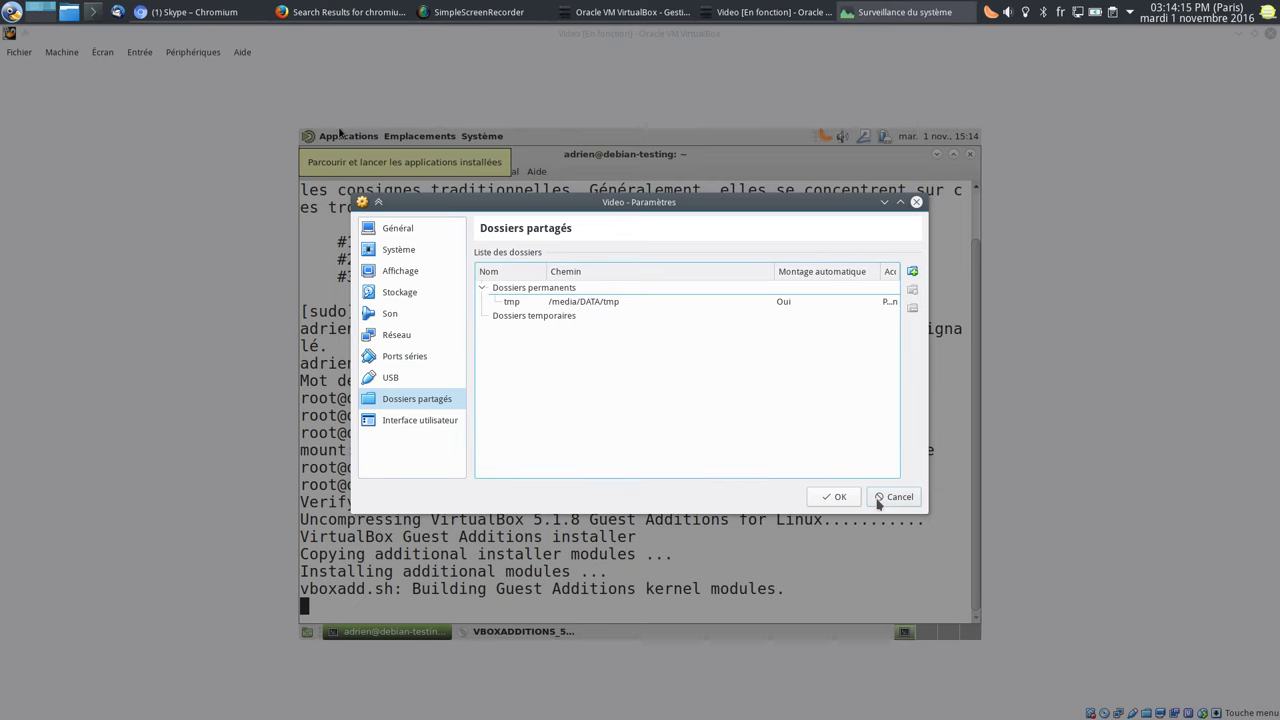
{"action": "left_click", "coordinate": [834, 496]}
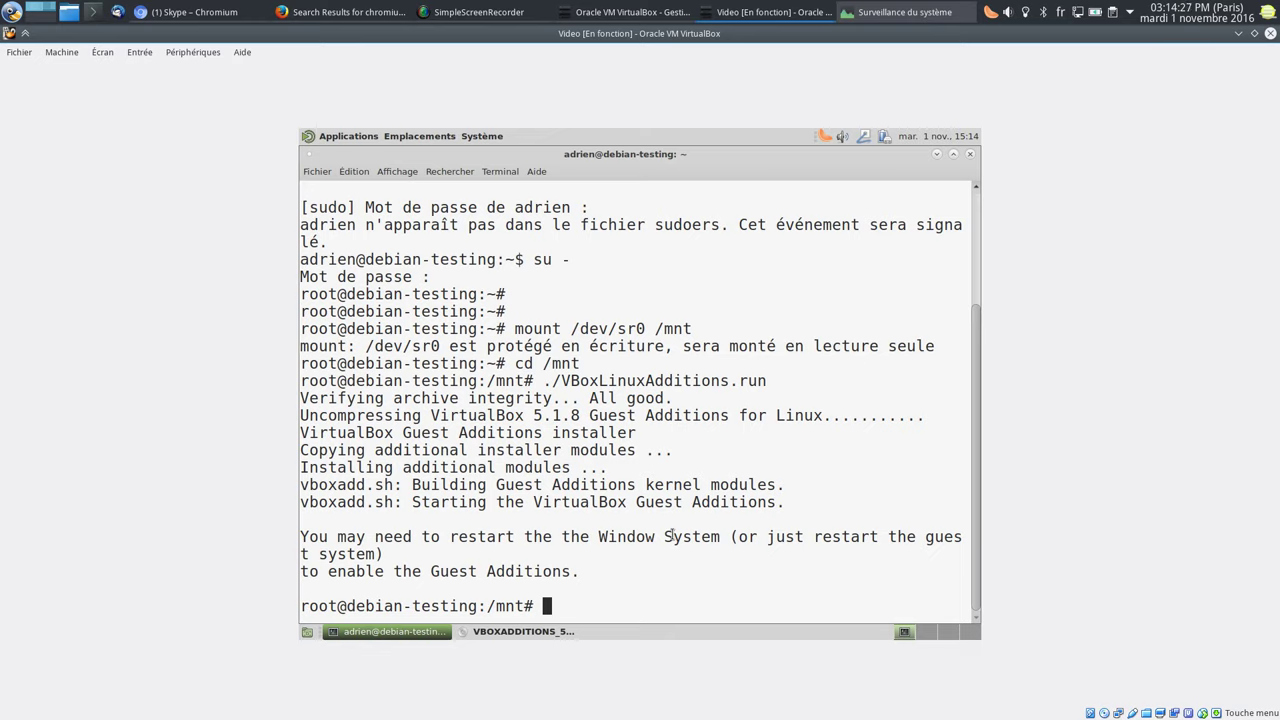
Step: List the user accounts with getent passwd and the groups with getent group, and examine the personal and vboxsf group entries
{"action": "type", "text": "getent passwd"}
{"action": "key", "text": "Return"}
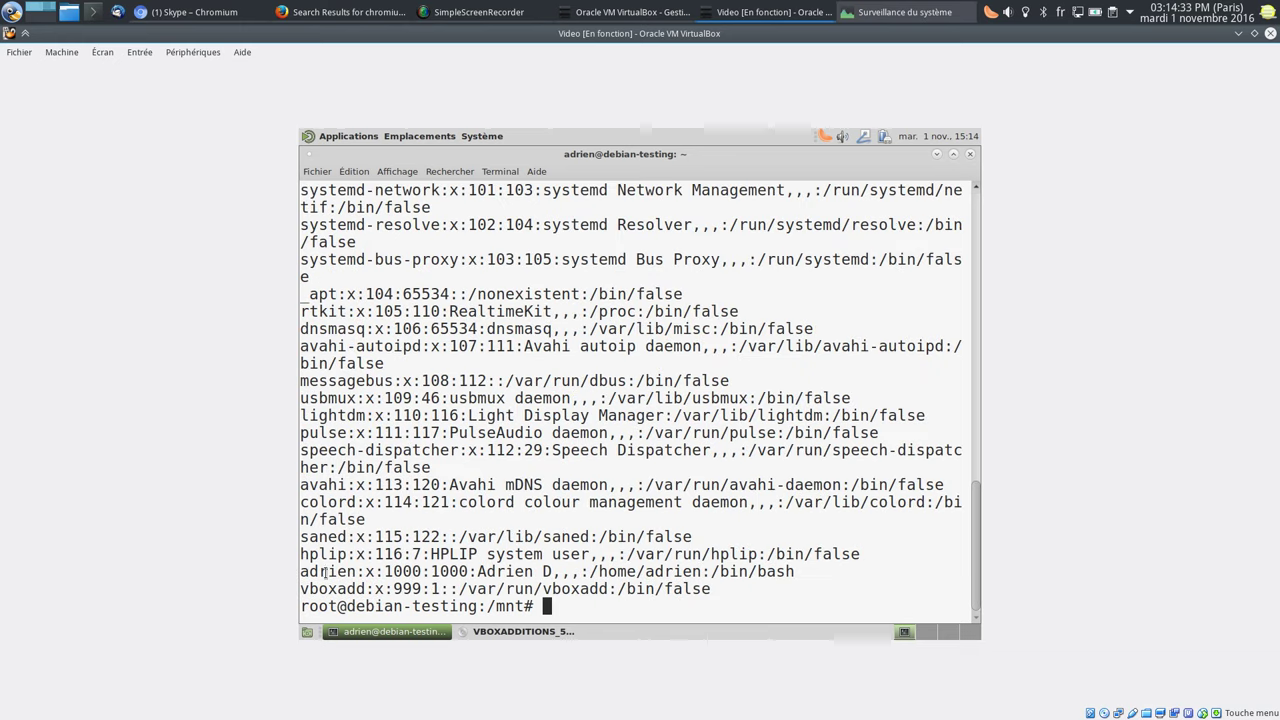
{"action": "key", "text": "Up"}
{"action": "key", "text": "BackSpace"}
{"action": "key", "text": "BackSpace"}
{"action": "key", "text": "BackSpace"}
{"action": "key", "text": "BackSpace"}
{"action": "key", "text": "BackSpace"}
{"action": "key", "text": "BackSpace"}
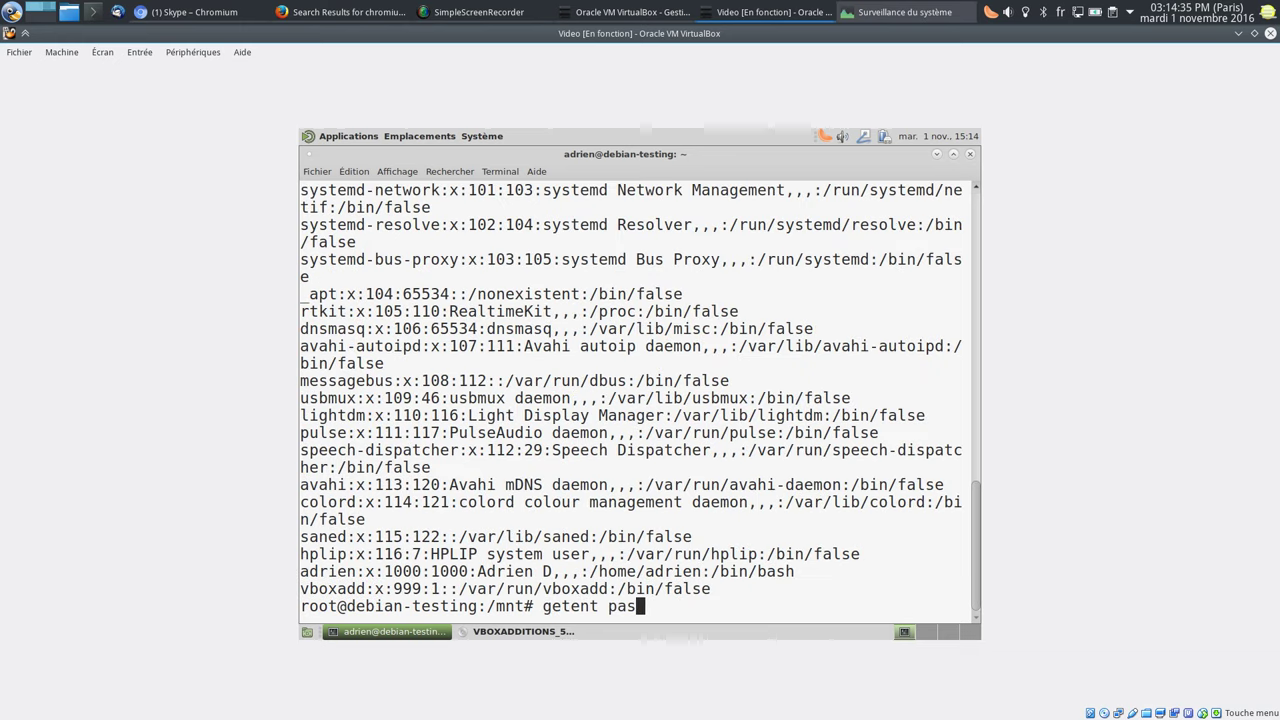
{"action": "type", "text": "group"}
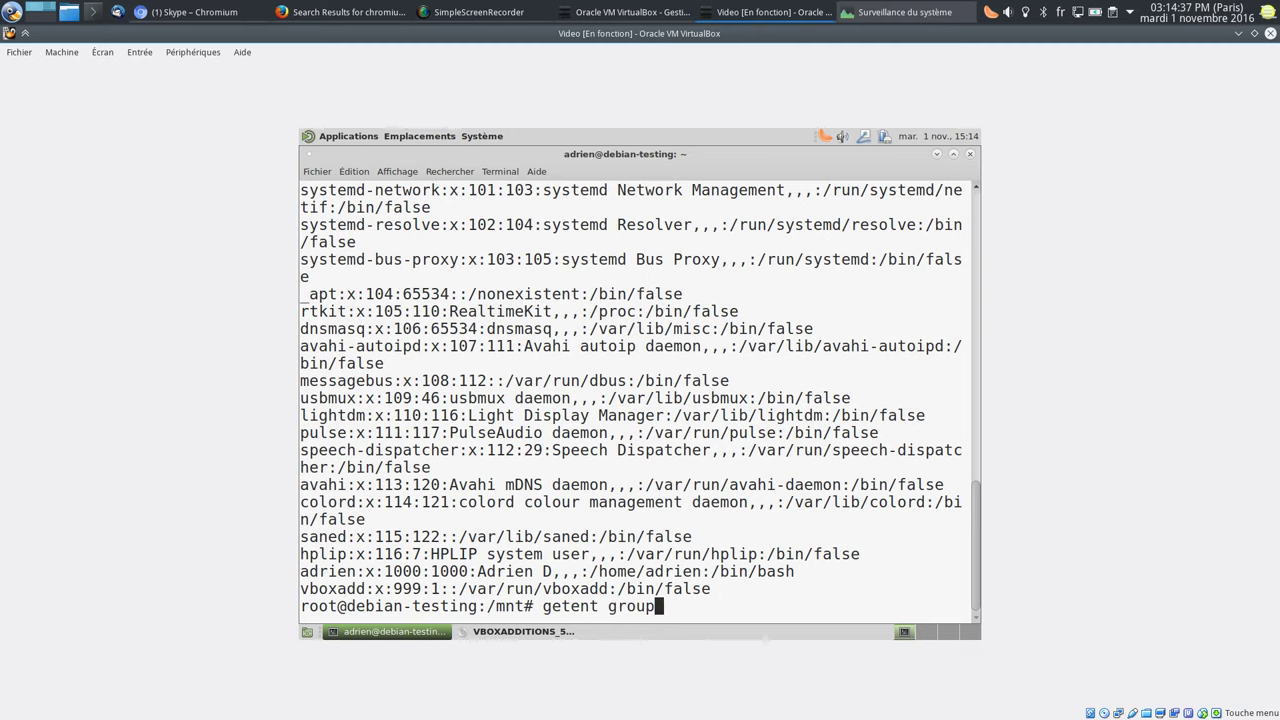
{"action": "key", "text": "Return"}
{"action": "triple_click", "coordinate": [324, 577]}
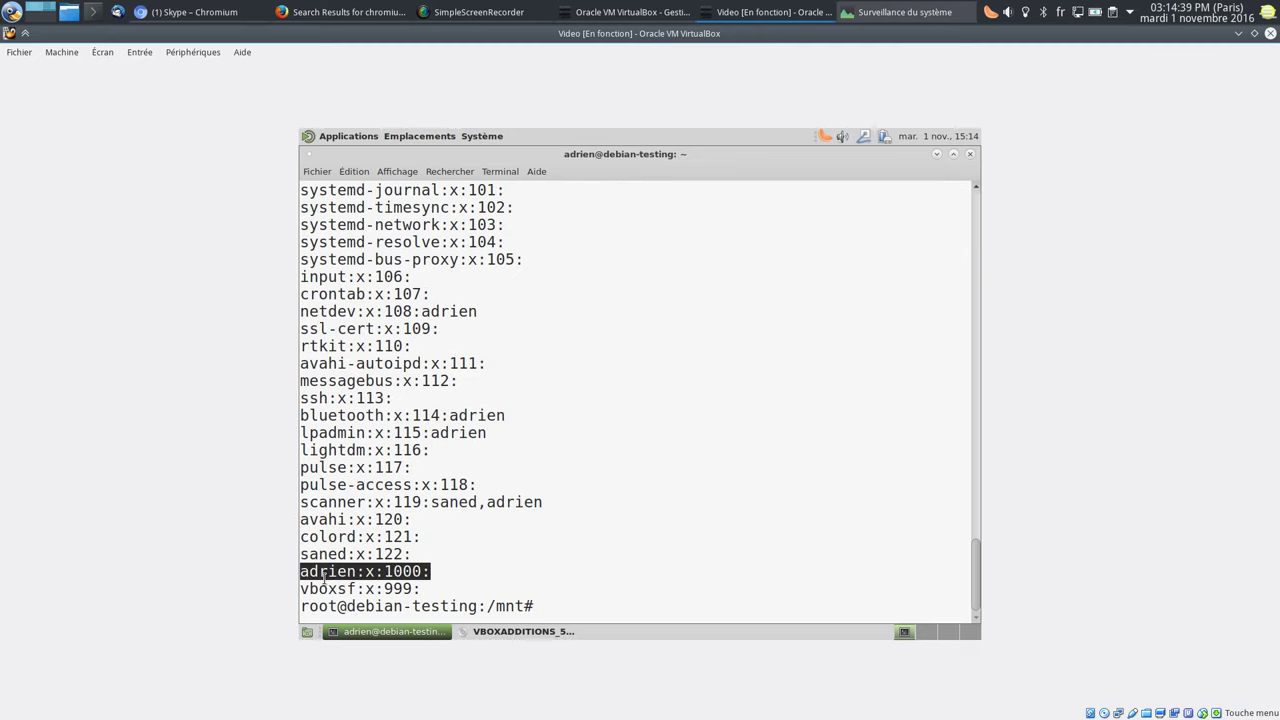
{"action": "triple_click", "coordinate": [326, 588]}
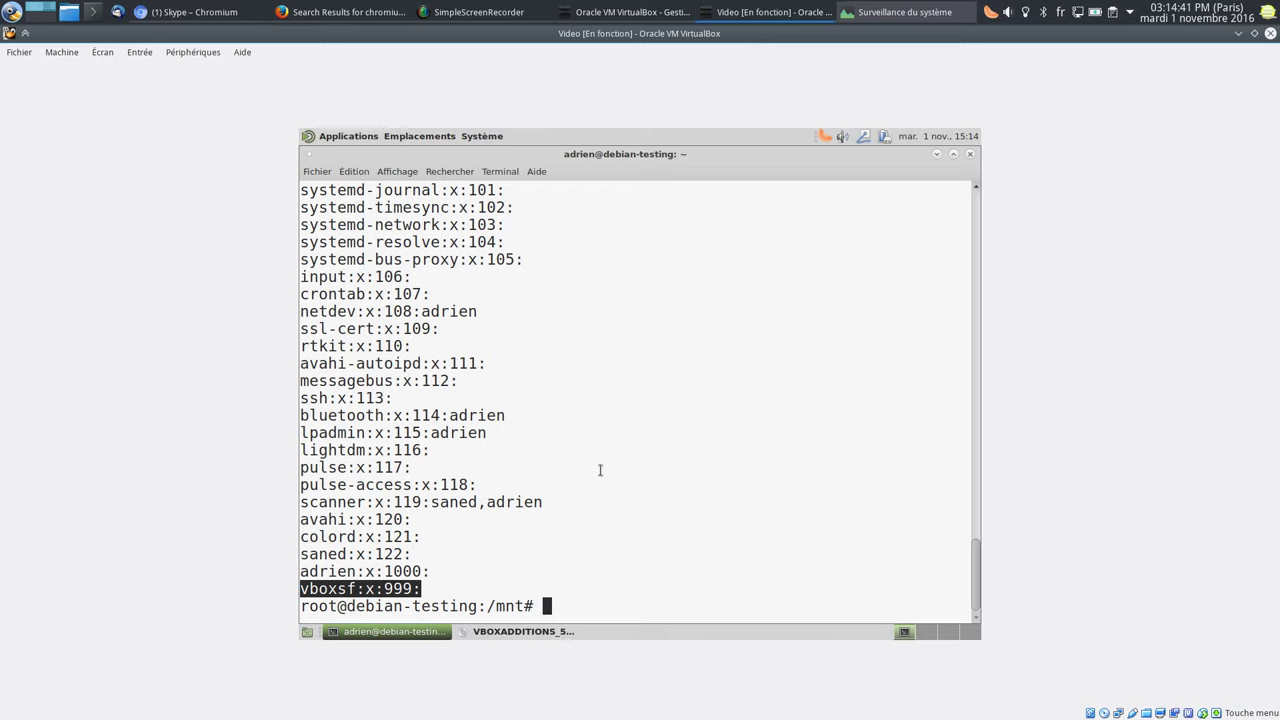
{"action": "scroll", "coordinate": [600, 470], "scroll_direction": "up", "scroll_amount": 4}
{"action": "scroll", "coordinate": [599, 460], "scroll_direction": "up", "scroll_amount": 1}
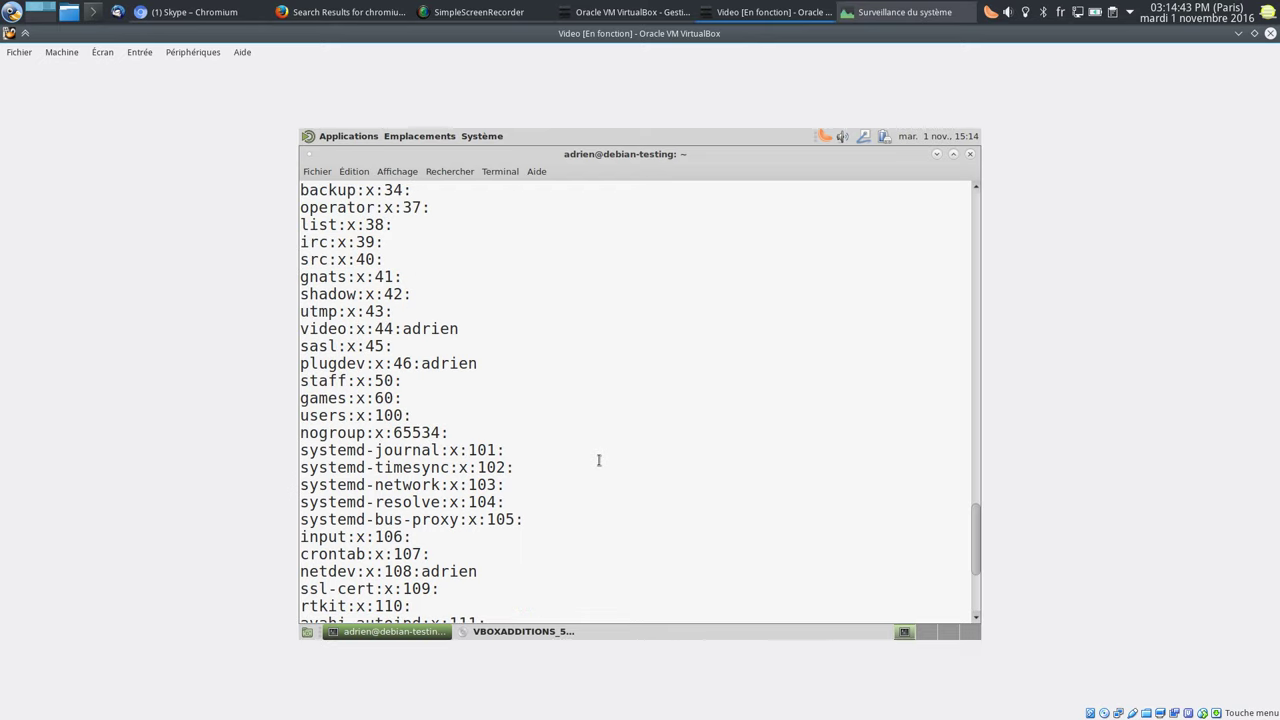
Step: Append the personal user account to the vboxsf group with usermod, using the -G and -a options
{"action": "type", "text": "us"}
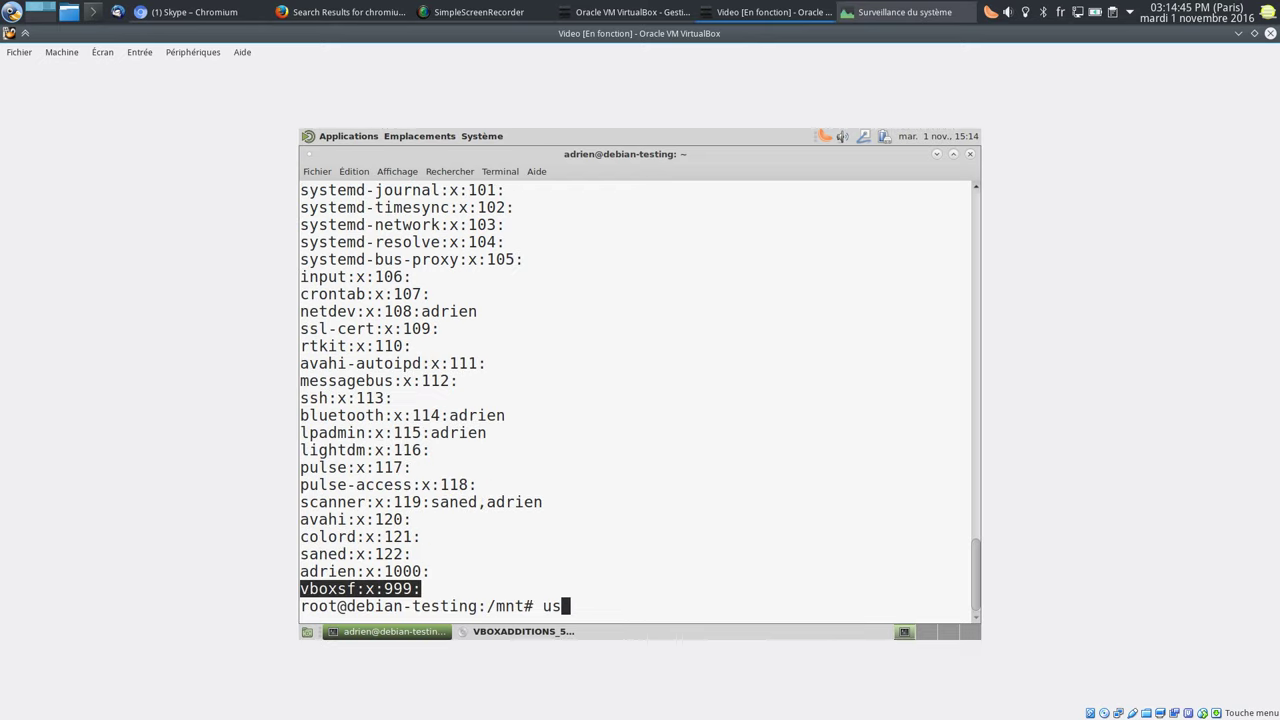
{"action": "type", "text": "ermod -G "}
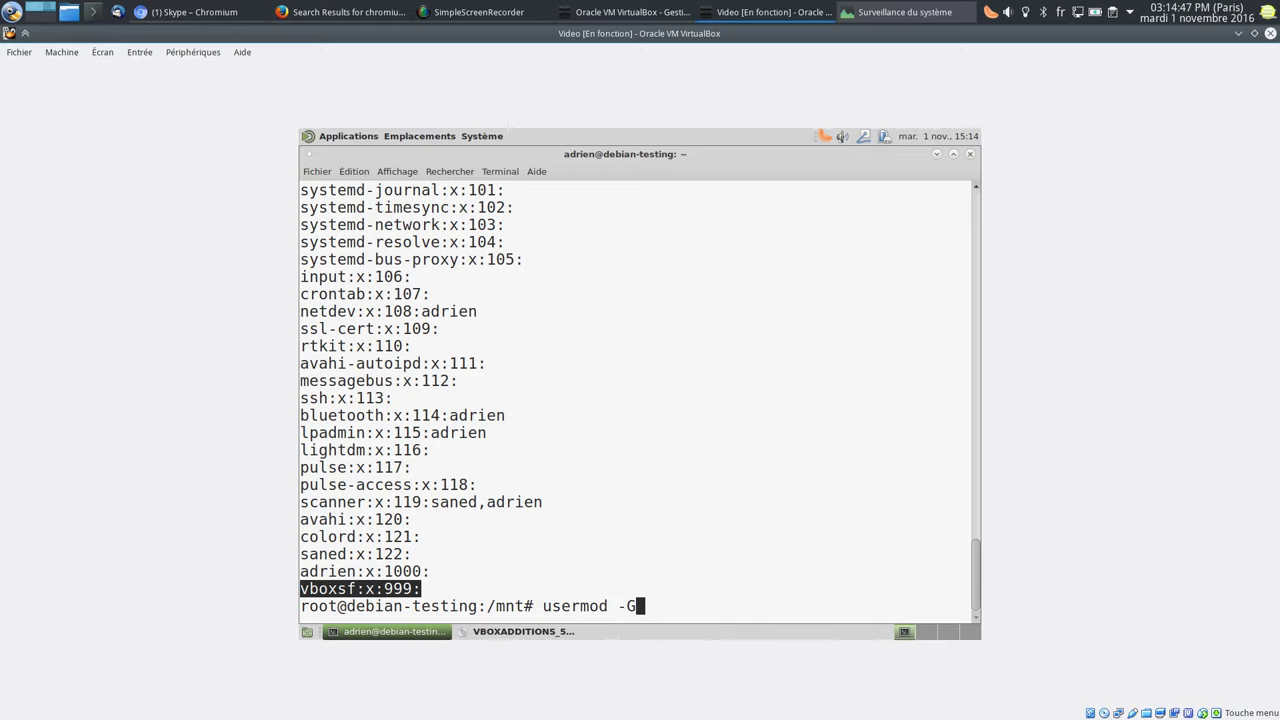
{"action": "type", "text": "vboxsf -a adrien"}
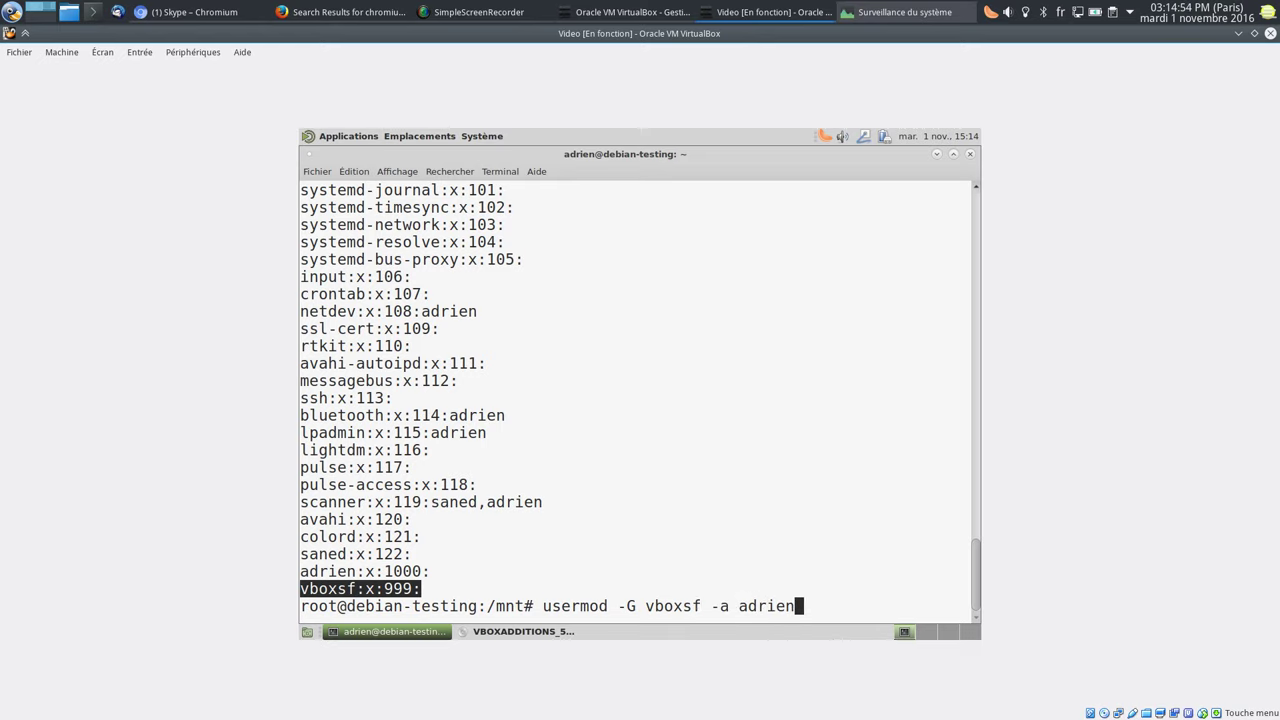
{"action": "key", "text": "Return"}
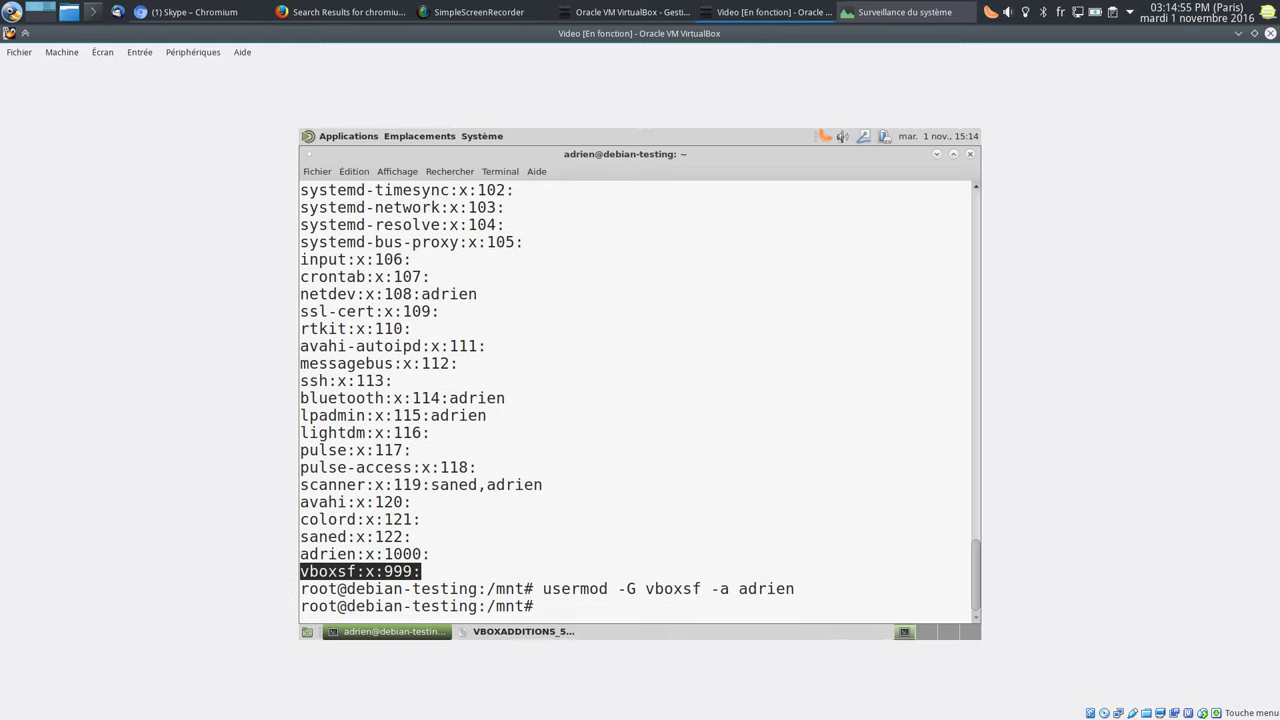
Step: Reboot the guest system and switch the virtual machine display to full-screen mode
{"action": "type", "text": "reboot"}
{"action": "key", "text": "Return"}
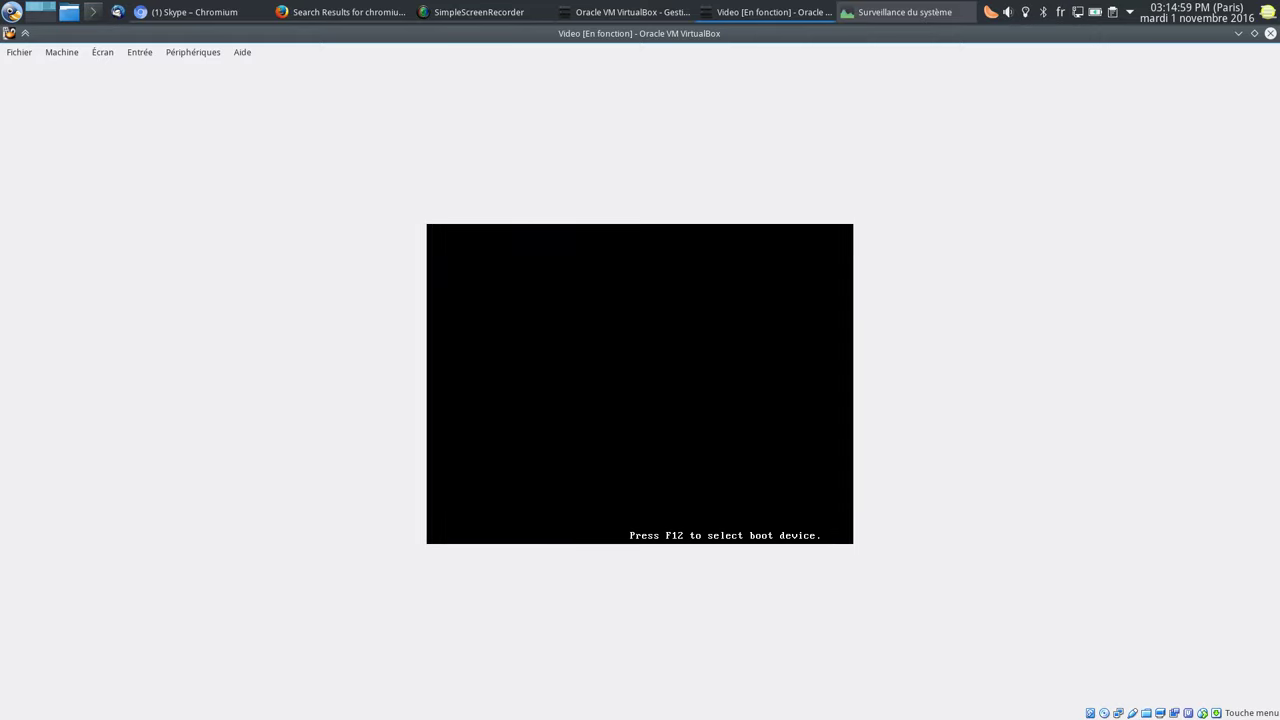
{"action": "key", "text": "Return"}
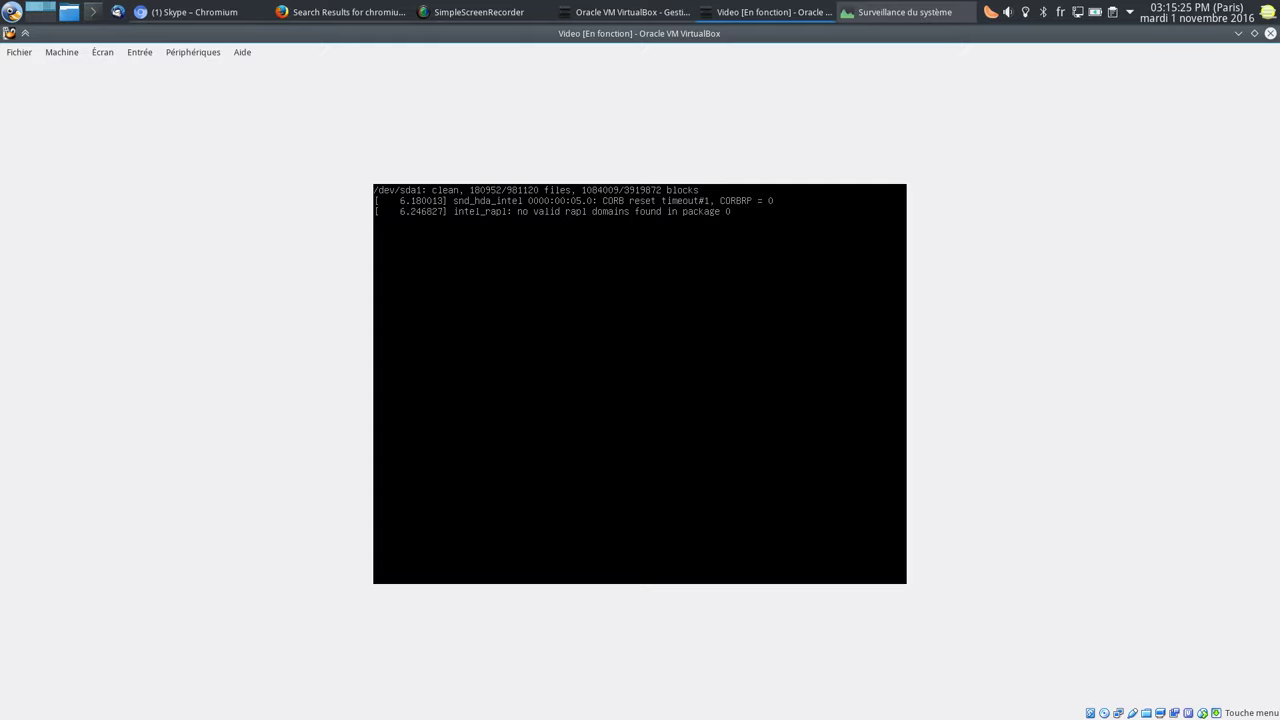
{"action": "key", "text": "ctrl+f"}
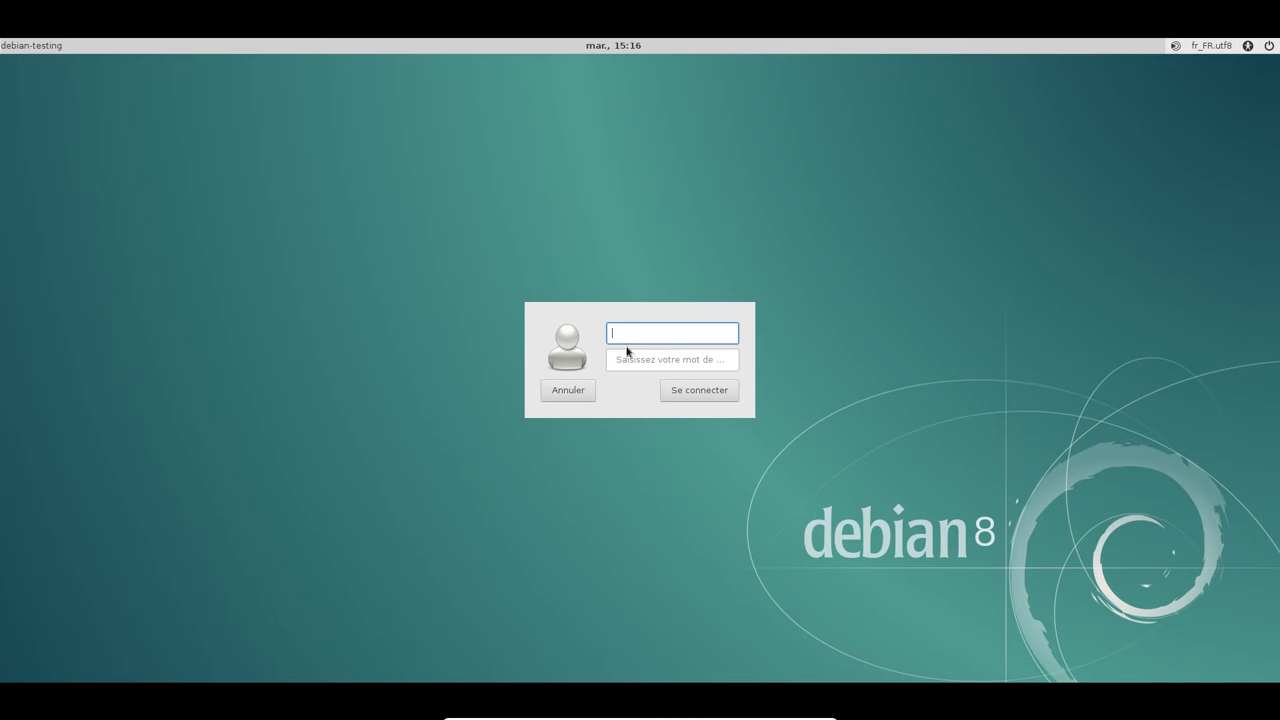
Step: Log in to the MATE desktop with the account's user name and password
{"action": "type", "text": "adrien"}
{"action": "key", "text": "Return"}
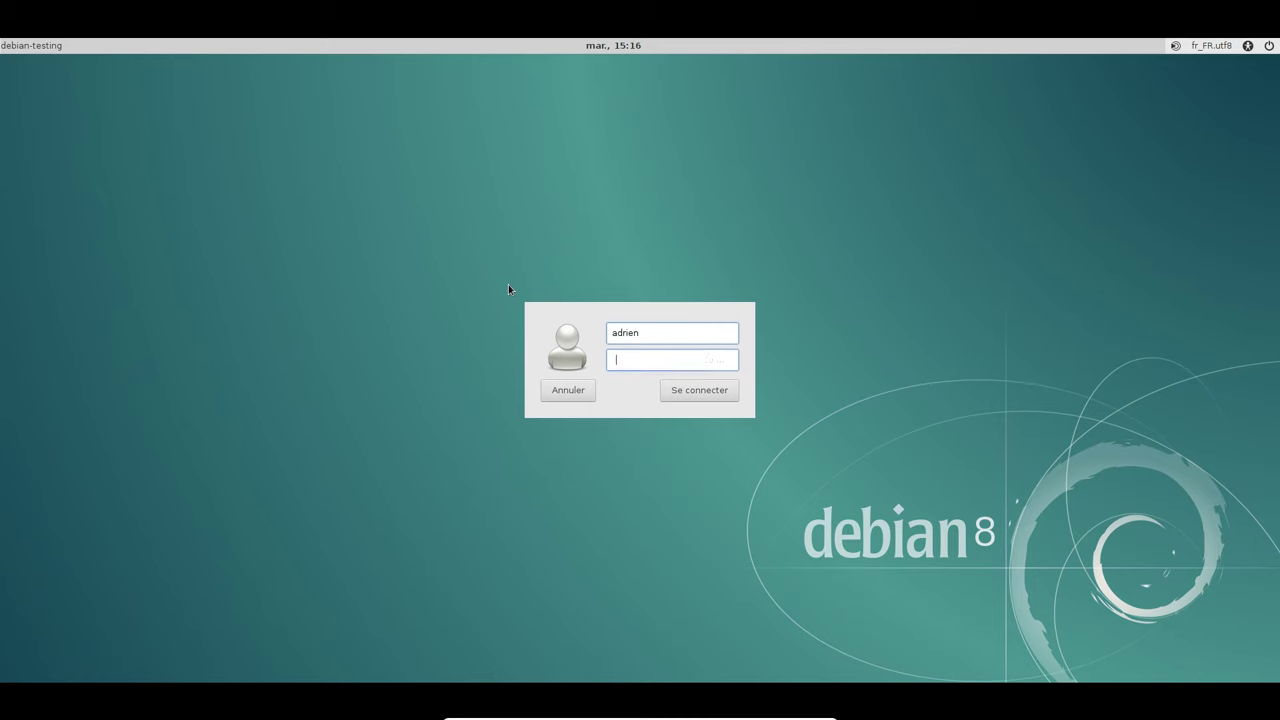
{"action": "type", "text": "********"}
{"action": "key", "text": "Return"}
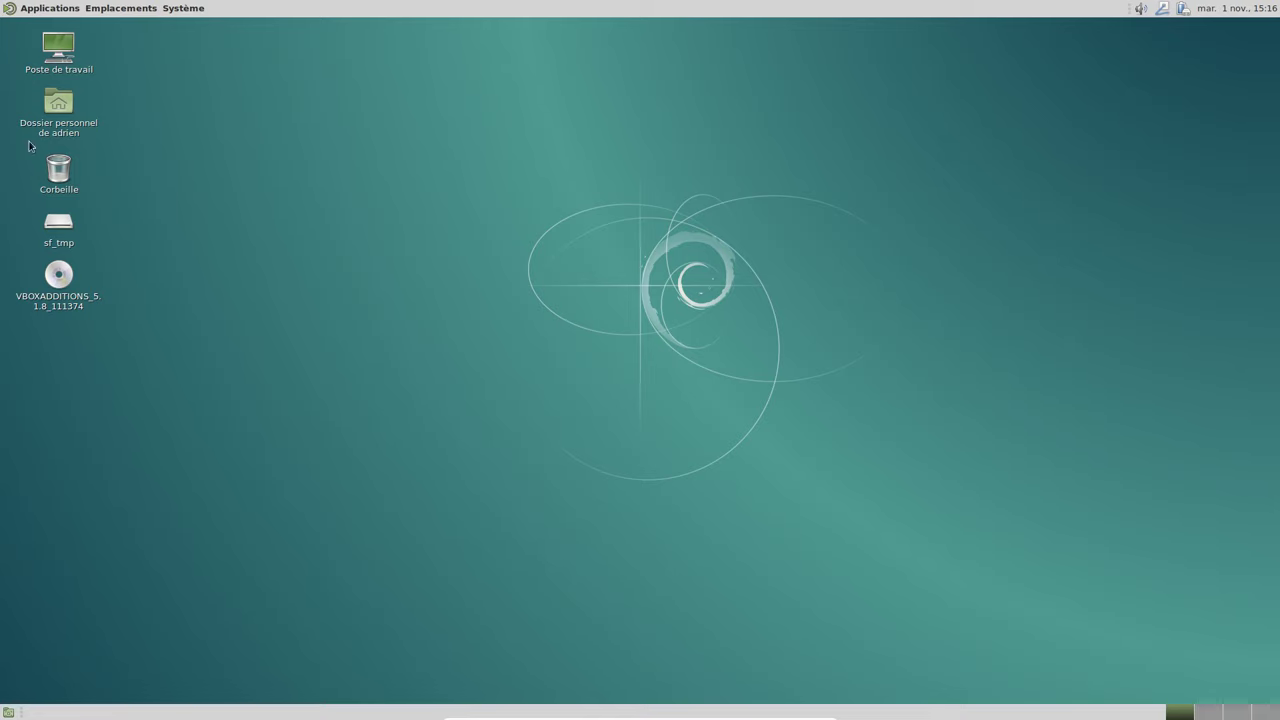
Step: Open the home folder in the file manager and go to the sf_tmp shared folder
{"action": "double_click", "coordinate": [58, 102]}
{"action": "left_click", "coordinate": [413, 459]}
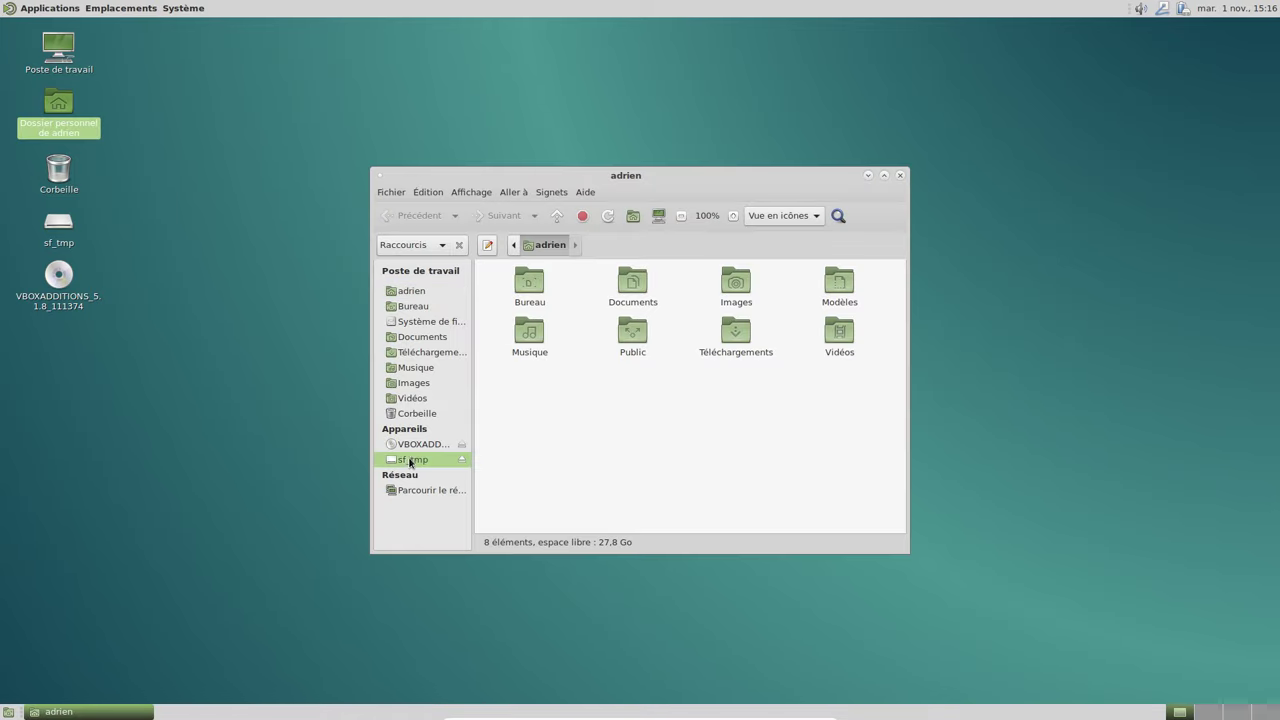
Step: Open zz.txt from the shared folder, choosing to display its contents rather than run it
{"action": "double_click", "coordinate": [834, 357]}
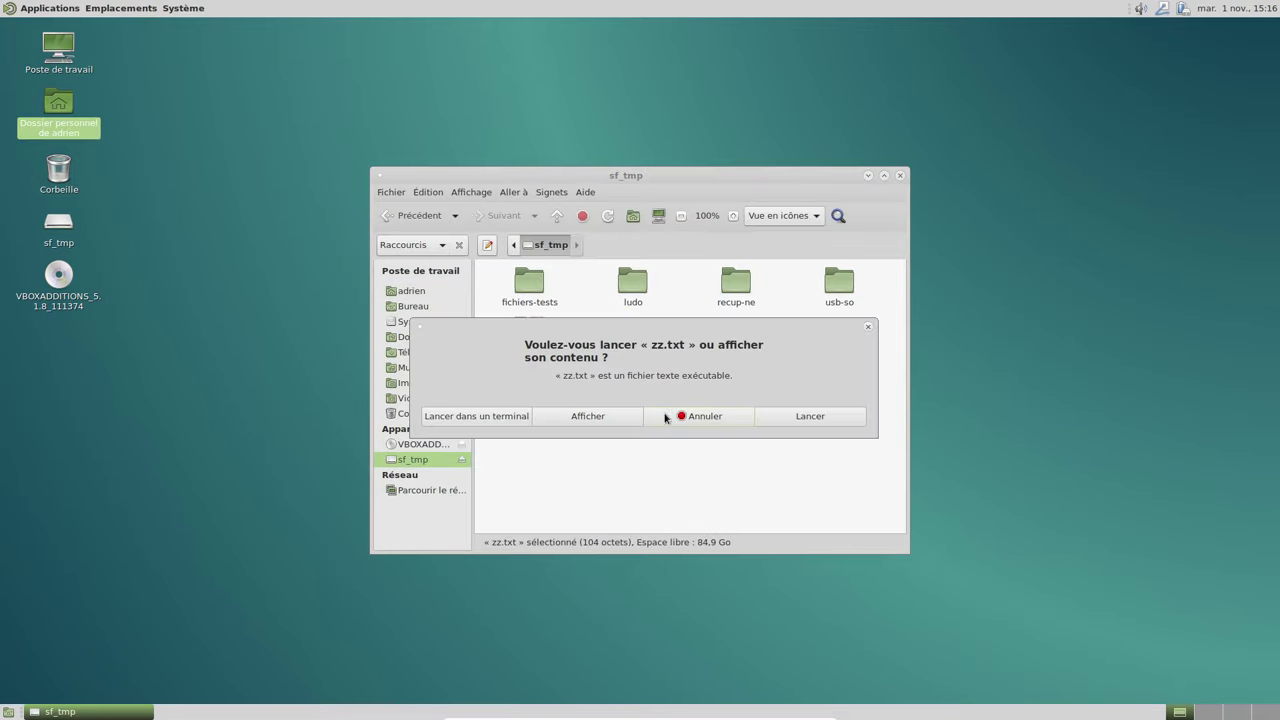
{"action": "left_click", "coordinate": [617, 420]}
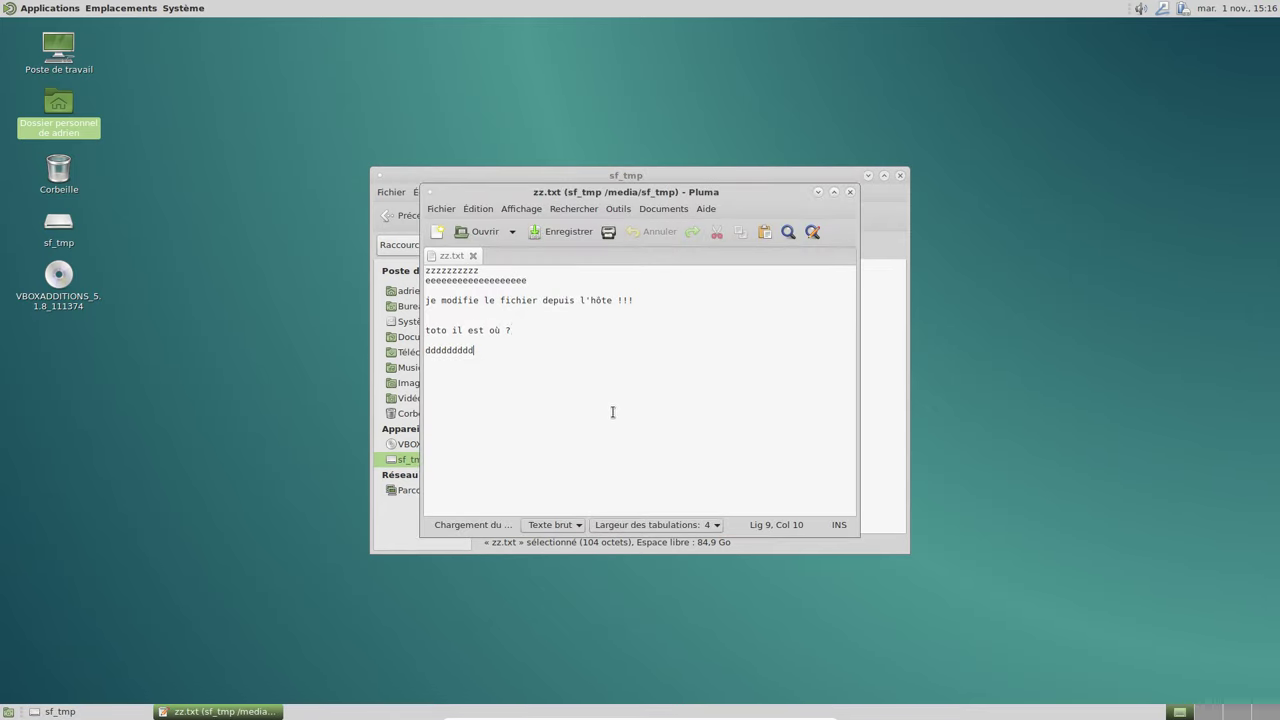
Step: Leave full-screen mode and copy the line "je modifie le fichier depuis l'hôte !!!" in zz.txt
{"action": "triple_click", "coordinate": [524, 300]}
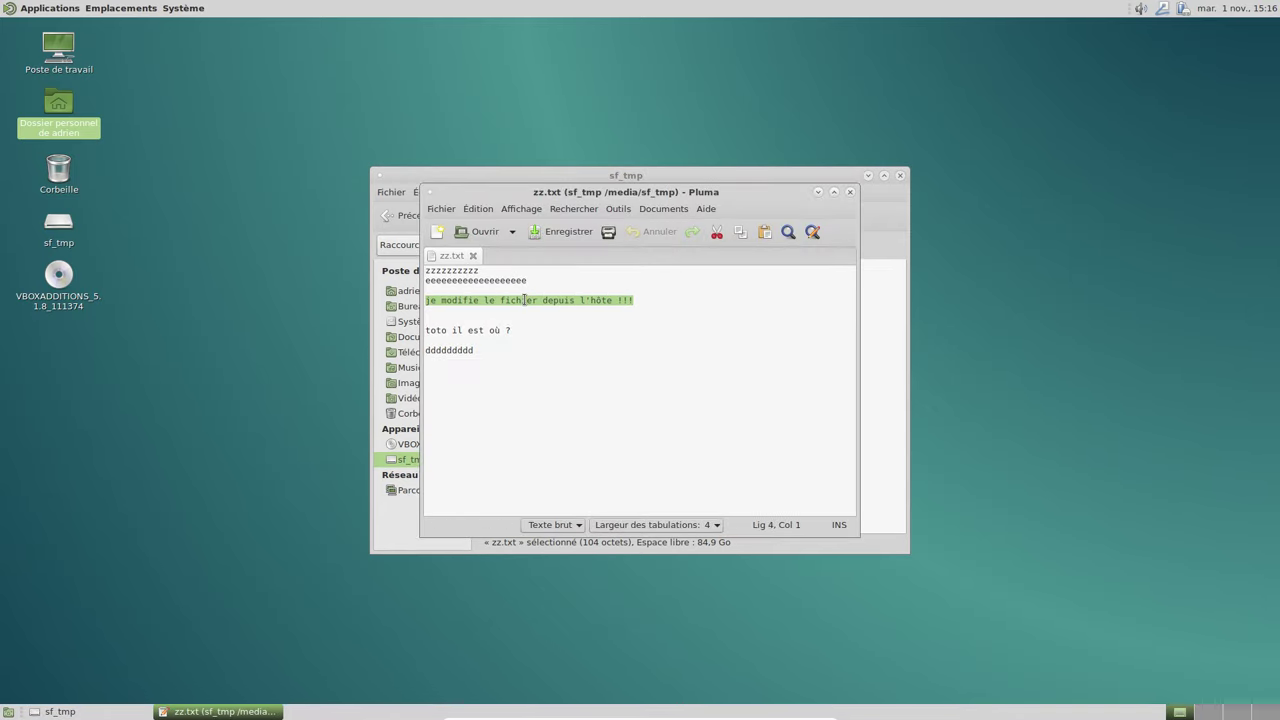
{"action": "key", "text": "ctrl+f"}
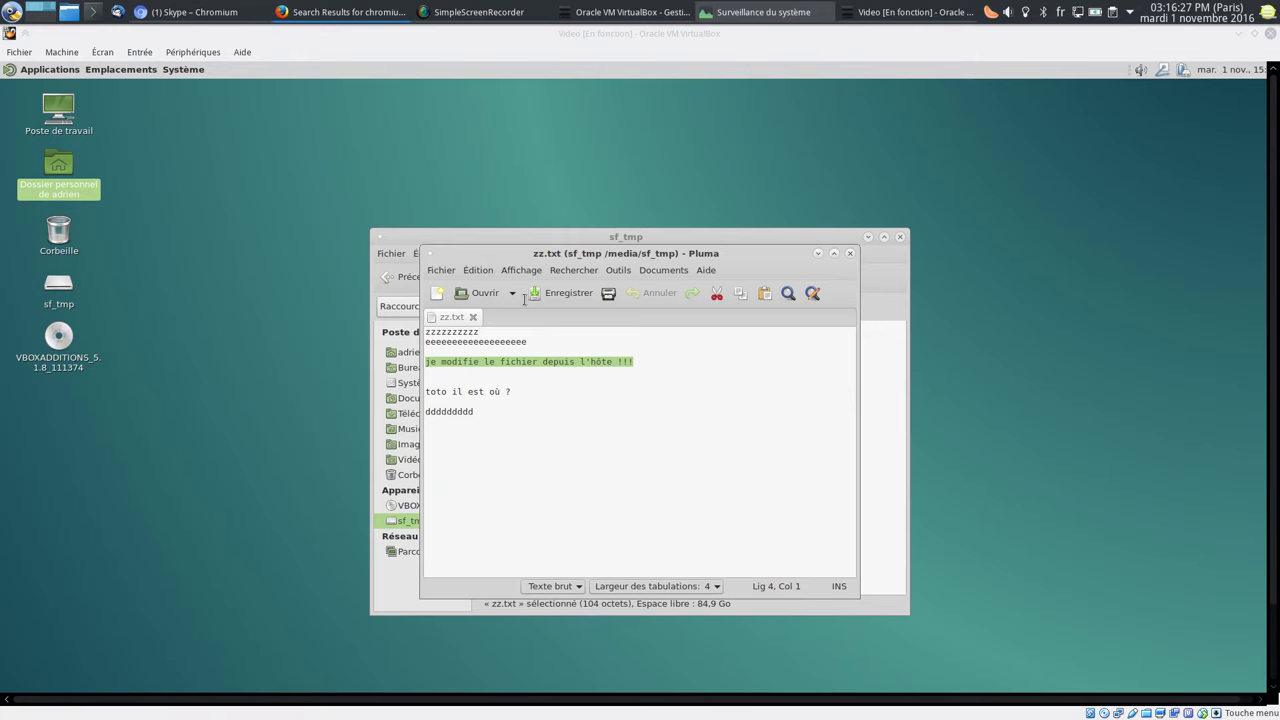
{"action": "right_click", "coordinate": [492, 363]}
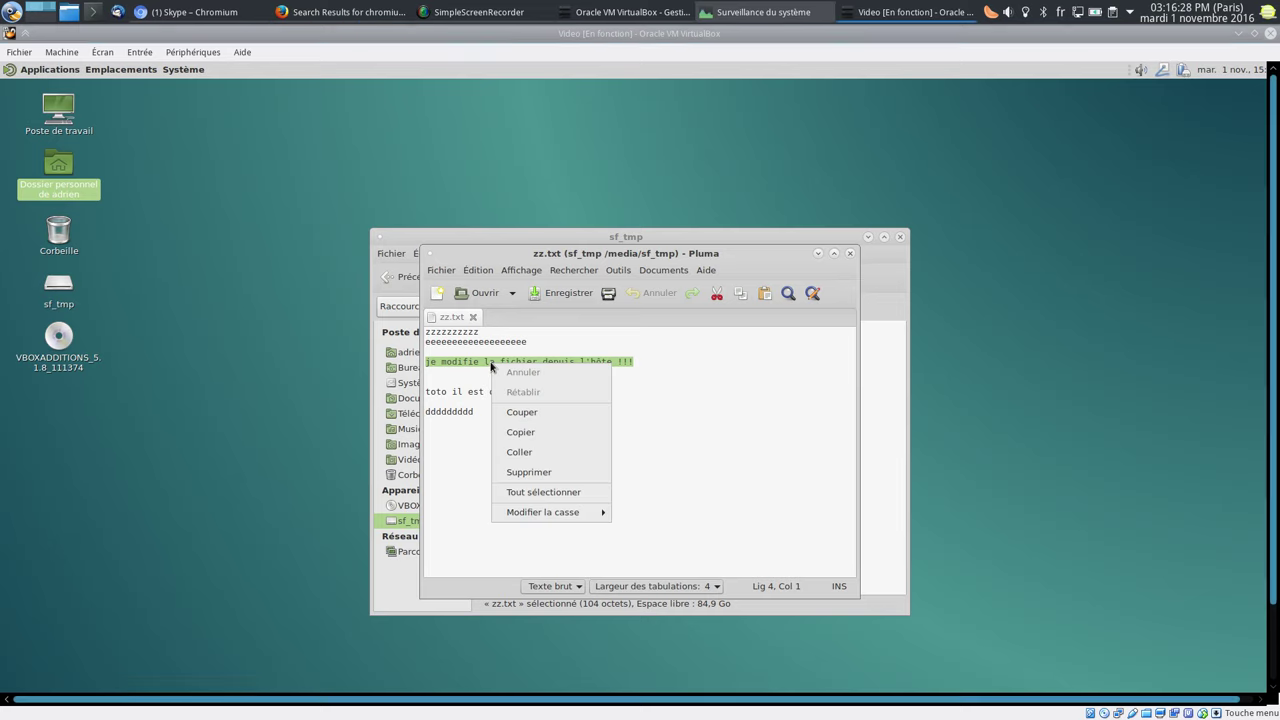
{"action": "left_click", "coordinate": [521, 433]}
Step: Check which shared clipboard mode is selected for the virtual machine
{"action": "left_click", "coordinate": [163, 51]}
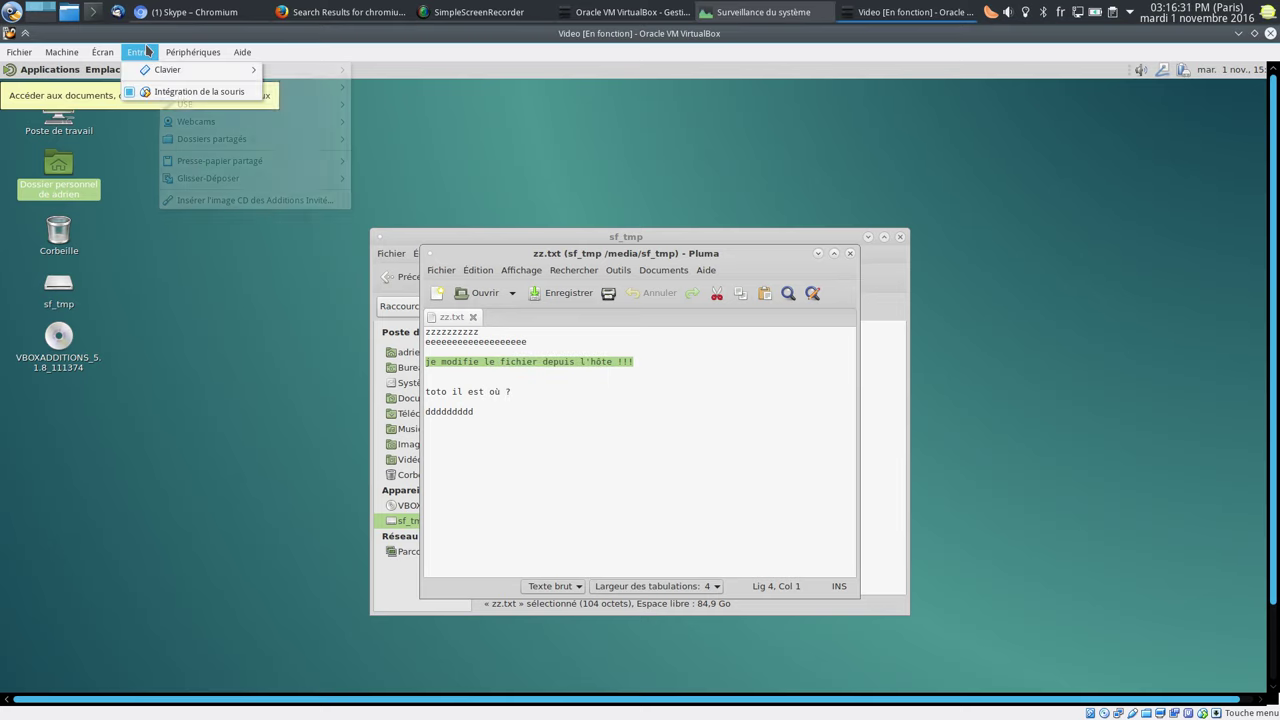
{"action": "mouse_move", "coordinate": [223, 164]}
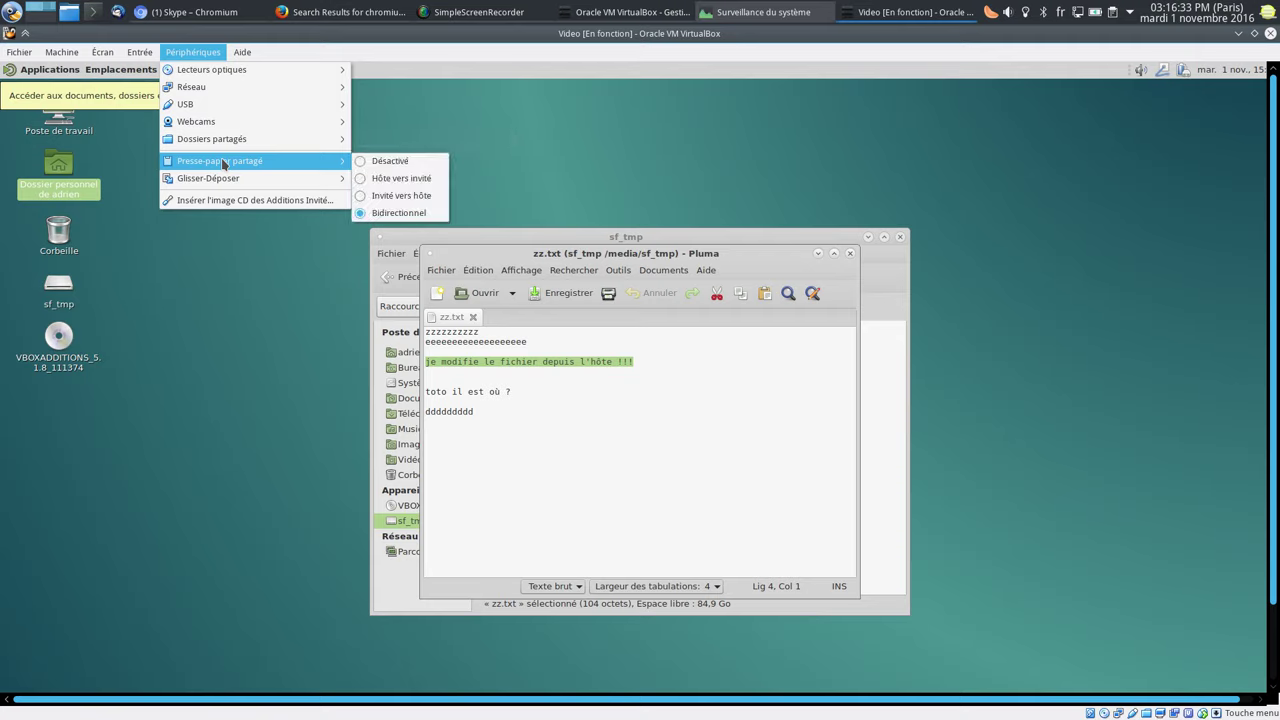
{"action": "left_click", "coordinate": [666, 438]}
Step: Copy "je modifie le fichier depuis l'hôte !!!" from zz.txt again and paste it into the pkgs.org search field in the host's Firefox
{"action": "triple_click", "coordinate": [507, 364]}
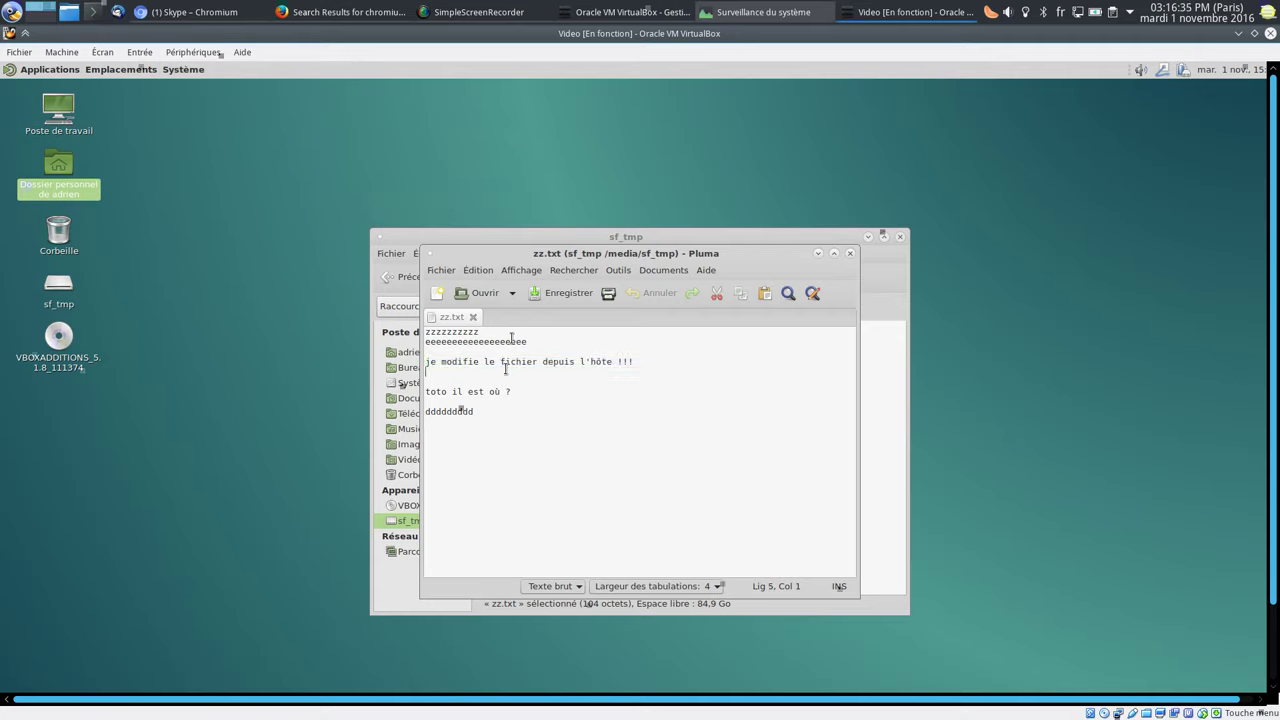
{"action": "right_click", "coordinate": [511, 364]}
{"action": "left_click", "coordinate": [529, 438]}
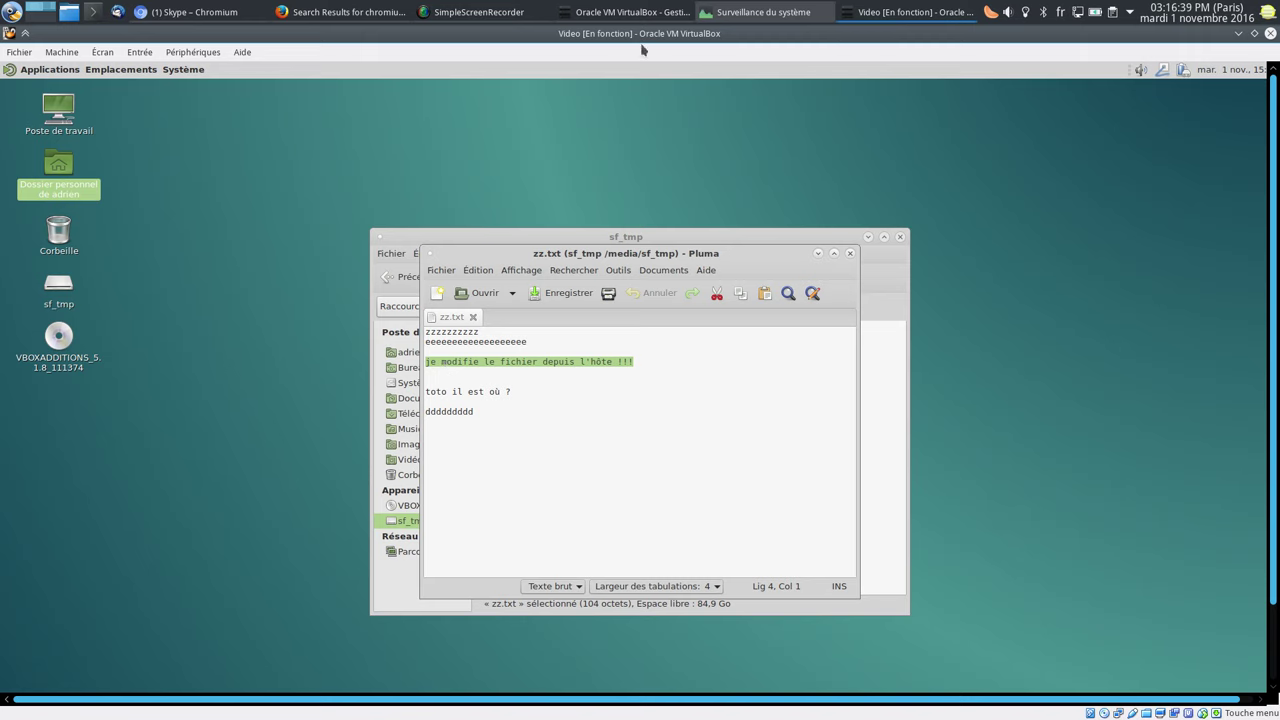
{"action": "left_click", "coordinate": [345, 12]}
{"action": "left_click", "coordinate": [487, 151]}
{"action": "right_click", "coordinate": [487, 152]}
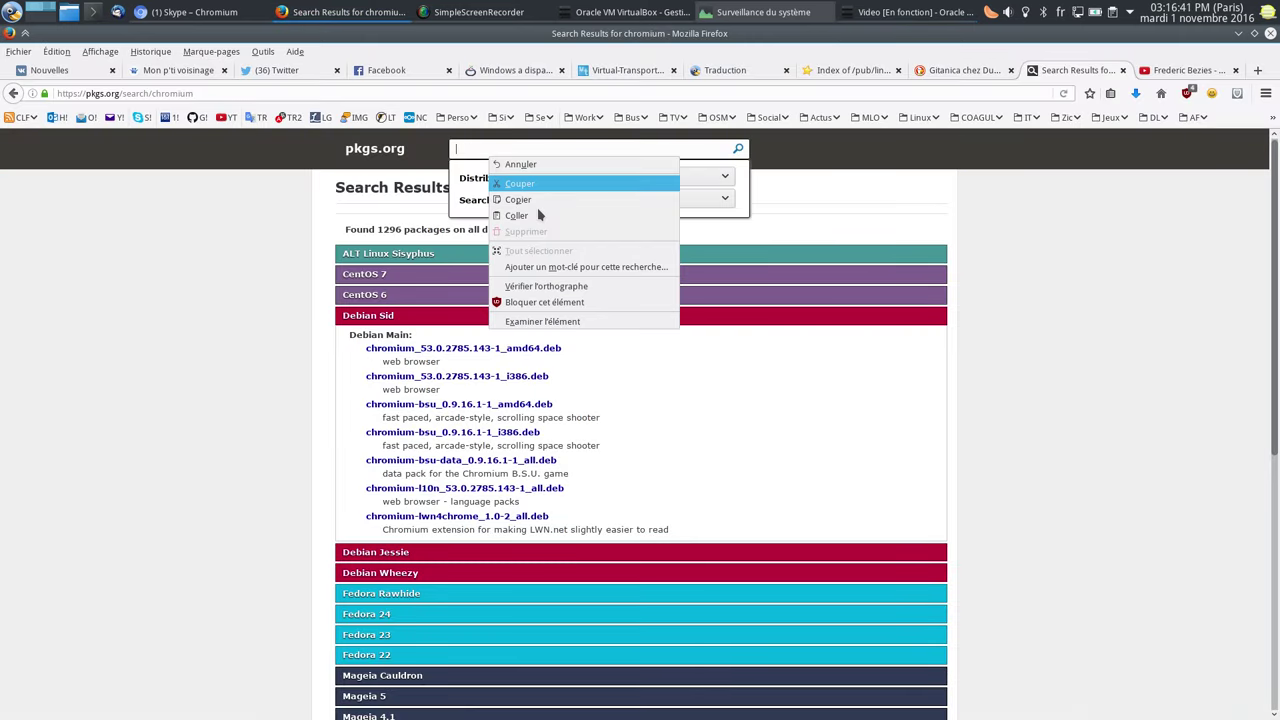
{"action": "left_click", "coordinate": [553, 228]}
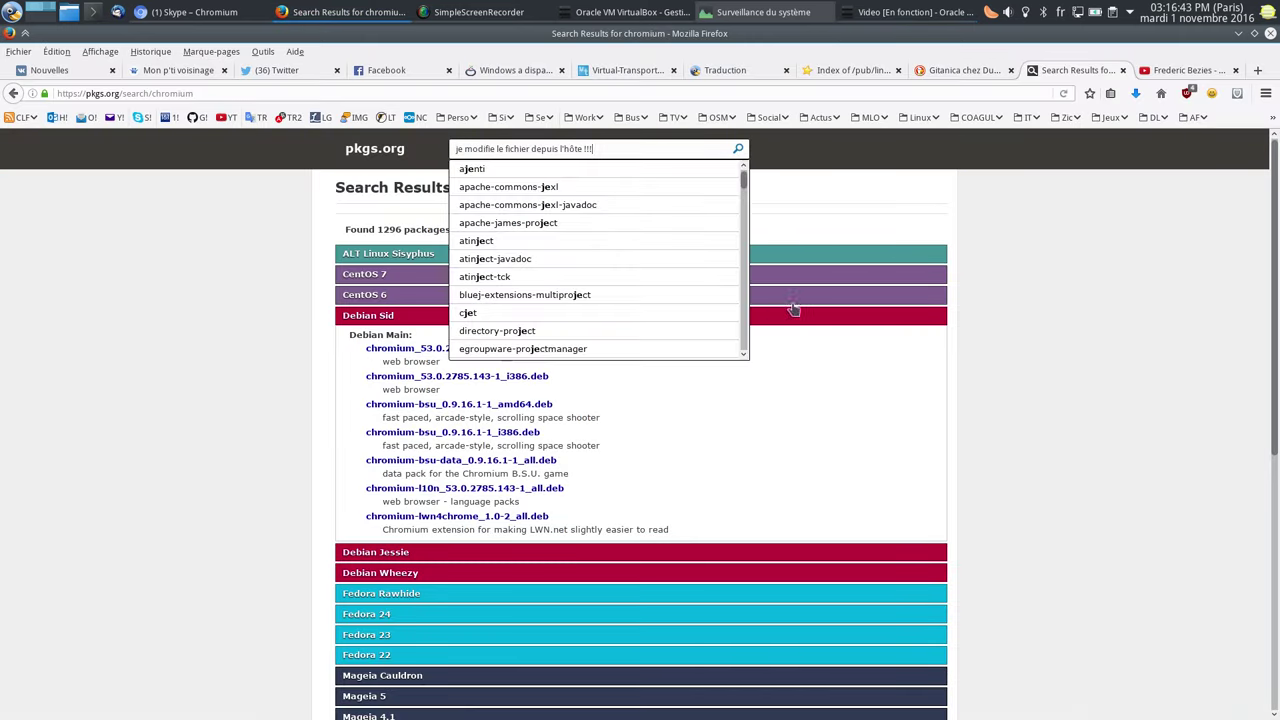
Step: Return to the virtual machine and close the zz.txt editor and the sf_tmp file manager window
{"action": "key", "text": "alt+Tab"}
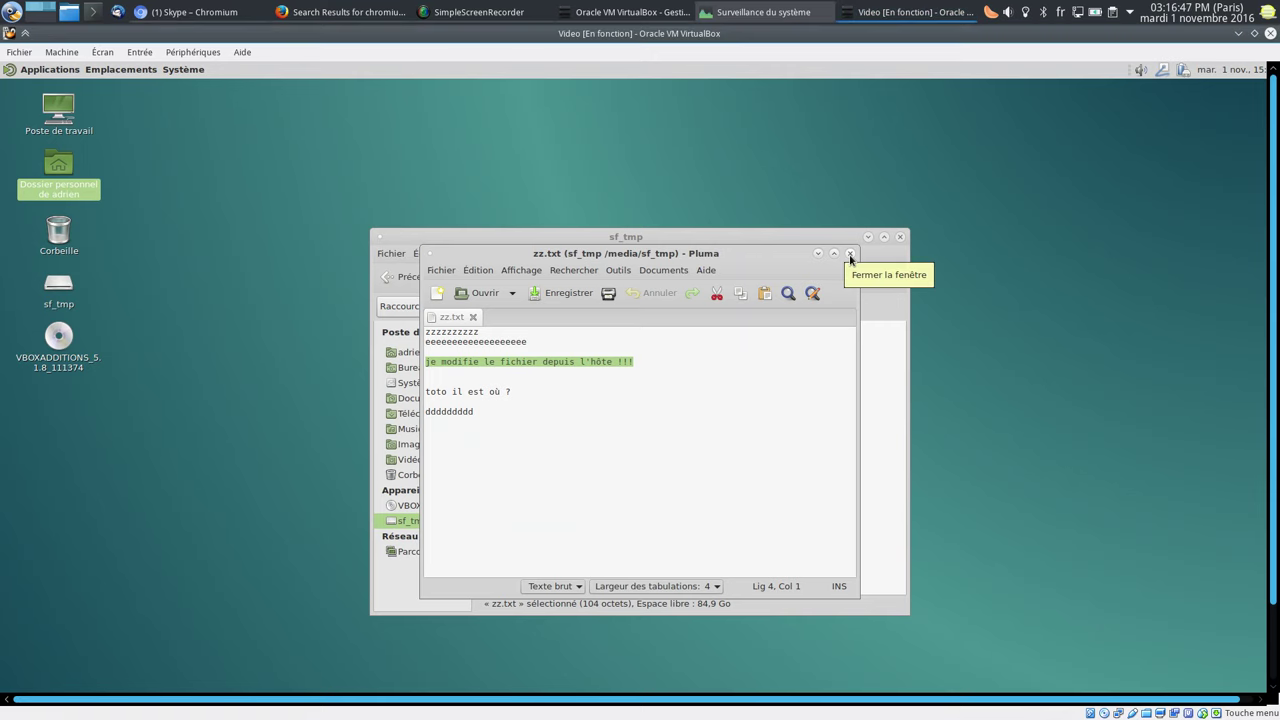
{"action": "left_click", "coordinate": [850, 258]}
{"action": "left_click", "coordinate": [900, 237]}
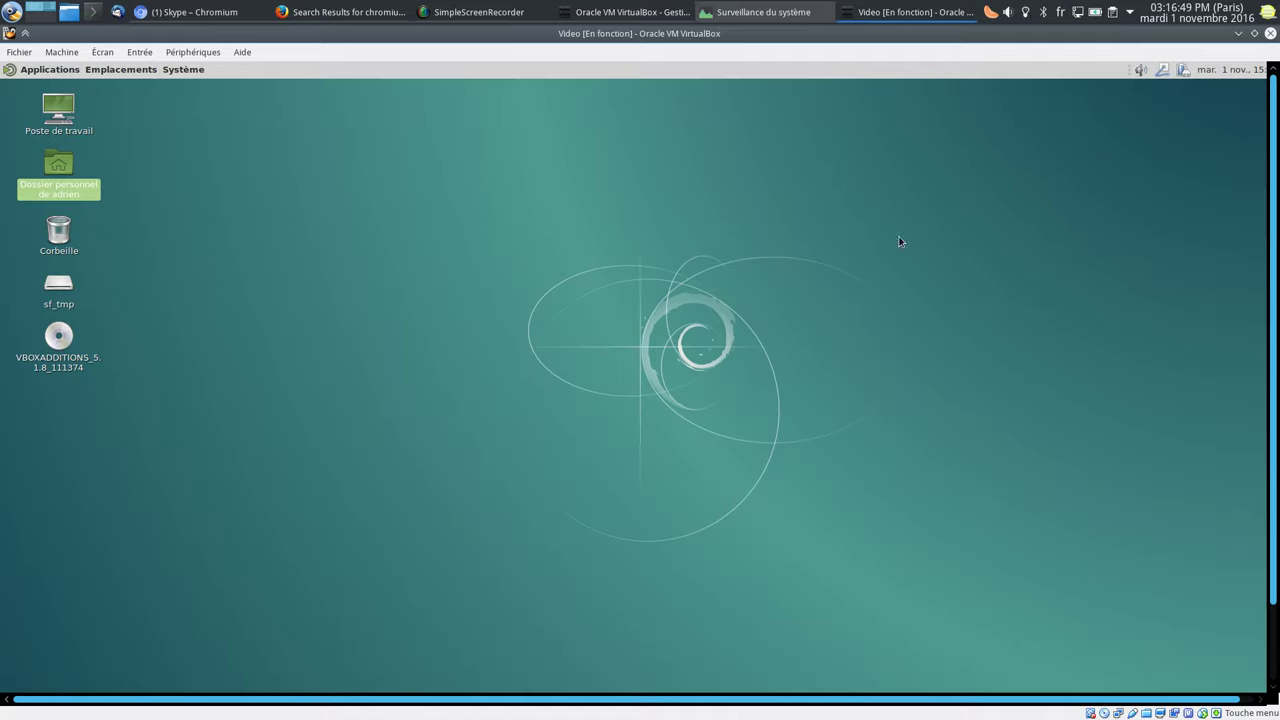
{"action": "left_click", "coordinate": [52, 70]}
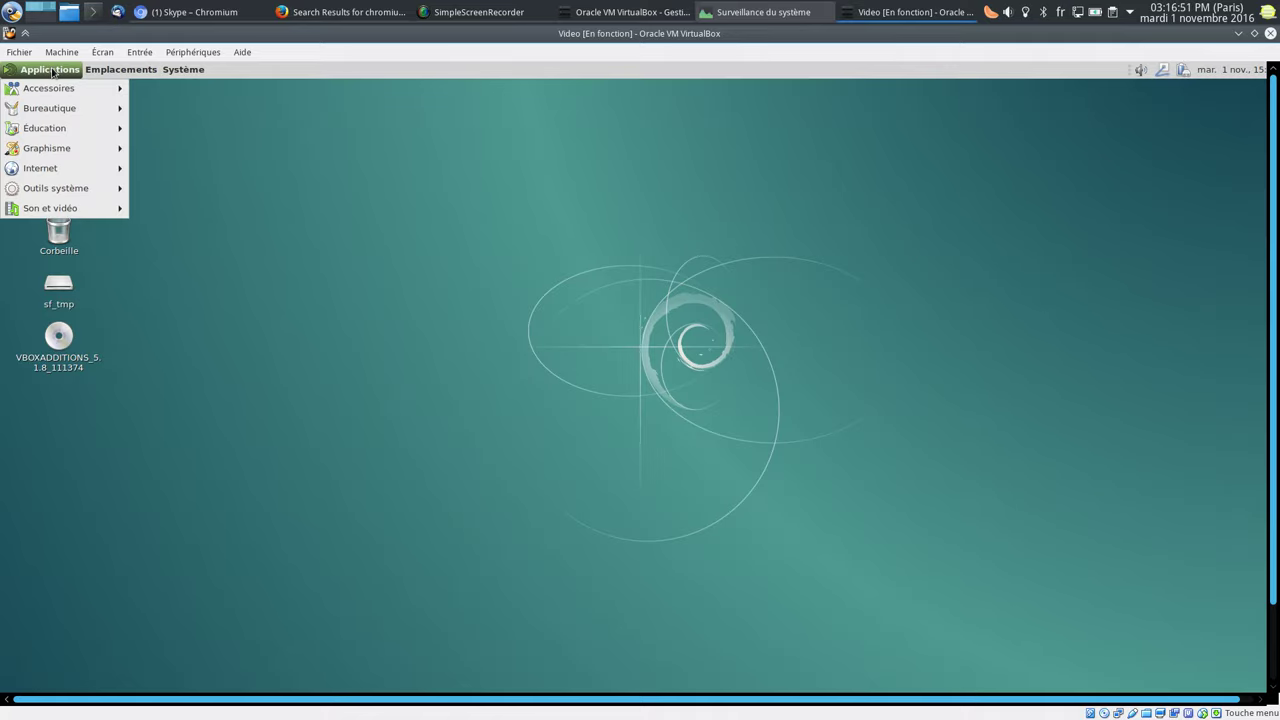
{"action": "mouse_move", "coordinate": [132, 75]}
{"action": "left_click", "coordinate": [204, 58]}
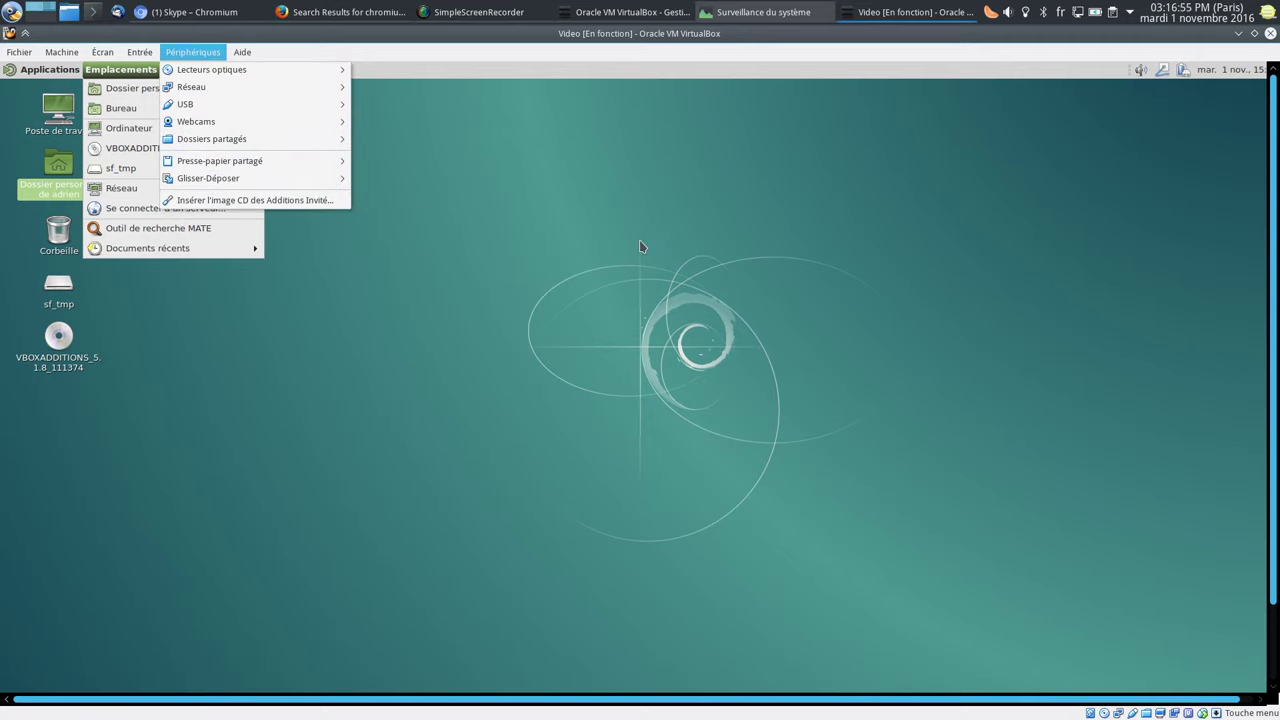
{"action": "left_click", "coordinate": [571, 257]}
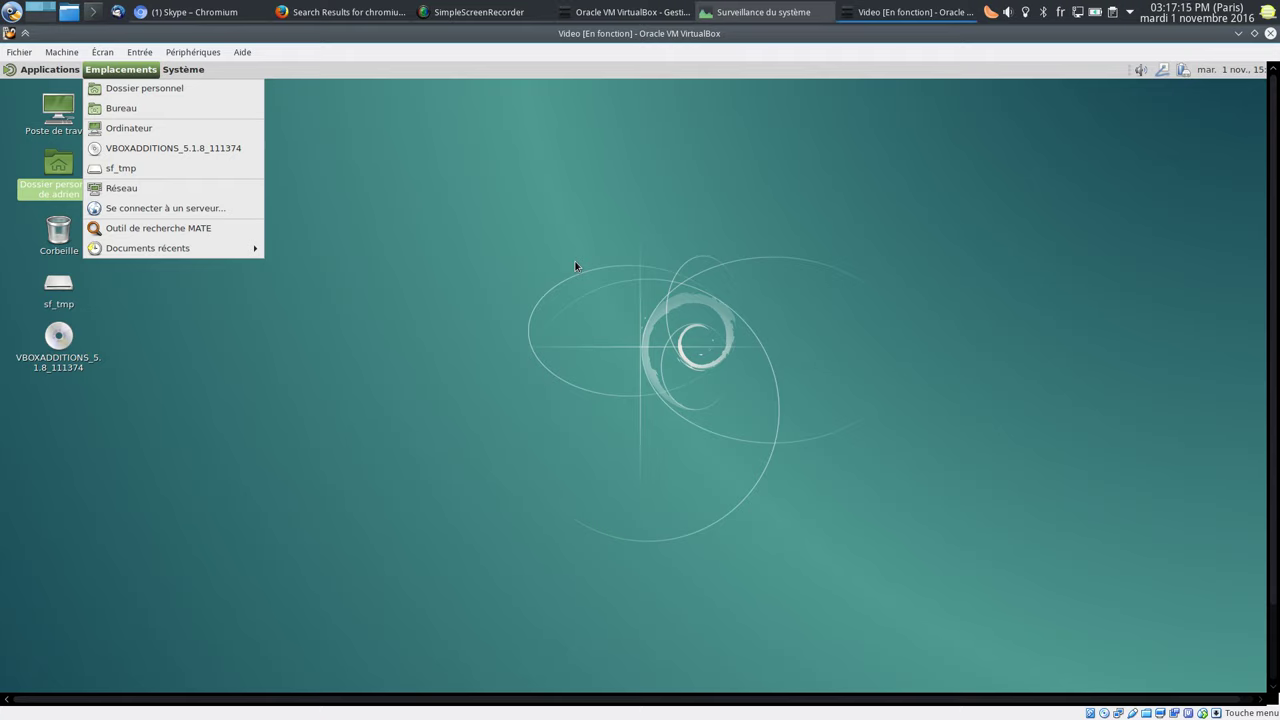
{"action": "left_click", "coordinate": [754, 175]}
Step: Shut down the Debian guest system from the MATE desktop
{"action": "left_click", "coordinate": [183, 69]}
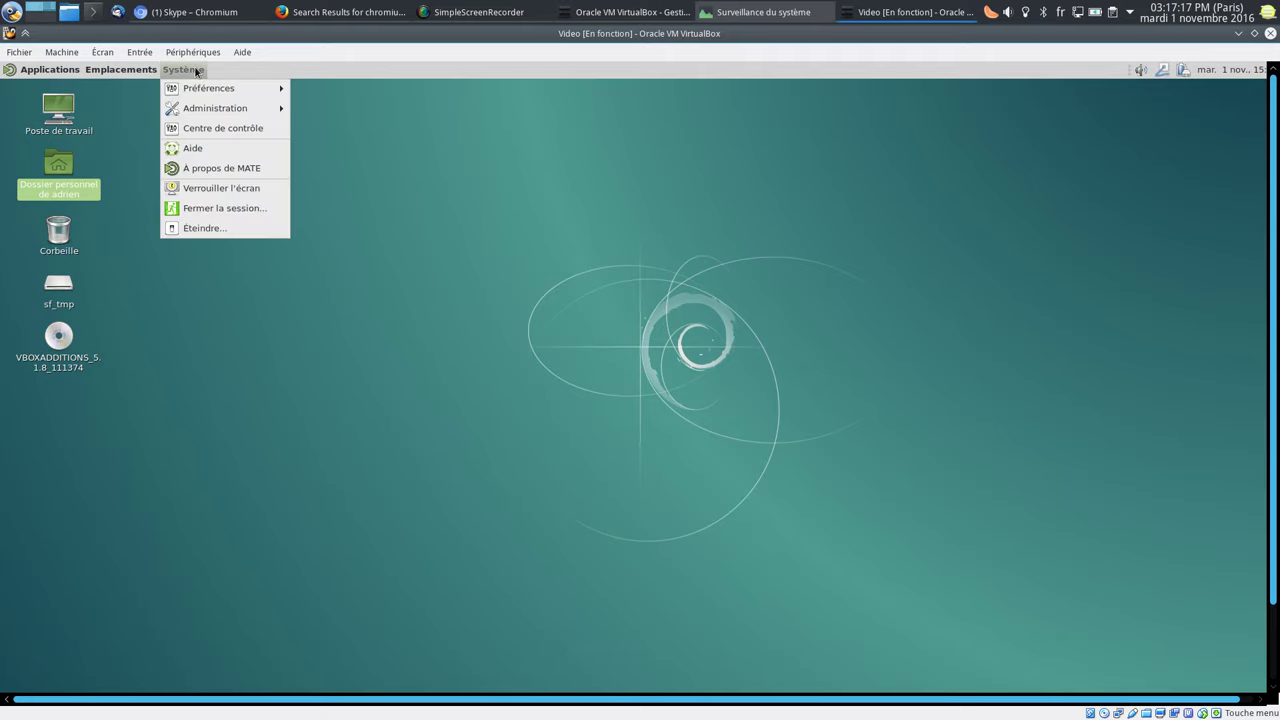
{"action": "left_click", "coordinate": [202, 228]}
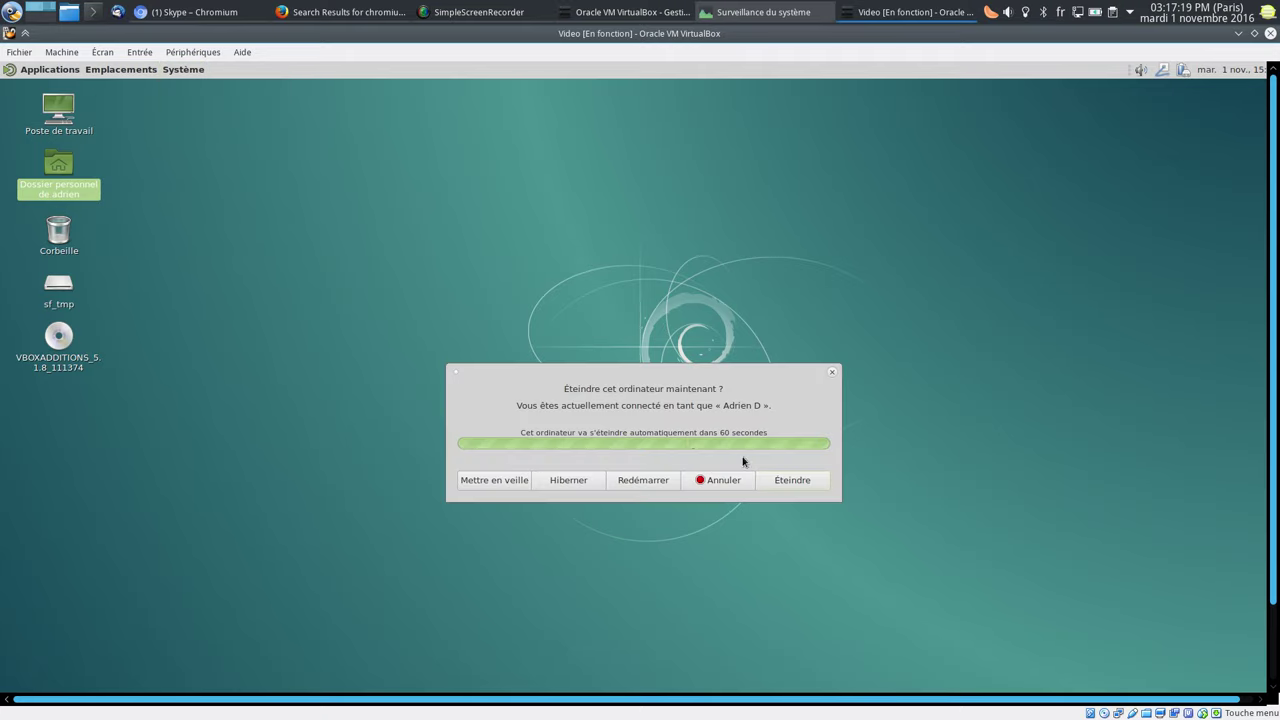
{"action": "left_click", "coordinate": [797, 482]}
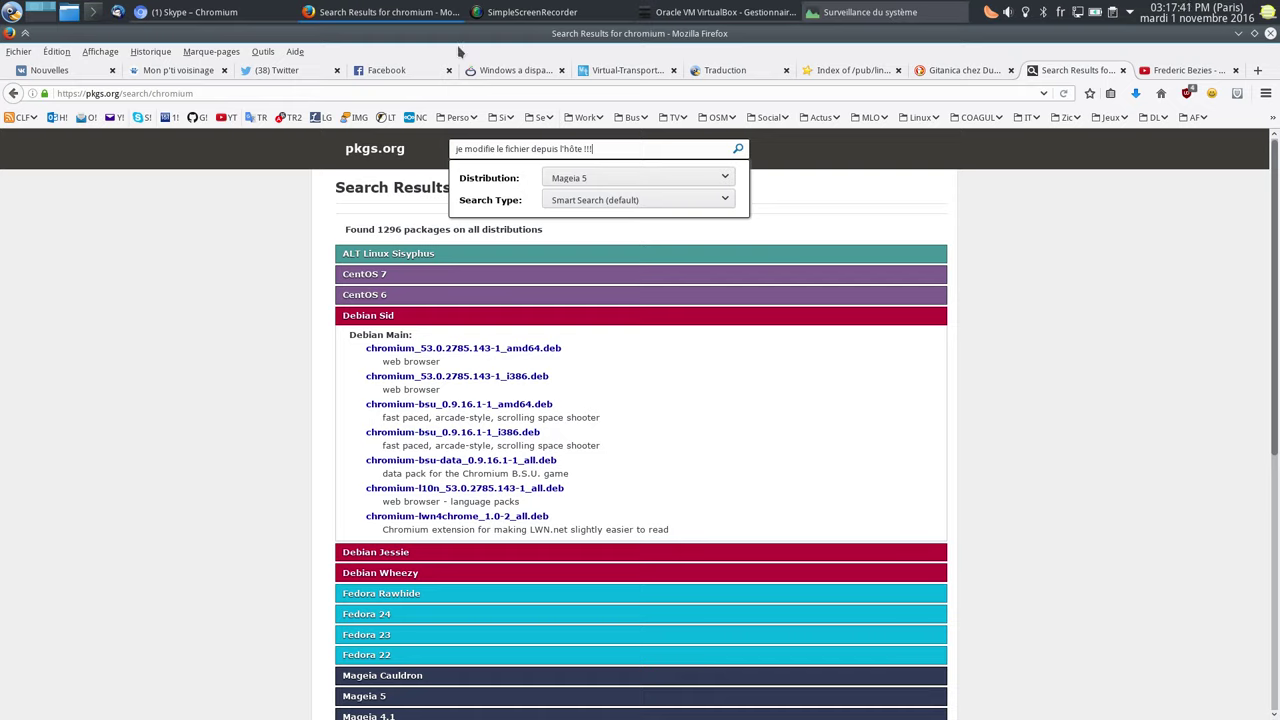
Step: Minimise the host's Firefox window and close the VirtualBox machine manager
{"action": "left_click", "coordinate": [380, 12]}
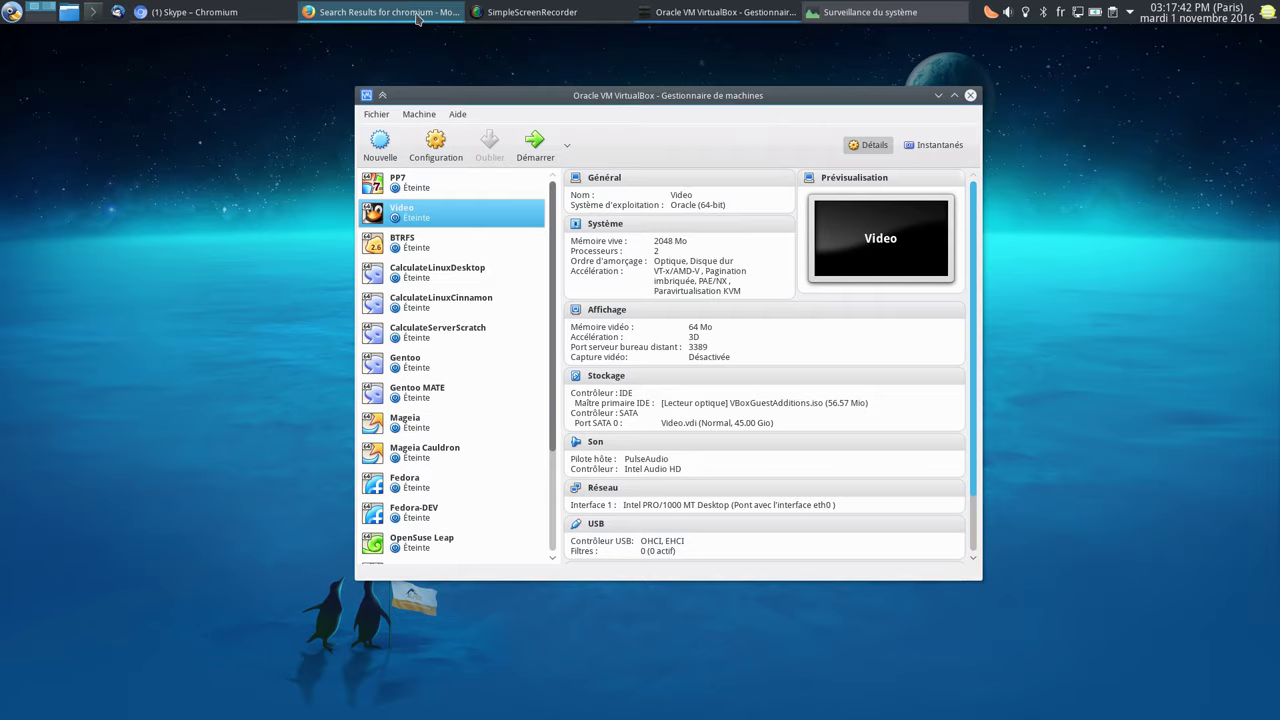
{"action": "left_click", "coordinate": [970, 95]}
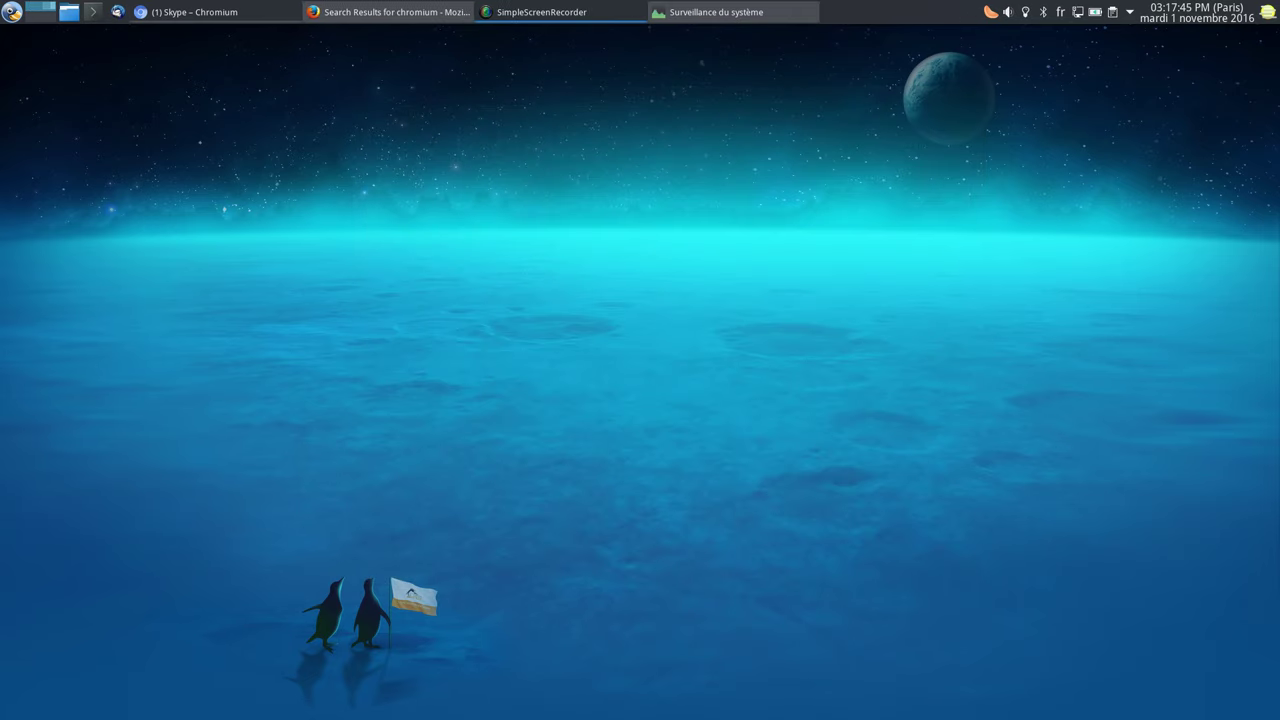